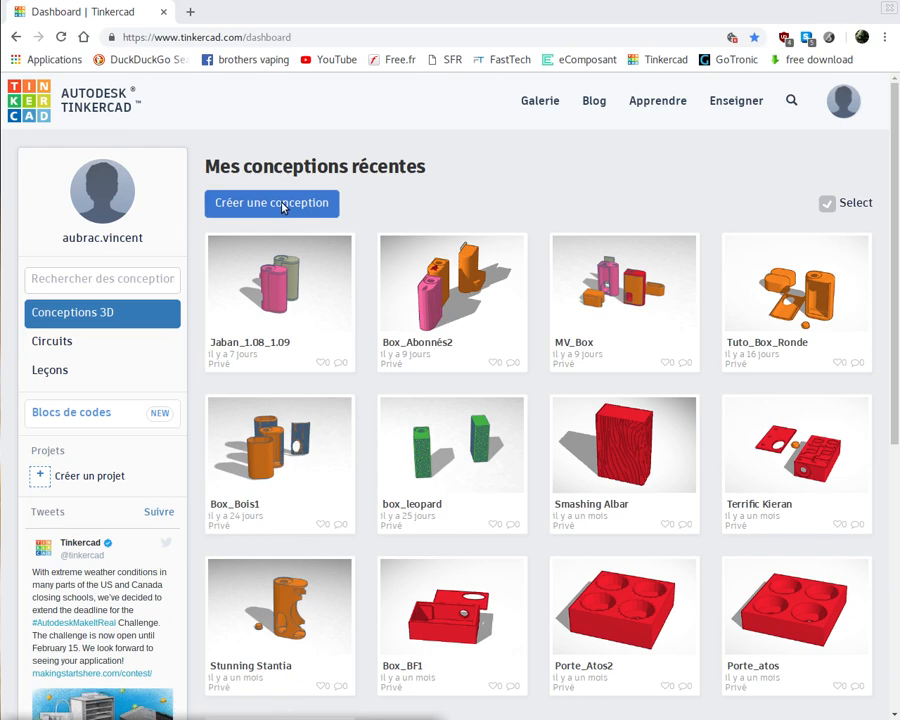
Create a new design and place a ruler near the middle of the workplane
click(282, 208)
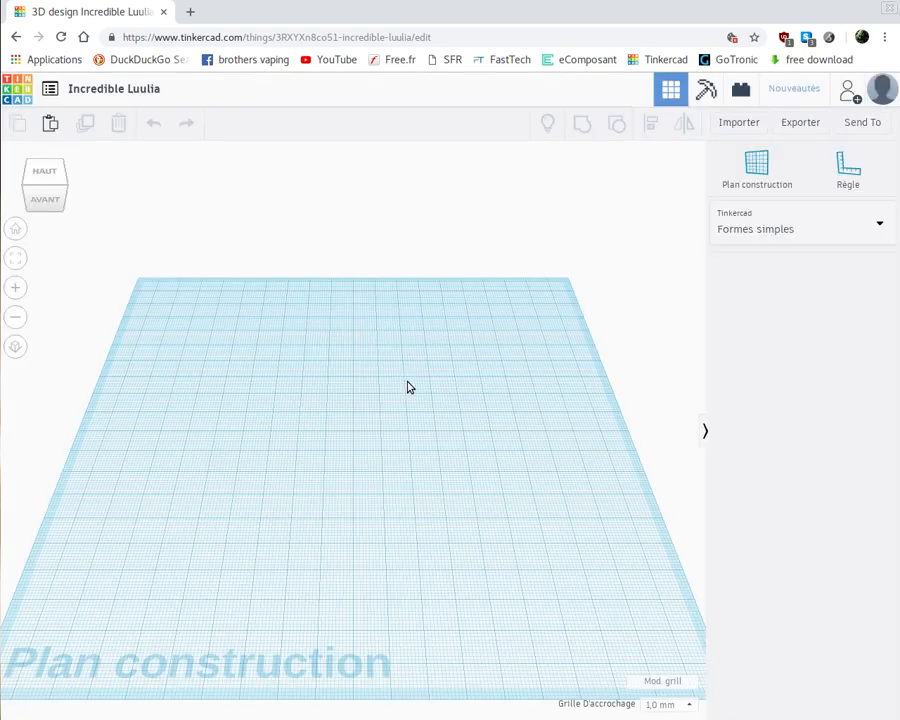
click(846, 170)
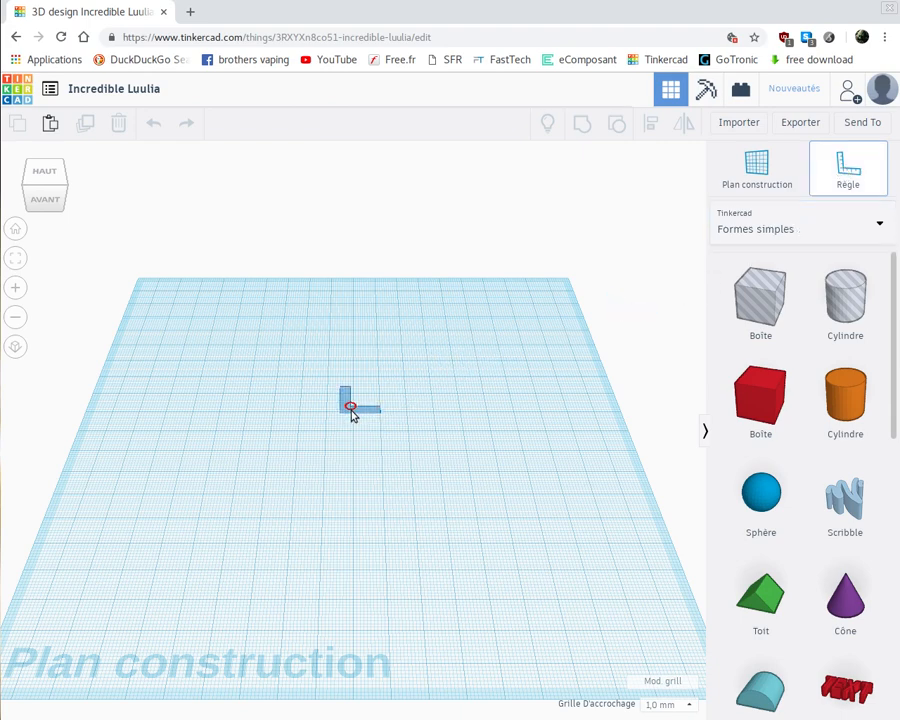
click(353, 413)
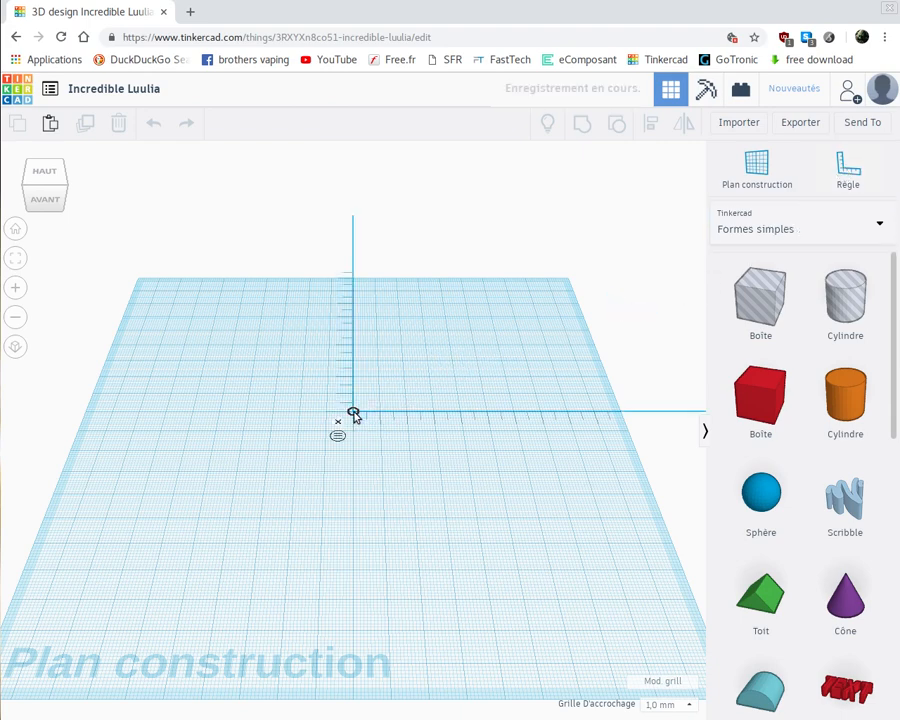
mouse_move(353, 413)
mouse_down()
mouse_move(355, 438)
mouse_move(352, 430)
mouse_up()
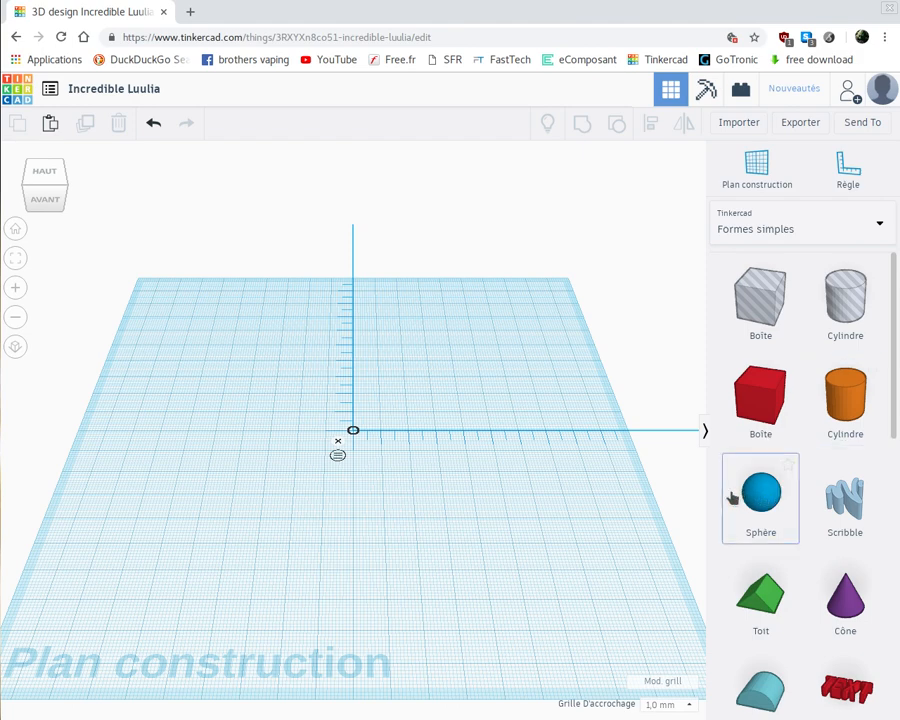
Place a sphere at the ruler origin and set its Etapes value to 24
click(352, 432)
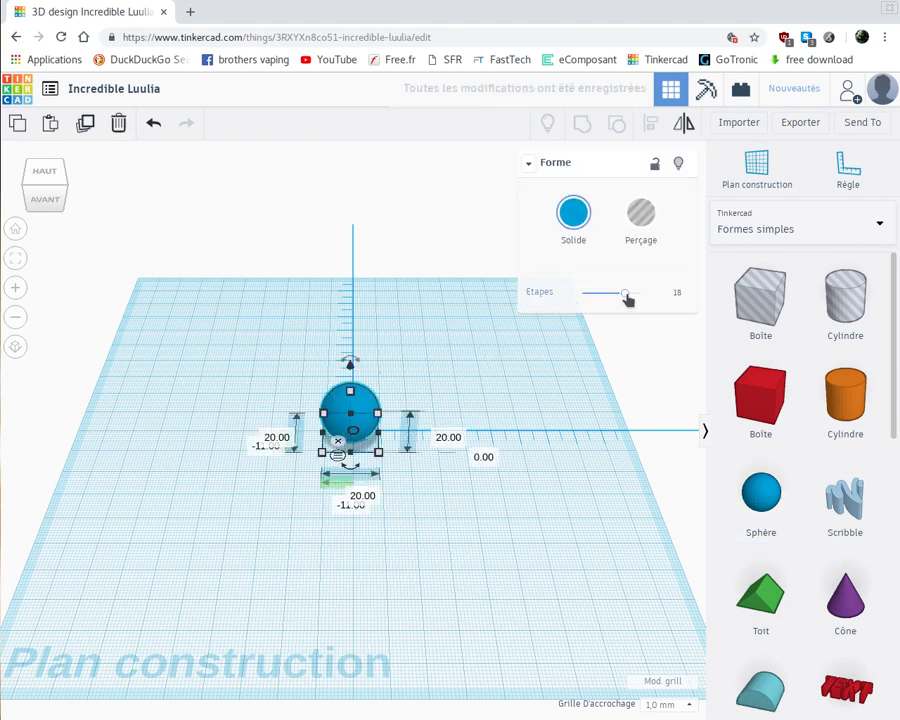
drag(622, 298, 665, 307)
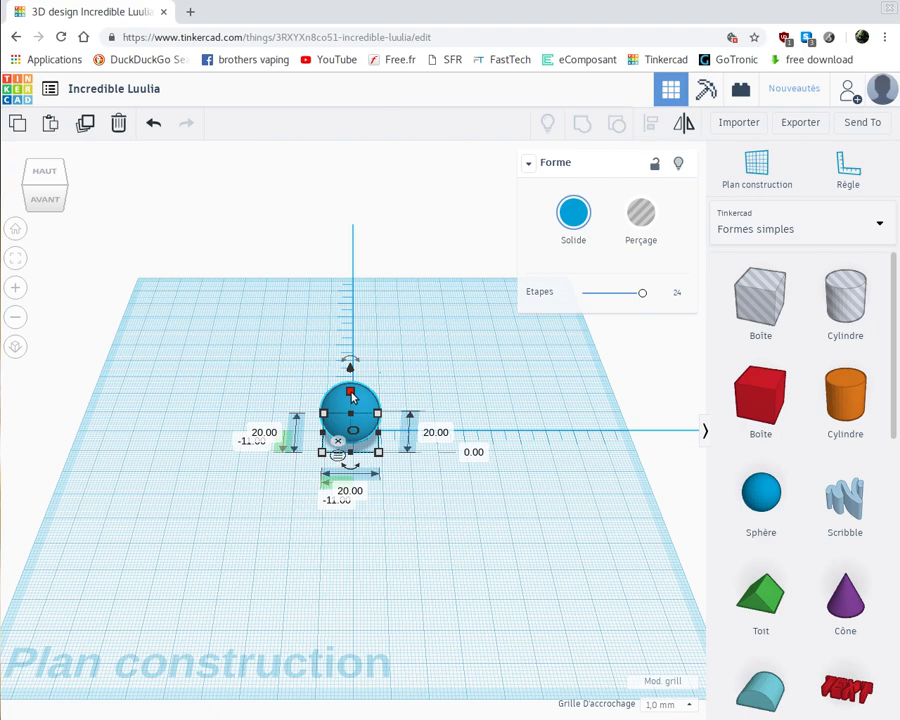
Flatten the sphere to a height of 10 mm
scroll(423, 486, up, 3)
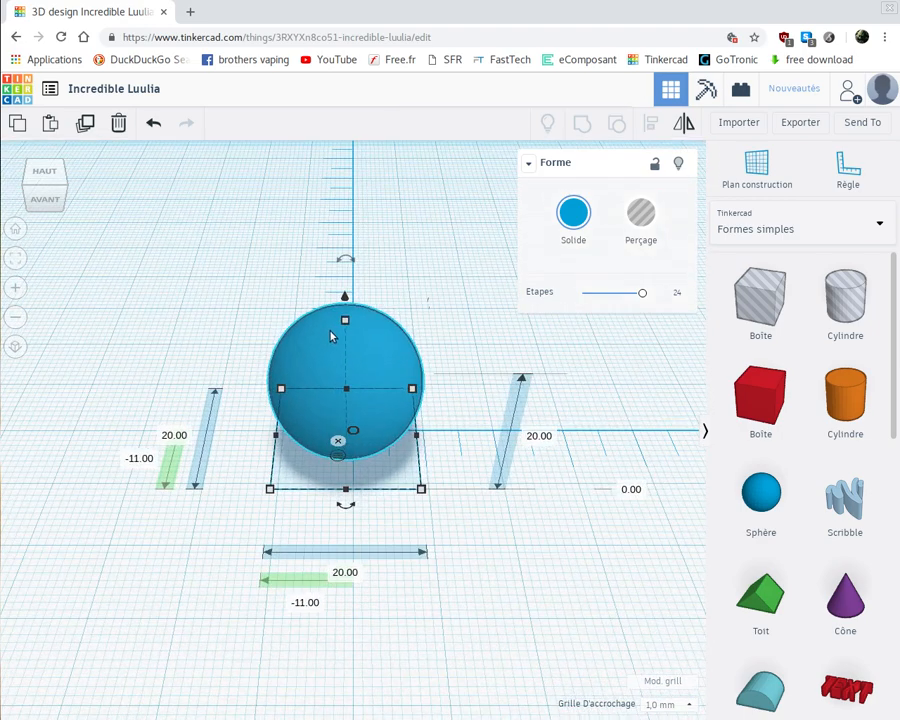
drag(346, 322, 352, 373)
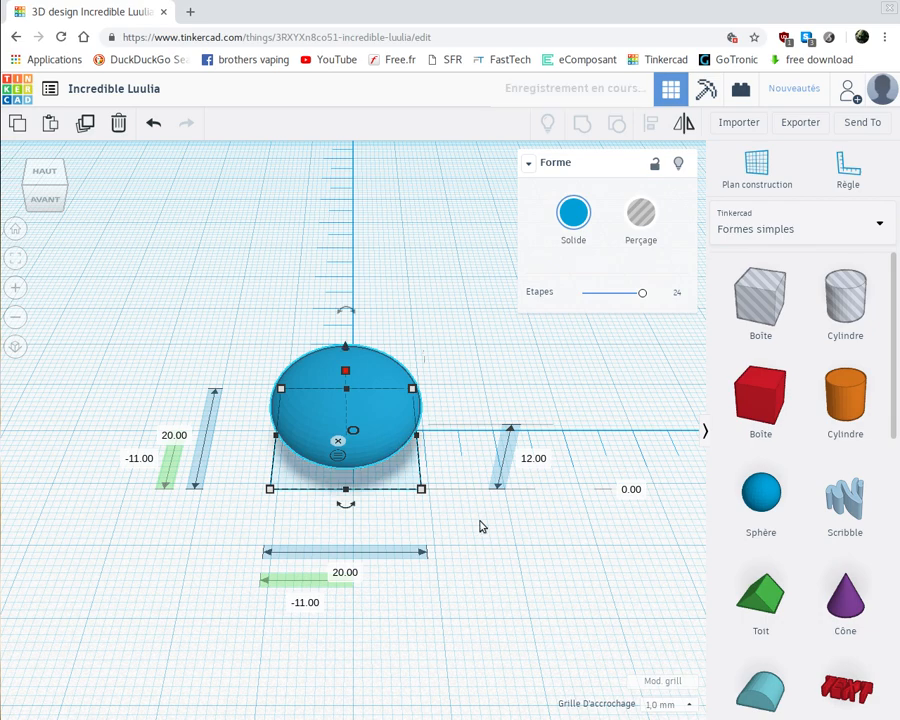
right_drag(474, 474, 473, 465)
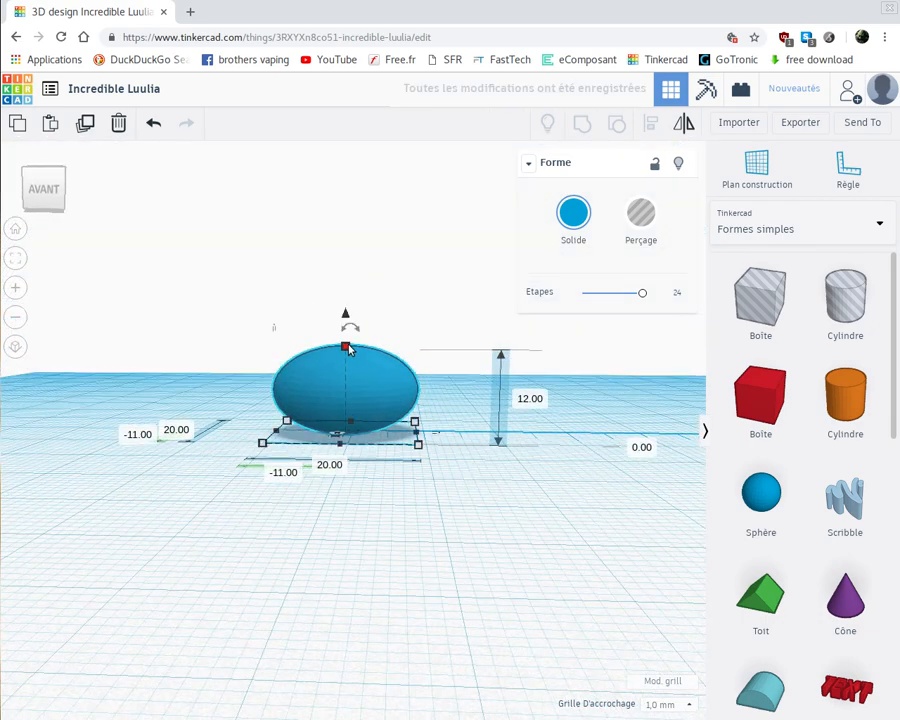
drag(347, 348, 347, 362)
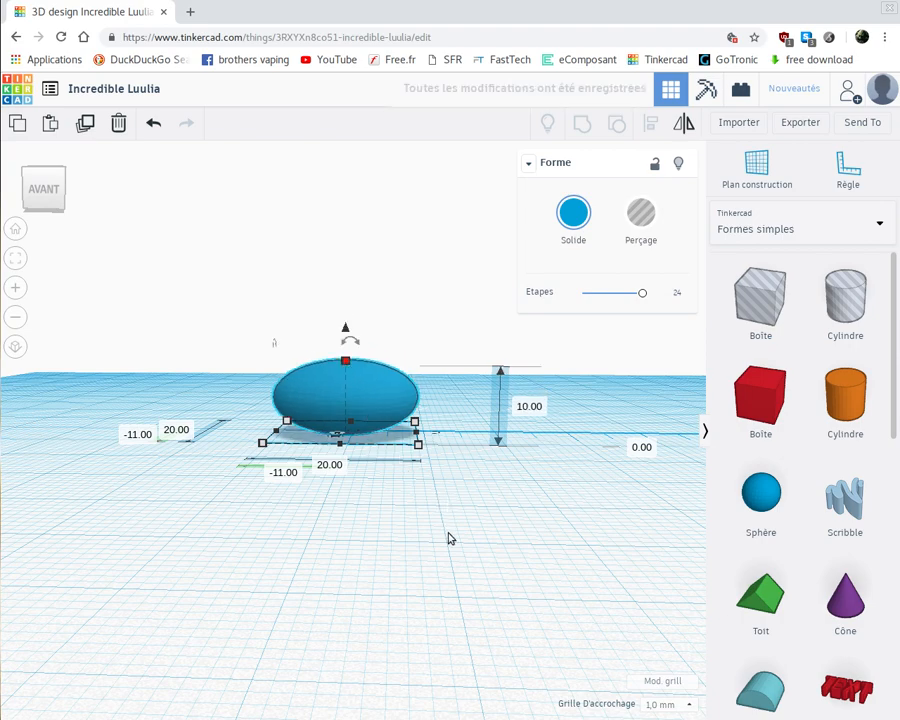
Set the flattened sphere's length and width to 100 mm each
right_drag(450, 537, 460, 582)
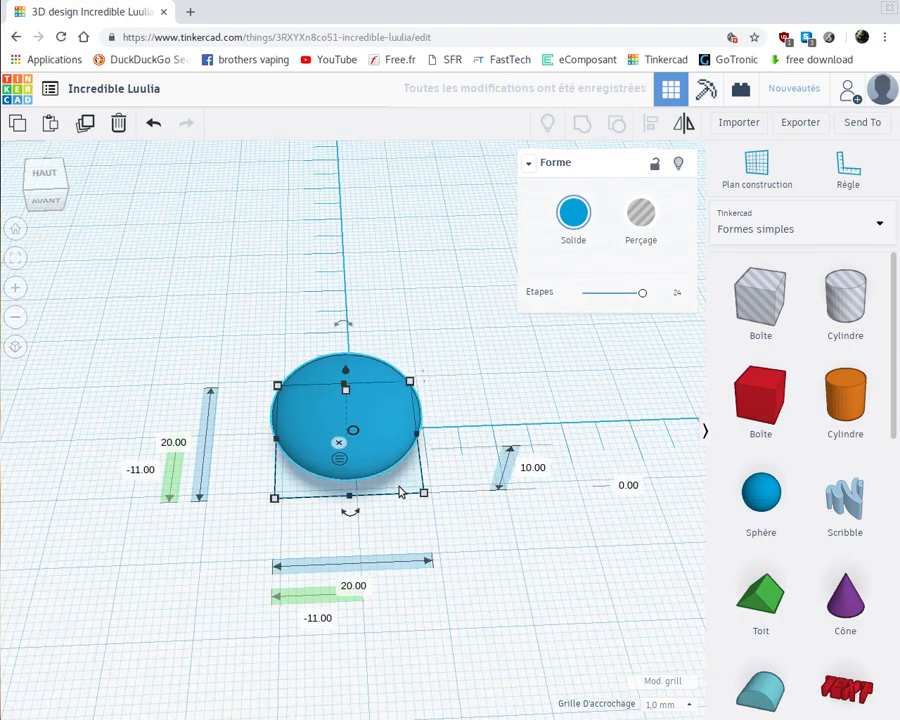
click(174, 442)
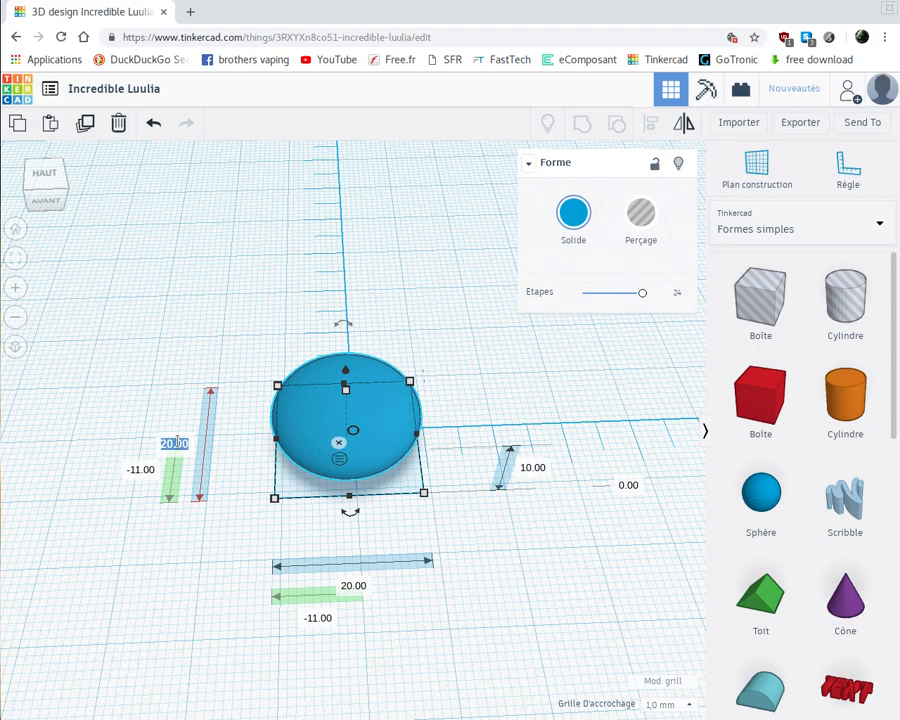
text(100)
key(Return)
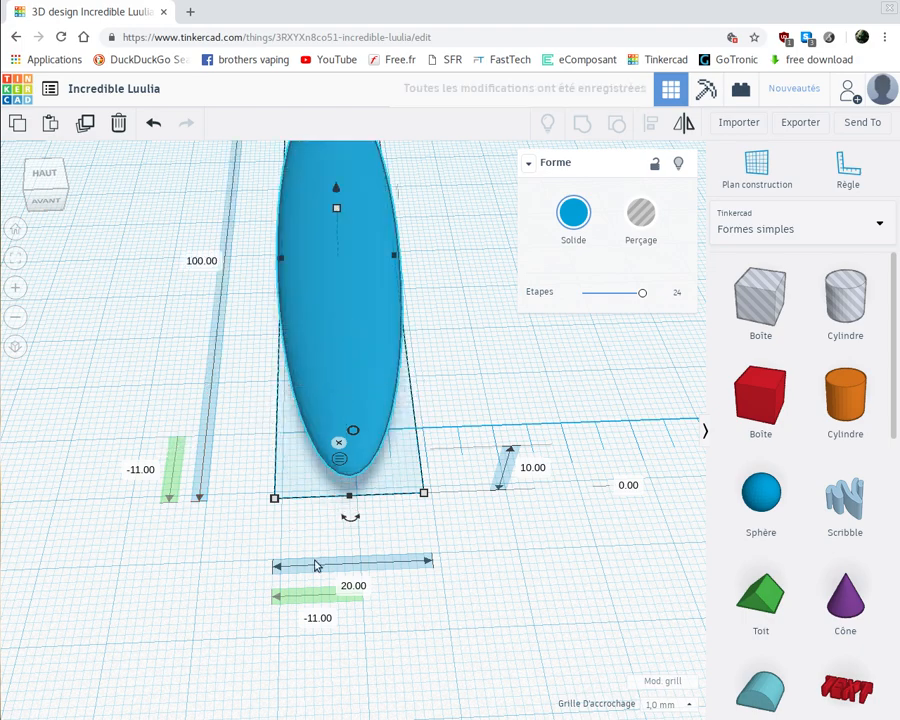
click(356, 589)
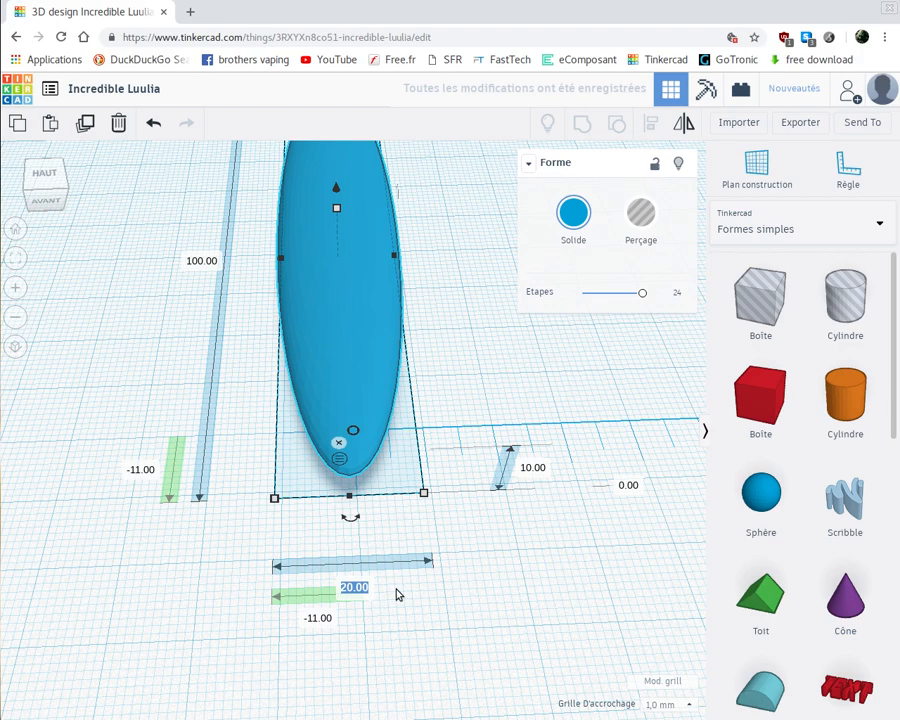
text(100)
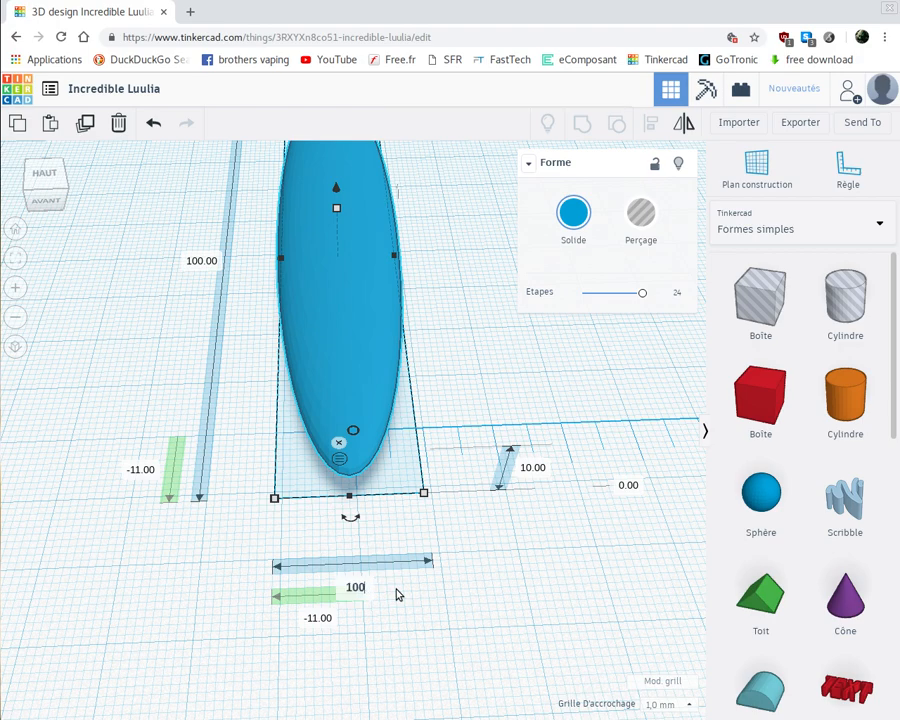
key(Return)
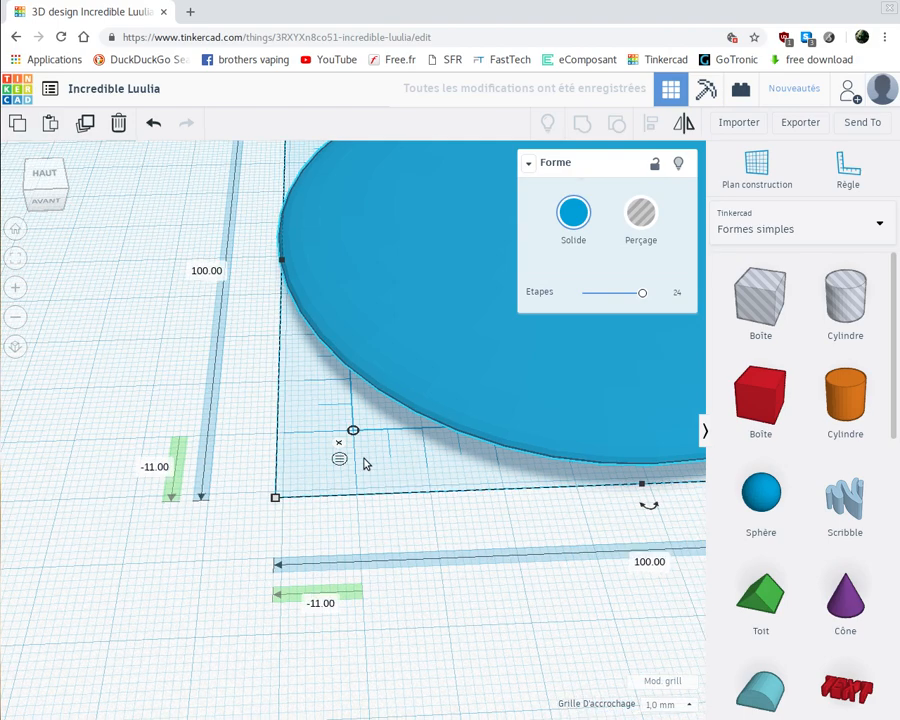
Centre the disc on the ruler origin by setting both of its horizontal offsets to -50 mm
scroll(365, 464, down, 4)
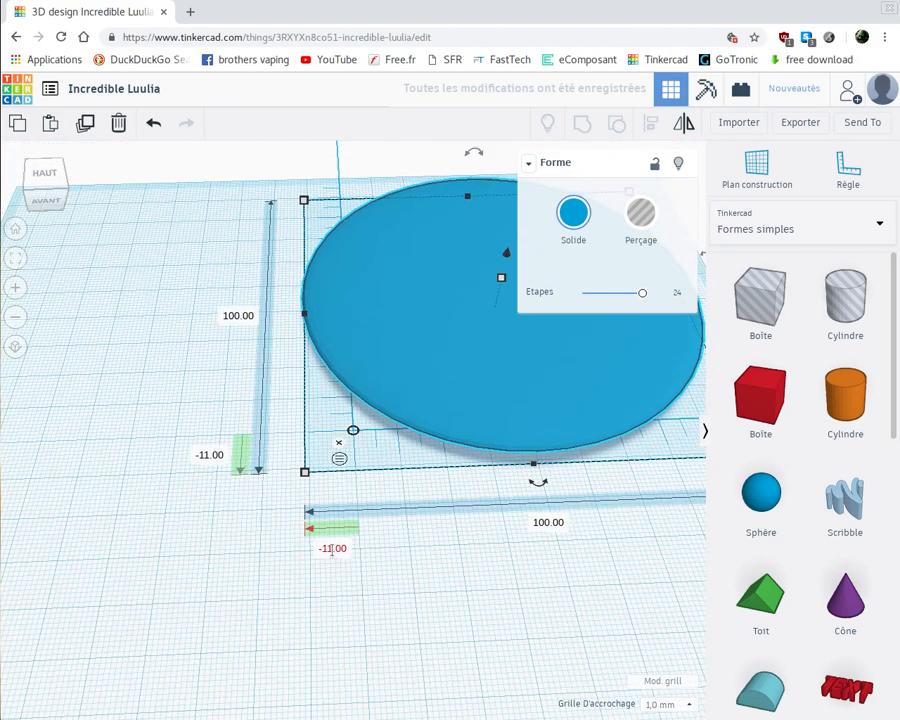
click(332, 548)
key(BackSpace)
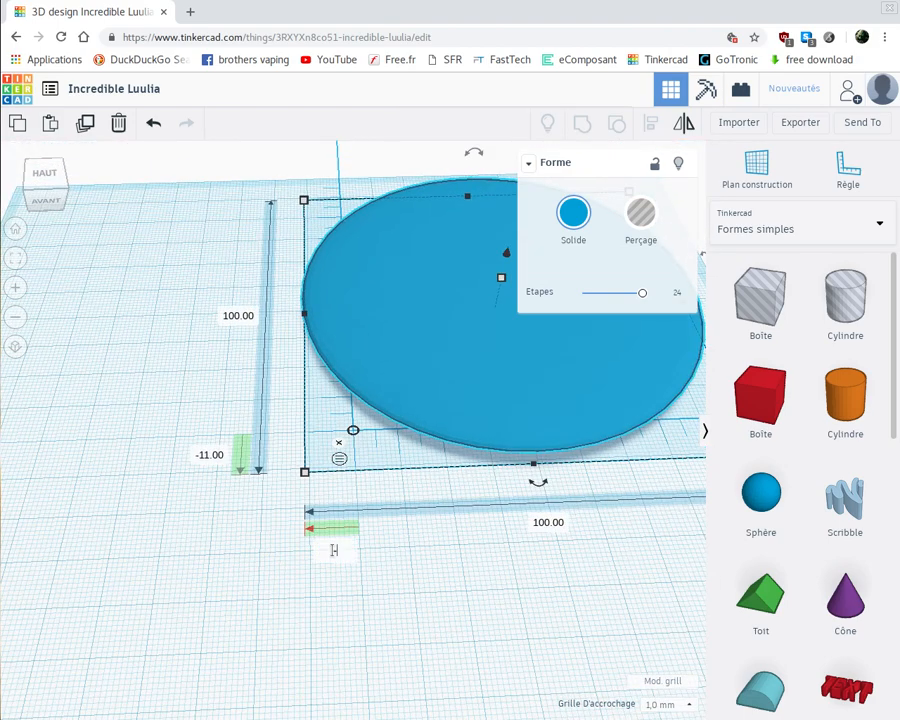
text(-50)
key(Return)
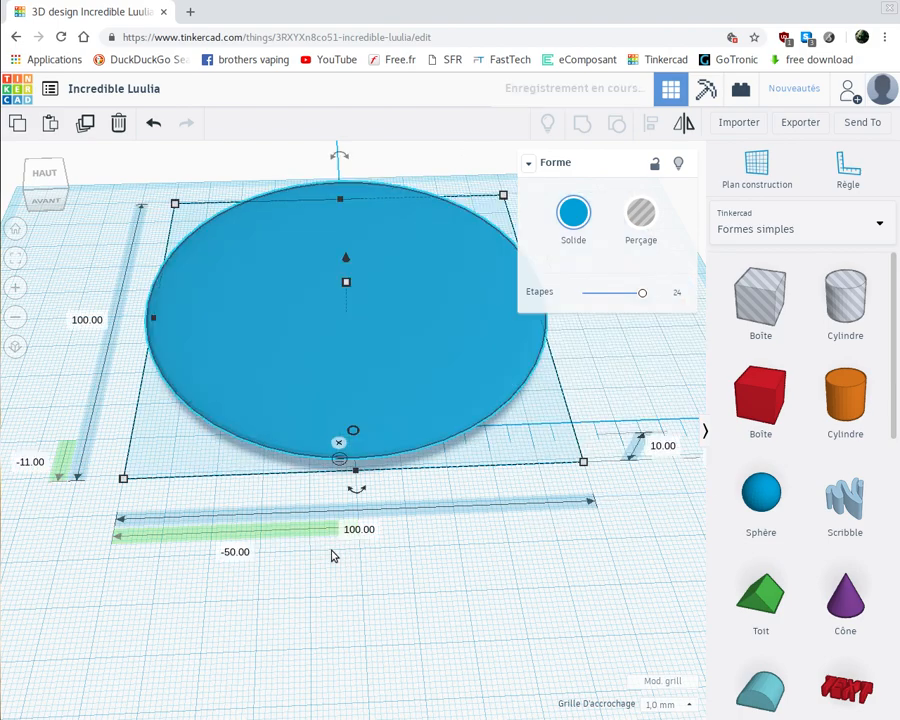
click(33, 461)
key(BackSpace)
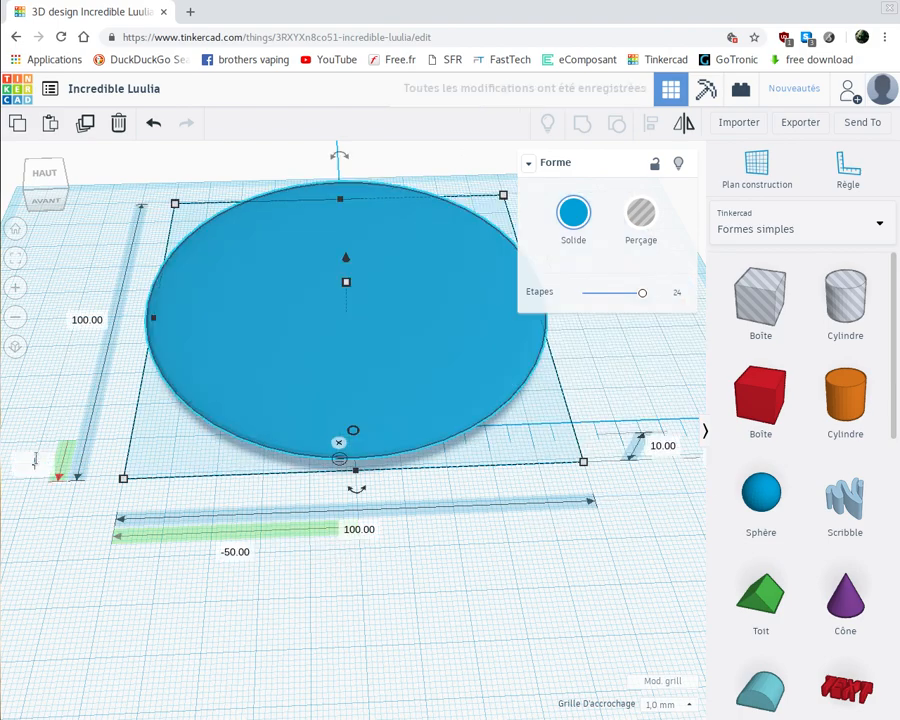
text(-50)
key(Return)
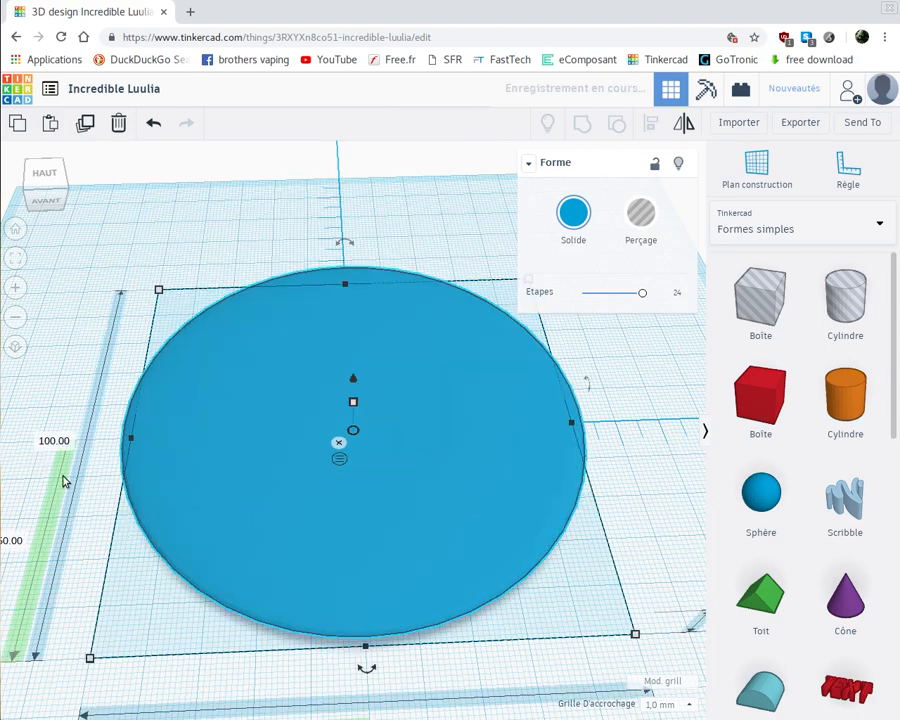
Place a 20 mm hole box at the disc's rear-left edge, about -62 mm and 30 mm from the ruler origin
right_drag(91, 490, 92, 563)
drag(758, 302, 138, 289)
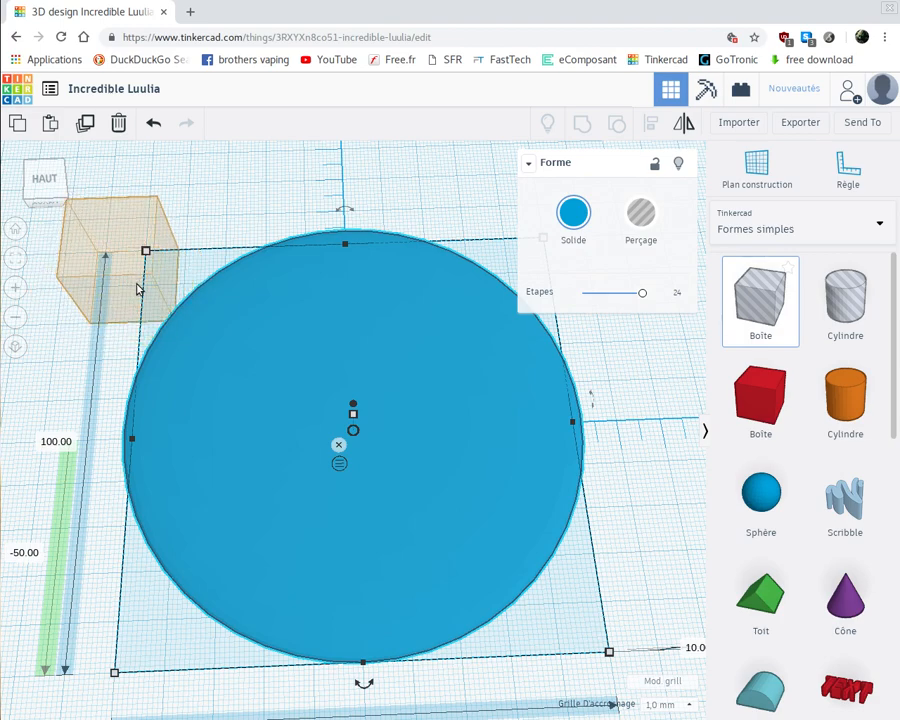
click(112, 226)
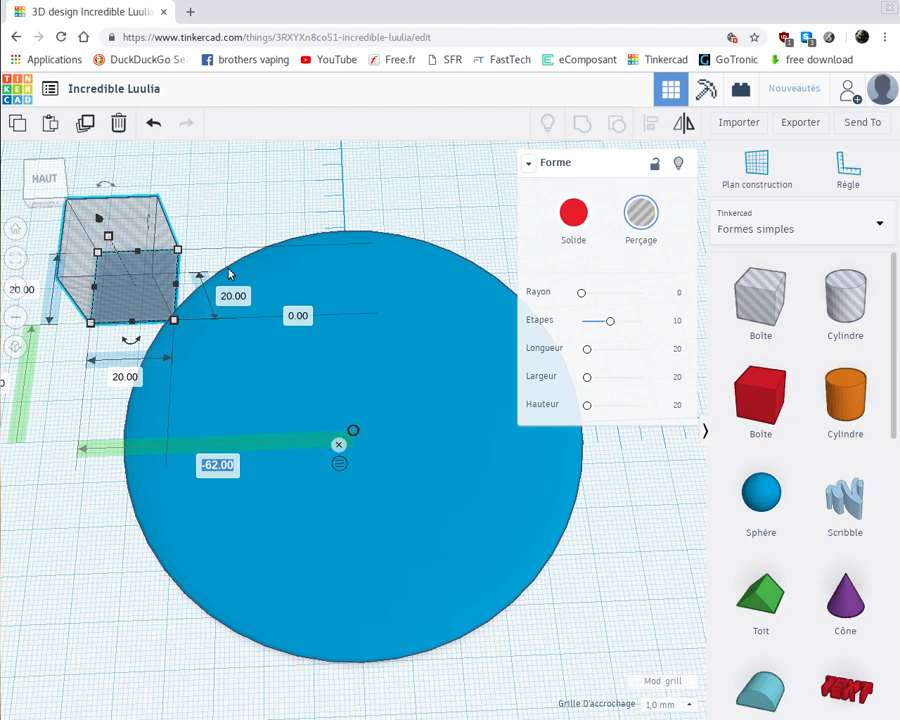
Set the hole box's sideways offset from the ruler origin to -42 mm
click(177, 452)
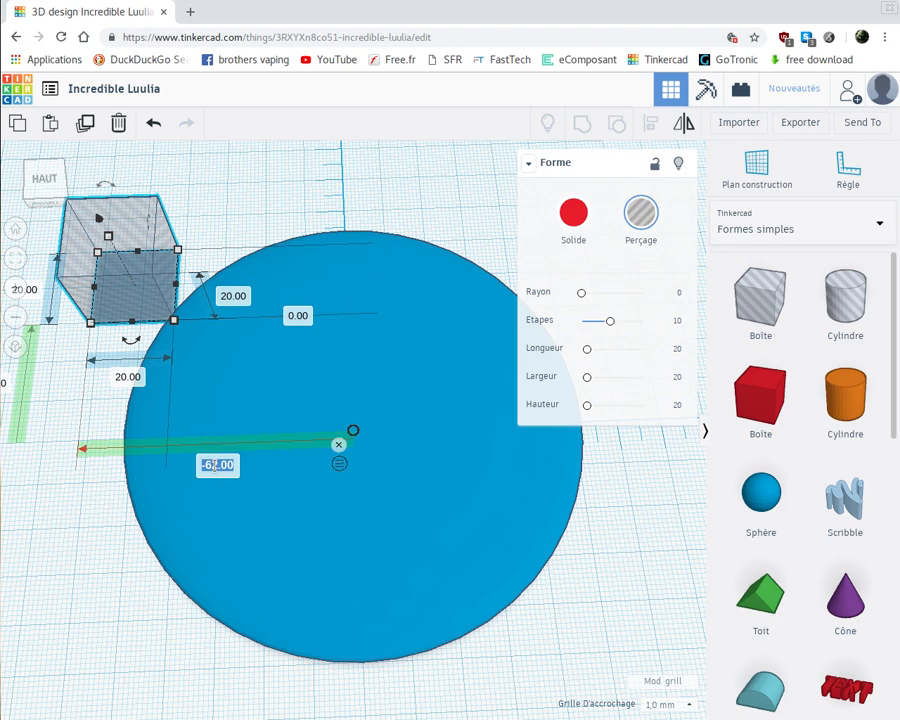
text(42)
key(Return)
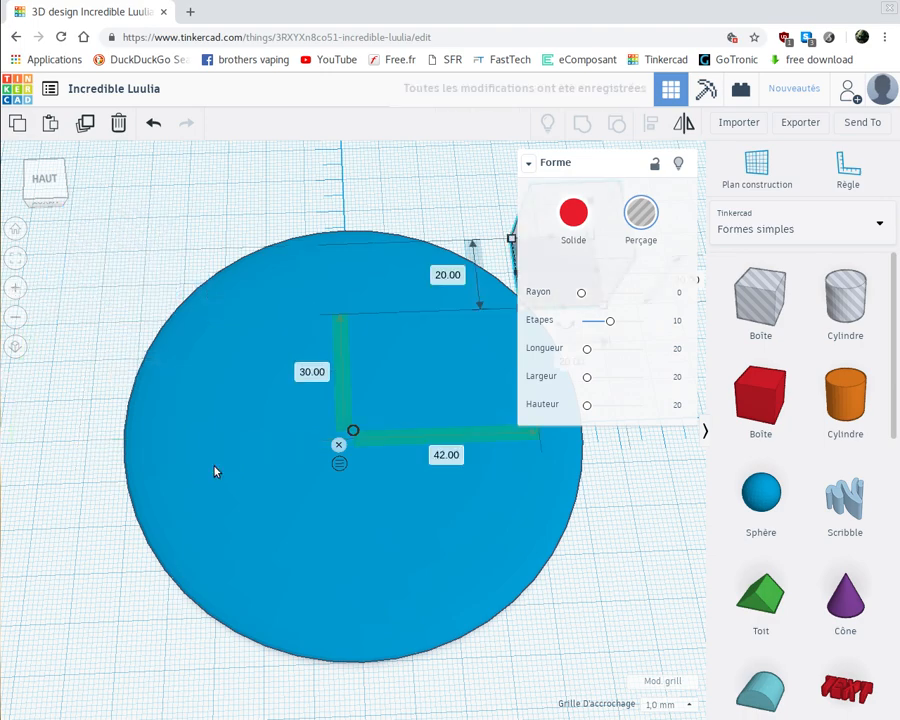
click(440, 455)
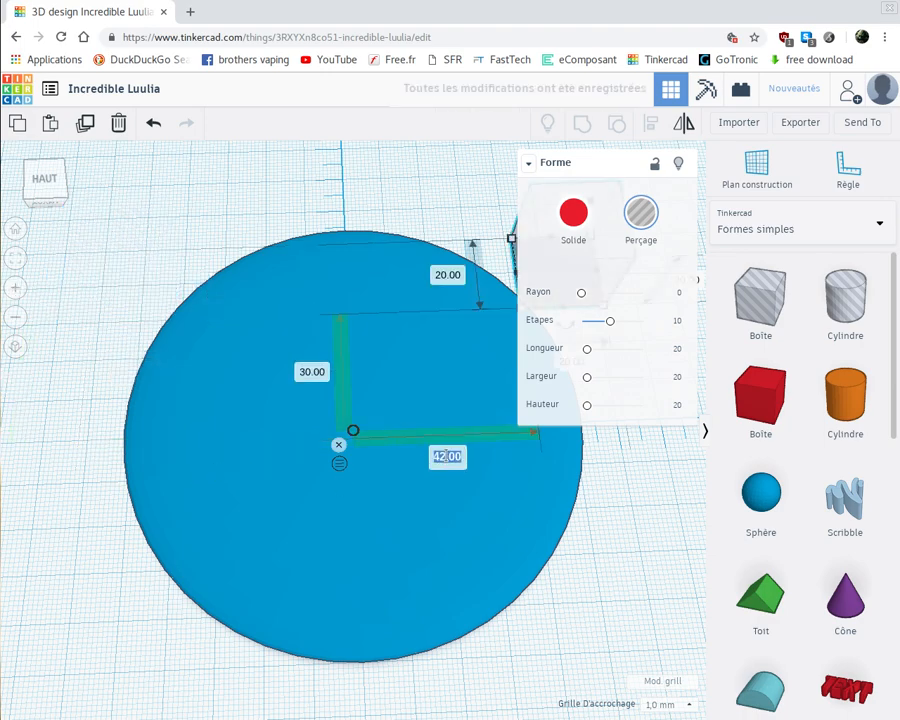
key(BackSpace)
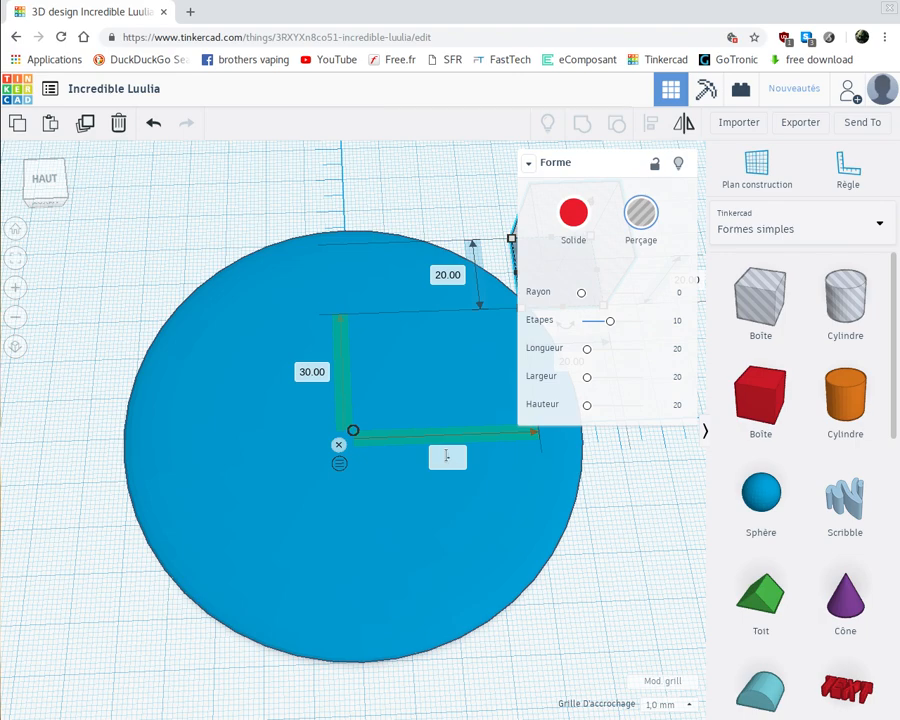
text(-42)
key(Return)
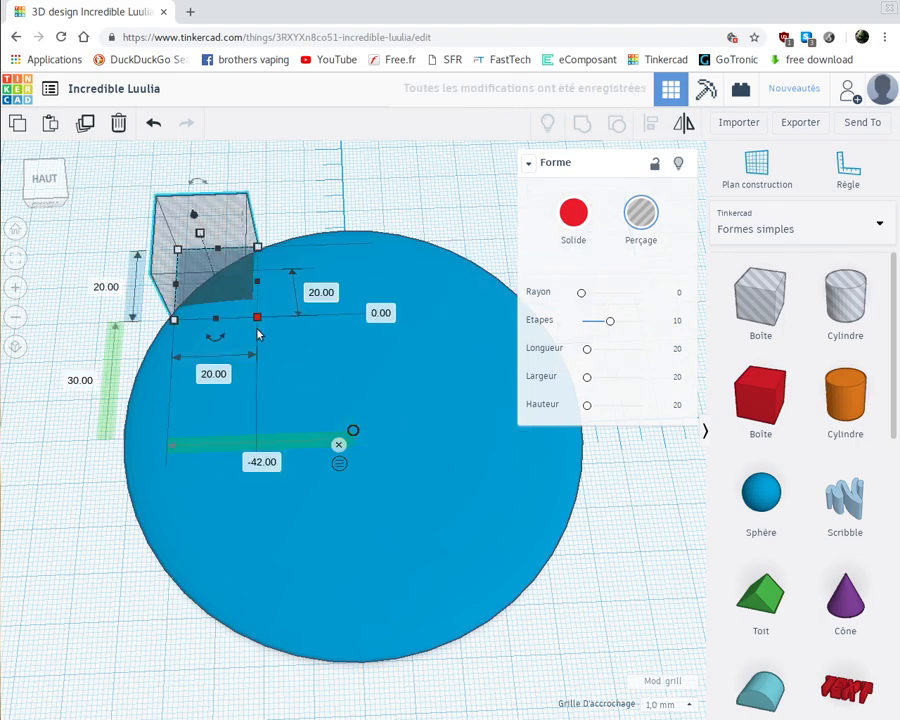
Stretch the hole box along the disc's left side to about 101 mm long and set its width to 40 mm
drag(257, 320, 259, 680)
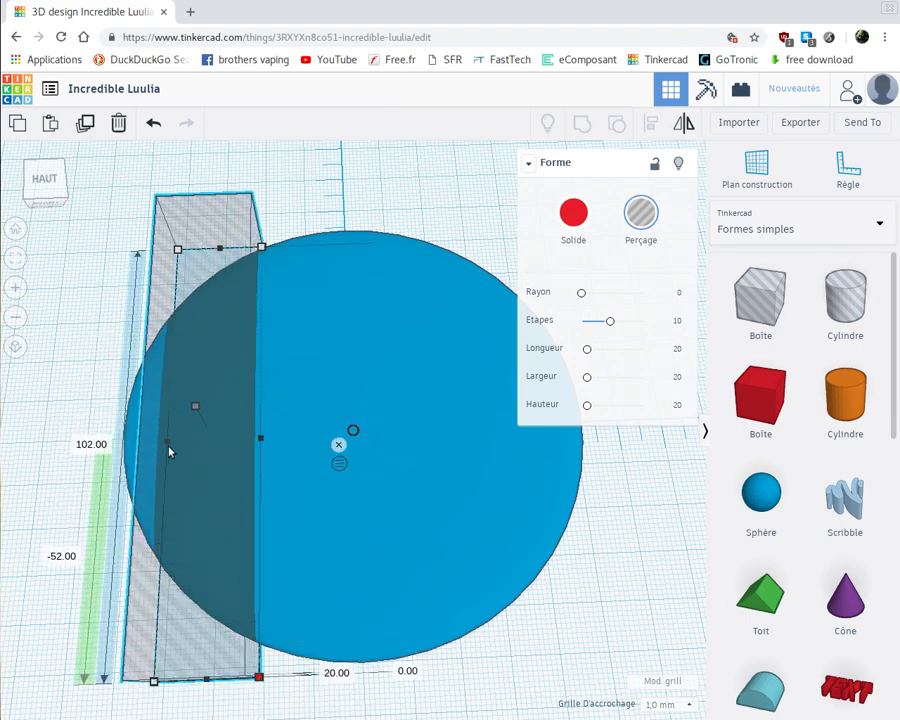
drag(168, 446, 106, 434)
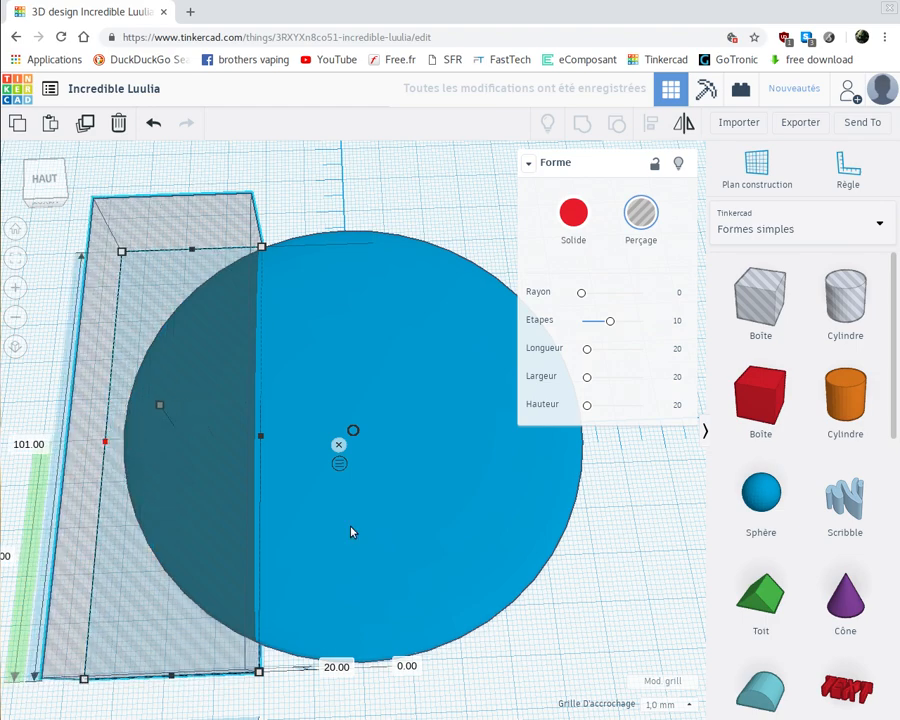
scroll(464, 530, down, 1)
scroll(459, 530, down, 1)
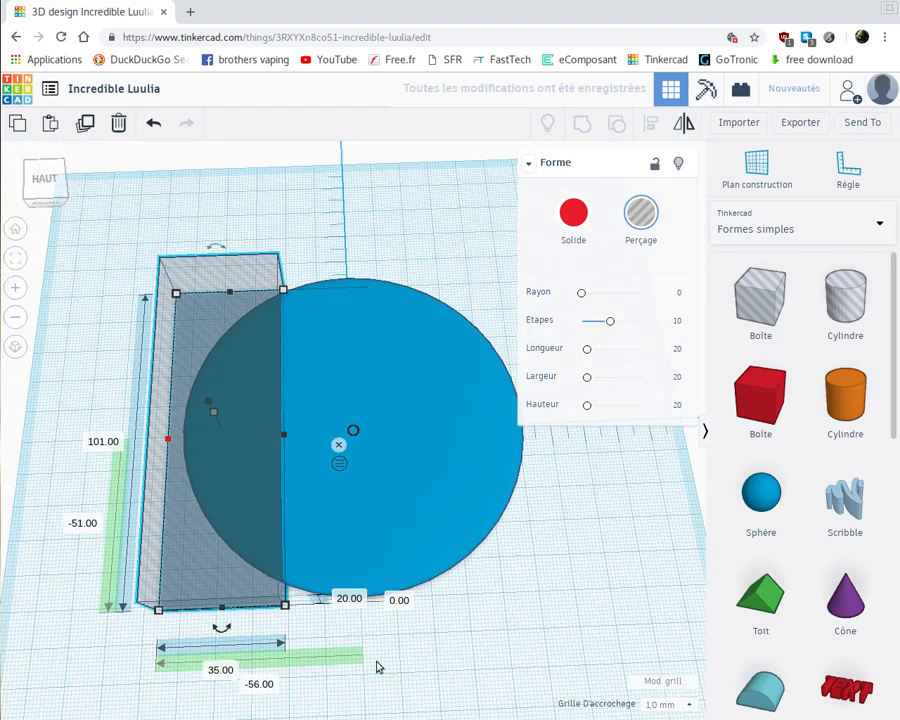
click(219, 671)
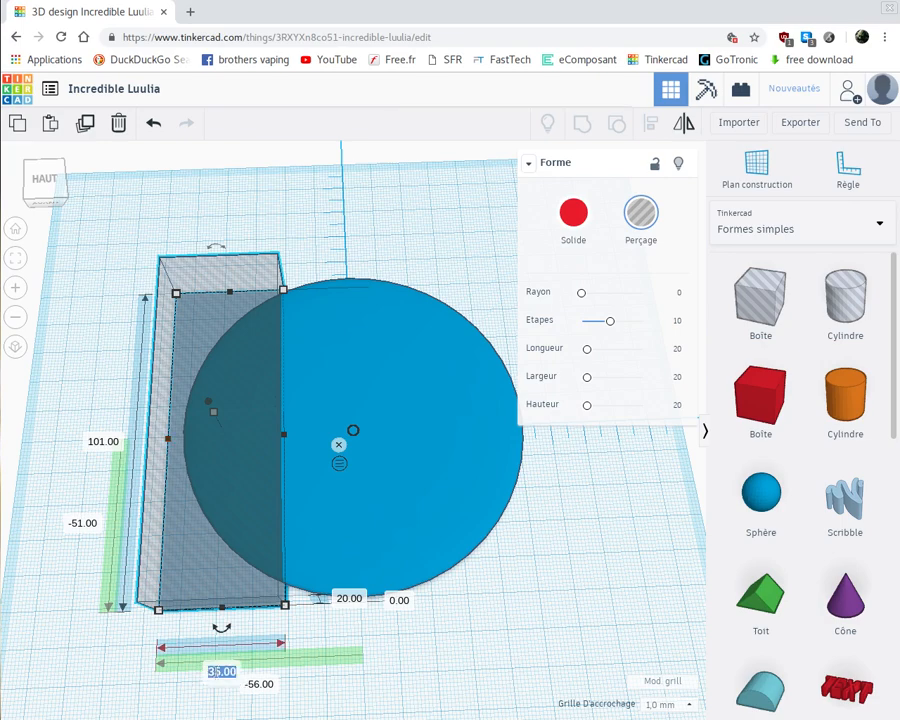
text(40)
key(Return)
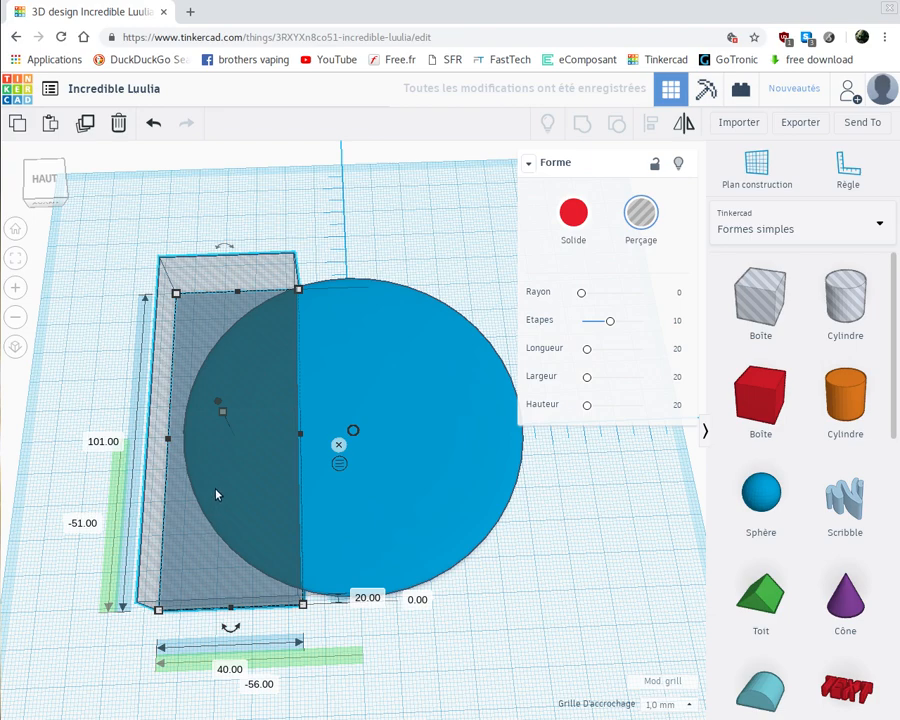
Move the hole box outward to an offset of about -62 mm and place a copy over the disc's opposite side at about 19 mm
drag(216, 493, 194, 492)
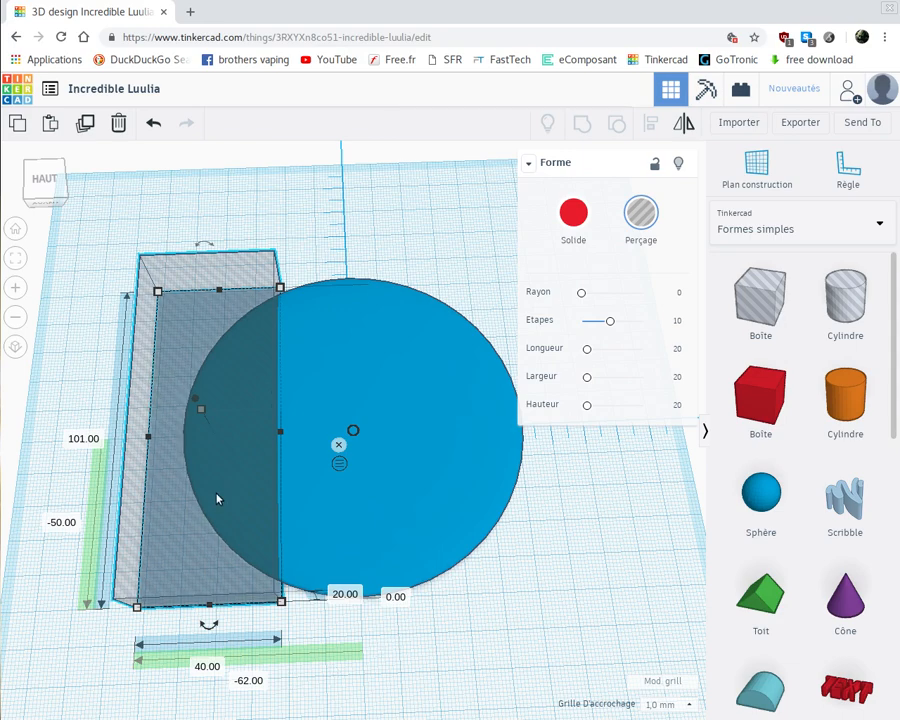
drag(218, 498, 338, 507)
drag(415, 500, 533, 497)
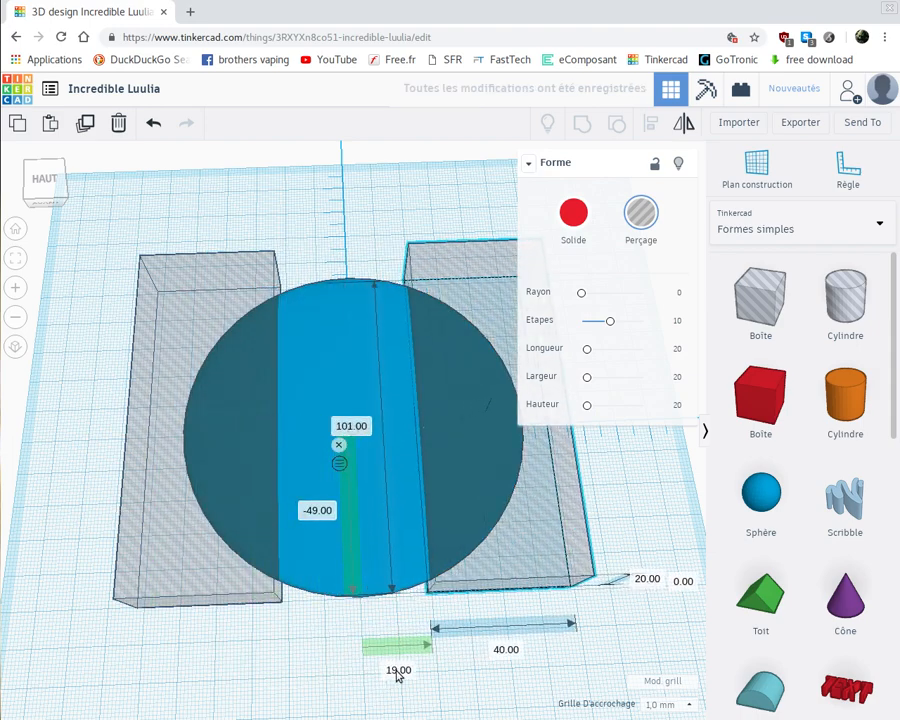
Set the second hole box's sideways offset from the ruler origin to 22 mm
click(398, 669)
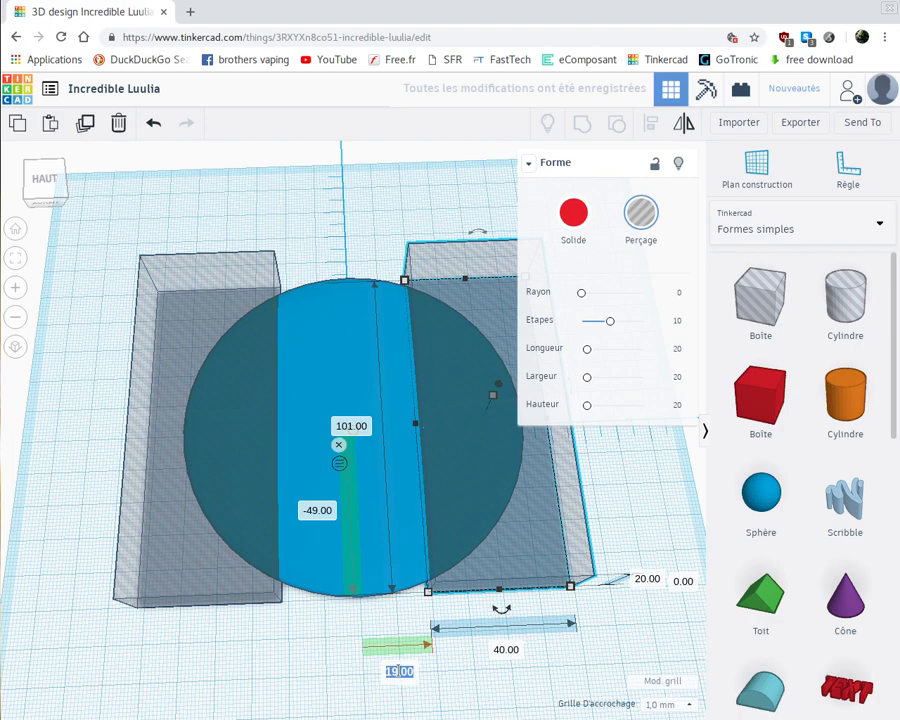
text(22)
key(Return)
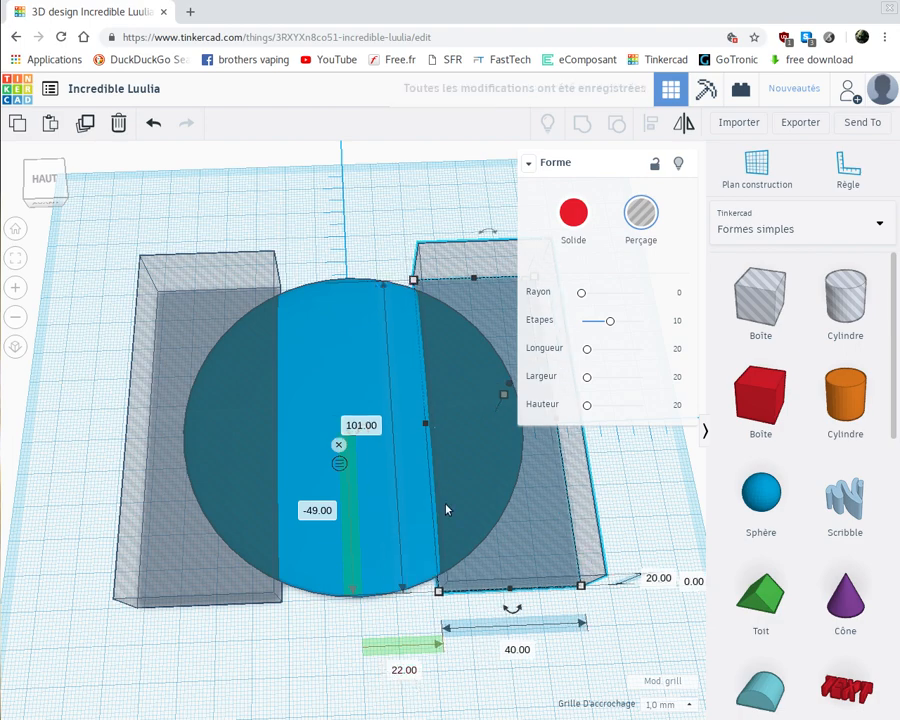
Group the disc with both hole boxes to cut off its two sides
drag(335, 500, 256, 502)
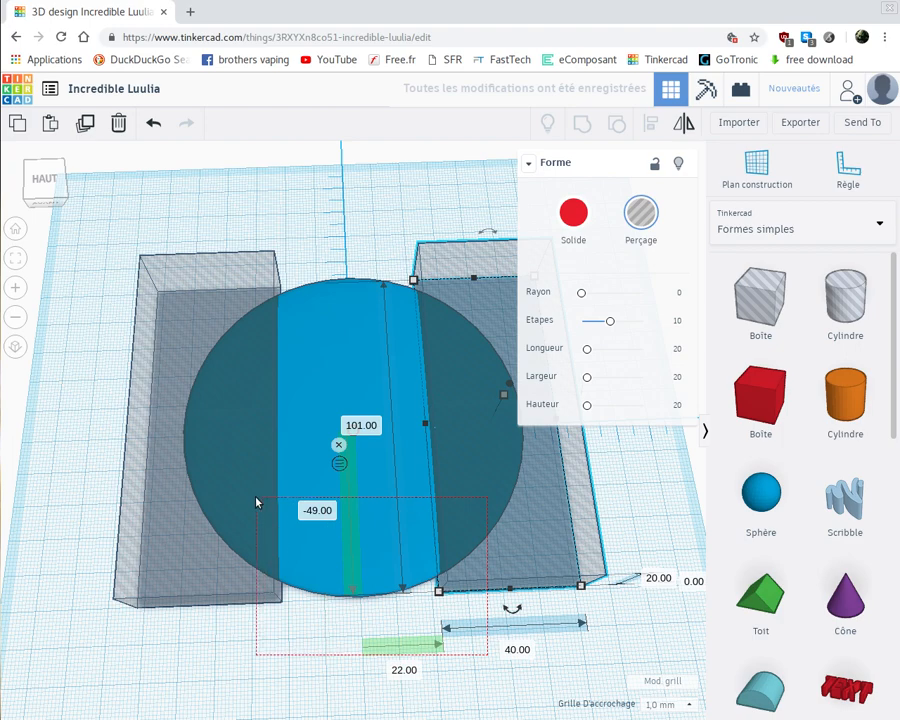
drag(449, 281, 463, 258)
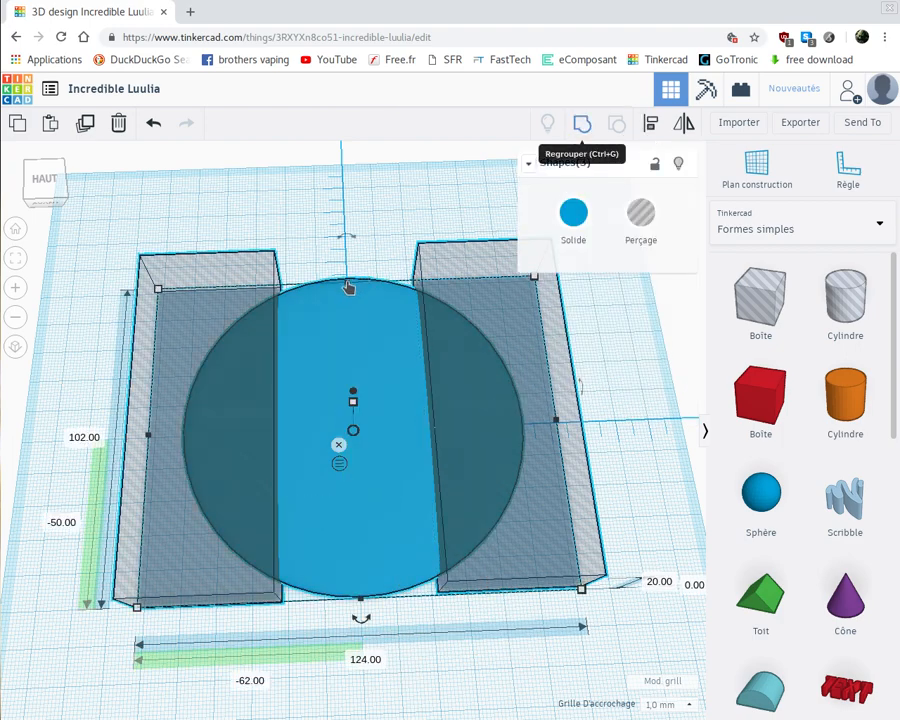
key(ctrl+g)
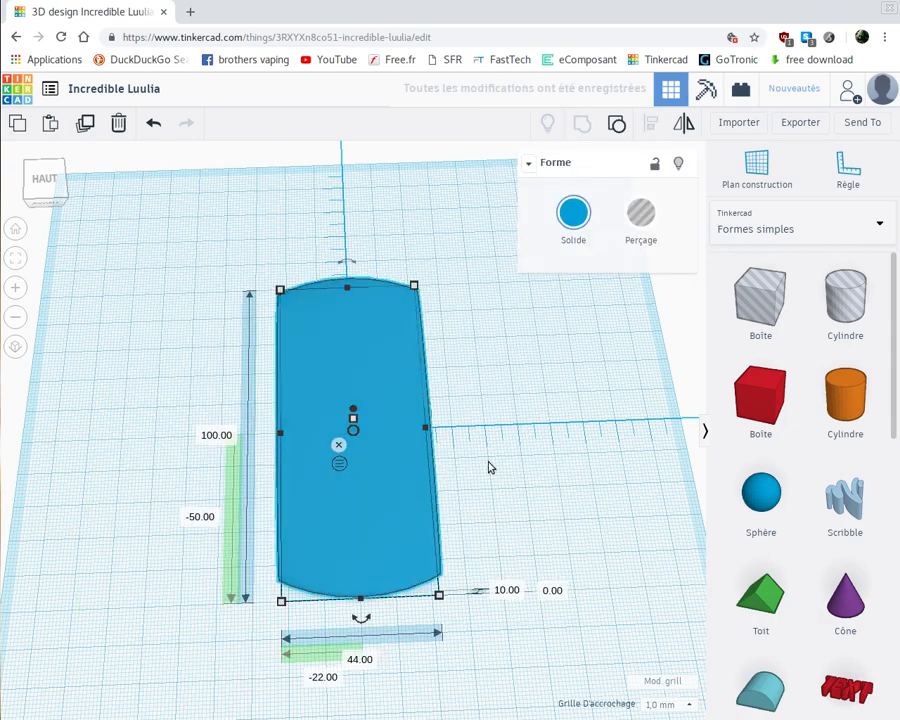
Place a hole box over the strip's rear end, stretch it to about 59 by 25 mm and offset it about 37 mm from the origin
right_drag(488, 468, 496, 493)
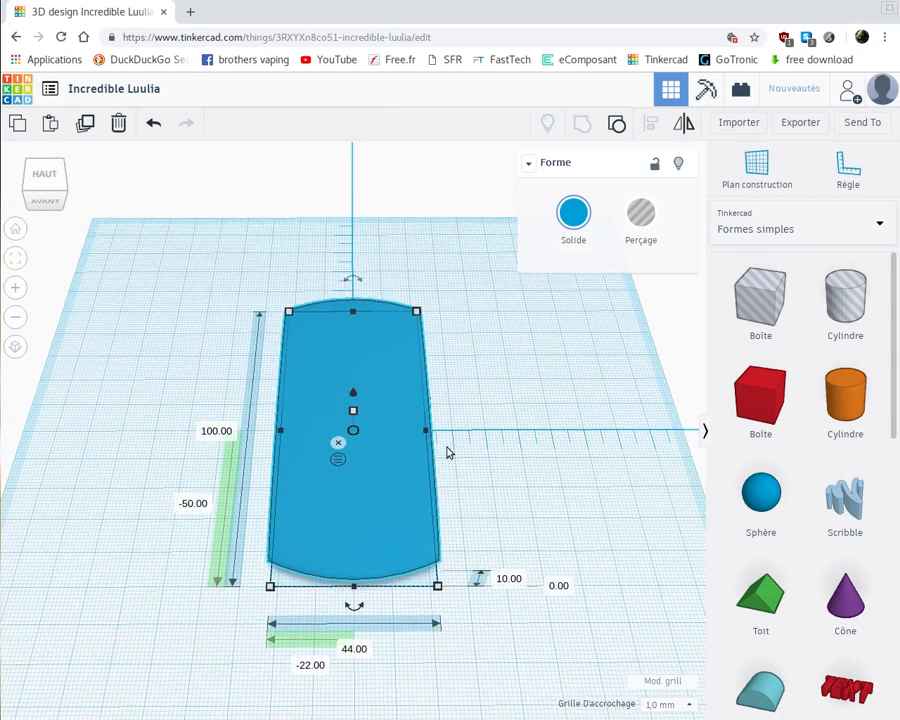
right_drag(458, 432, 486, 470)
click(380, 320)
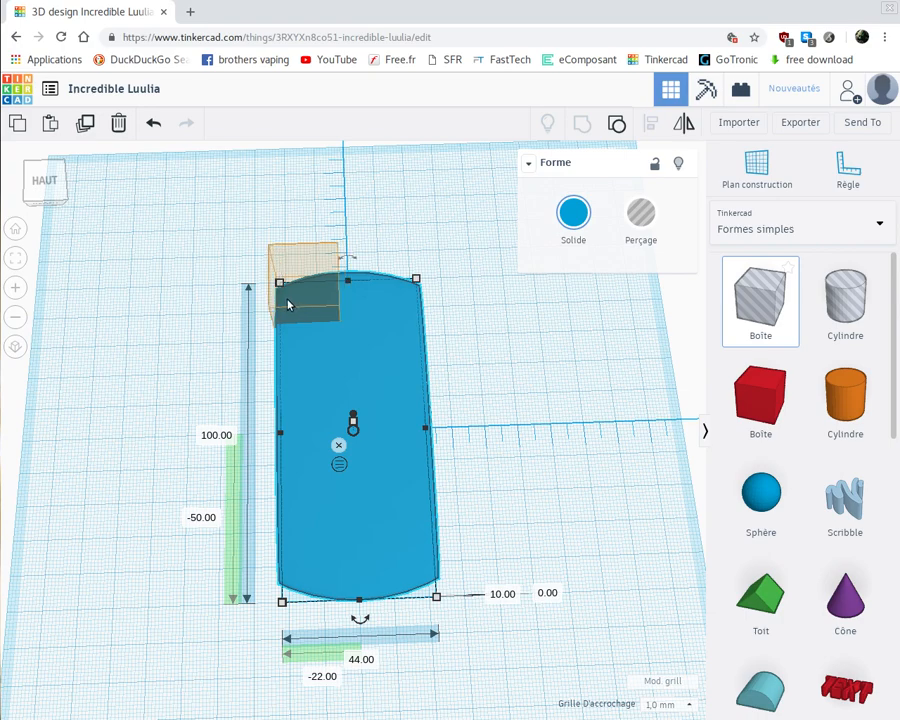
click(306, 314)
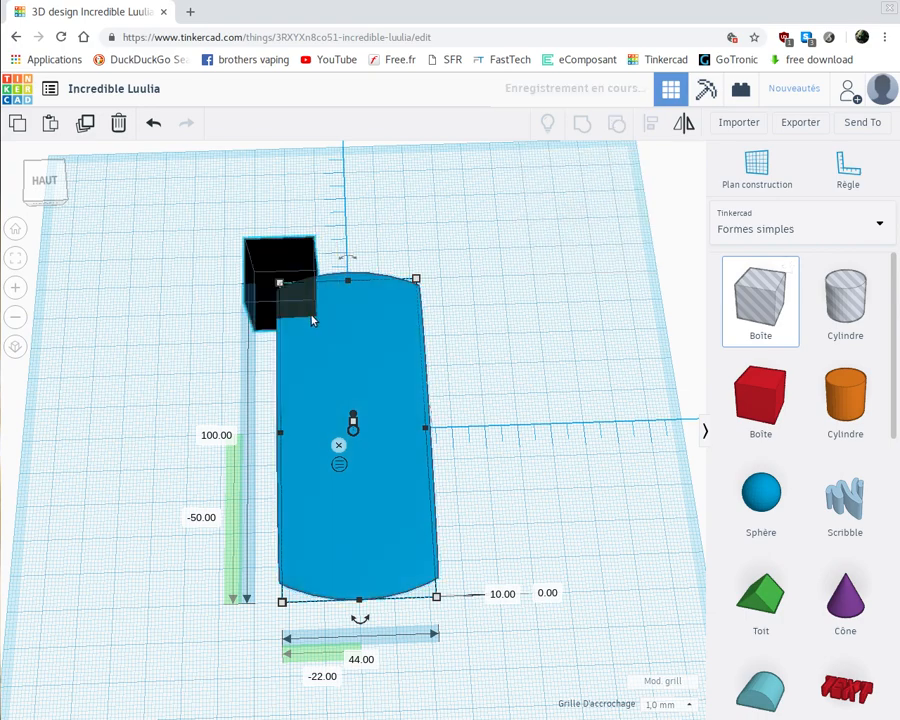
drag(318, 328, 446, 342)
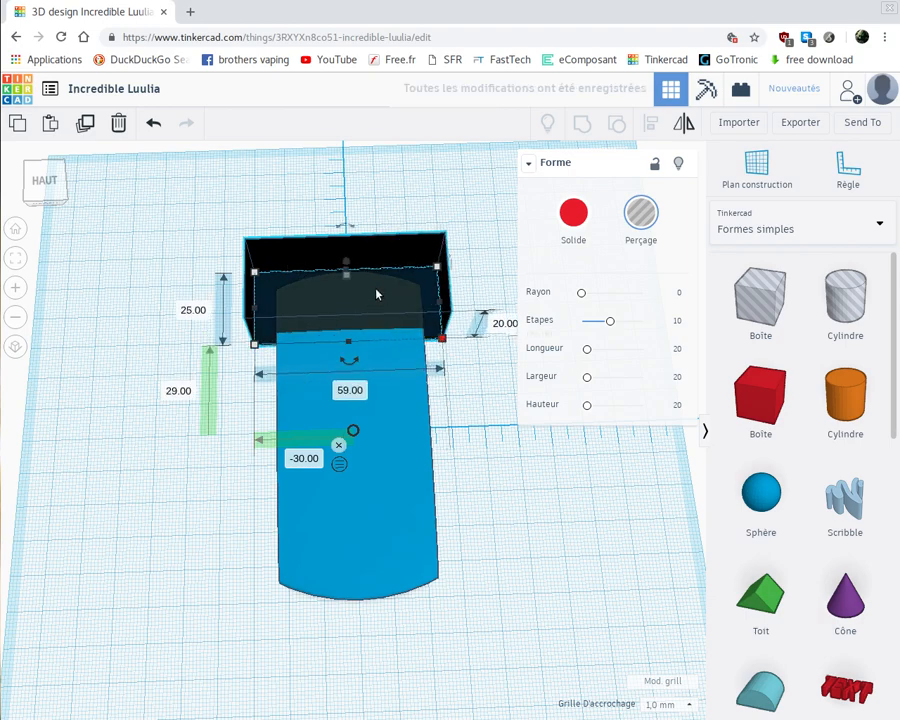
drag(378, 293, 378, 272)
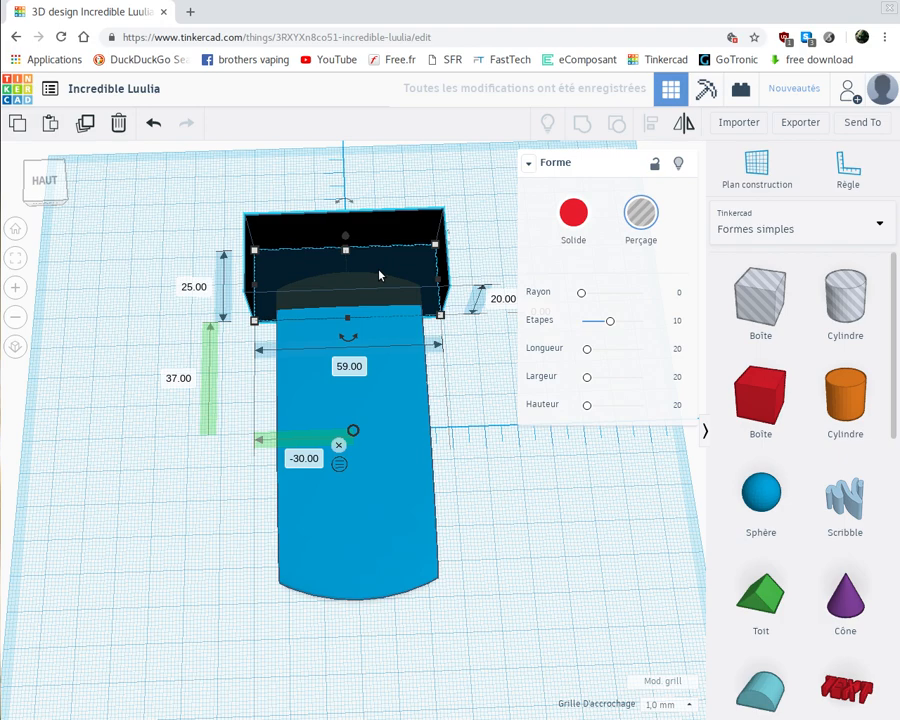
Place a copy of the hole box over the strip's front end and set its 25 mm side to 20 mm
drag(379, 275, 478, 262)
drag(473, 421, 370, 588)
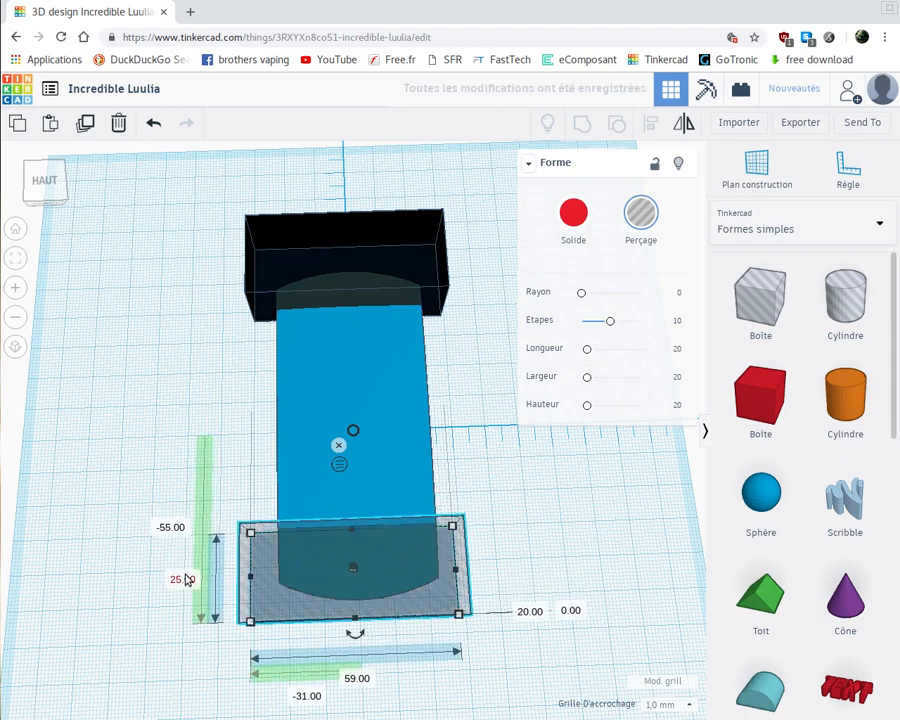
click(186, 576)
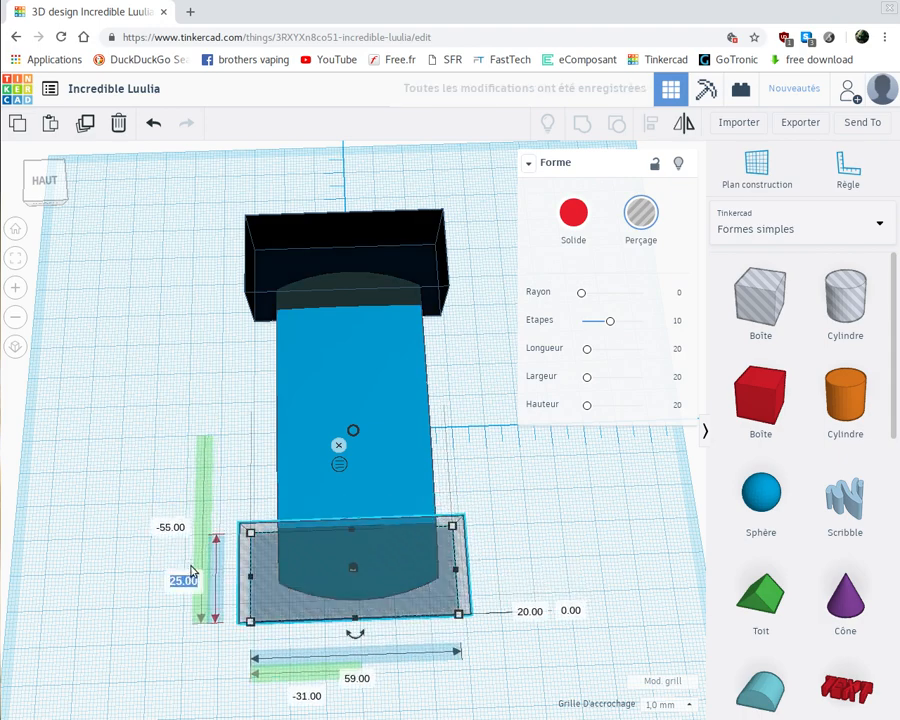
text(20)
key(Return)
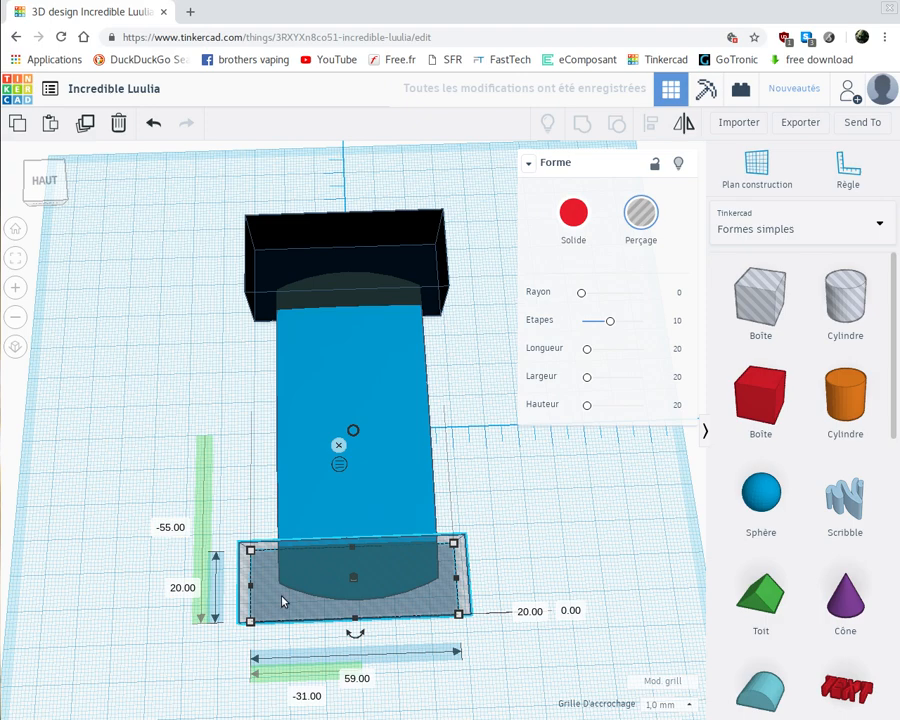
Move the front hole box outward to about -57 mm and group all shapes to cut off both ends of the strip
drag(283, 601, 283, 609)
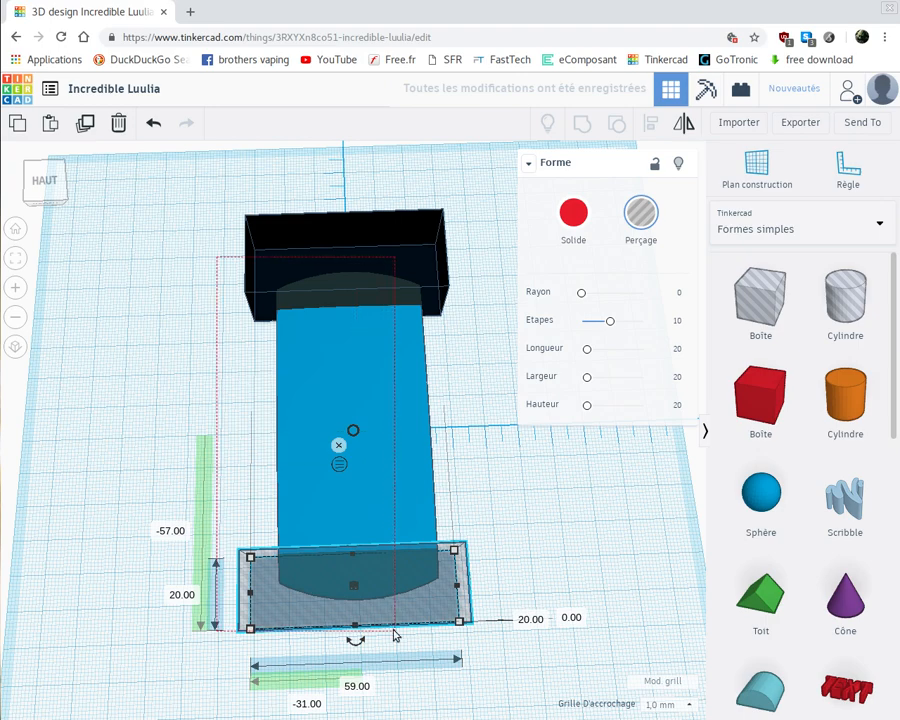
key(ctrl+a)
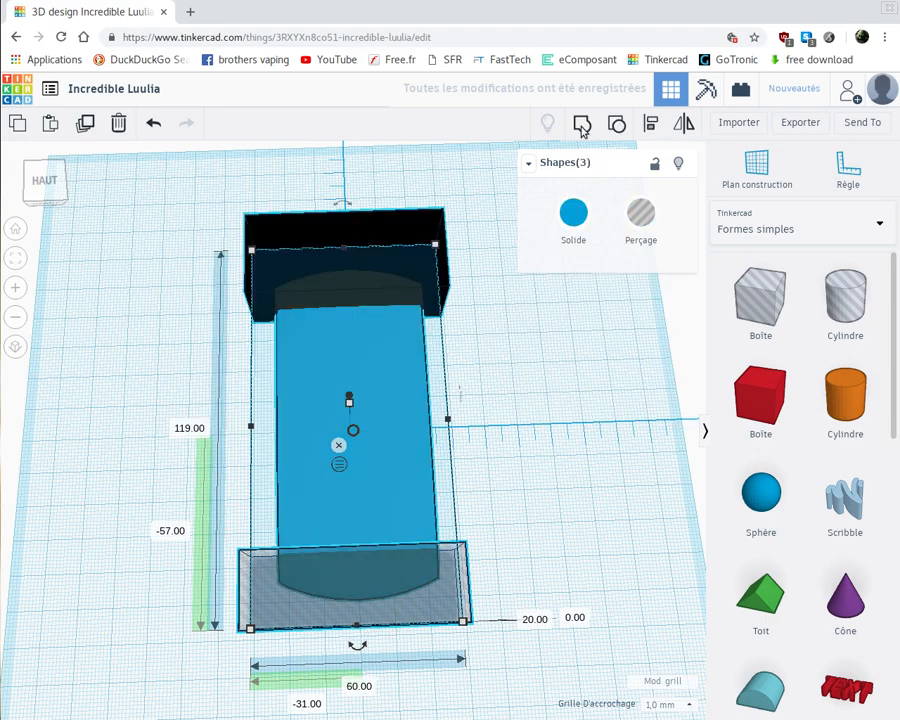
key(ctrl+g)
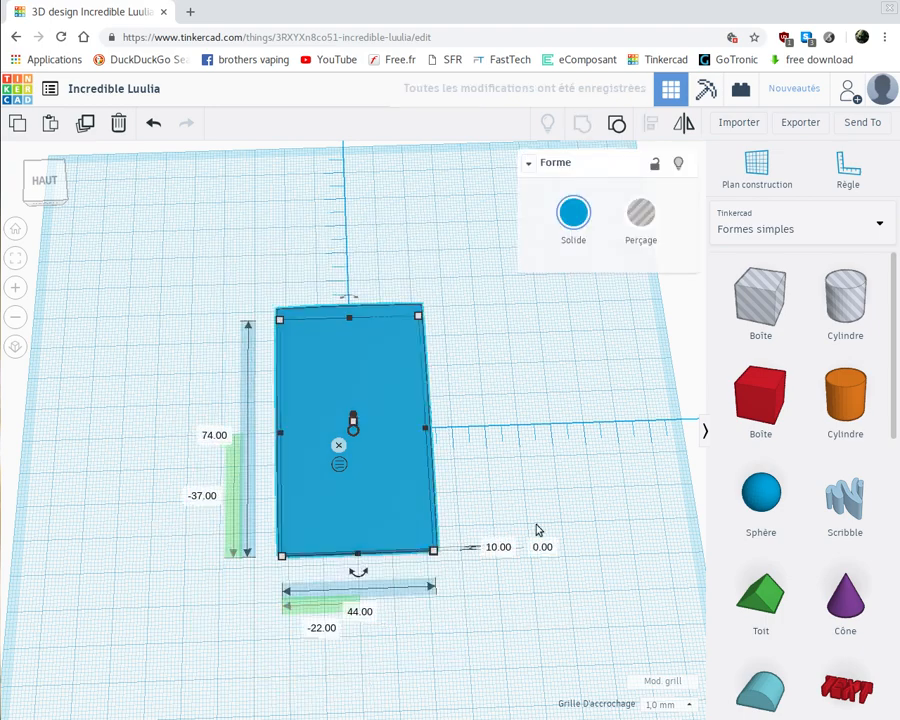
Try a height of 24 mm on the trimmed block and undo the change
right_drag(448, 509, 554, 460)
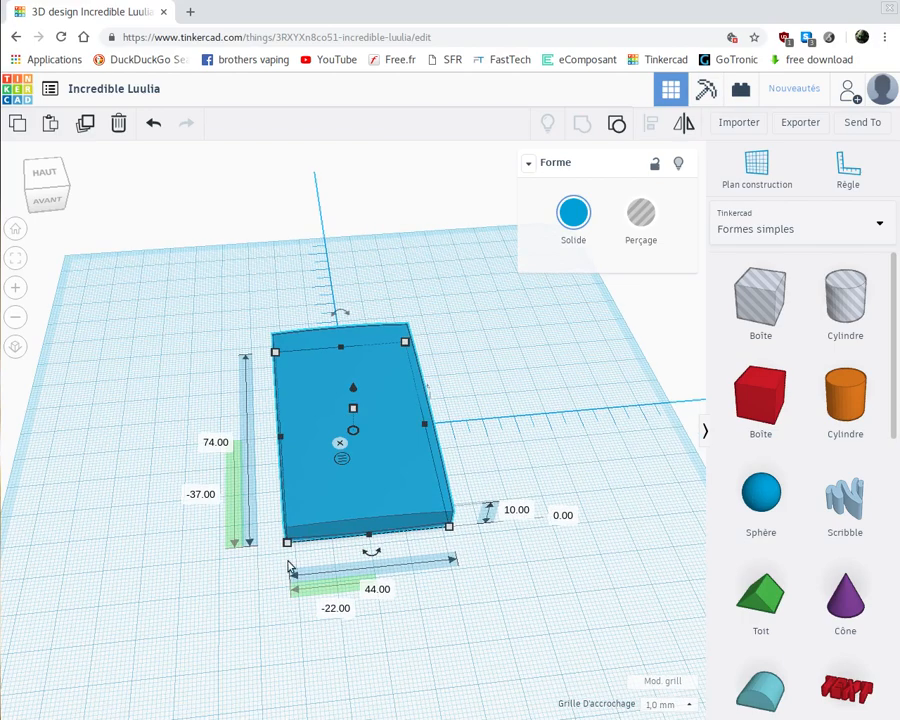
click(517, 512)
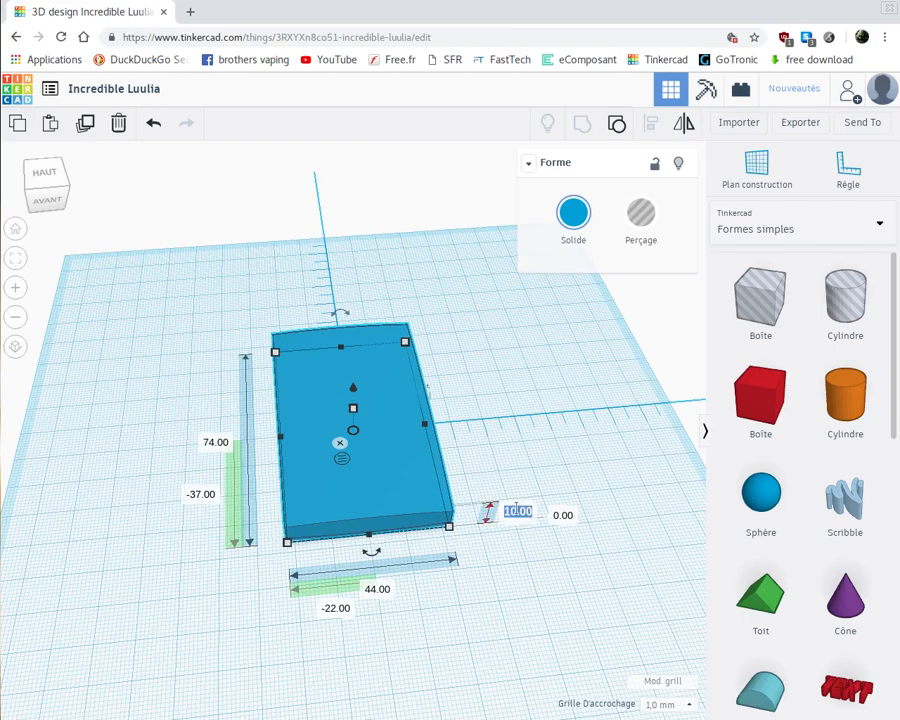
text(24)
key(Return)
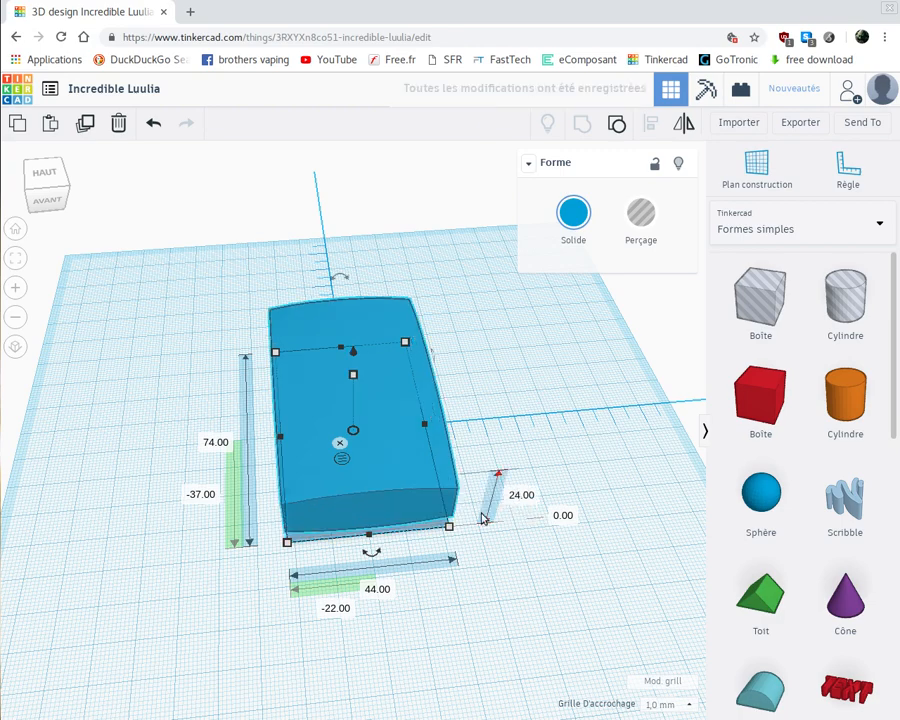
right_drag(475, 567, 371, 525)
mouse_move(458, 518)
right_down()
mouse_move(510, 508)
mouse_move(494, 520)
mouse_move(471, 519)
right_up()
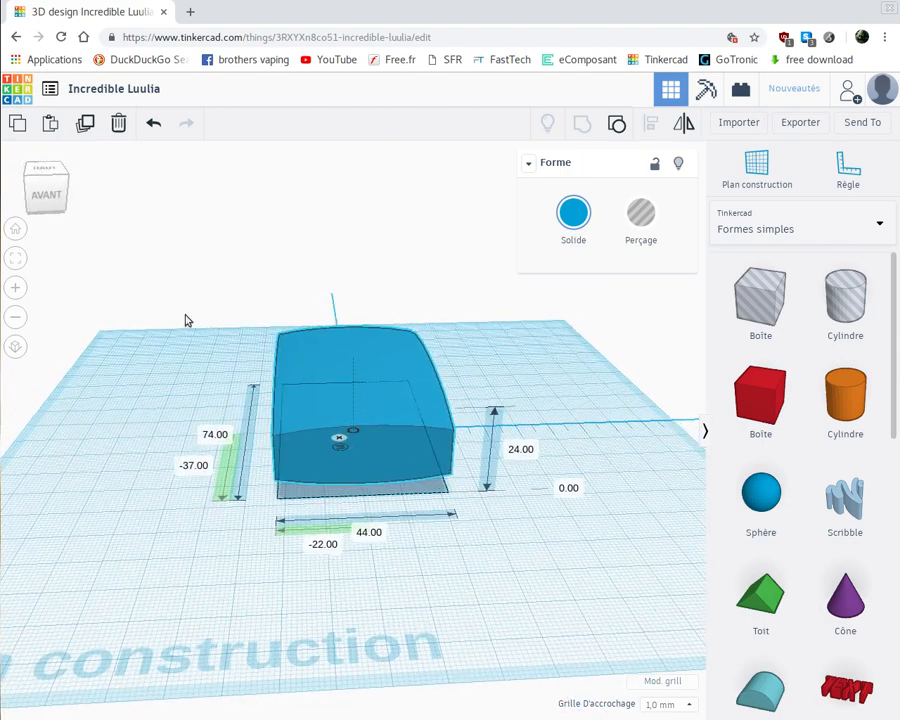
click(153, 122)
Place a hole box behind the trimmed block and stretch it over the whole block to about 70 by 88 mm
right_drag(424, 557, 532, 521)
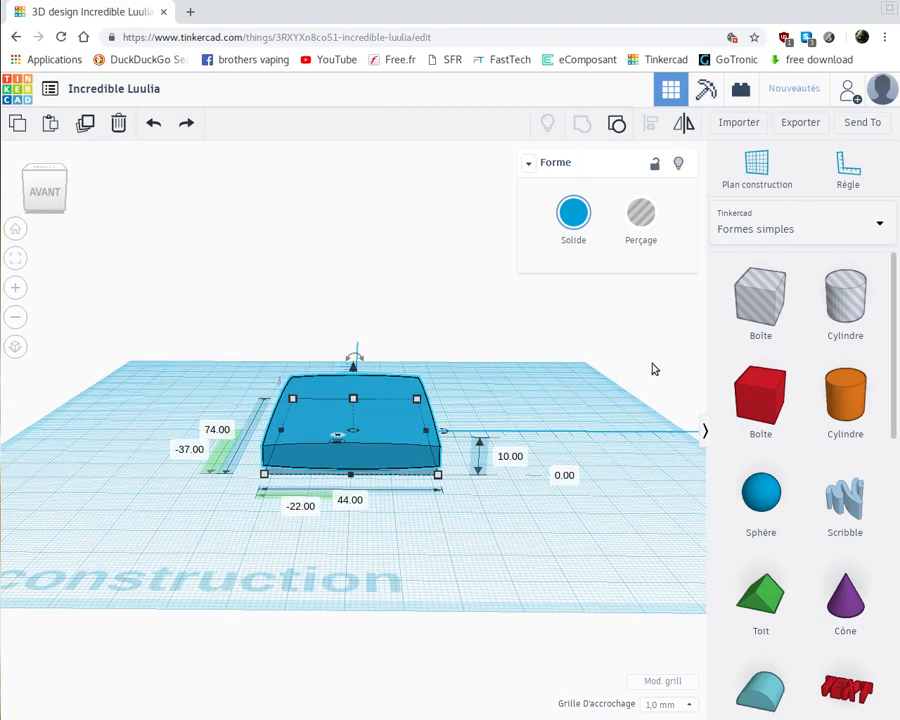
click(755, 302)
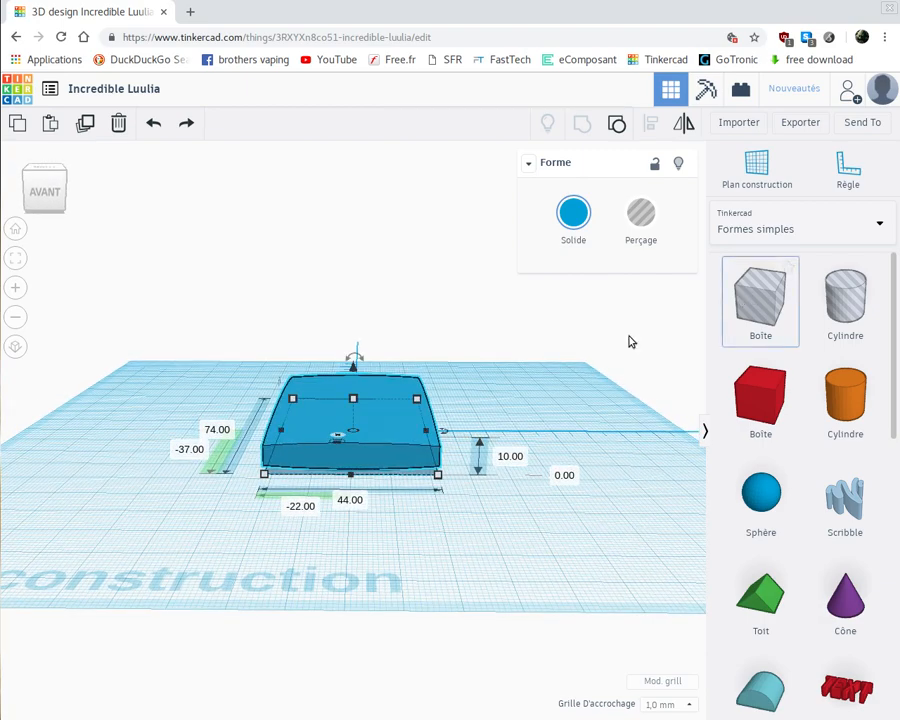
click(278, 399)
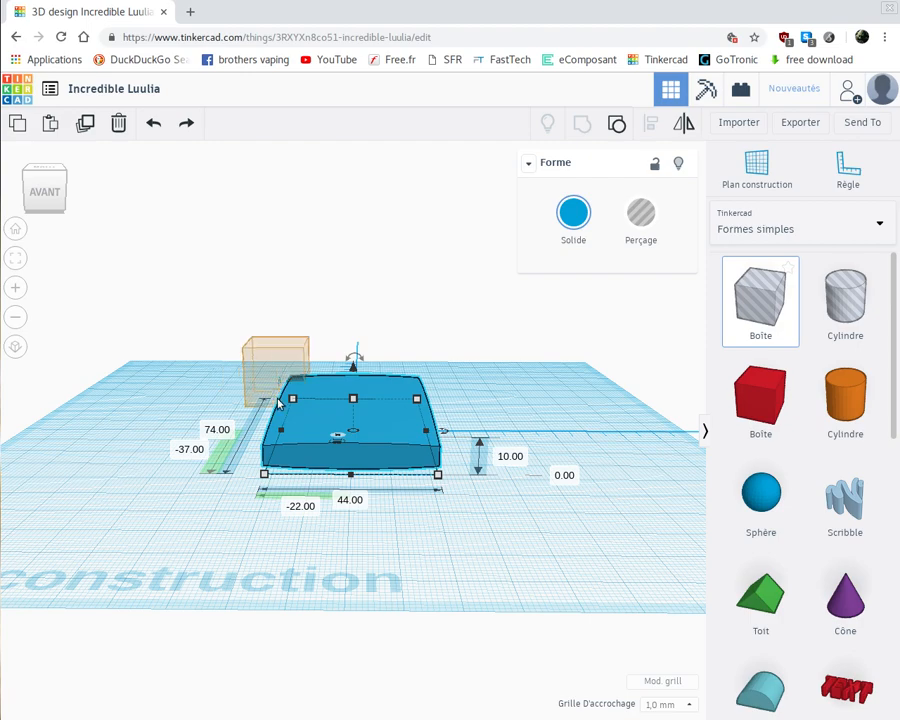
right_drag(470, 509, 472, 562)
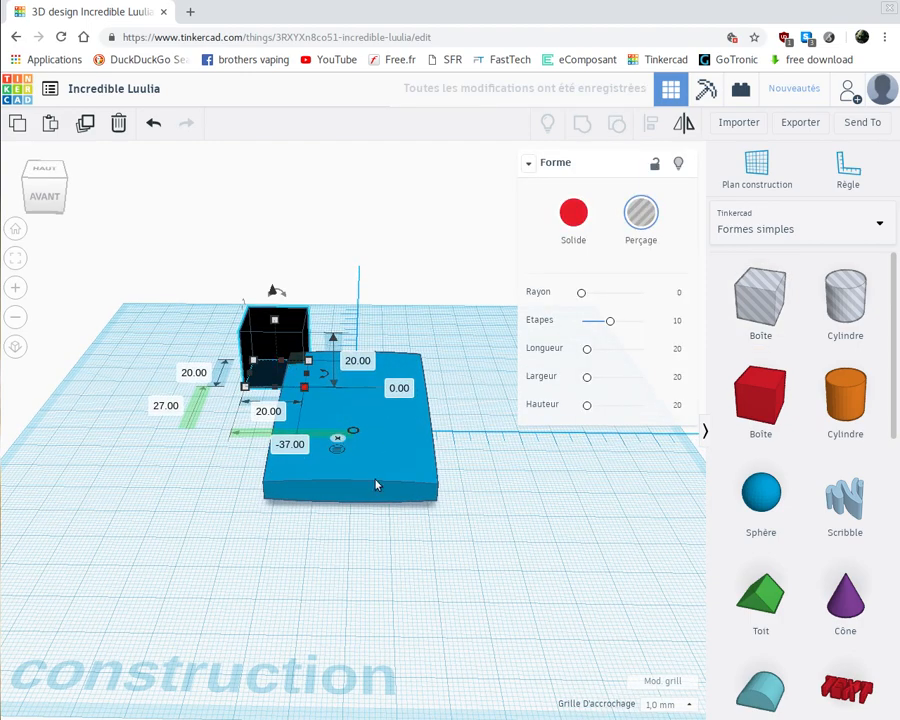
drag(376, 486, 482, 518)
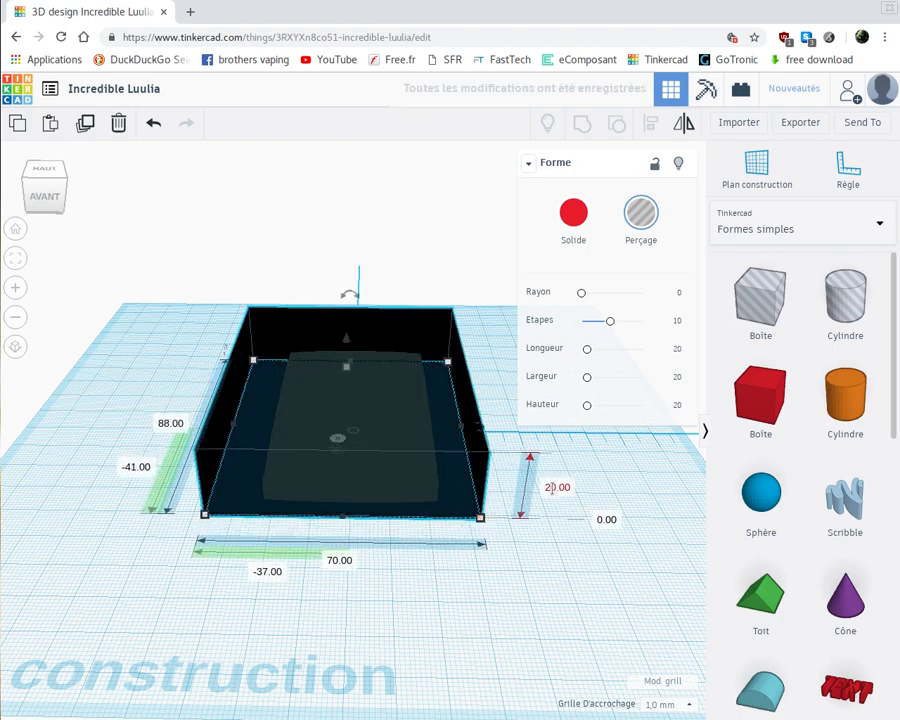
Set the hole box's height to 5 mm and group it with the block to cut away the block's lower half
click(549, 487)
text(5)
key(Return)
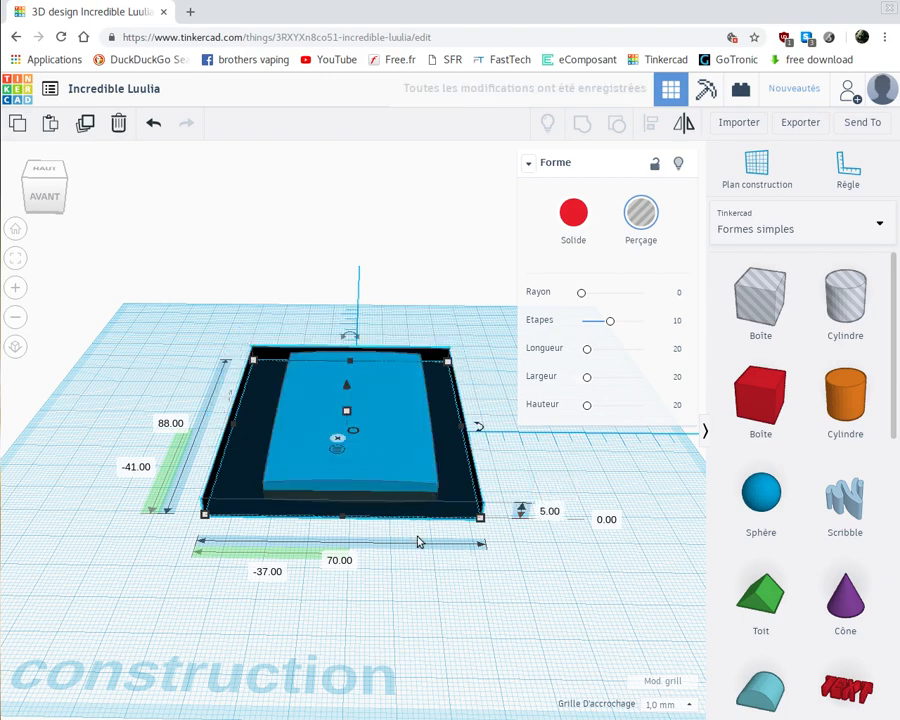
drag(431, 561, 349, 453)
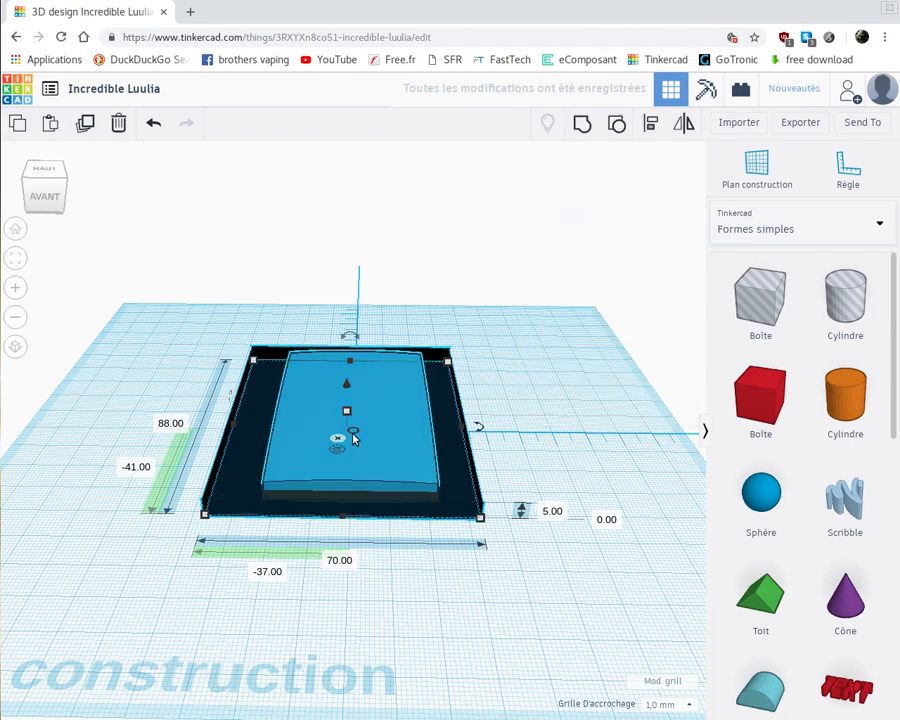
click(583, 125)
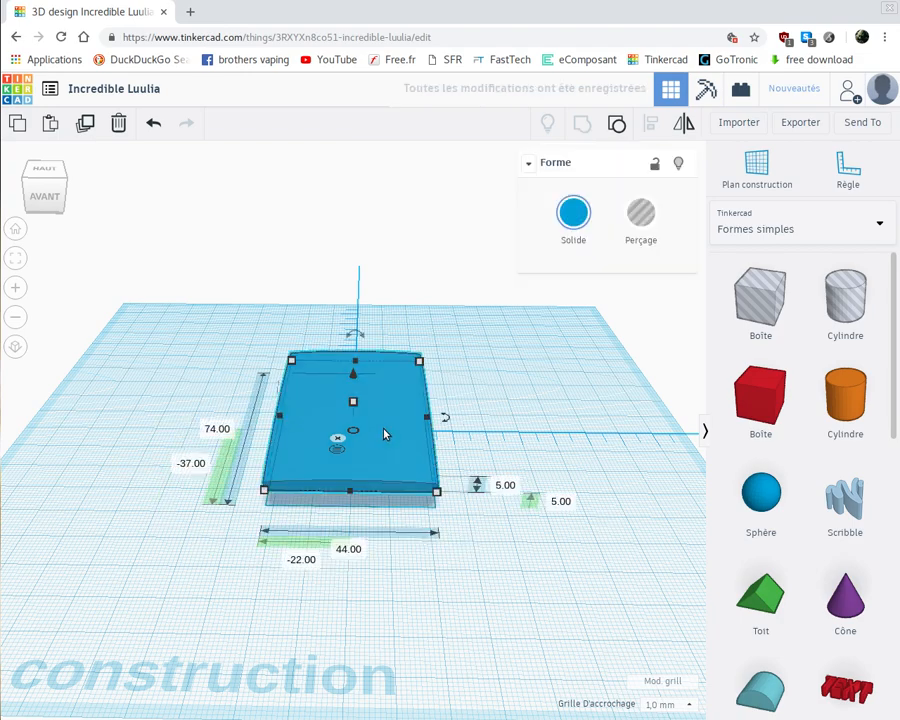
Duplicate the domed plate, flip the copy by 180° and place it beside the original at about 23 mm from the origin
drag(384, 433, 470, 433)
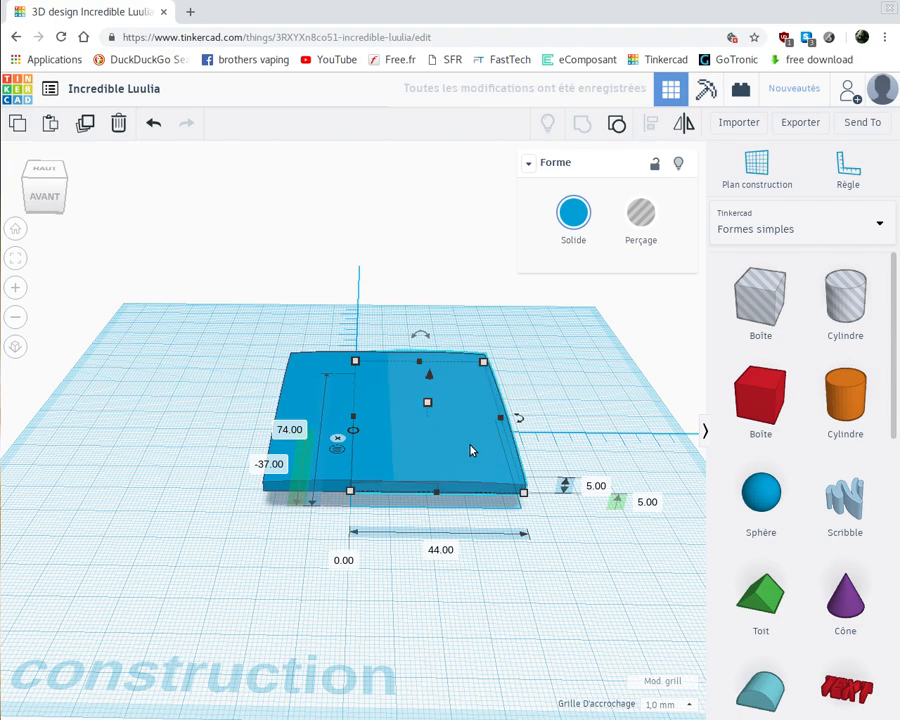
drag(426, 341, 423, 258)
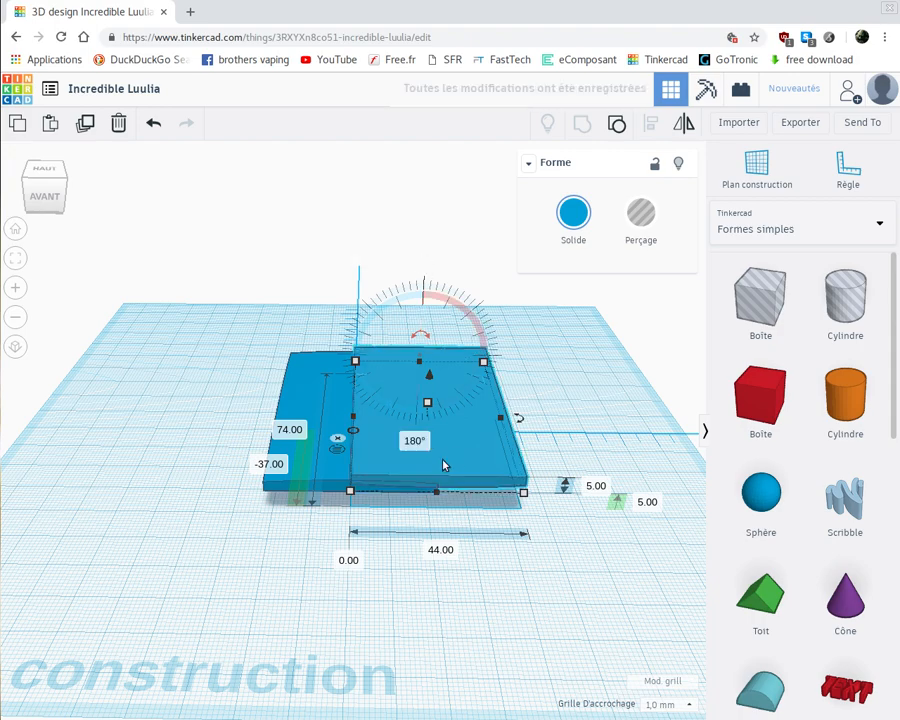
drag(444, 465, 549, 460)
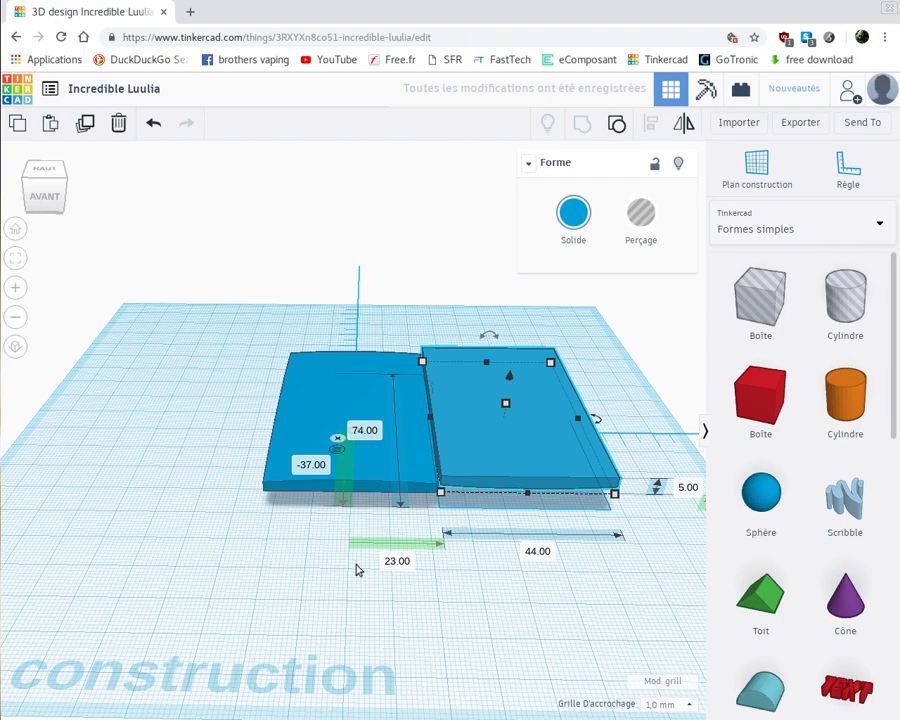
Stand the flipped copy upright on its edge by rotating it 90°
middle_drag(410, 575, 348, 574)
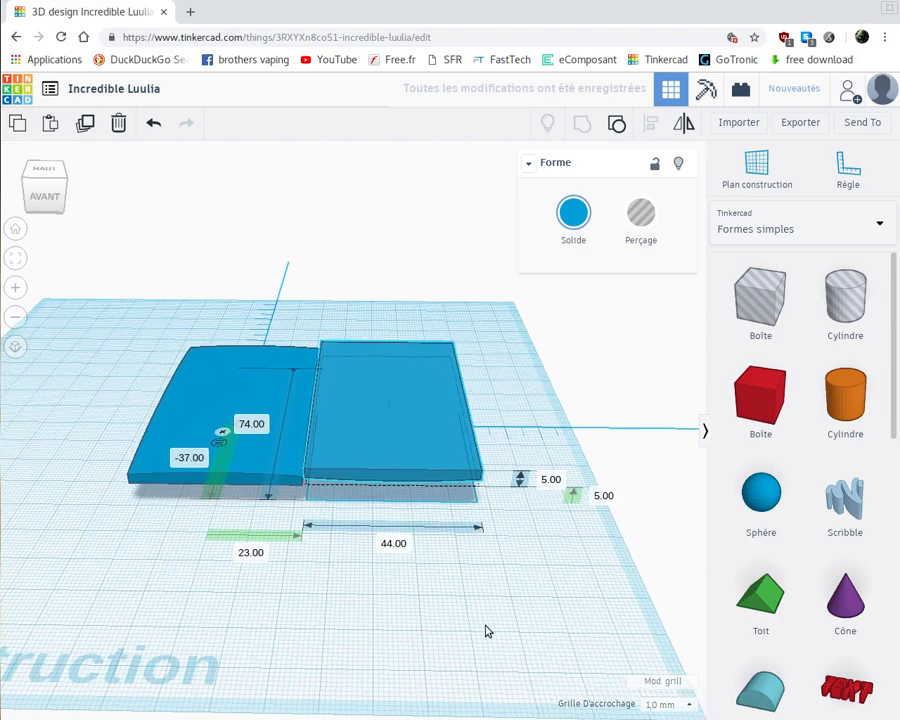
right_drag(474, 609, 285, 611)
click(319, 456)
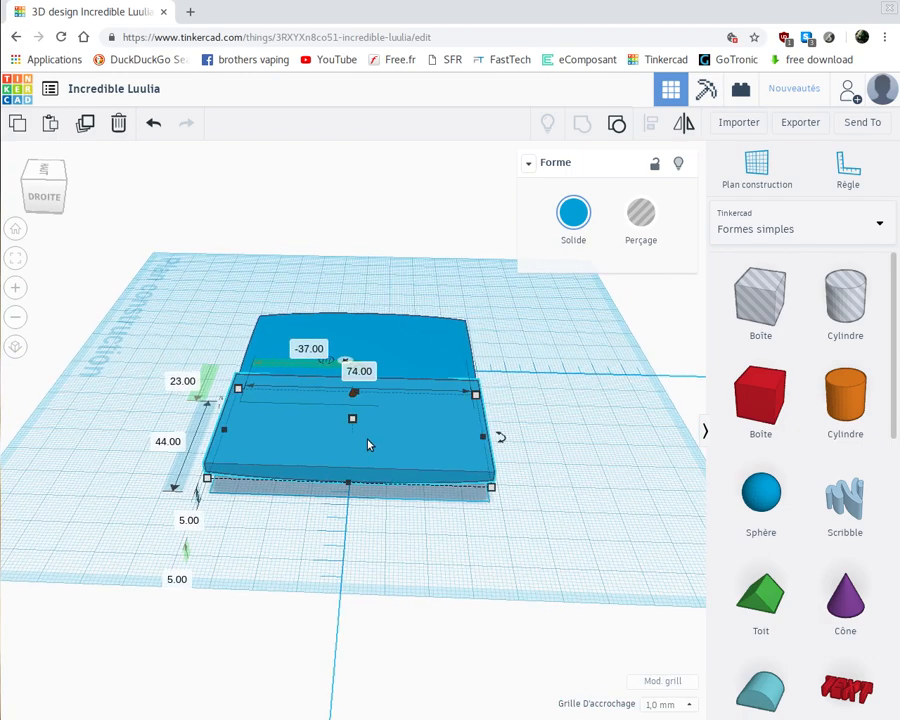
right_drag(353, 443, 373, 509)
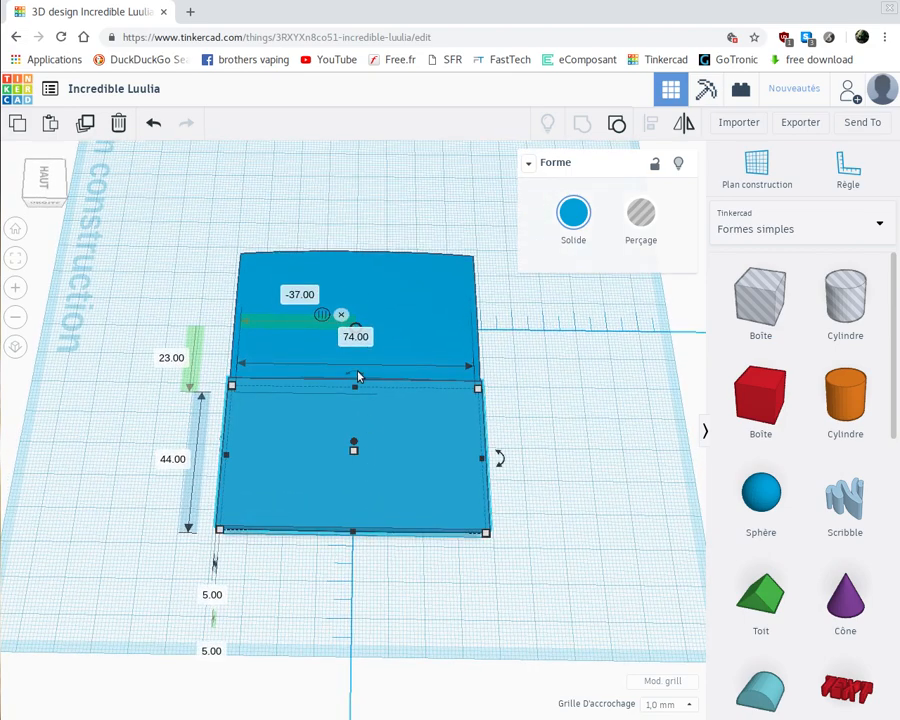
mouse_move(358, 376)
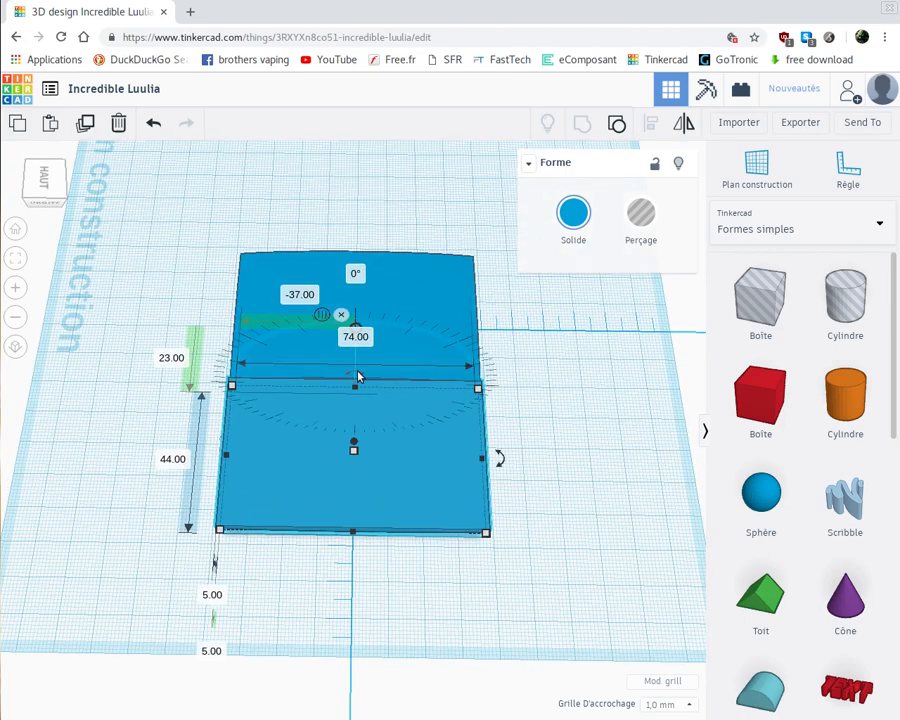
click(355, 273)
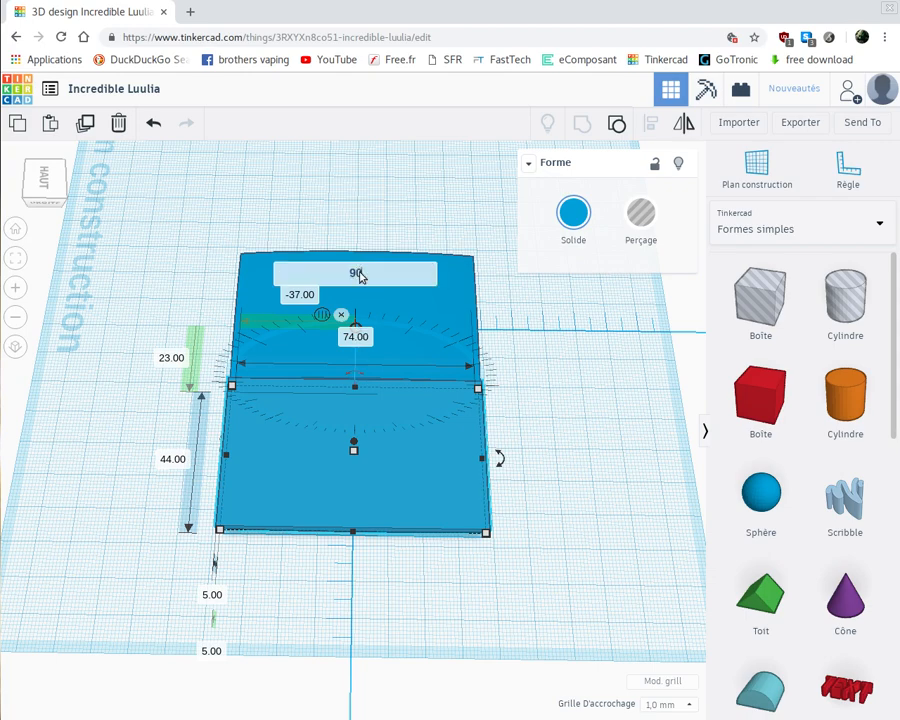
text(90)
key(Return)
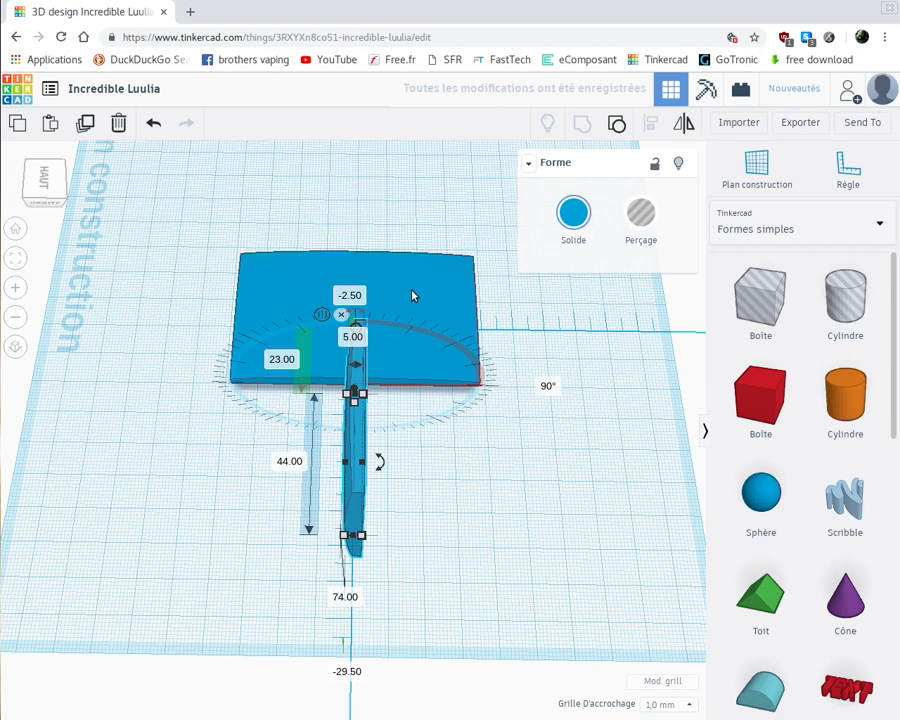
Try rotating the original plate to -90° and moving it to -20 mm from the origin, and undo both changes
click(384, 296)
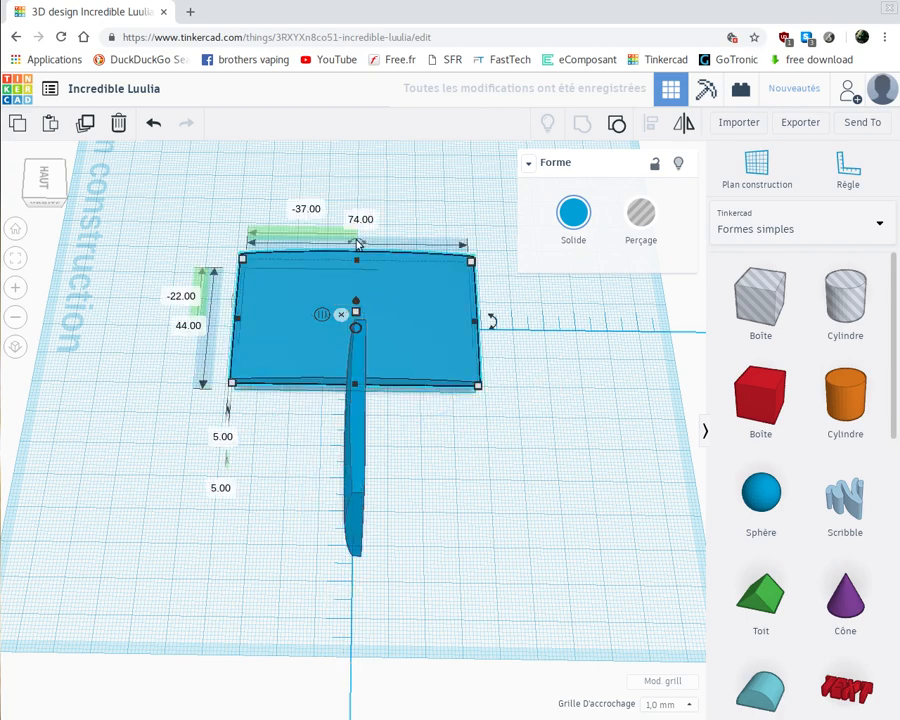
mouse_move(358, 244)
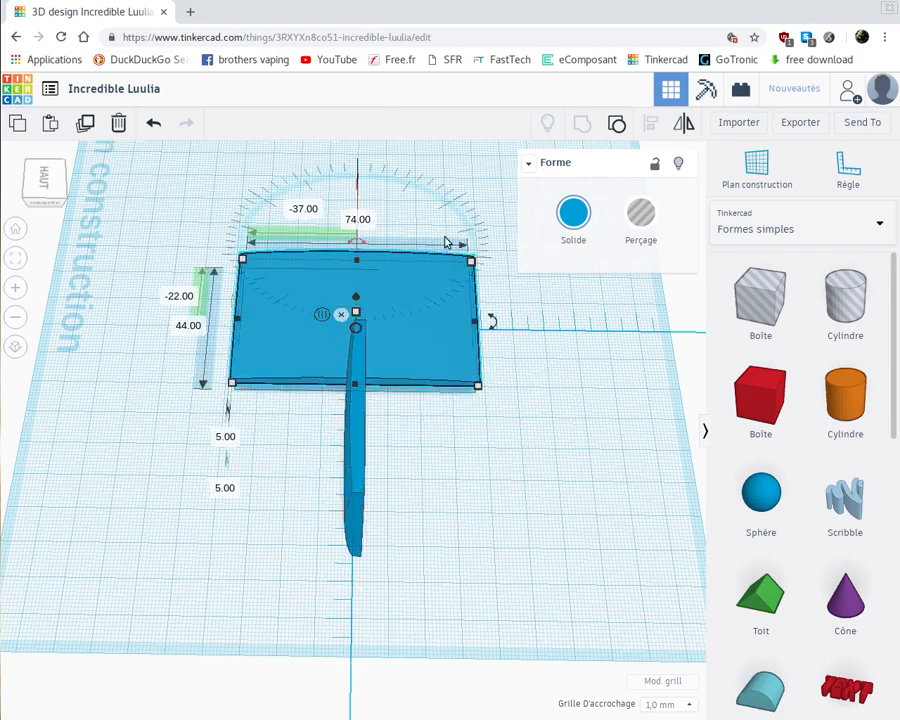
middle_drag(445, 268, 440, 355)
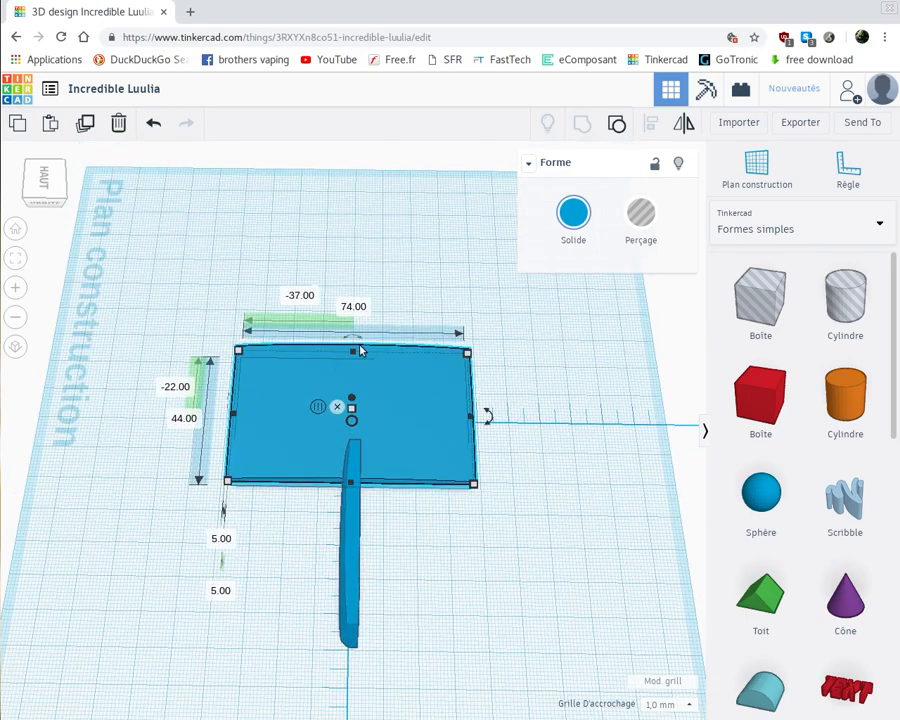
mouse_move(358, 342)
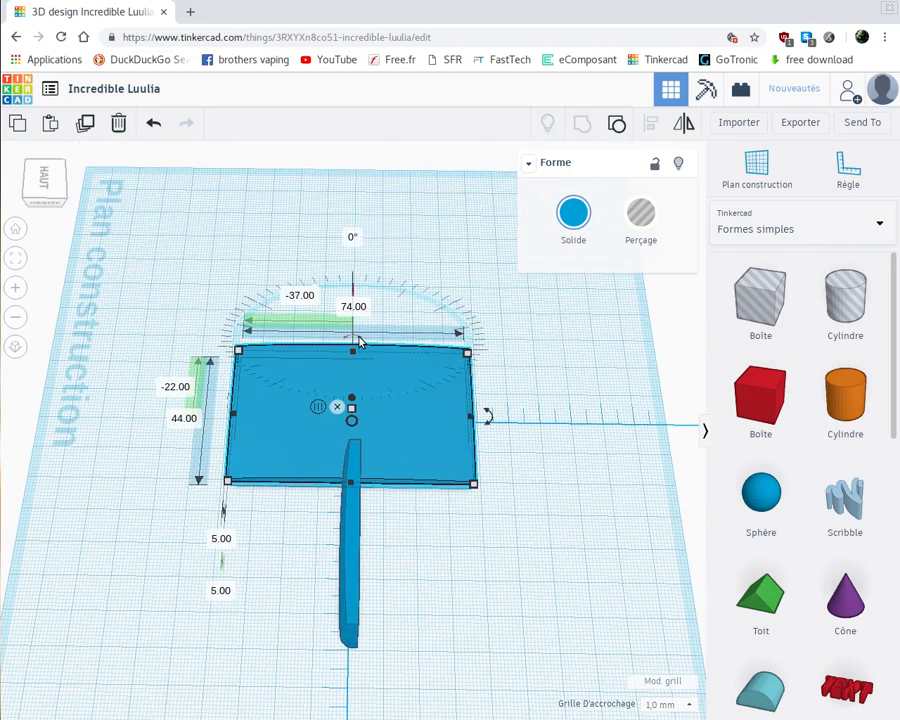
click(352, 235)
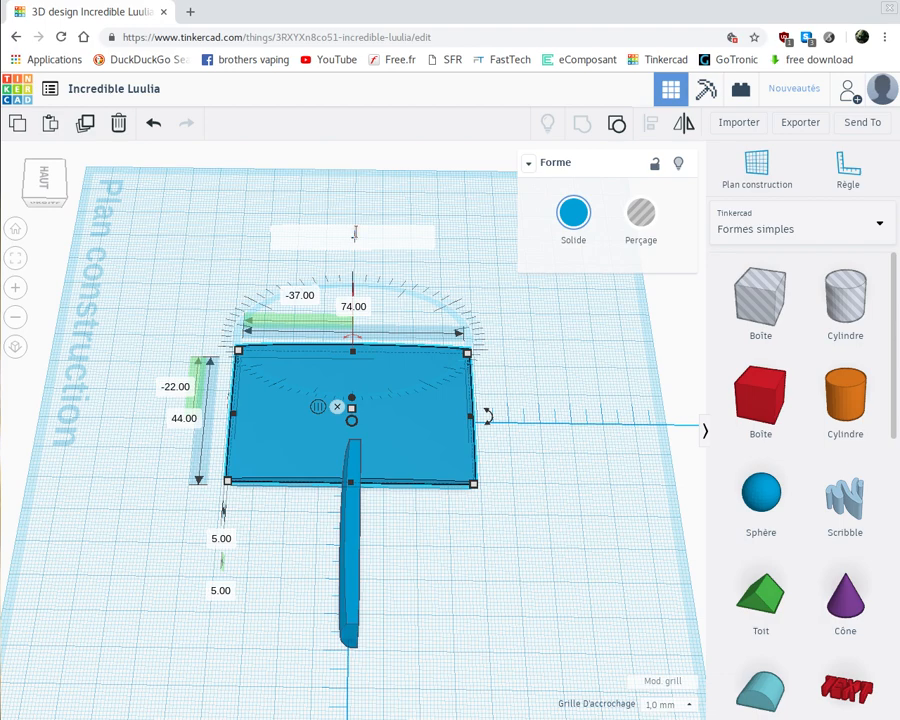
key(Return)
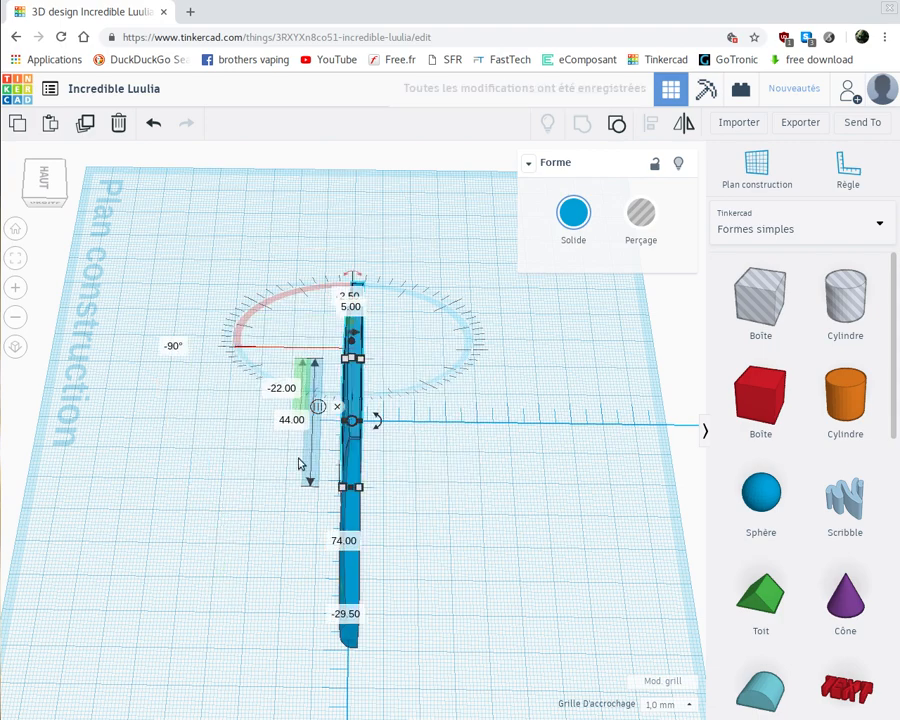
scroll(420, 444, up, 3)
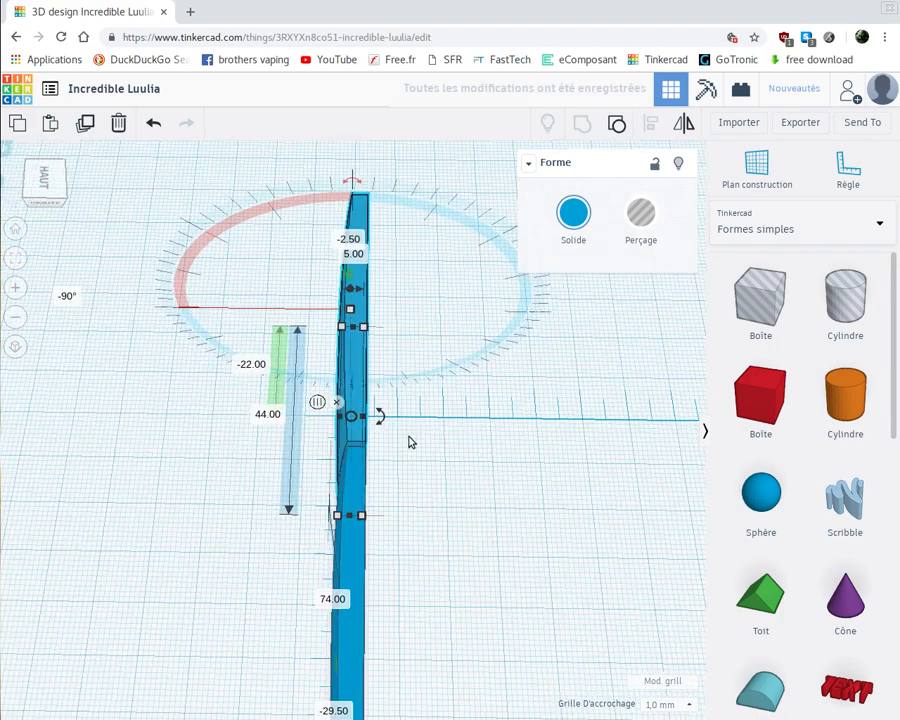
drag(355, 400, 219, 368)
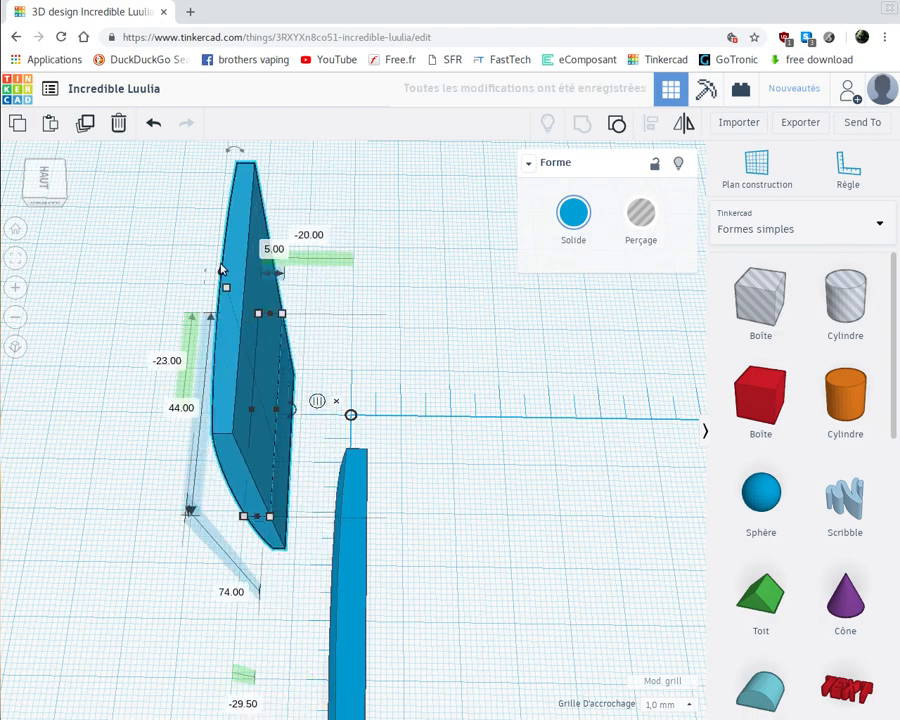
click(166, 134)
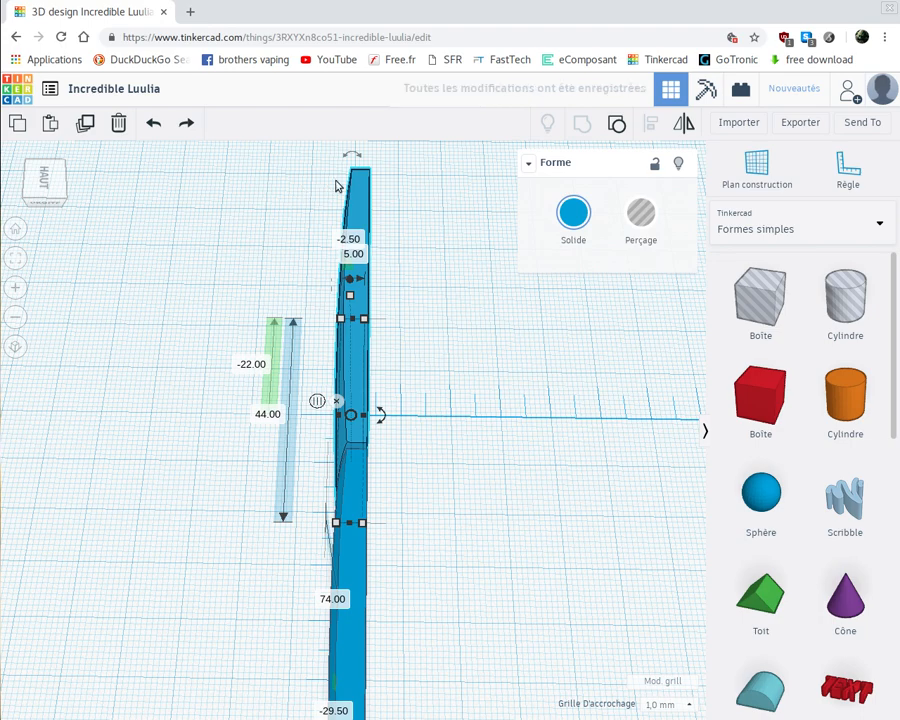
click(153, 123)
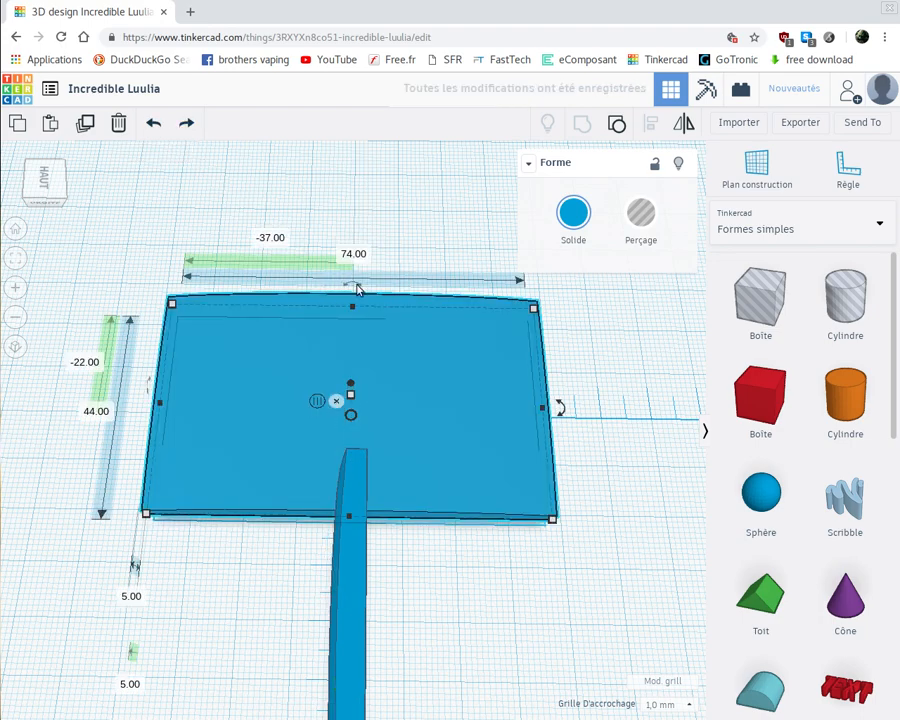
Stand the original plate upright by rotating it 90°, so it mirrors the flipped copy
mouse_move(357, 288)
mouse_down()
mouse_move(354, 194)
mouse_move(357, 287)
mouse_up()
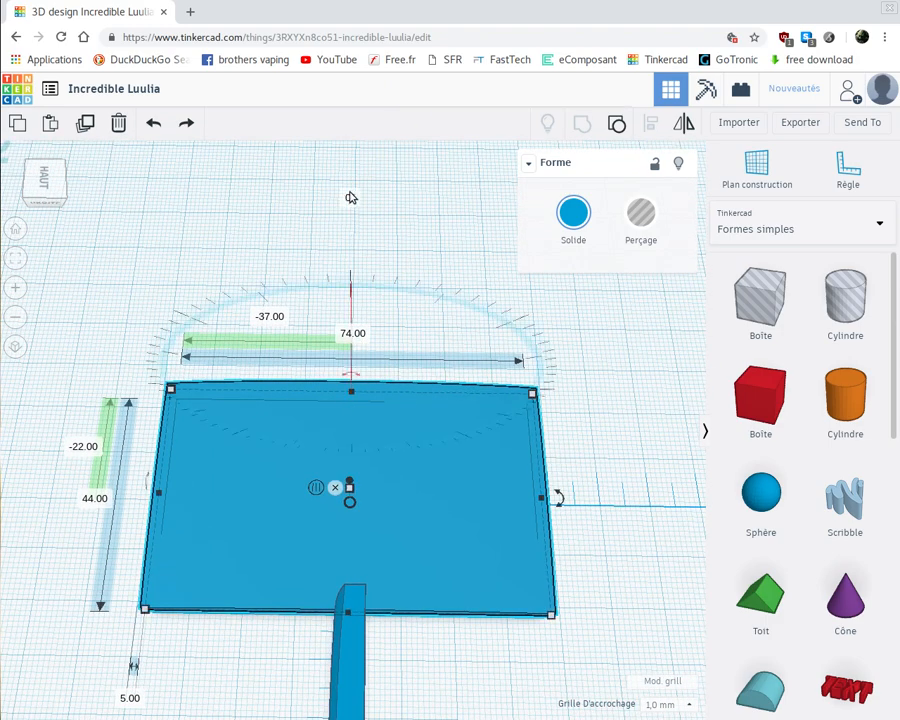
click(350, 196)
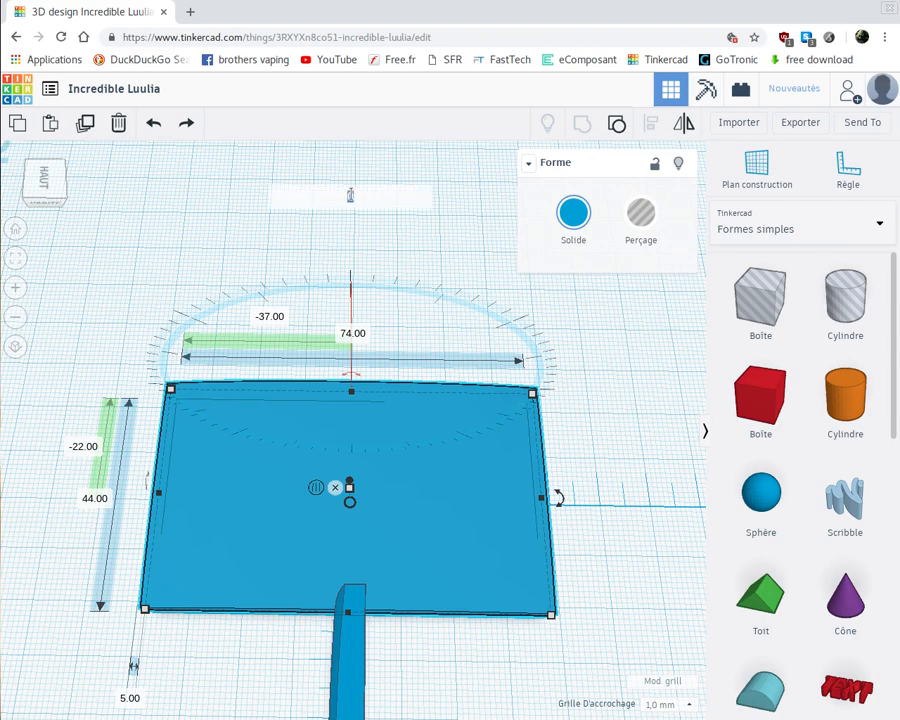
text(90)
key(Return)
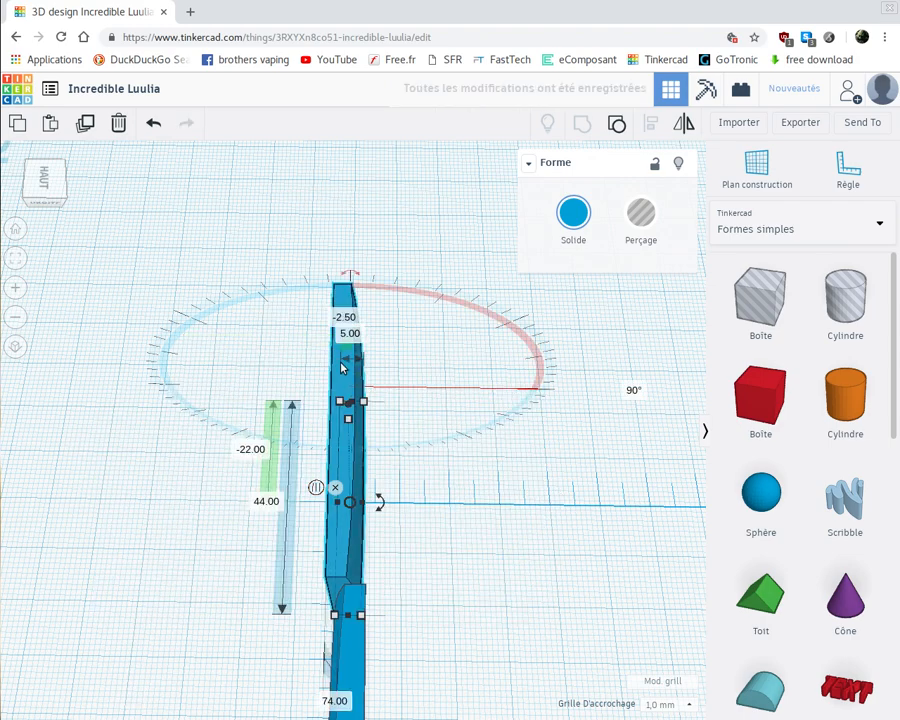
Move the upright plates apart, the original to about 14 mm and the copy to about -9 mm, and set the original's lengthwise offset to 0
drag(349, 470, 452, 552)
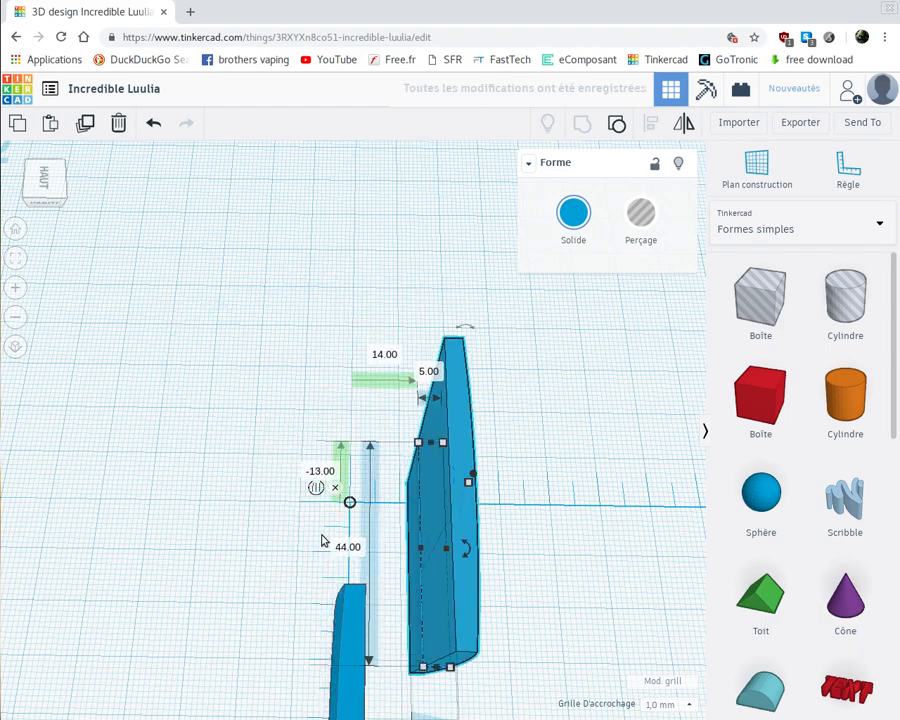
drag(336, 610, 313, 458)
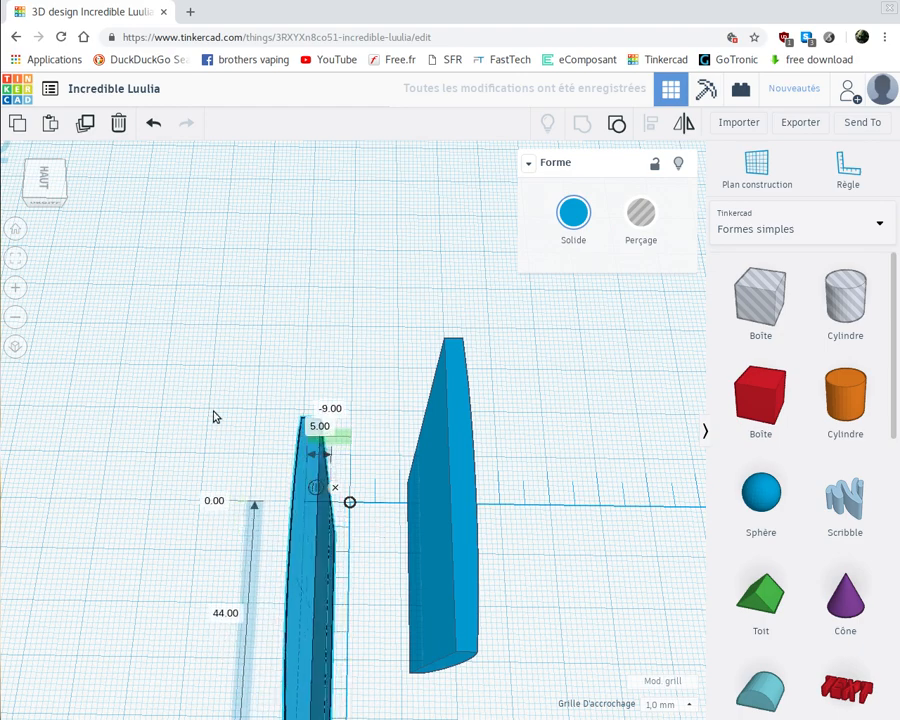
right_drag(255, 446, 414, 328)
click(414, 330)
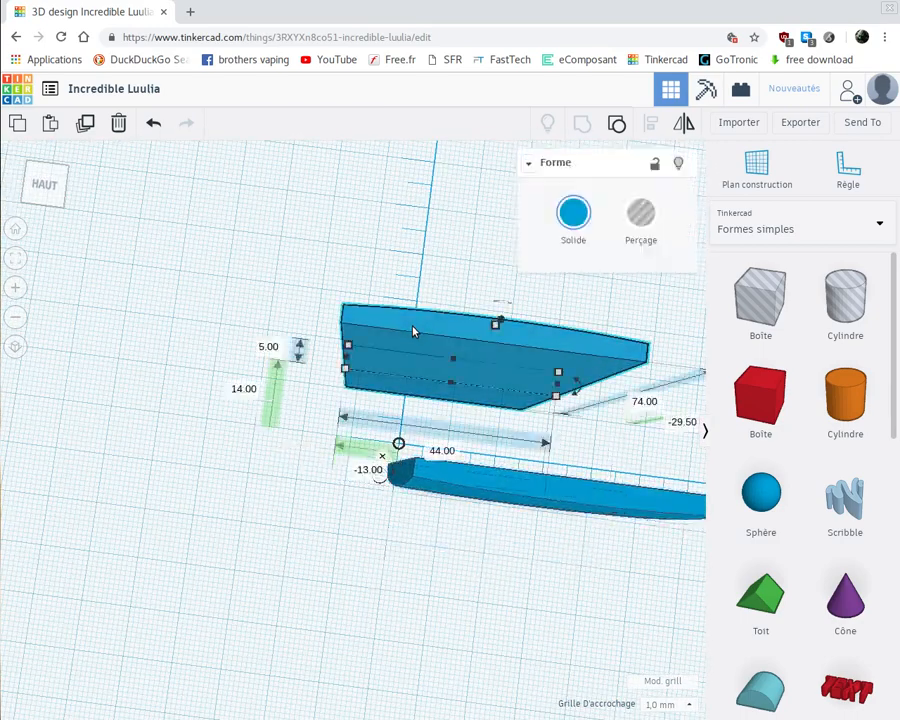
click(369, 469)
text(0)
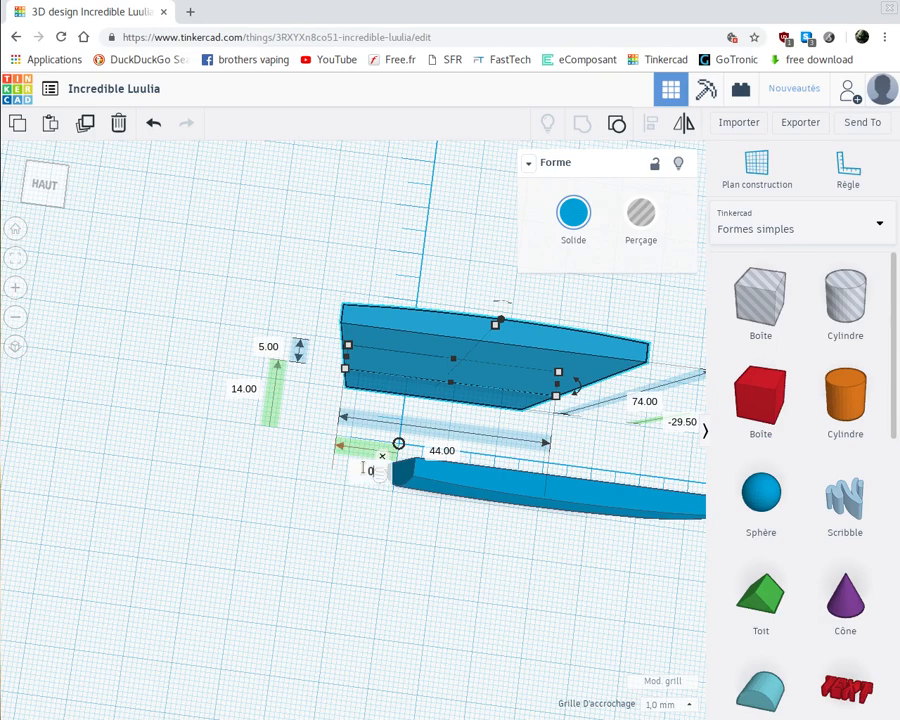
key(Return)
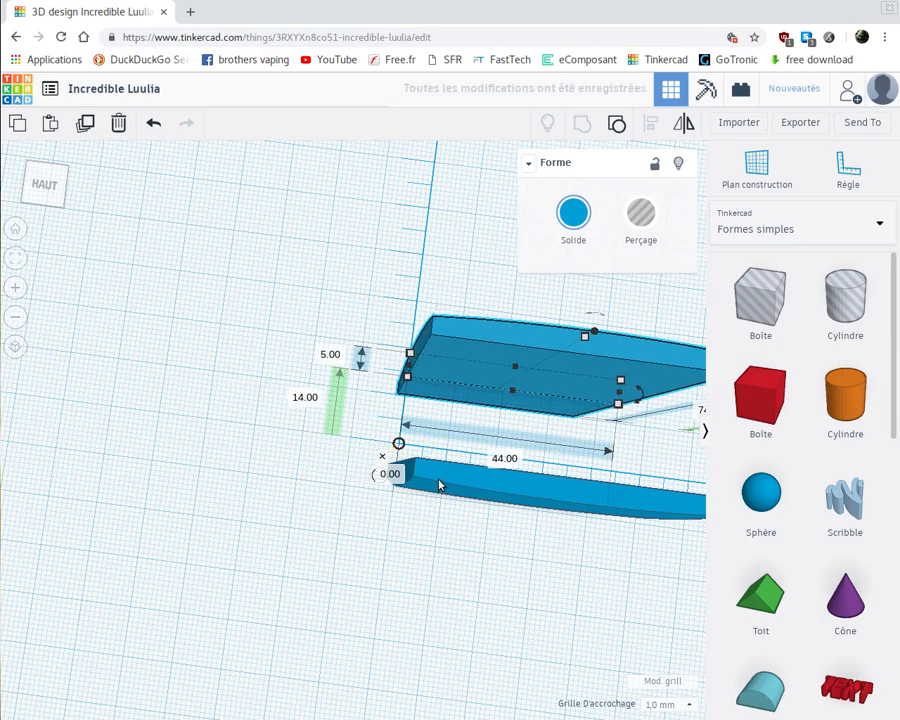
Set the flipped copy's sideways offset from the ruler origin to -12 mm
click(440, 481)
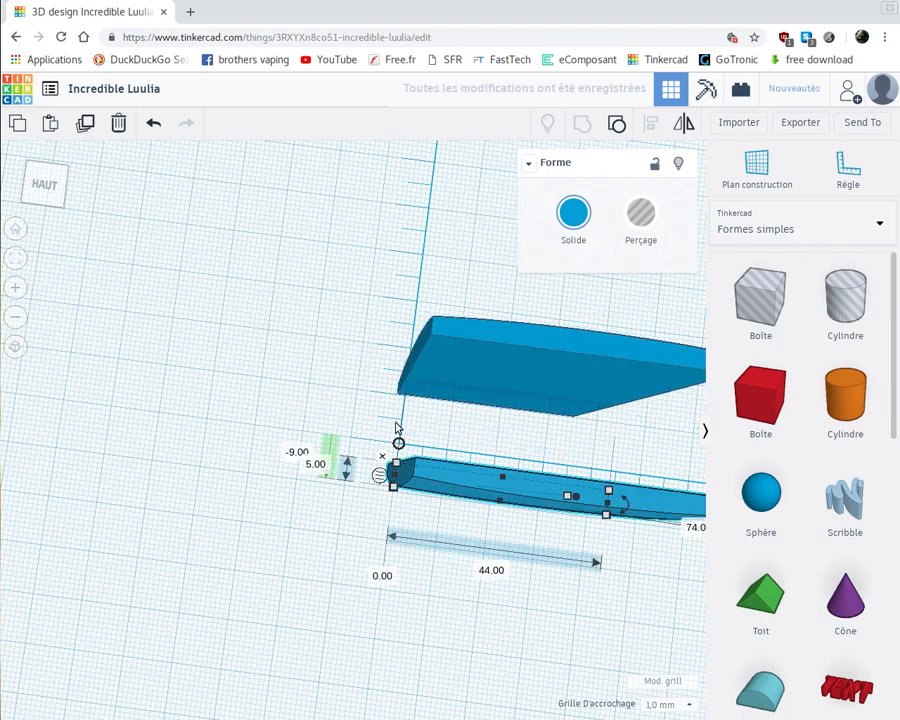
click(297, 452)
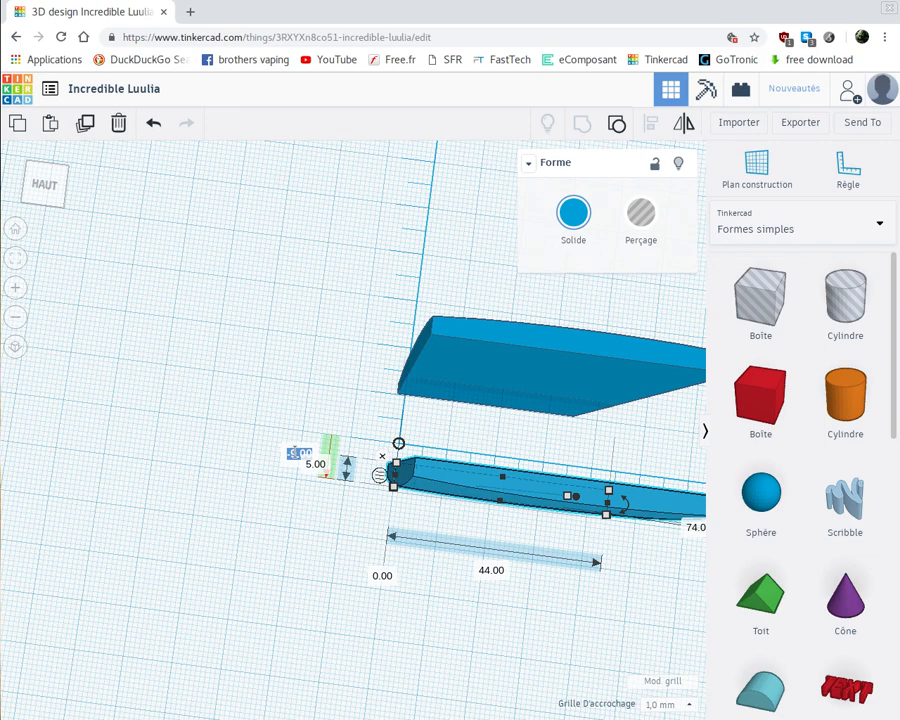
text(12)
key(Return)
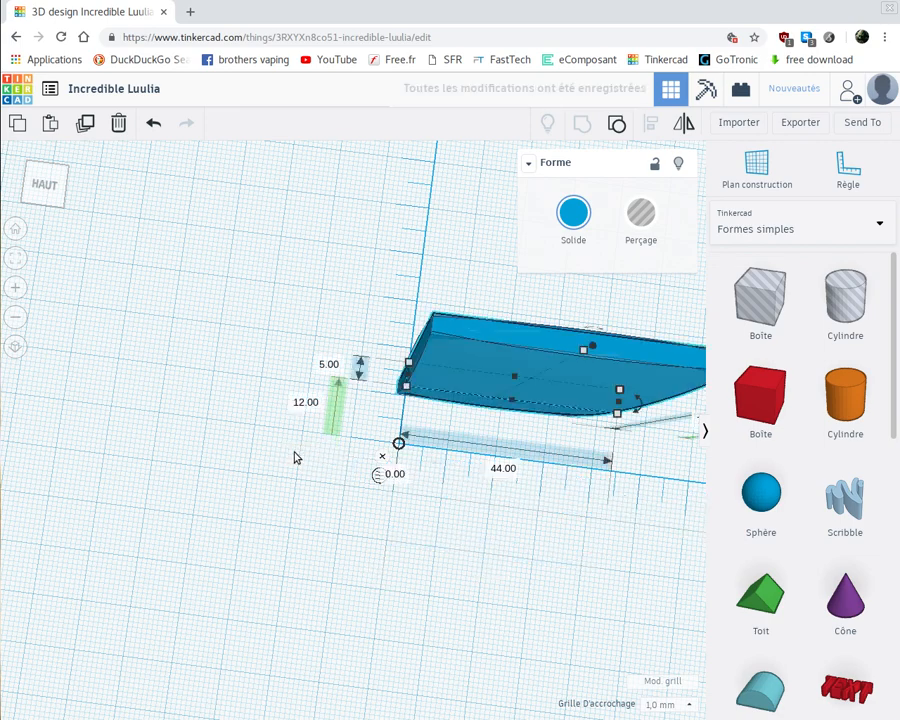
click(300, 405)
key(BackSpace)
text(-12)
key(Return)
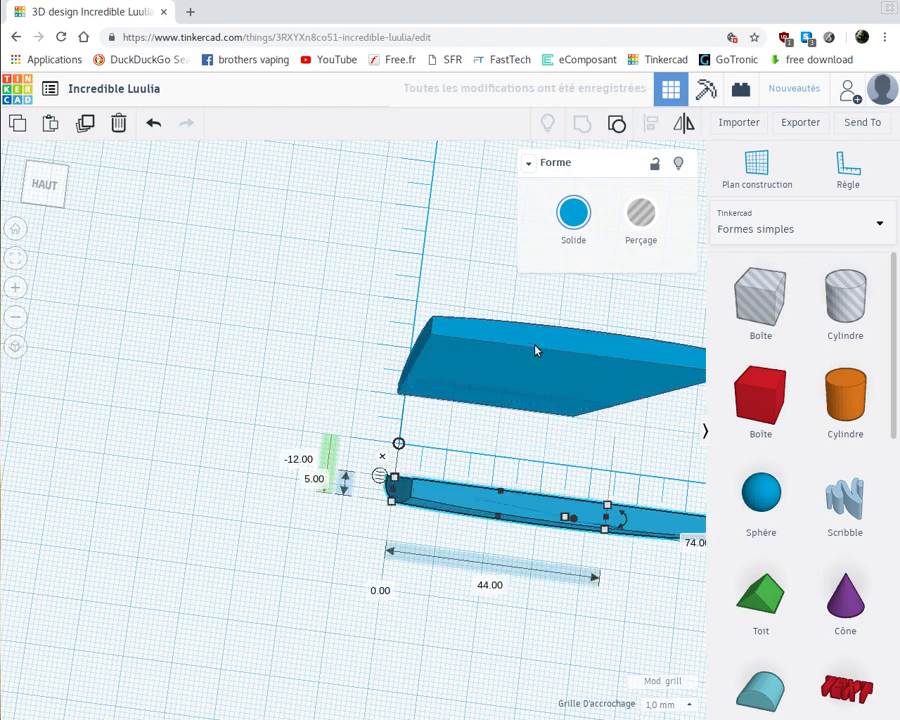
Set the upright flipped copy's elevation to 0 so it stands on the workplane
click(535, 350)
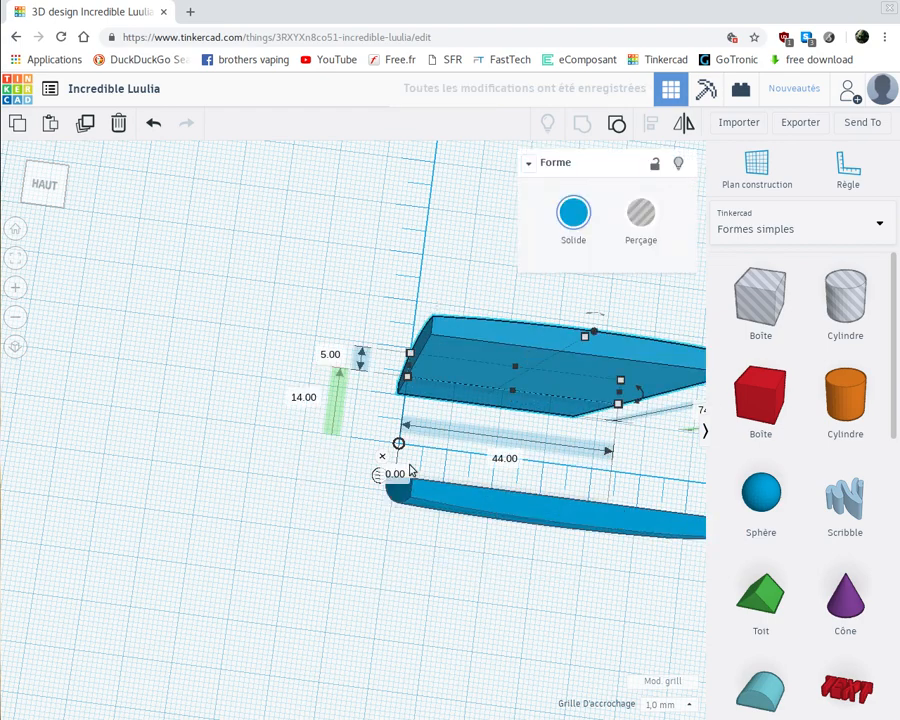
right_drag(305, 436, 290, 343)
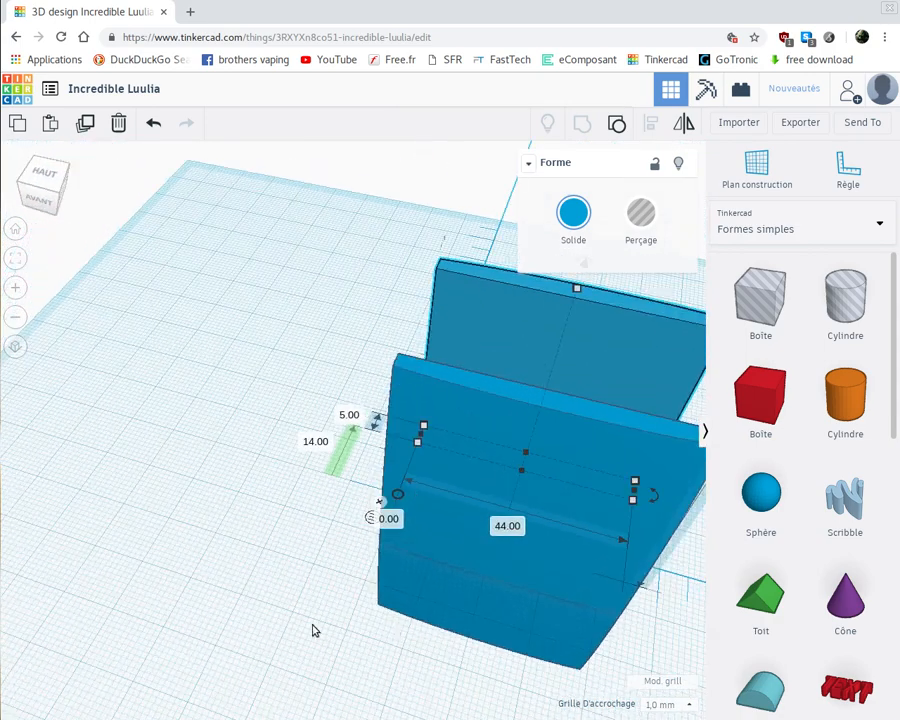
middle_drag(269, 557, 117, 450)
click(359, 373)
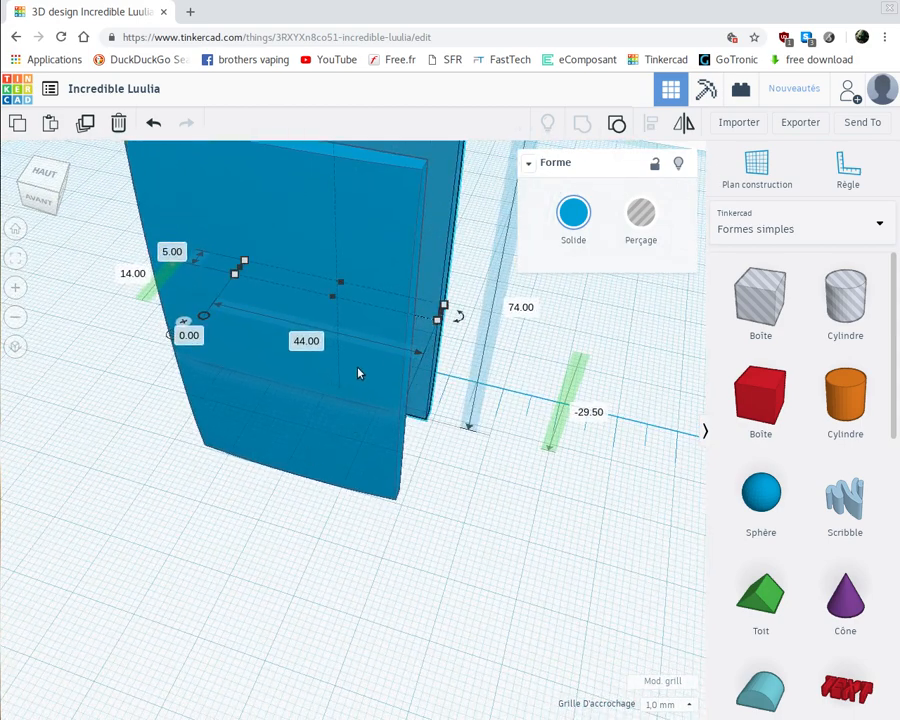
click(396, 290)
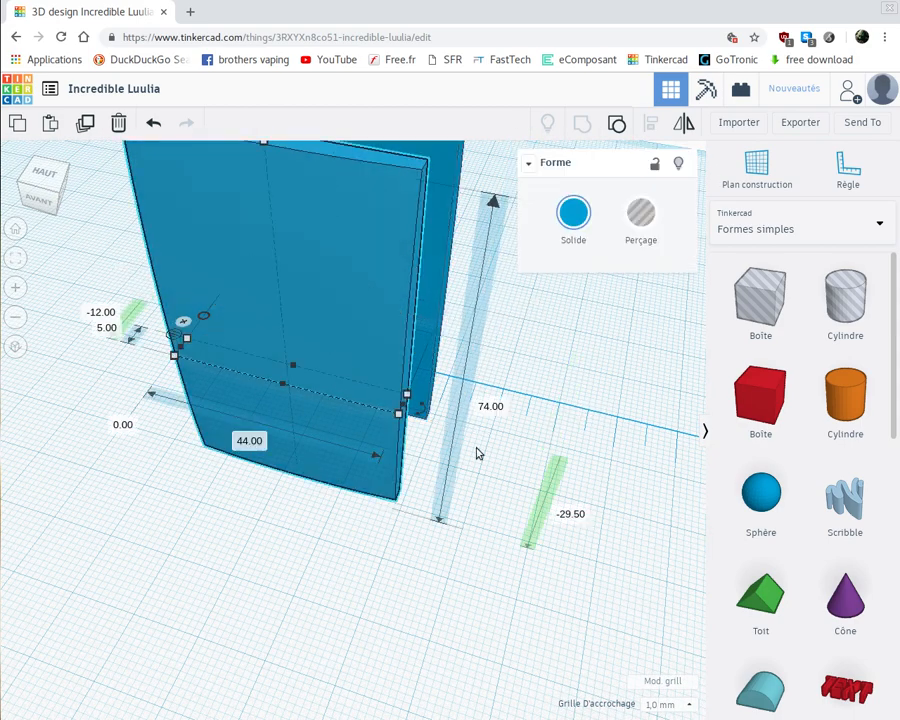
click(584, 518)
text(0)
key(Return)
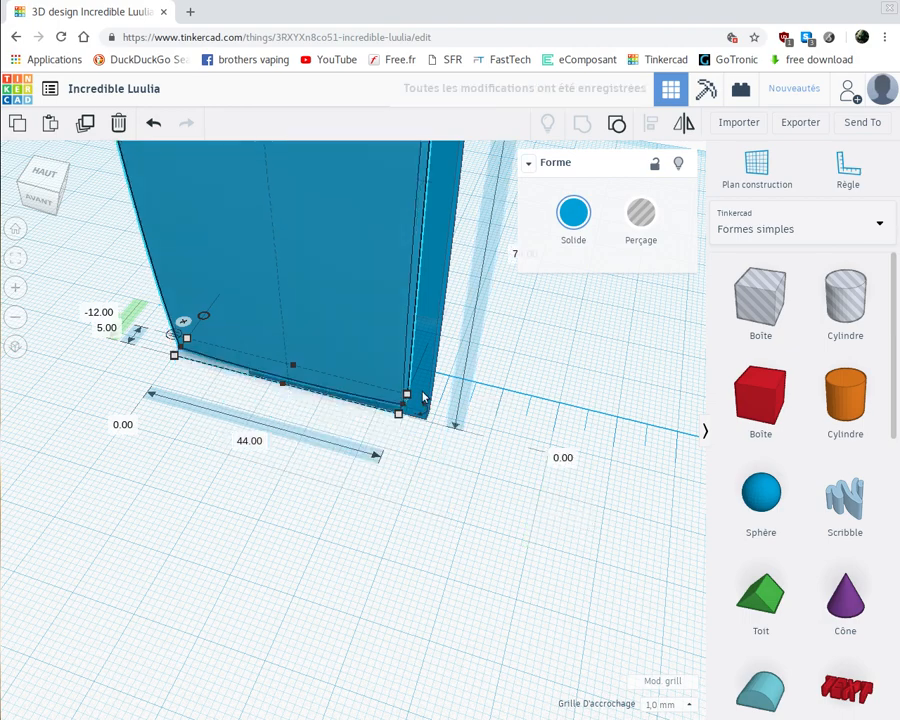
Set the upright original plate's elevation to 0 so it stands on the workplane
key(ctrl+z)
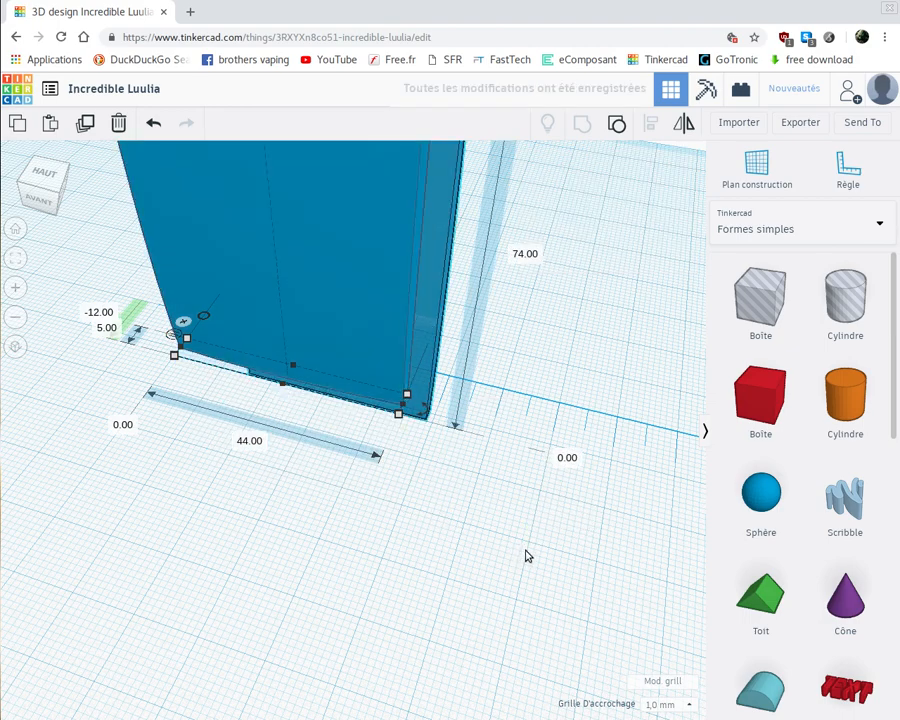
click(593, 413)
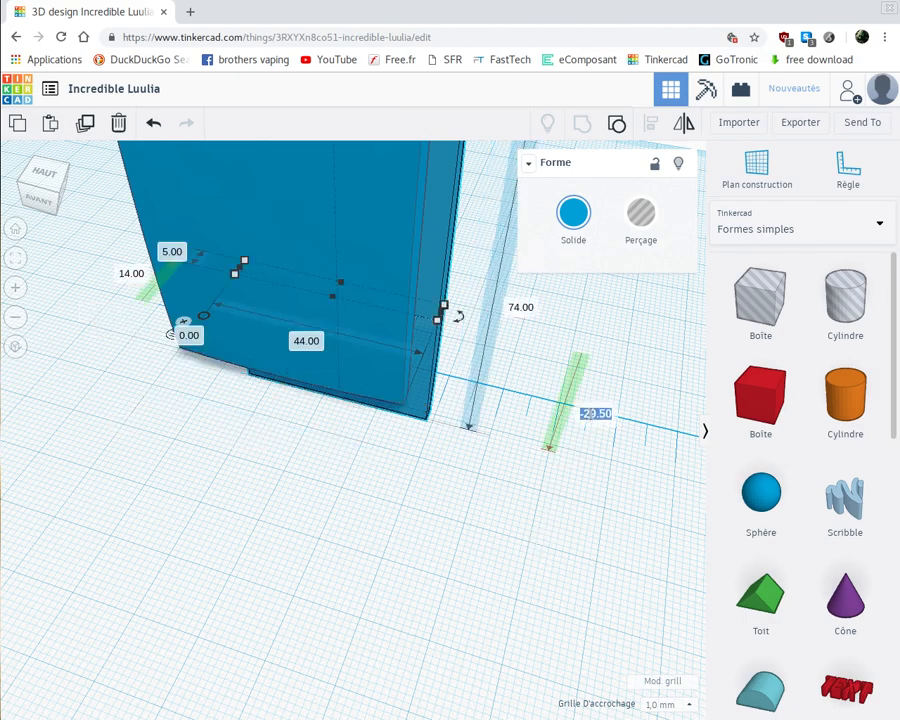
text(0)
key(Return)
Set the original plate's sideways offset from the ruler origin to 7 mm, closer to the flipped copy
right_drag(384, 526, 250, 509)
middle_drag(307, 539, 446, 675)
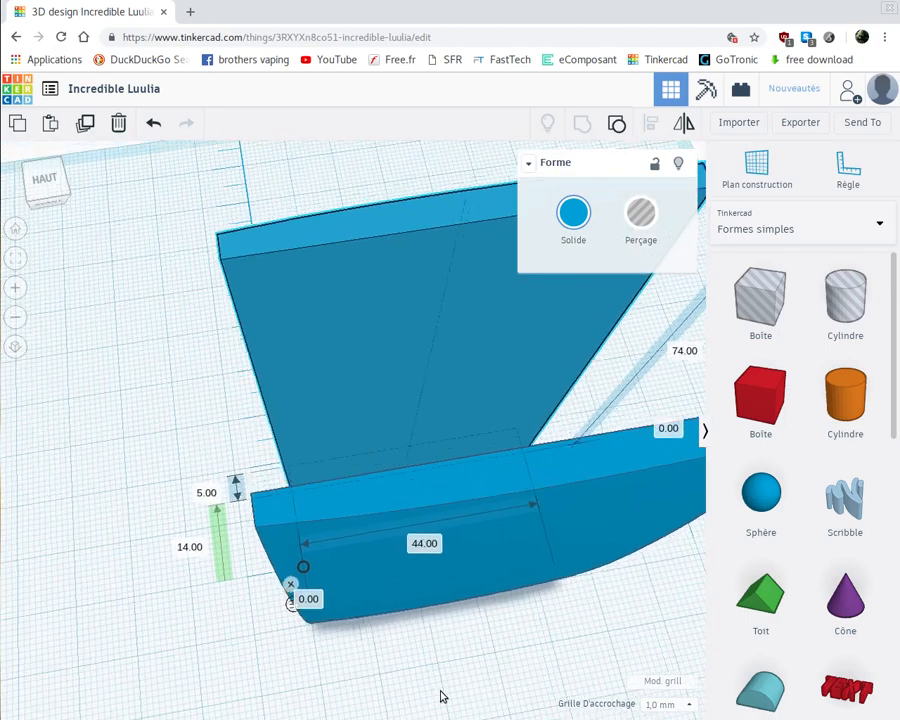
click(186, 552)
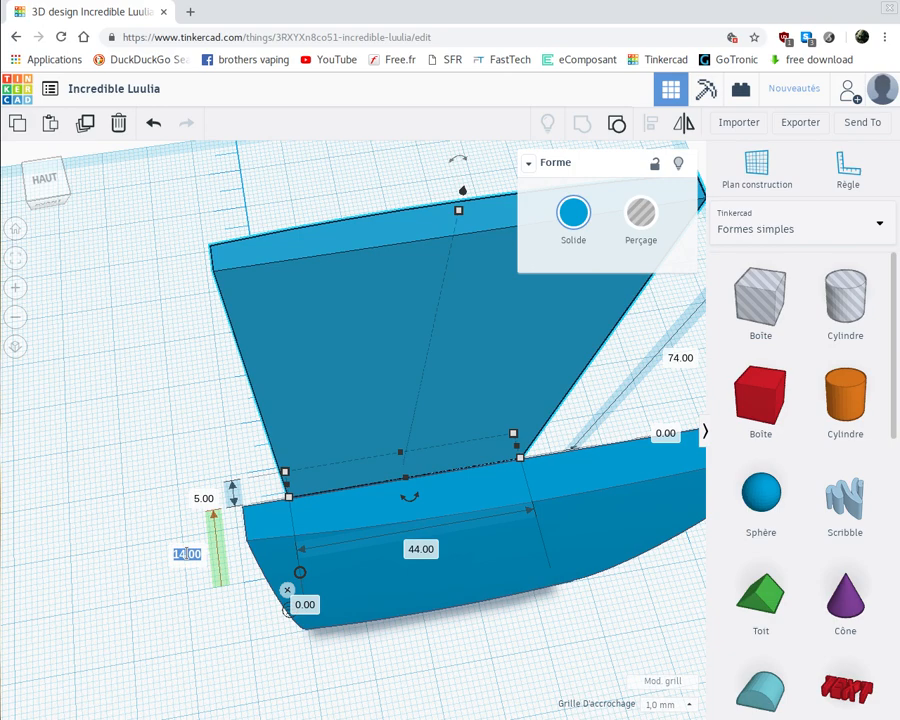
text(7)
key(Return)
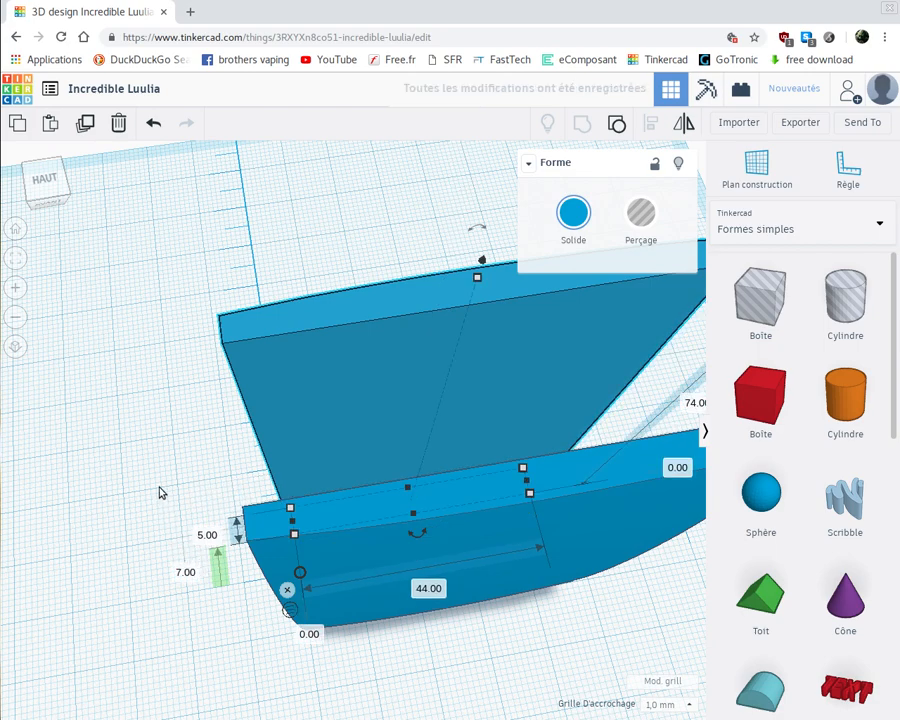
Add a solid box between the two plates and make it 74 mm high and 44 mm wide
right_drag(119, 521, 137, 502)
click(390, 390)
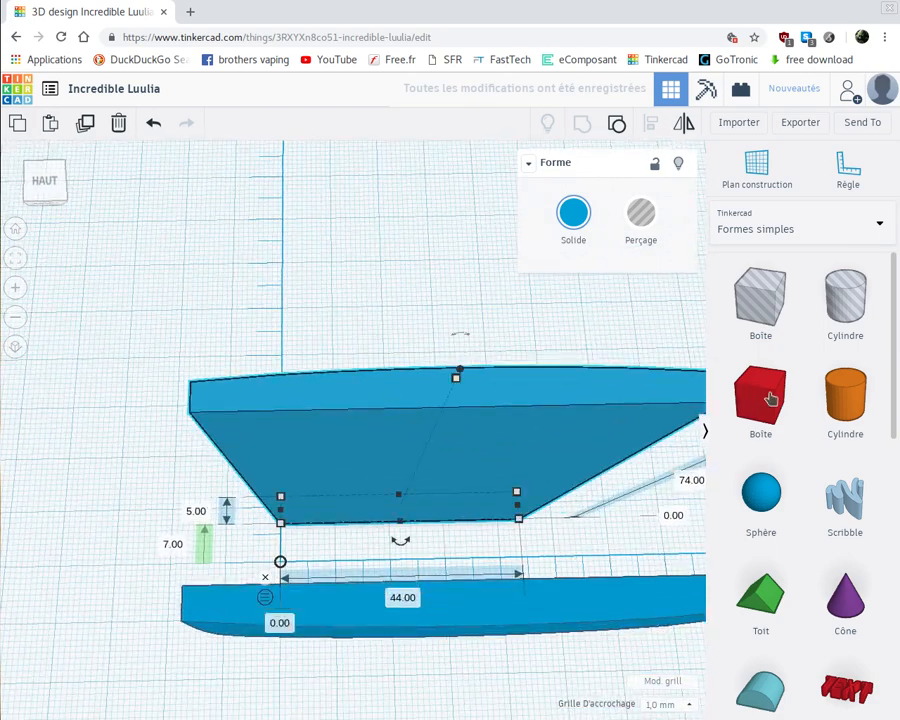
drag(765, 393, 342, 561)
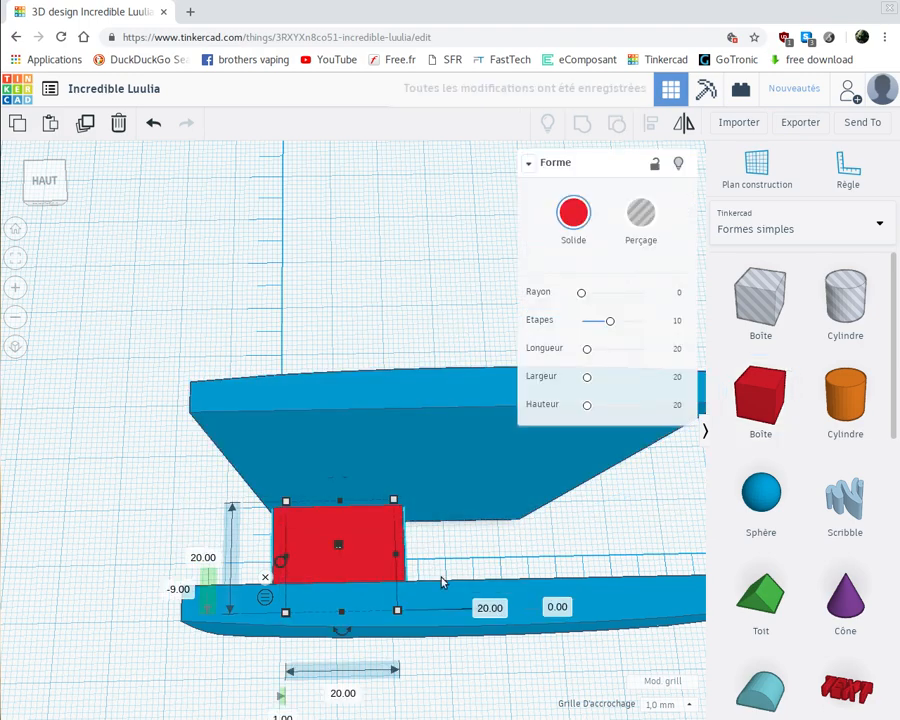
click(490, 608)
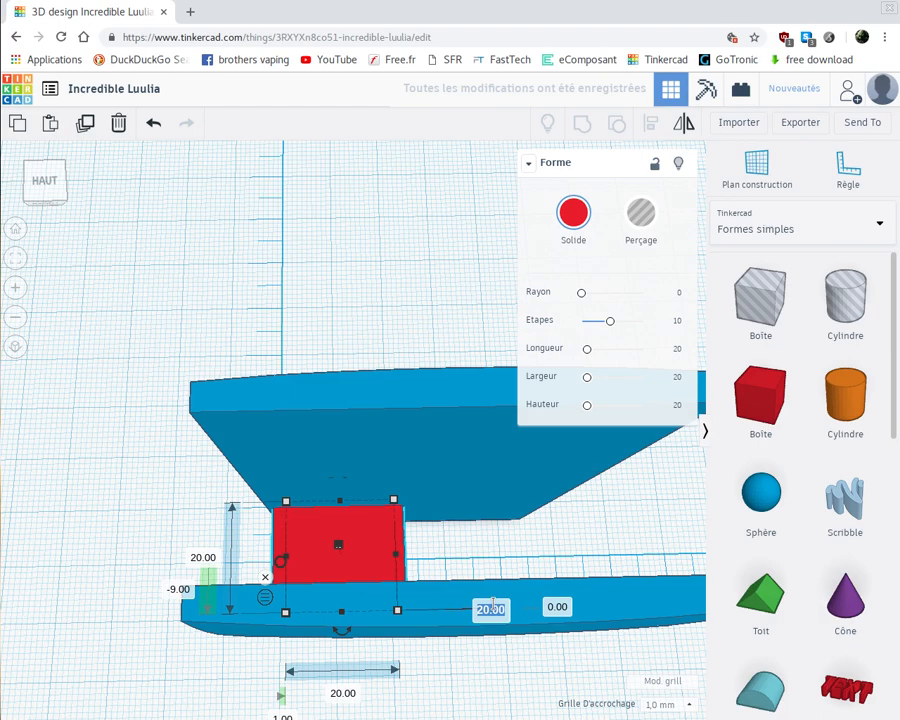
text(74)
key(Return)
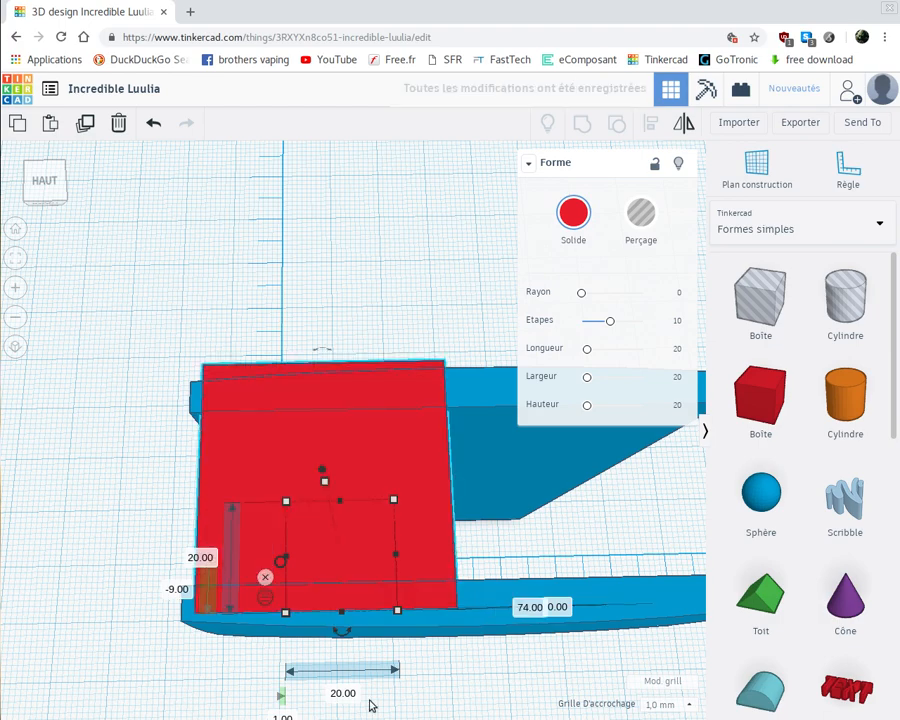
click(345, 695)
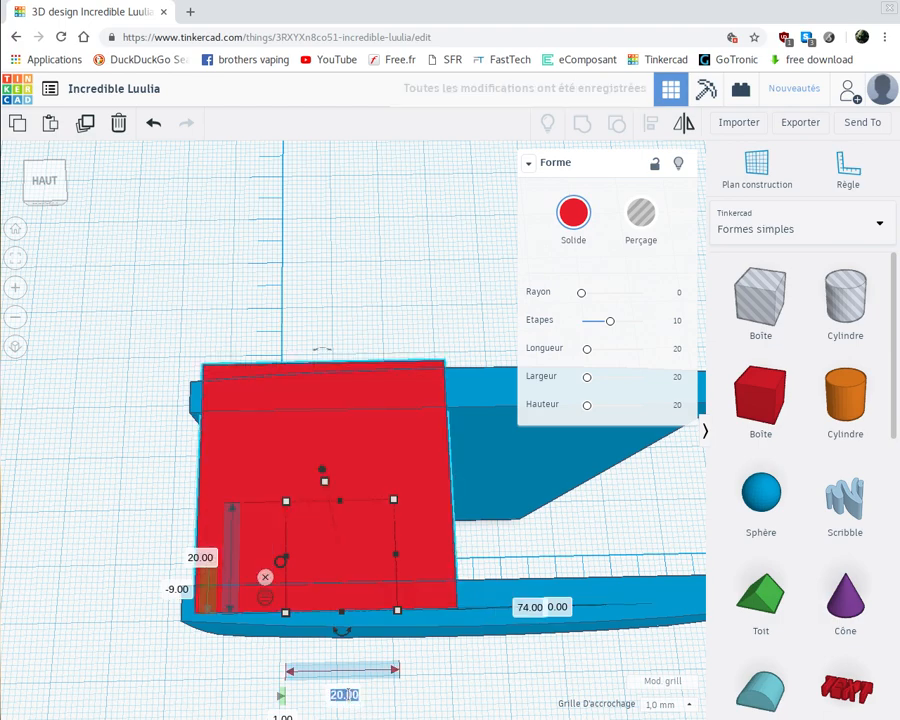
text(44)
key(Return)
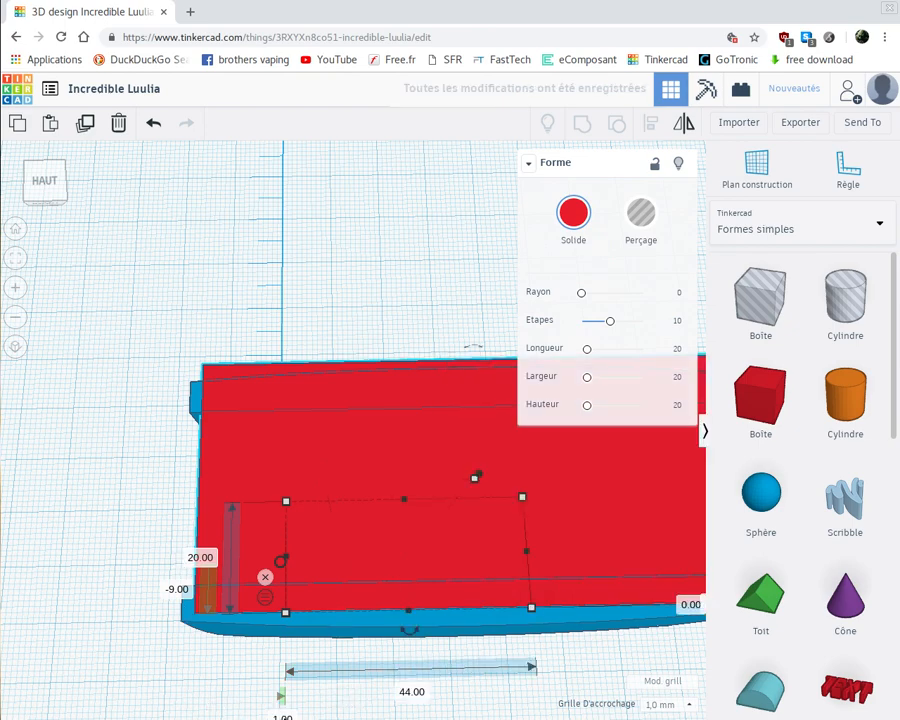
Set the box's lengthwise offset from the ruler origin to 0 so it lines up with the plates
scroll(338, 690, down, 3)
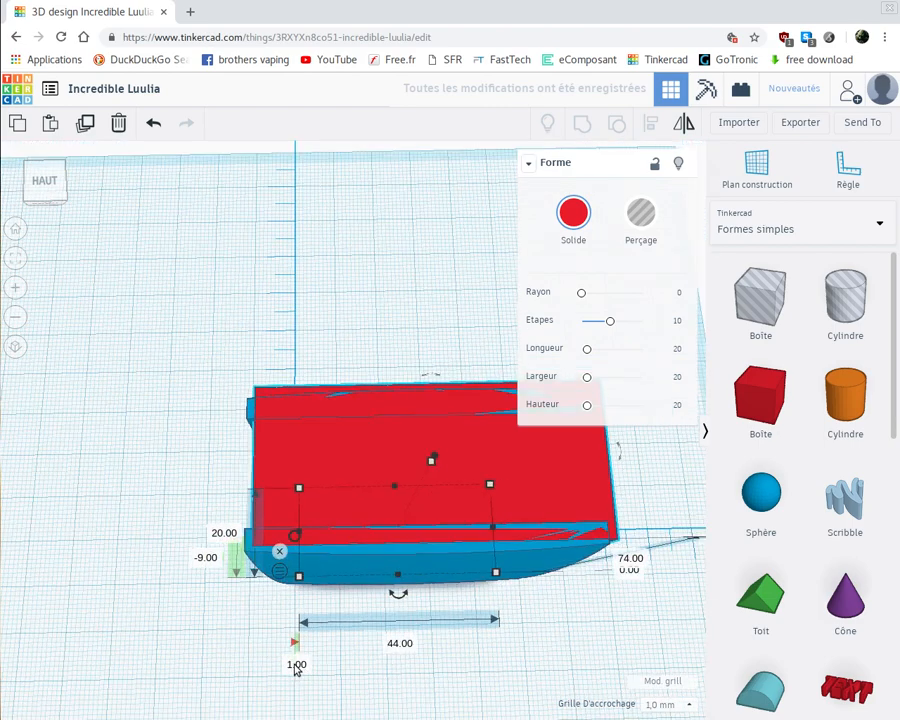
click(296, 664)
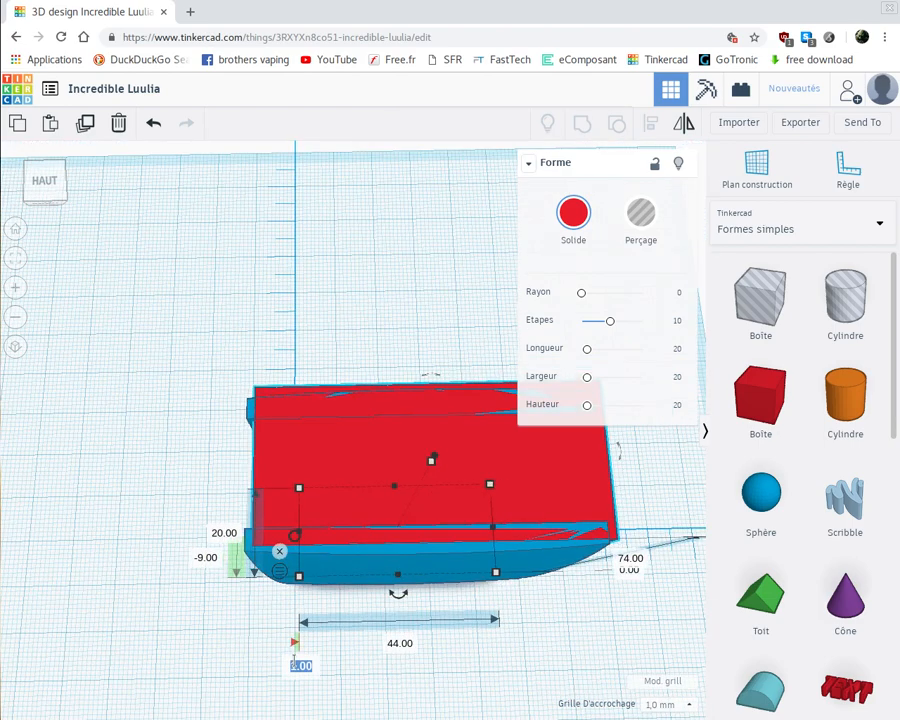
text(0)
key(Return)
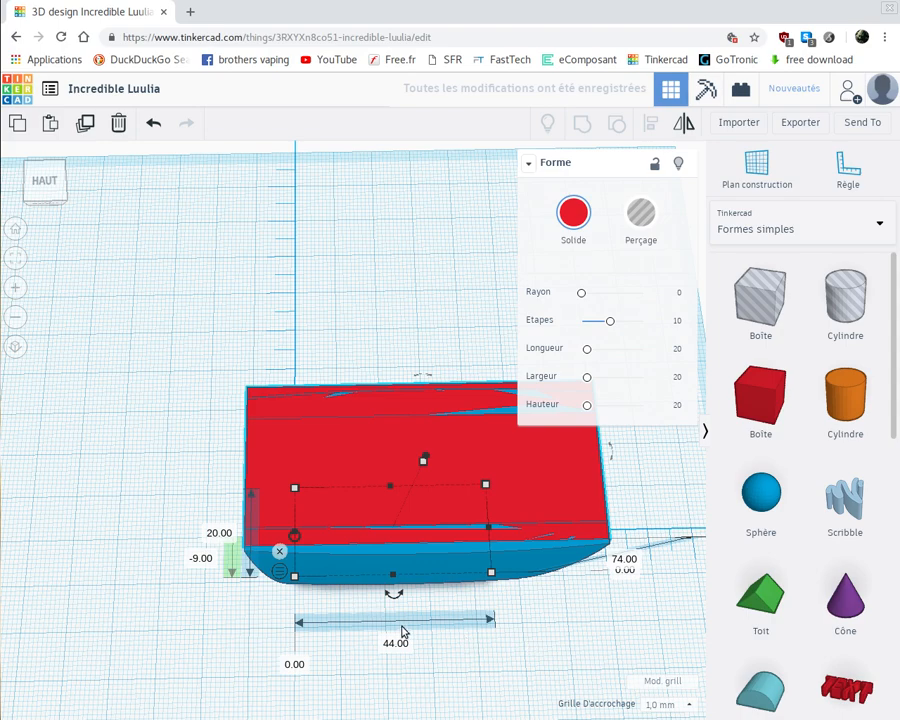
Set the box's sideways offset from the ruler origin to -10 mm
right_drag(530, 623, 275, 659)
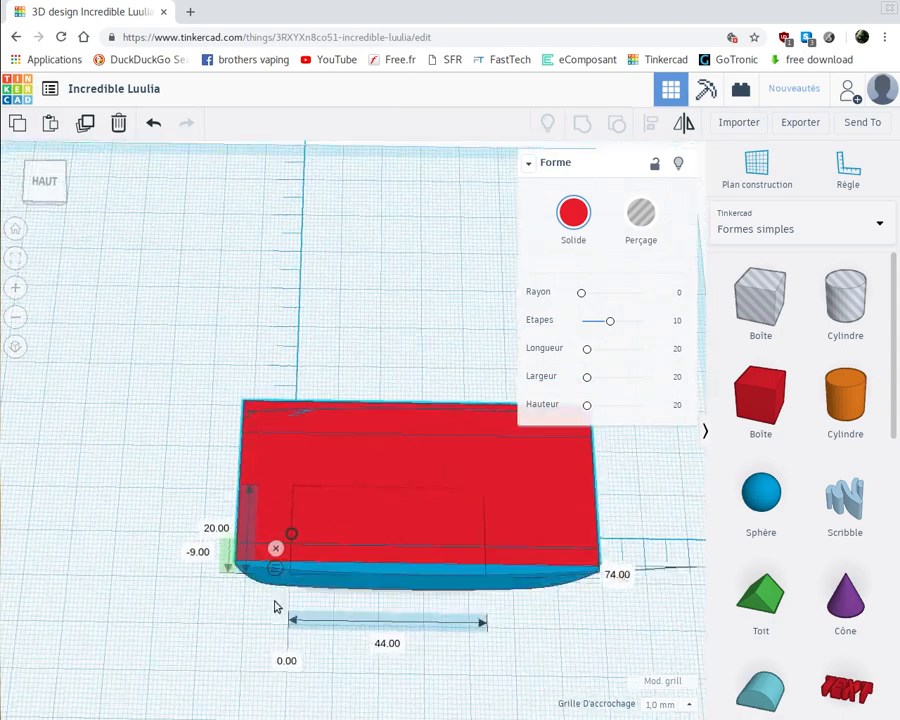
click(198, 553)
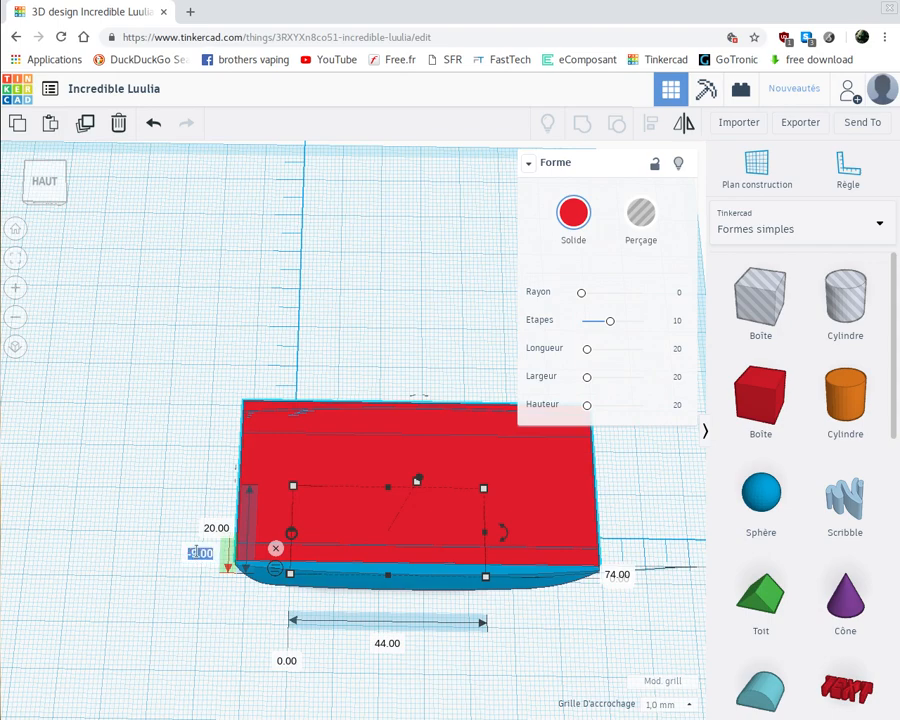
key(BackSpace)
key(Return)
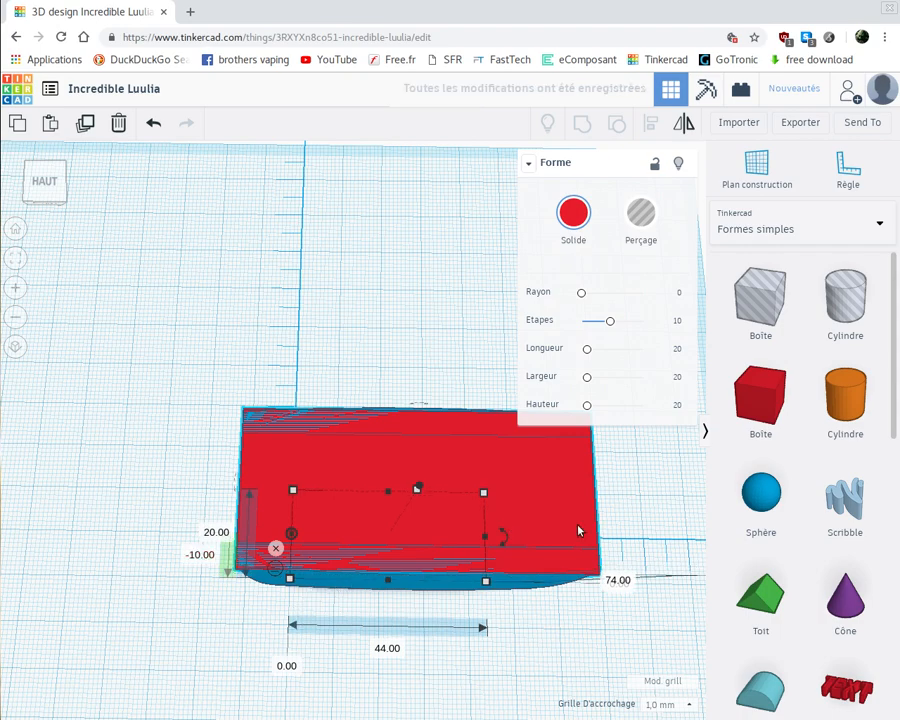
Set the box's thickness to 18 mm and its sideways offset from the ruler origin to -9 mm
right_drag(554, 589, 583, 608)
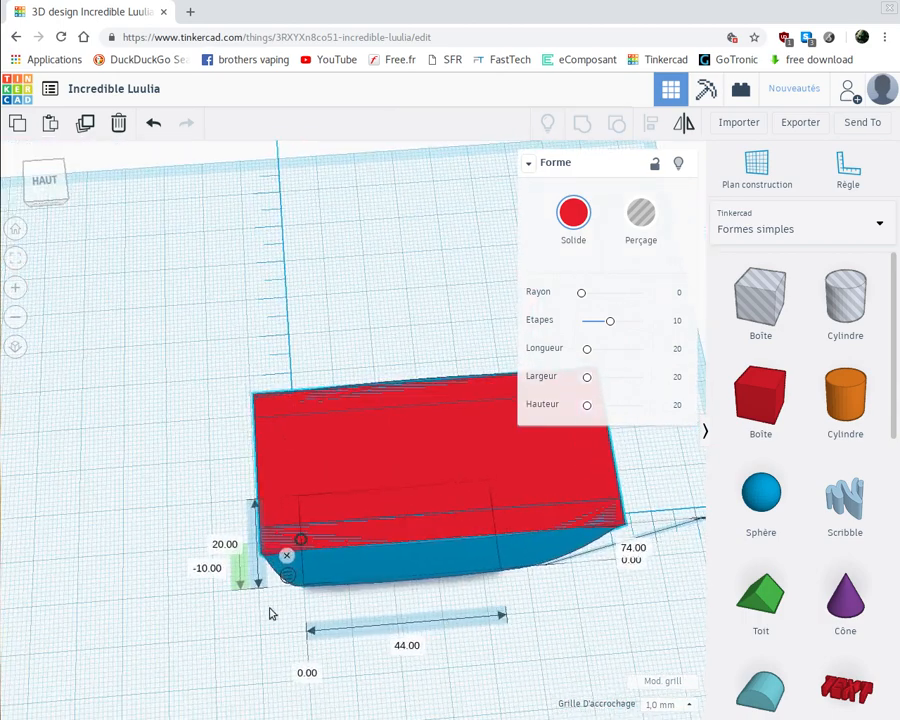
click(222, 541)
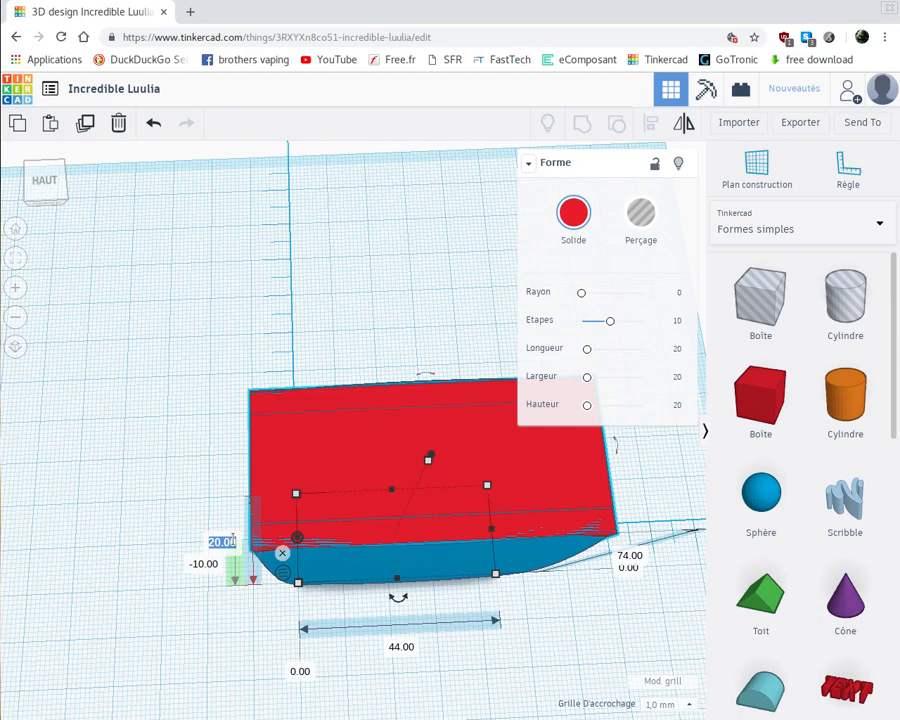
text(18)
key(Return)
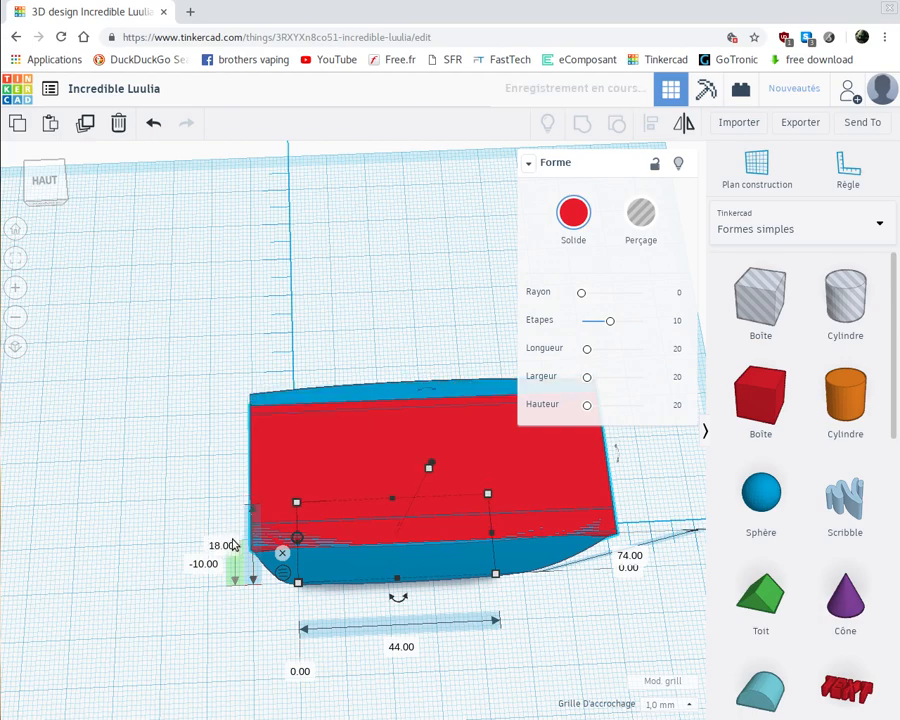
click(205, 566)
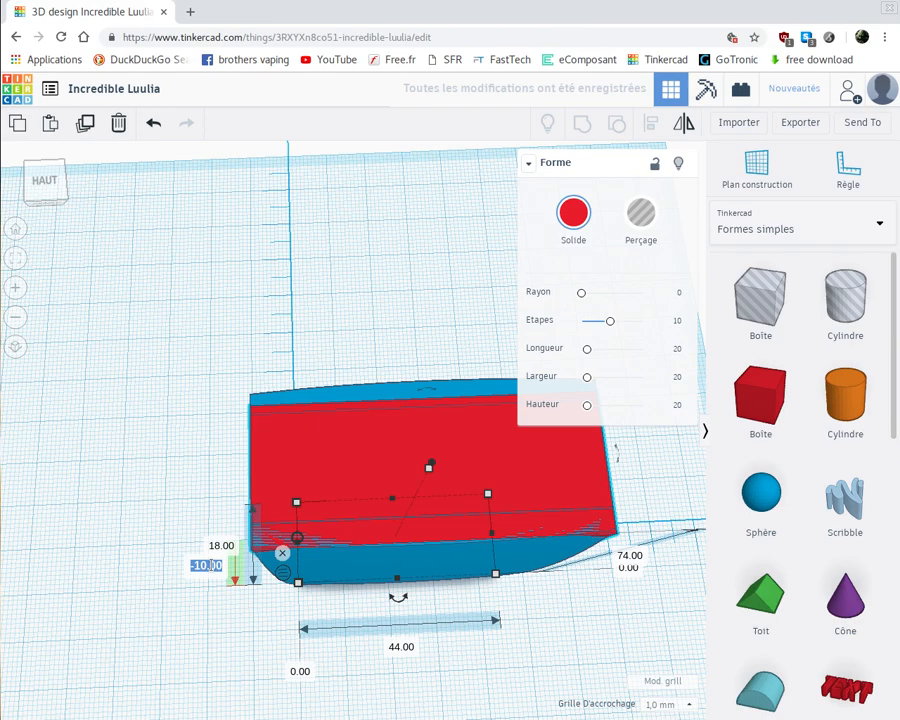
key(BackSpace)
key(Return)
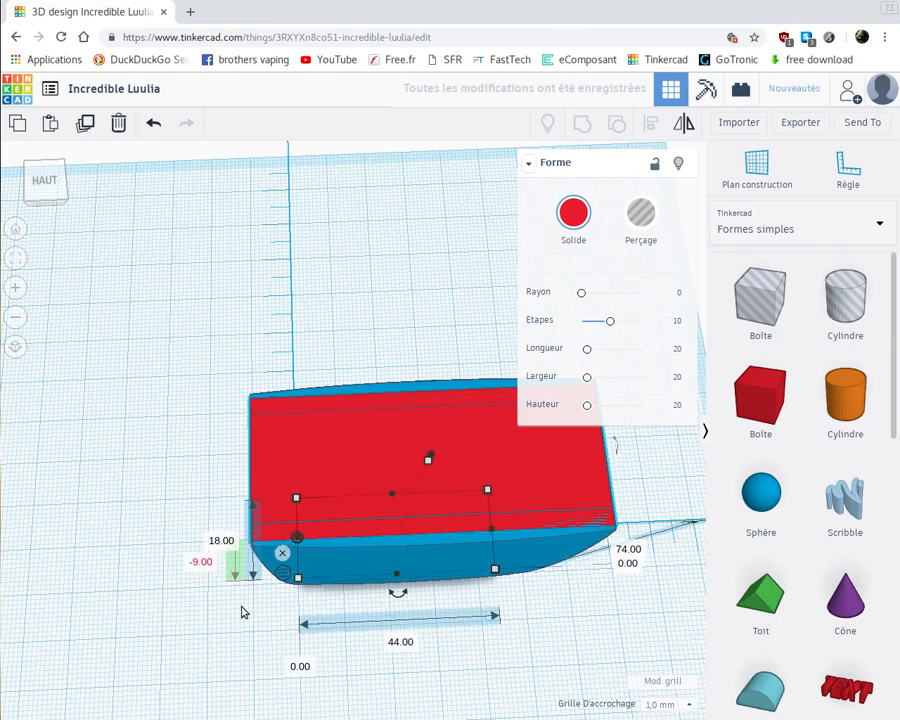
Group the two domed plates and the box between them into one solid body
right_drag(482, 621, 542, 660)
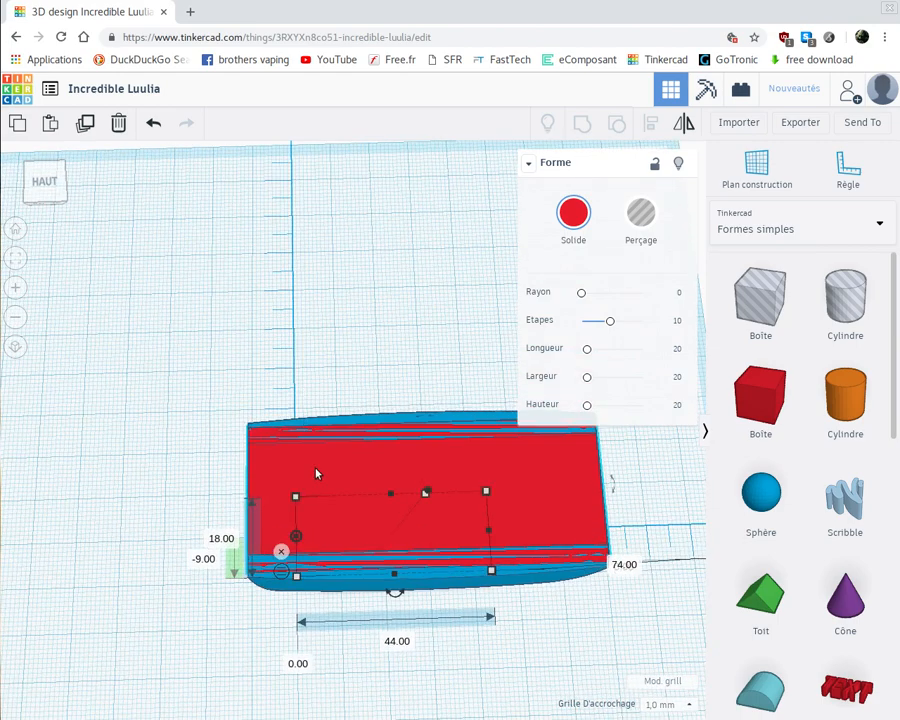
drag(304, 388, 438, 600)
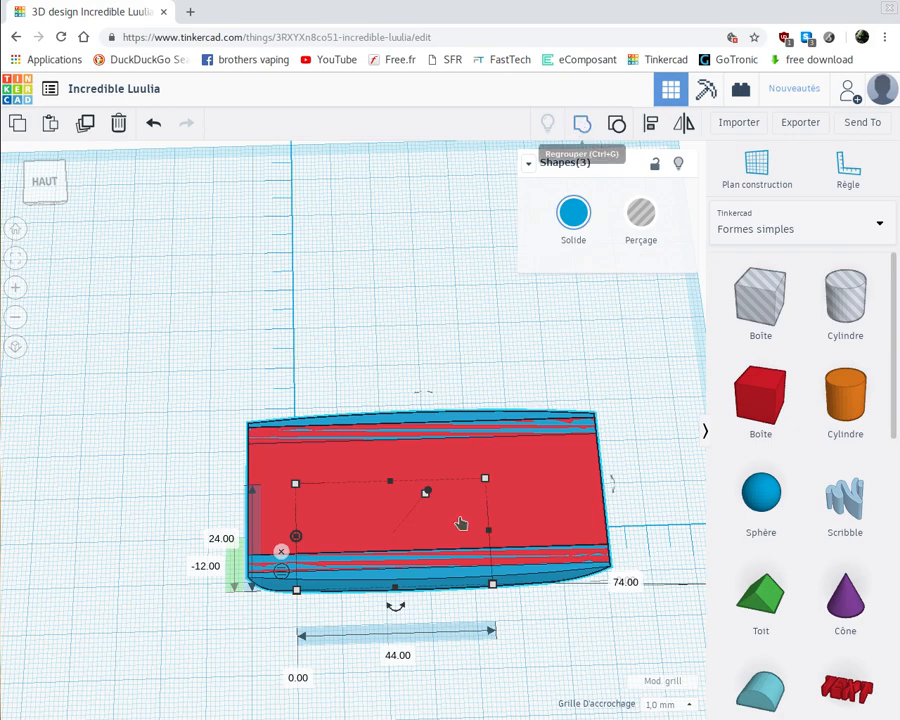
key(ctrl+g)
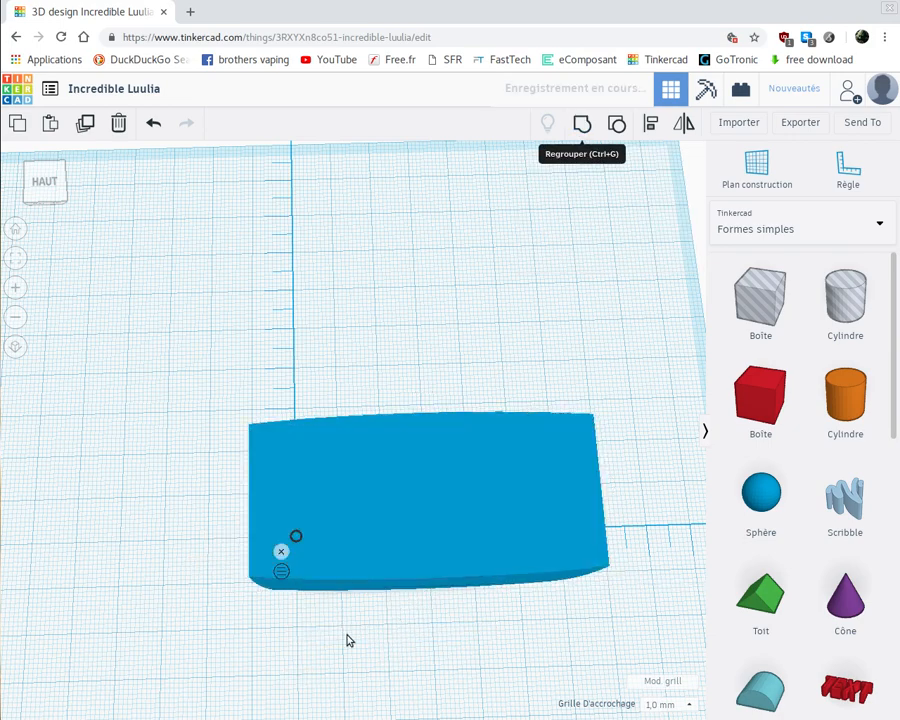
Make a copy of the grouped body and place it behind the first one, about 33 mm sideways from the ruler origin
right_drag(343, 587, 121, 577)
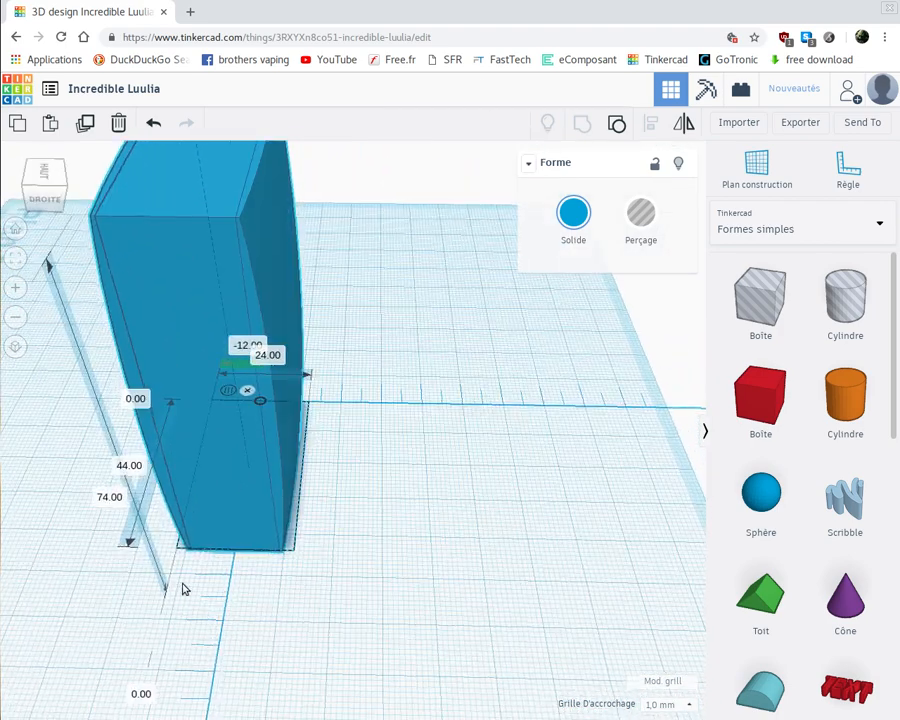
right_drag(183, 590, 334, 606)
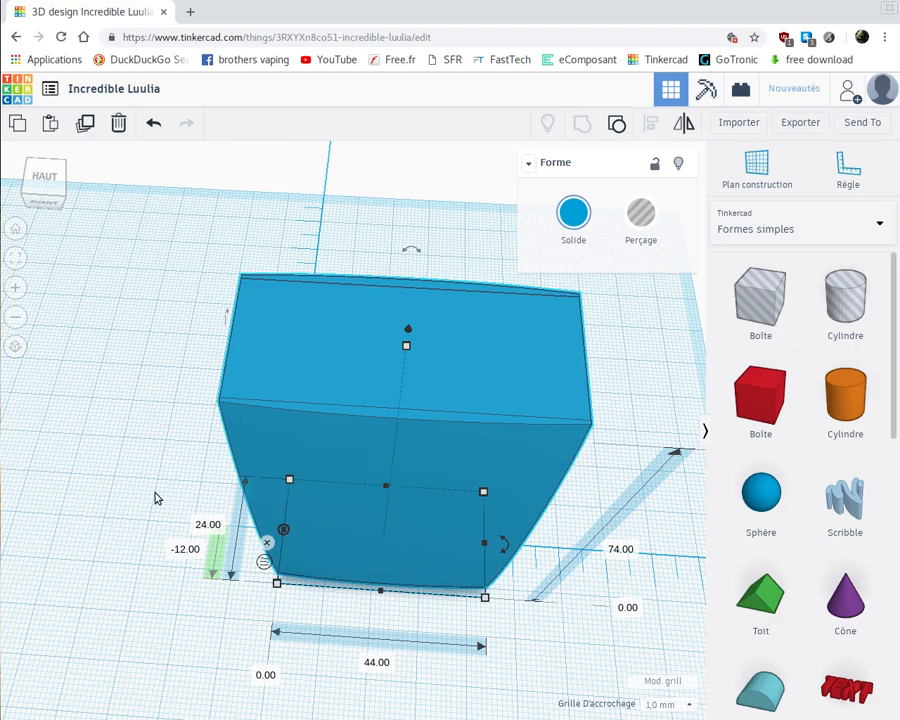
right_drag(155, 497, 125, 545)
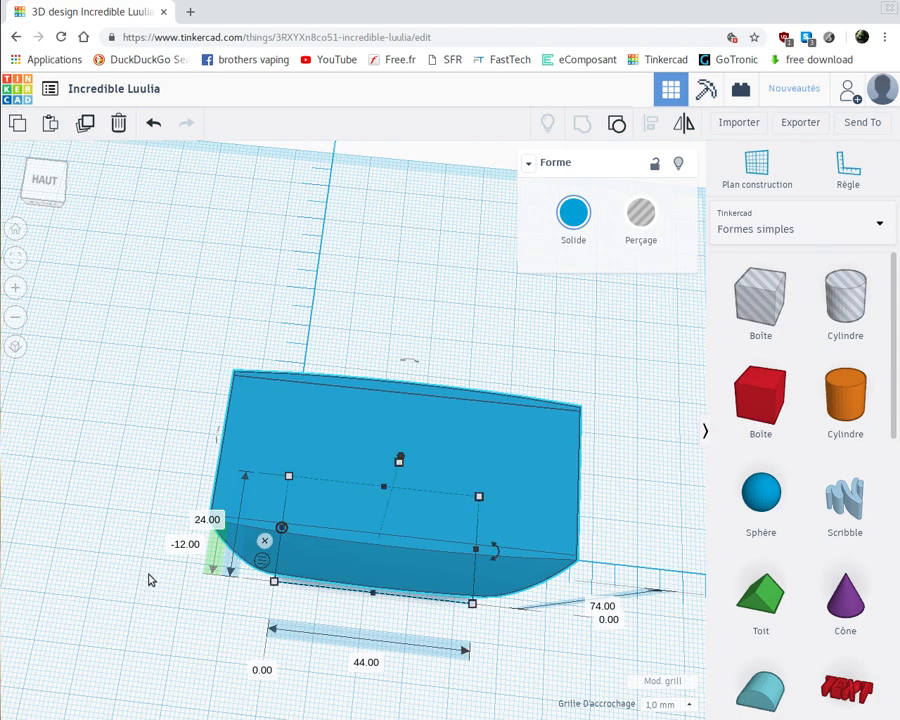
right_drag(149, 579, 145, 659)
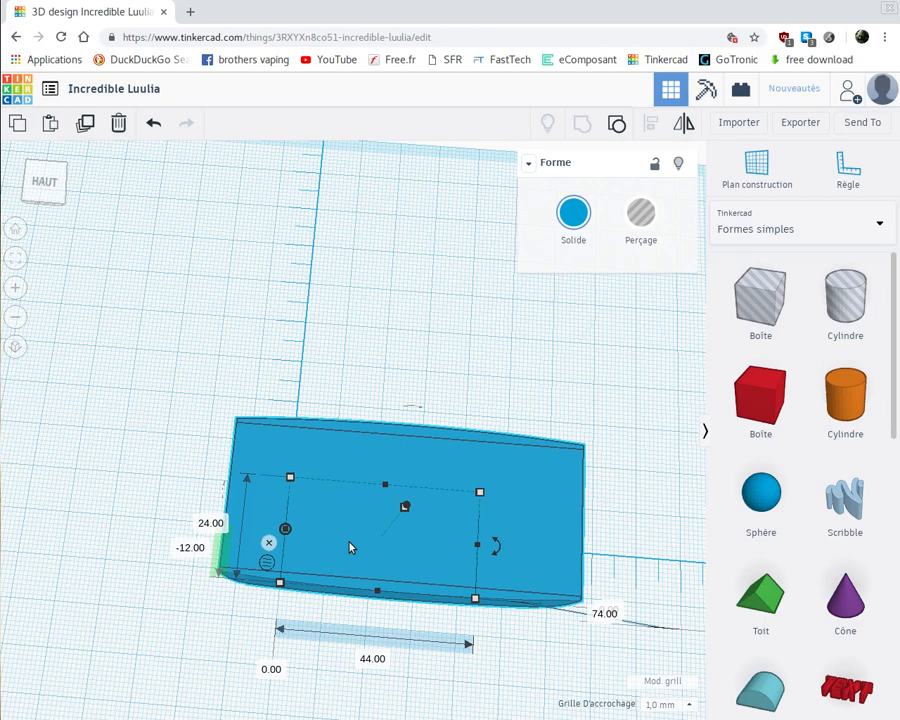
key(ctrl+v)
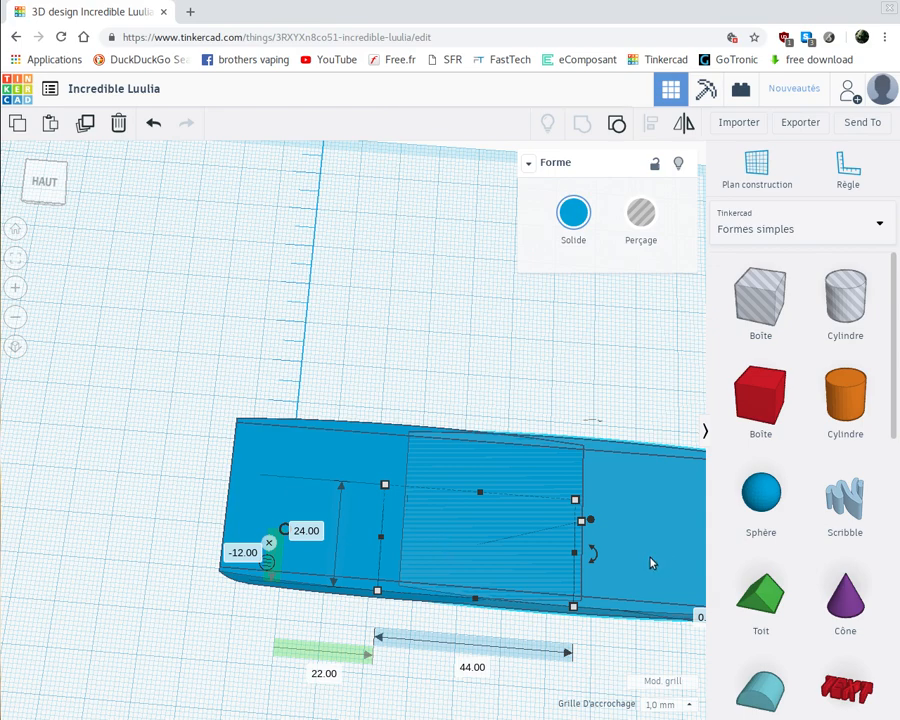
drag(650, 563, 410, 209)
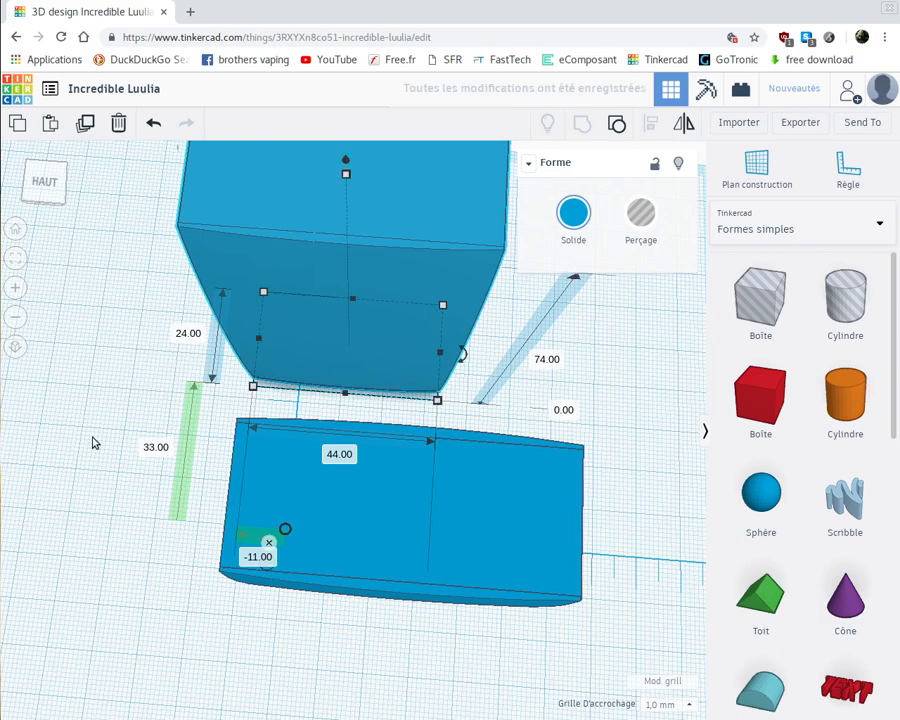
Add a 20 mm box hole and move it in front of the first body, to about -38 mm sideways from the ruler origin
right_drag(145, 546, 420, 466)
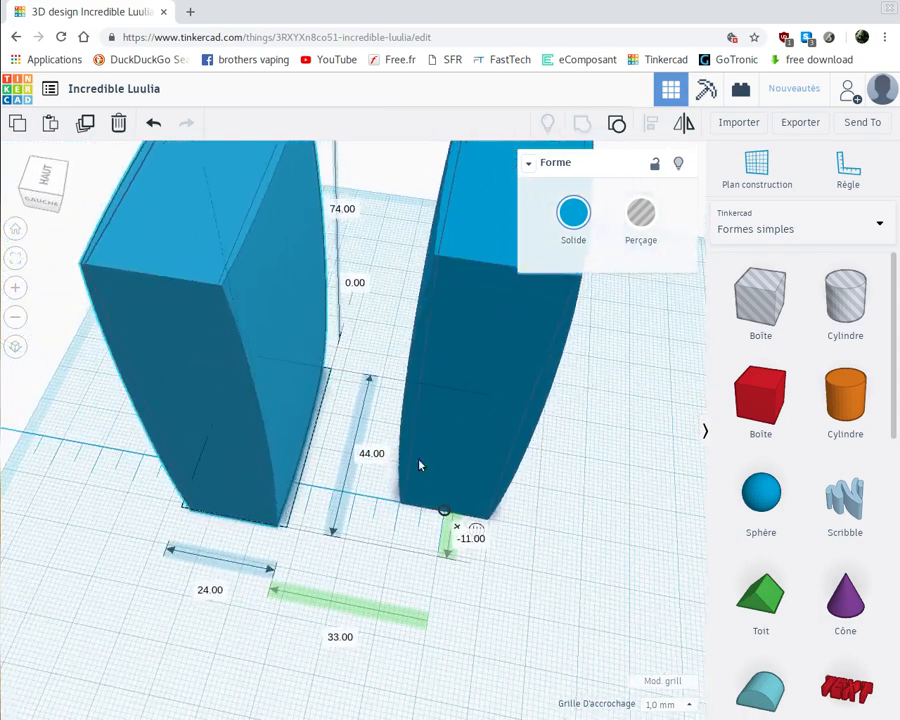
drag(781, 288, 430, 577)
click(436, 532)
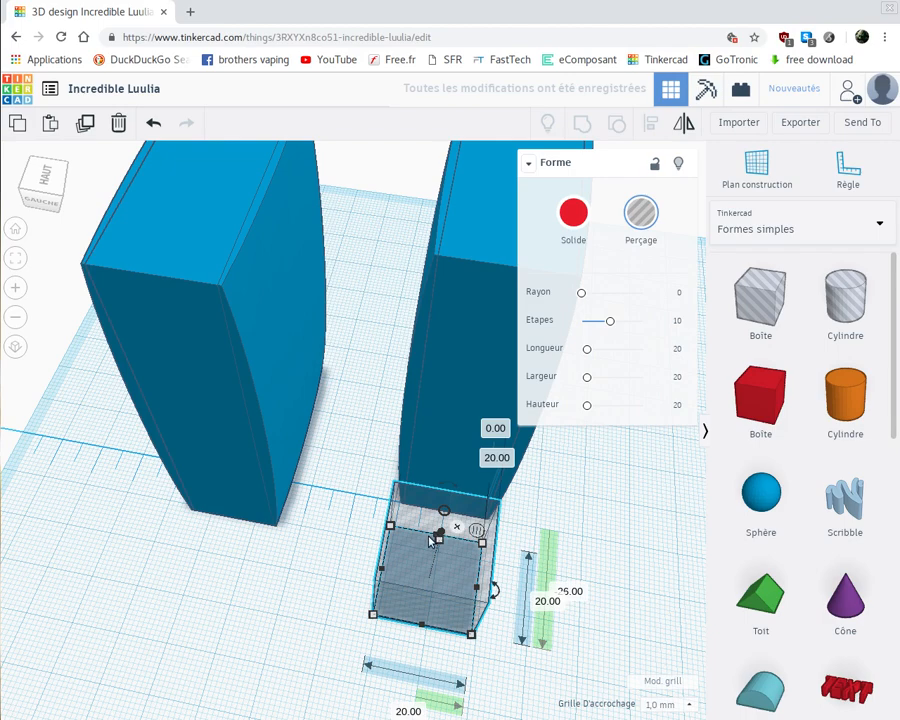
drag(483, 545, 592, 444)
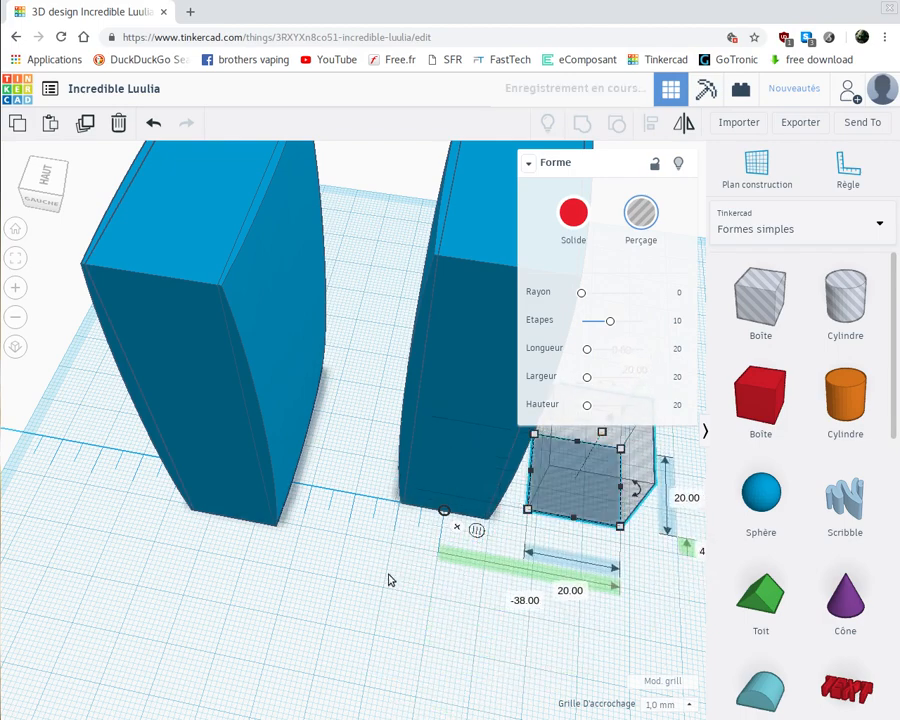
right_drag(288, 560, 388, 554)
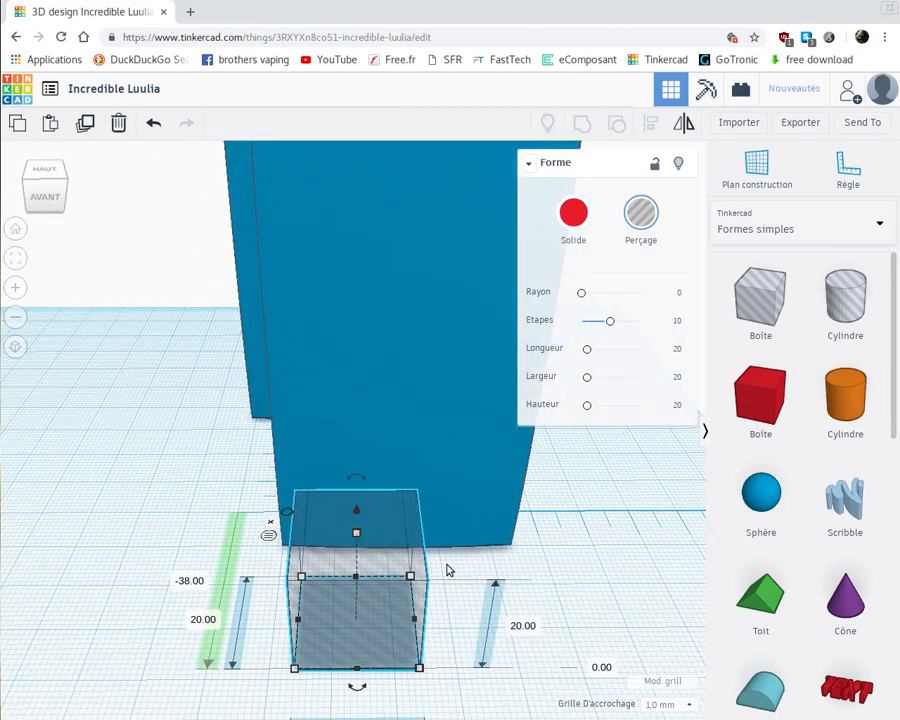
Set the box hole's height to 66 mm and its elevation above the workplane to 4 mm
click(524, 627)
text(66)
key(Return)
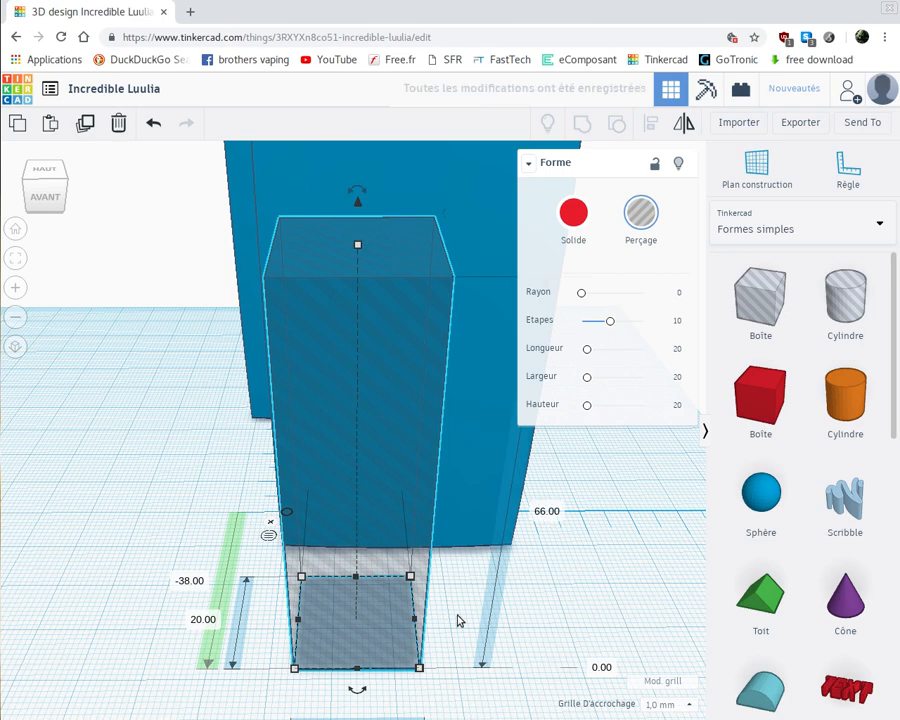
click(602, 667)
text(4)
key(Return)
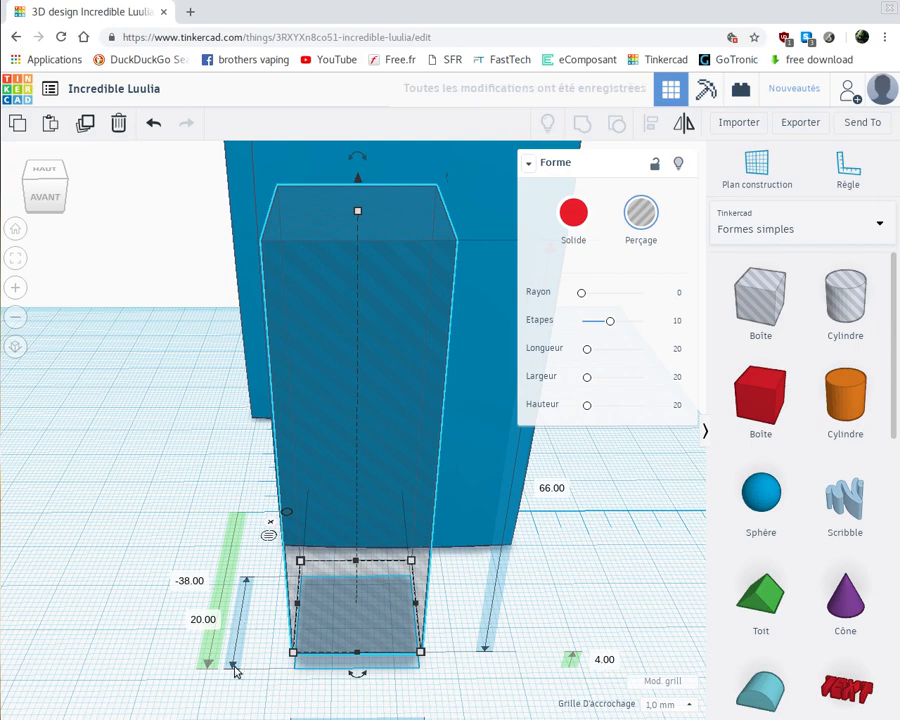
Move the second body away from the first one, to about 40 mm and -39 mm from the ruler origin
middle_drag(262, 663, 264, 600)
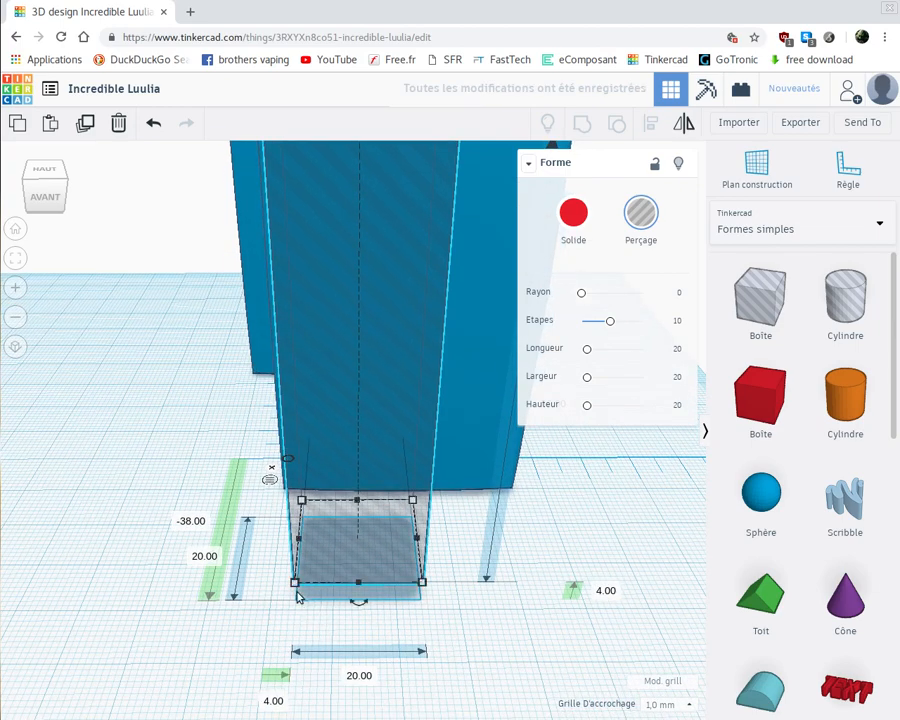
right_drag(119, 463, 269, 530)
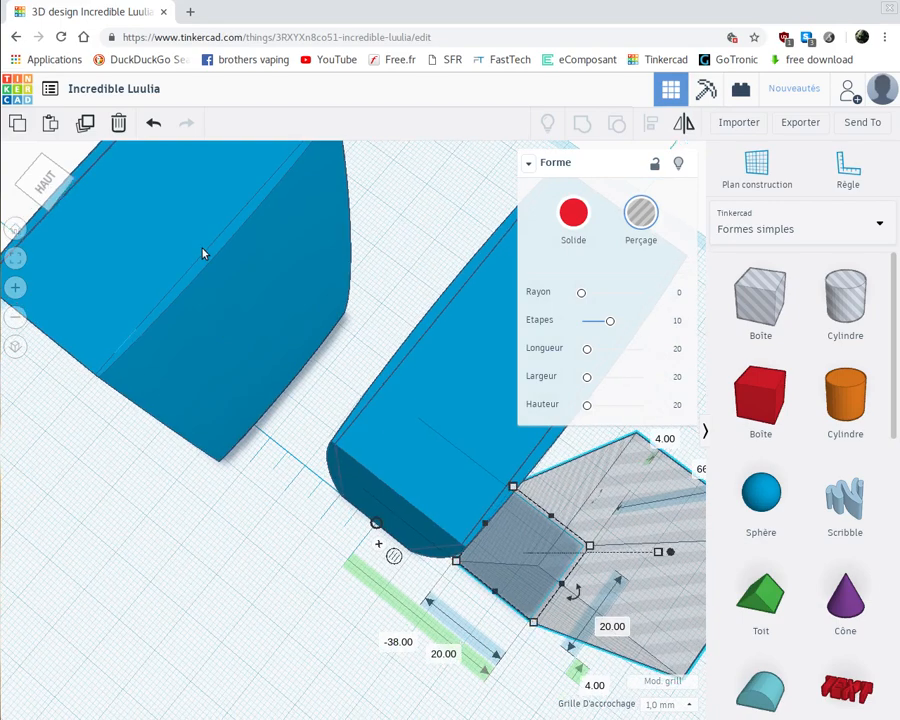
drag(96, 308, 10, 398)
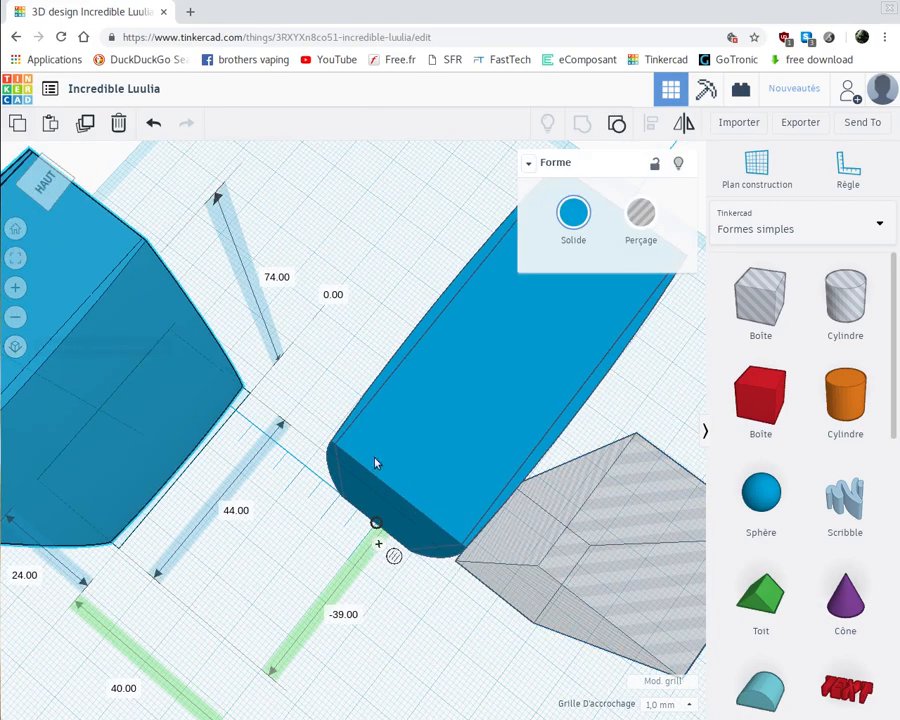
Stretch the box hole all the way through the first body to about 63 mm long and set its width to 36 mm
click(505, 528)
drag(486, 524, 331, 400)
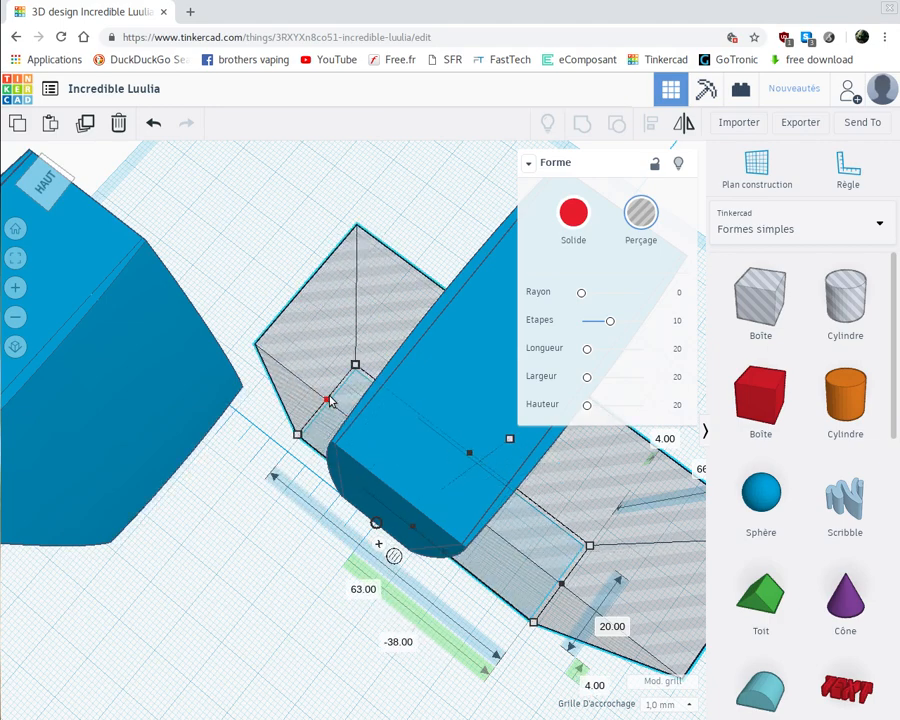
right_drag(311, 615, 197, 578)
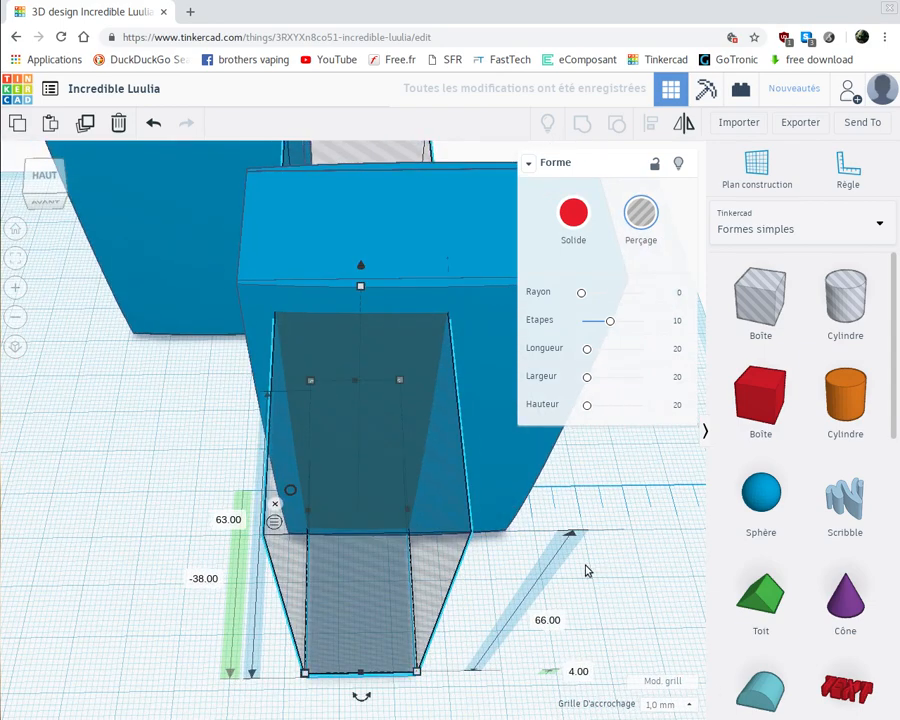
right_drag(584, 568, 599, 546)
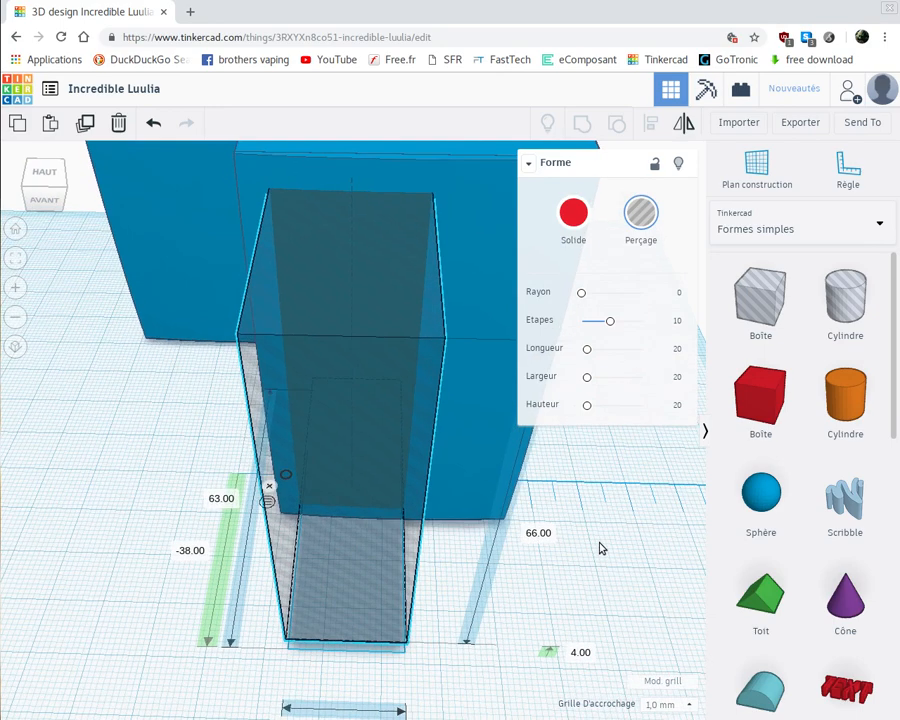
middle_drag(487, 668, 483, 610)
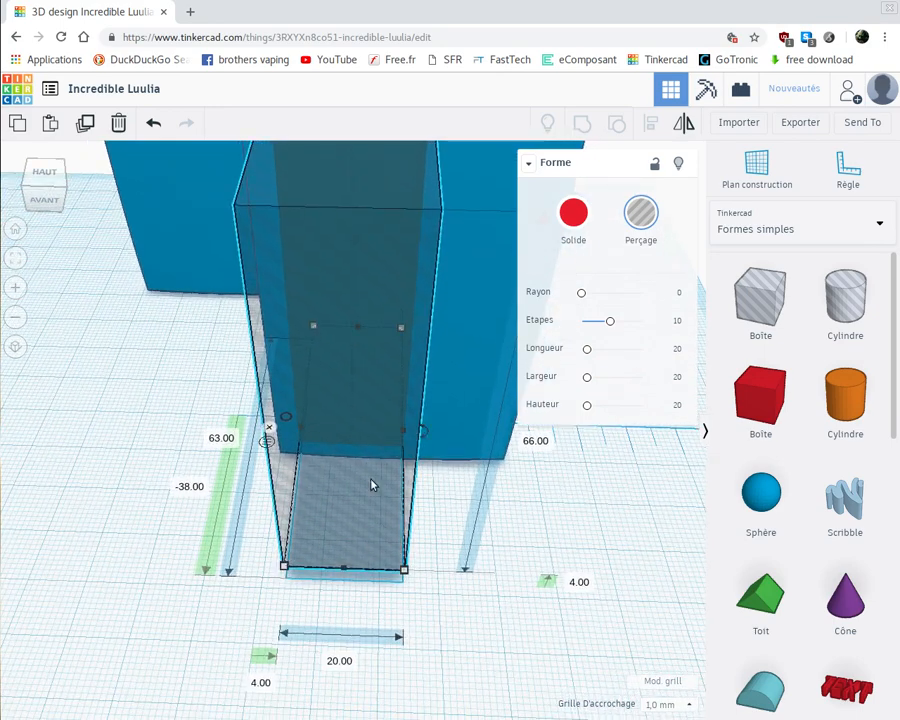
click(344, 659)
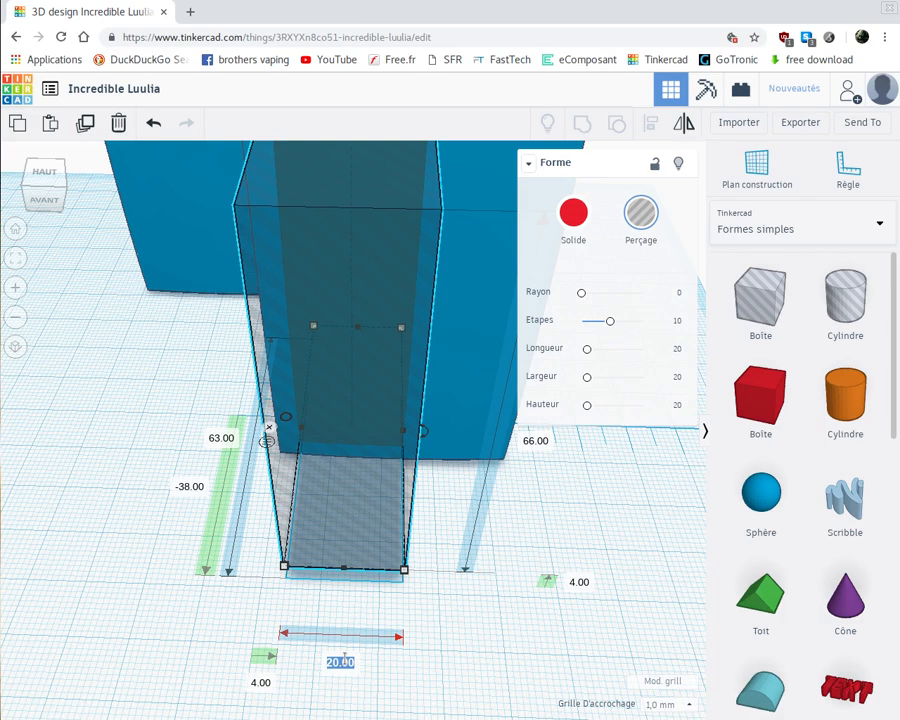
text(36)
key(Return)
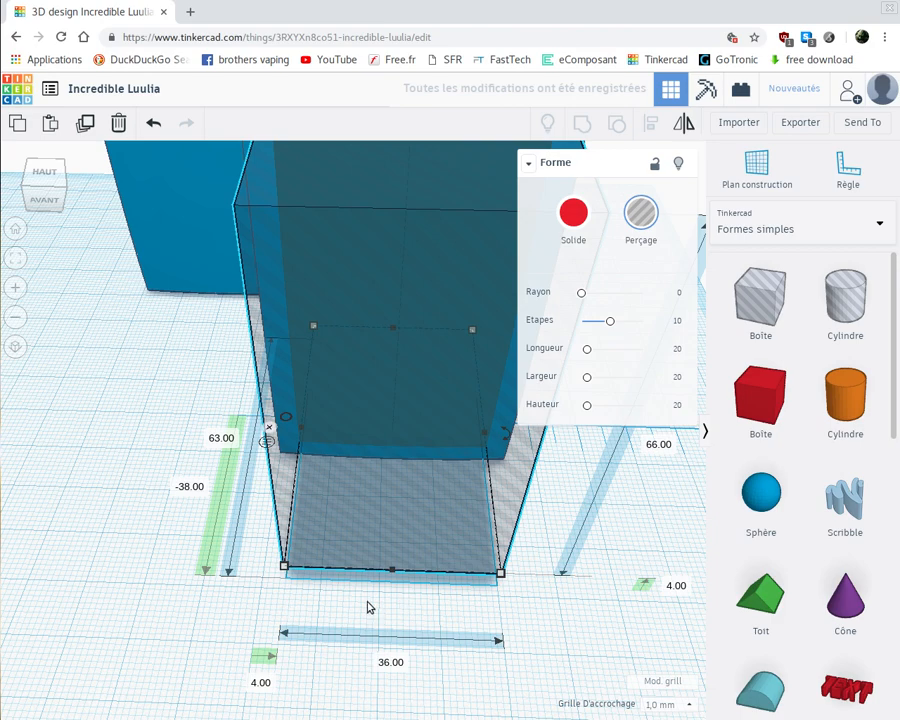
Group the box hole with the first body to cut a rectangular opening through it
right_drag(91, 548, 250, 602)
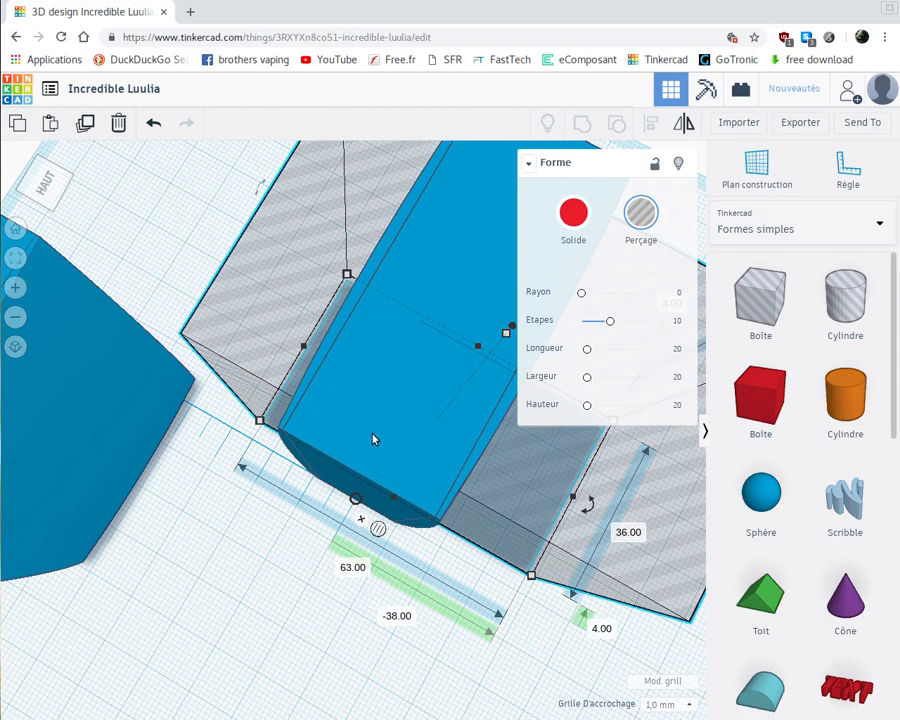
drag(372, 439, 413, 414)
drag(437, 364, 437, 364)
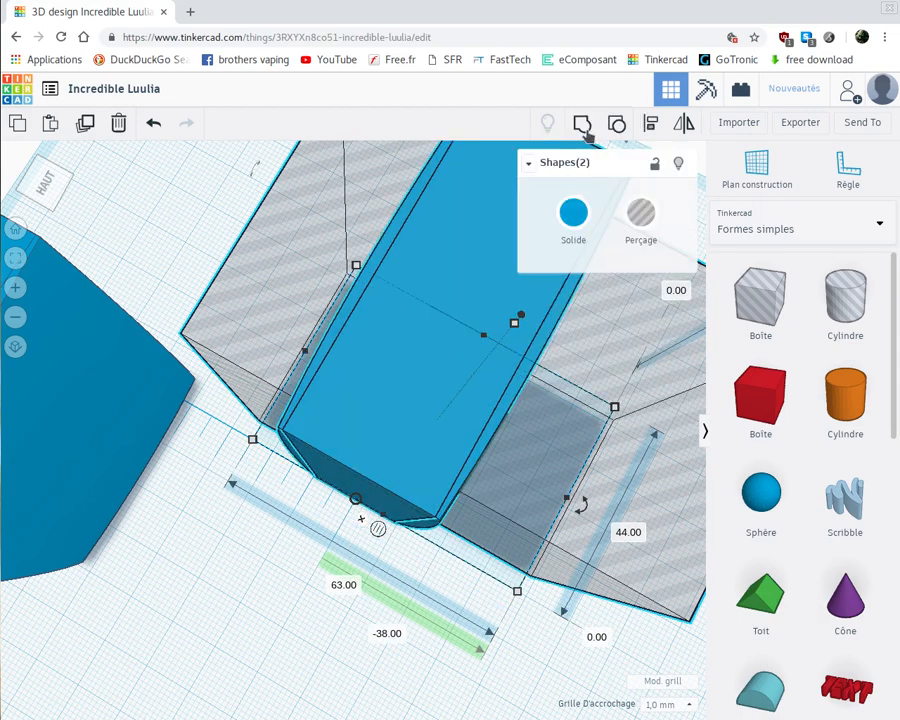
key(ctrl+g)
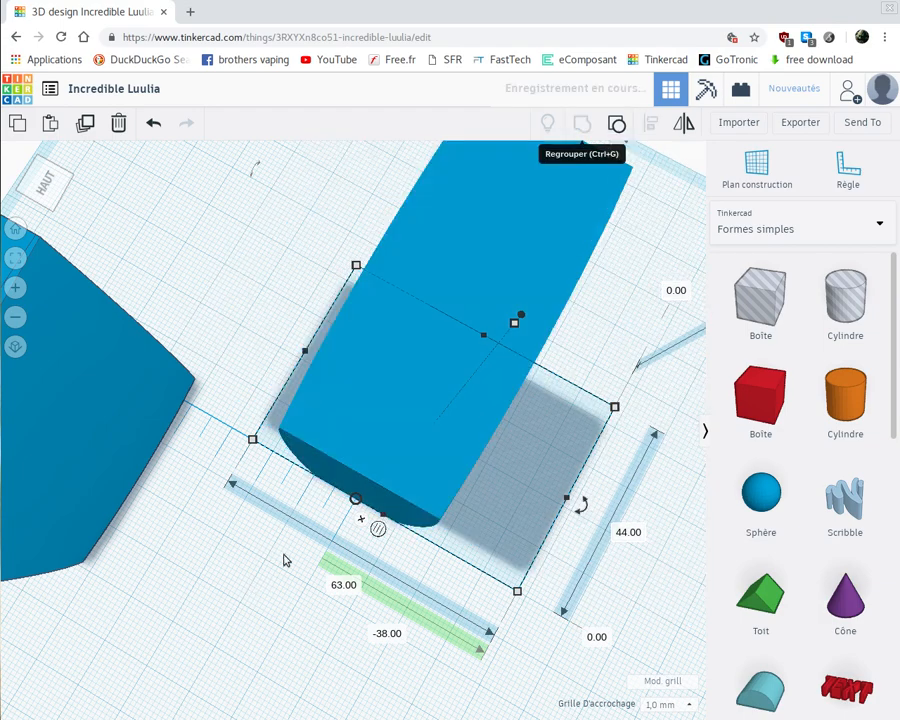
click(351, 656)
Move the uncut body beside the cut one and place a copy of it behind, about 39 mm and 10 mm from the ruler origin
right_drag(372, 604, 515, 562)
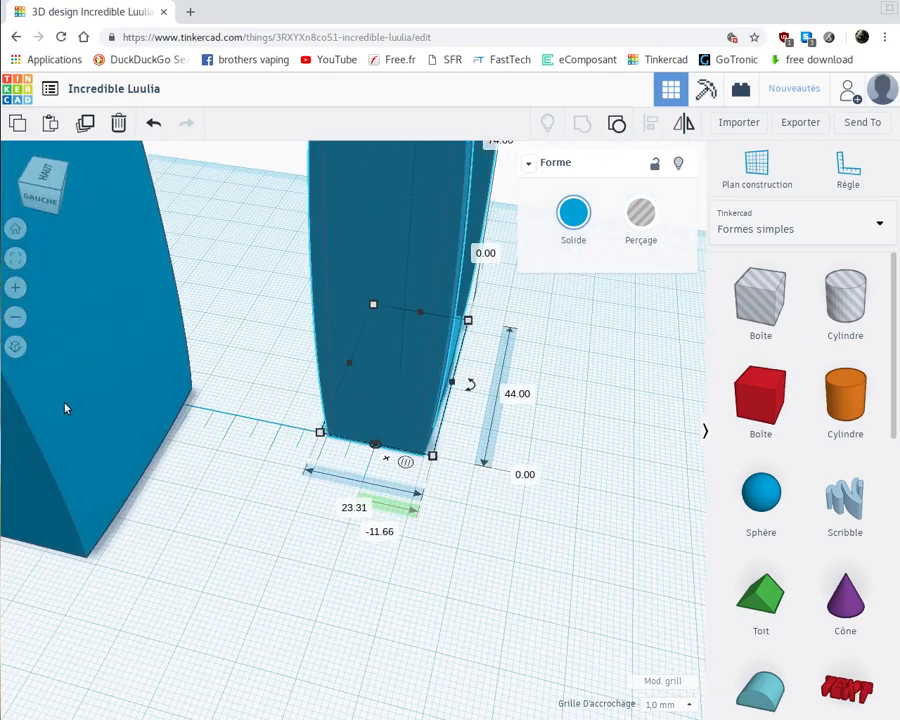
drag(185, 455, 233, 527)
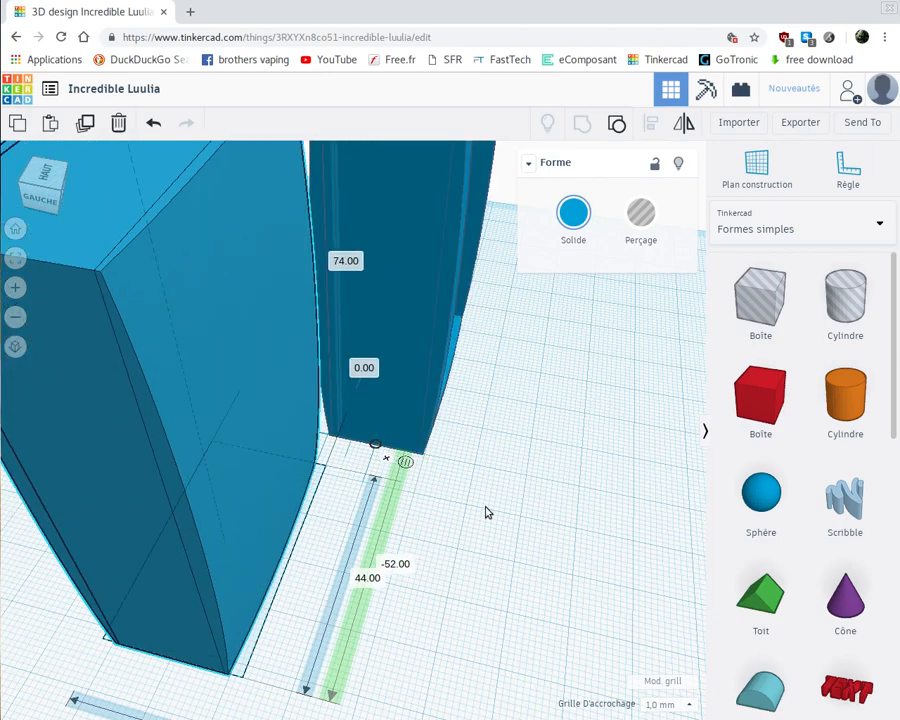
right_drag(466, 562, 91, 430)
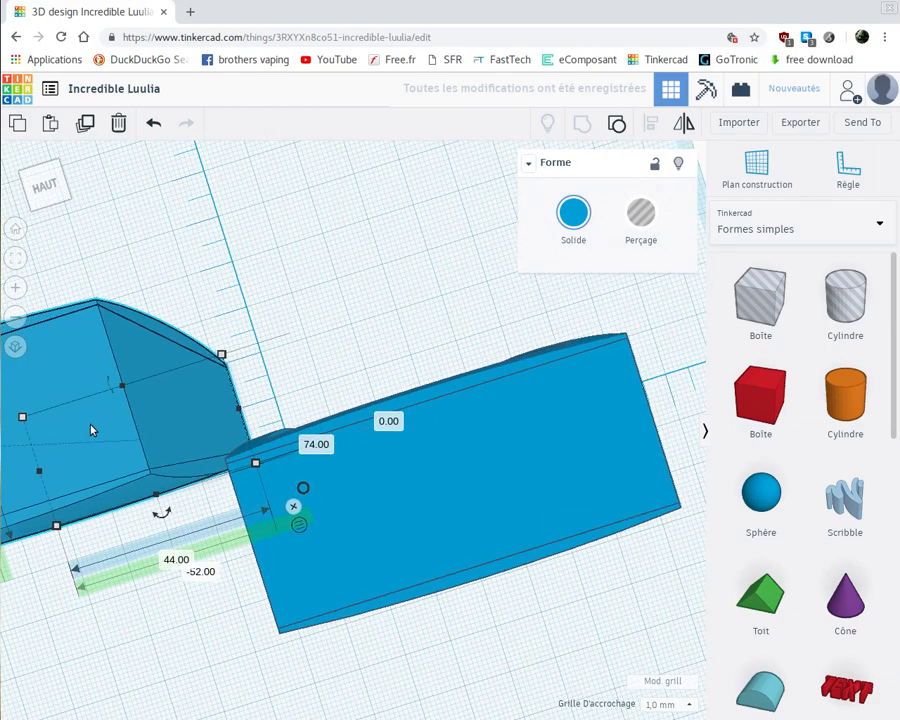
drag(91, 430, 237, 401)
drag(338, 238, 444, 131)
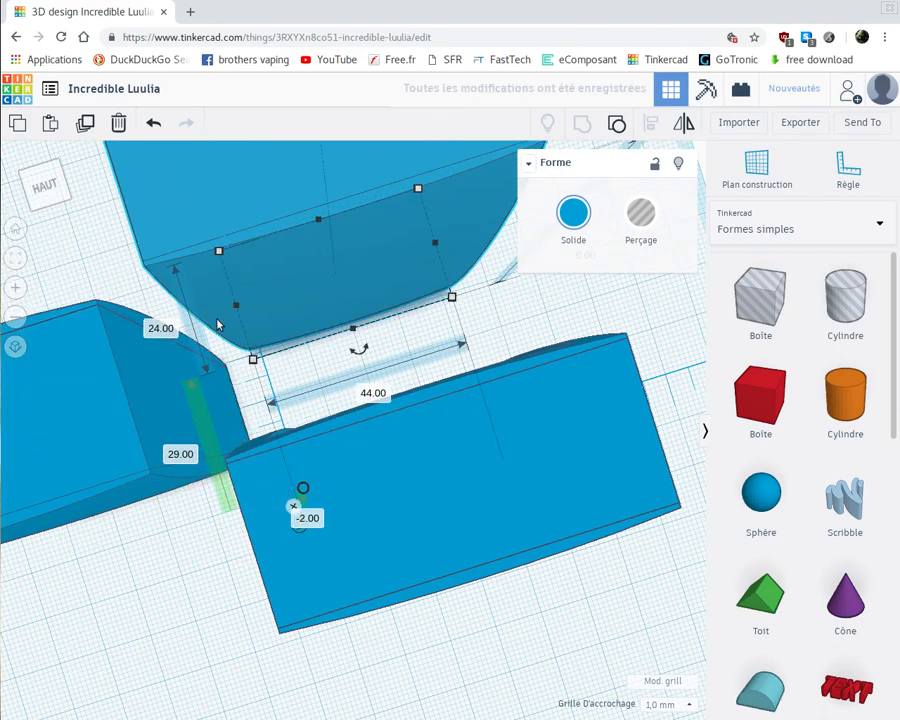
drag(285, 160, 327, 88)
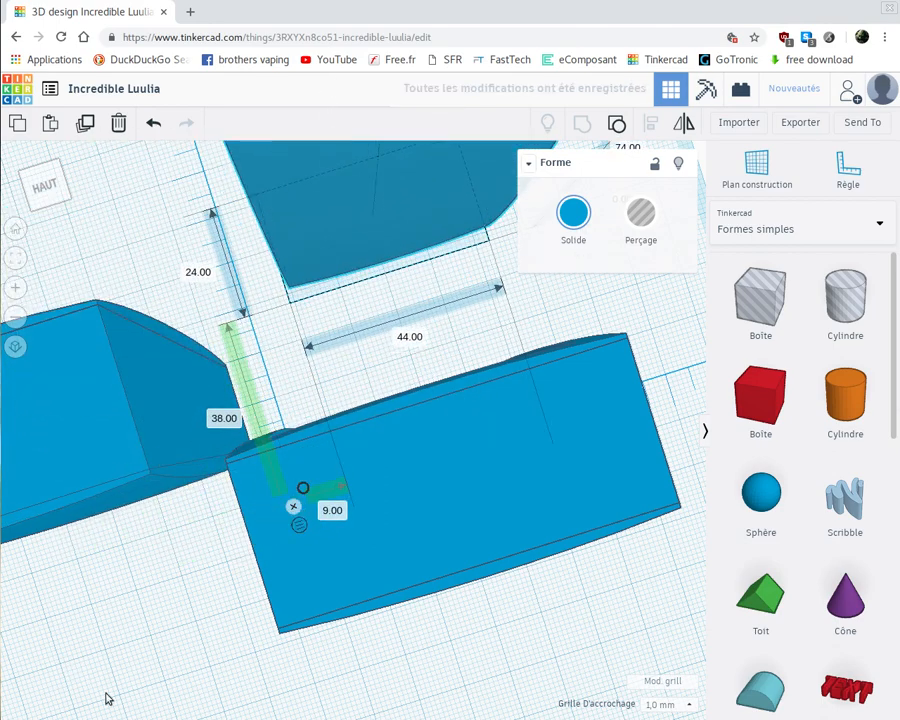
Move the uncut body beside the frame to about -56 mm and -13 mm from the ruler origin, and add a box hole in front of it
middle_drag(235, 550, 341, 516)
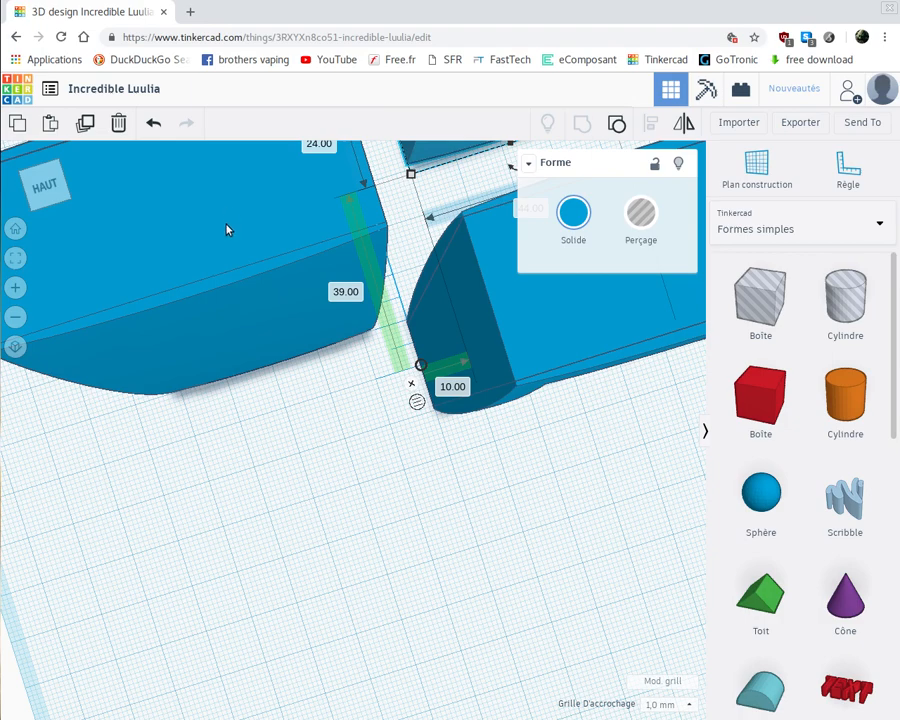
drag(247, 330, 250, 447)
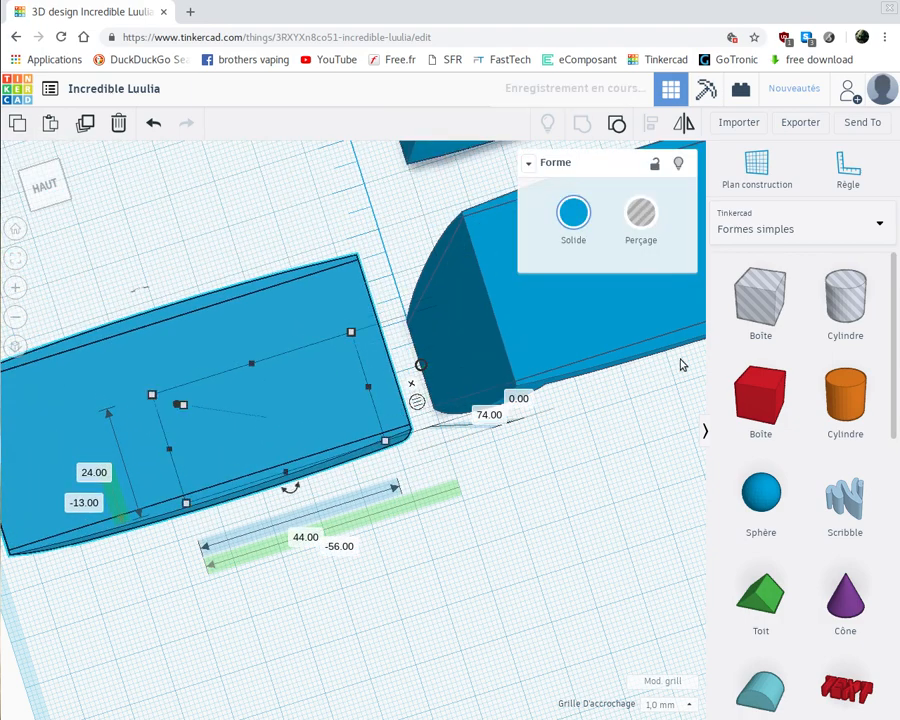
click(760, 300)
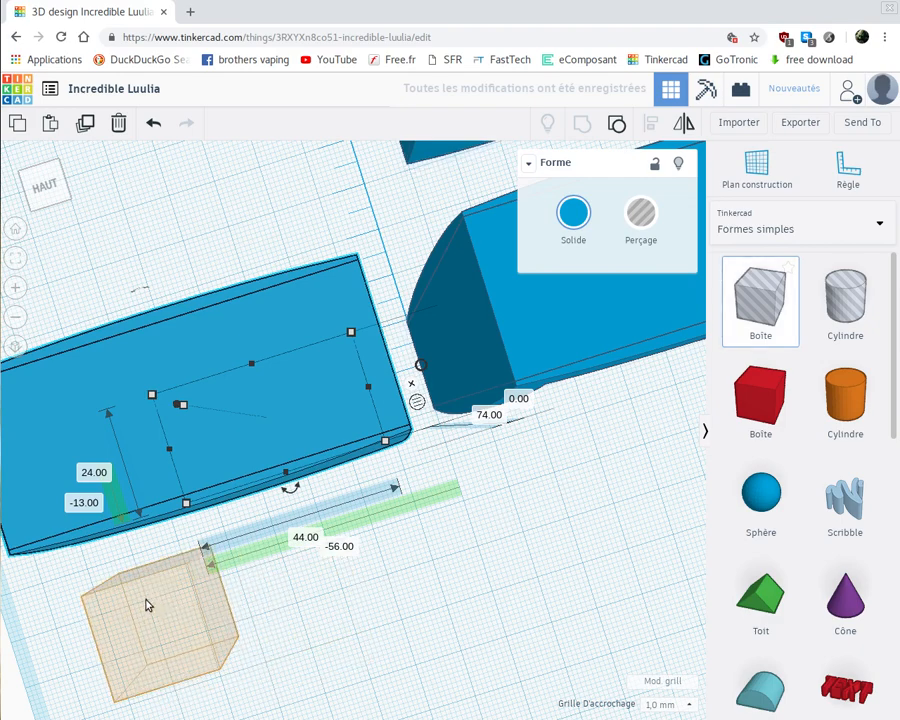
click(155, 607)
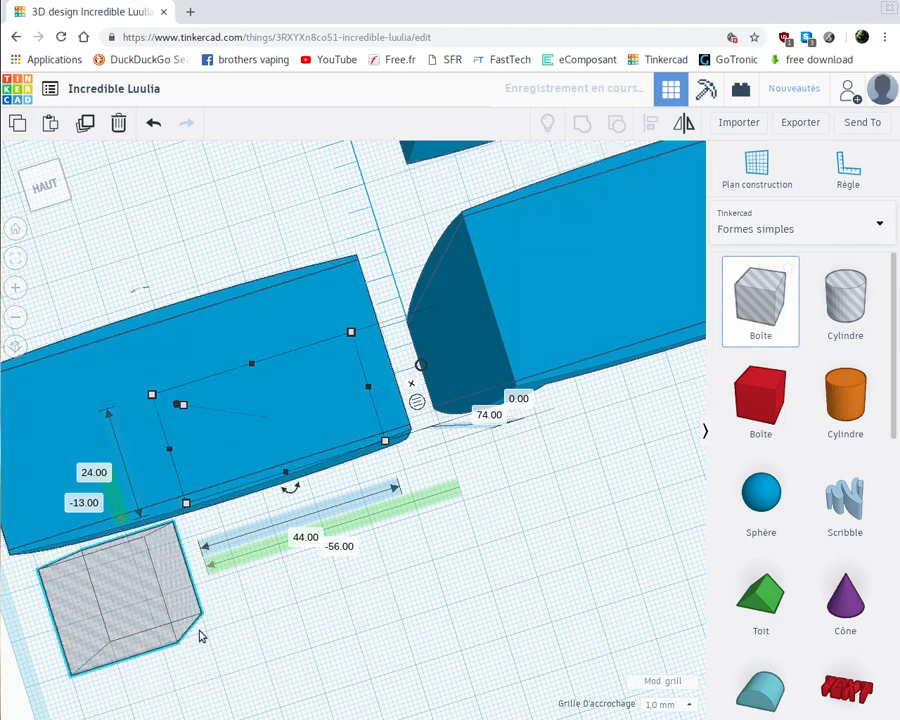
Set the new box hole's height to 4 mm and stretch it to about 79 by 46 mm around the uncut body's base
click(264, 604)
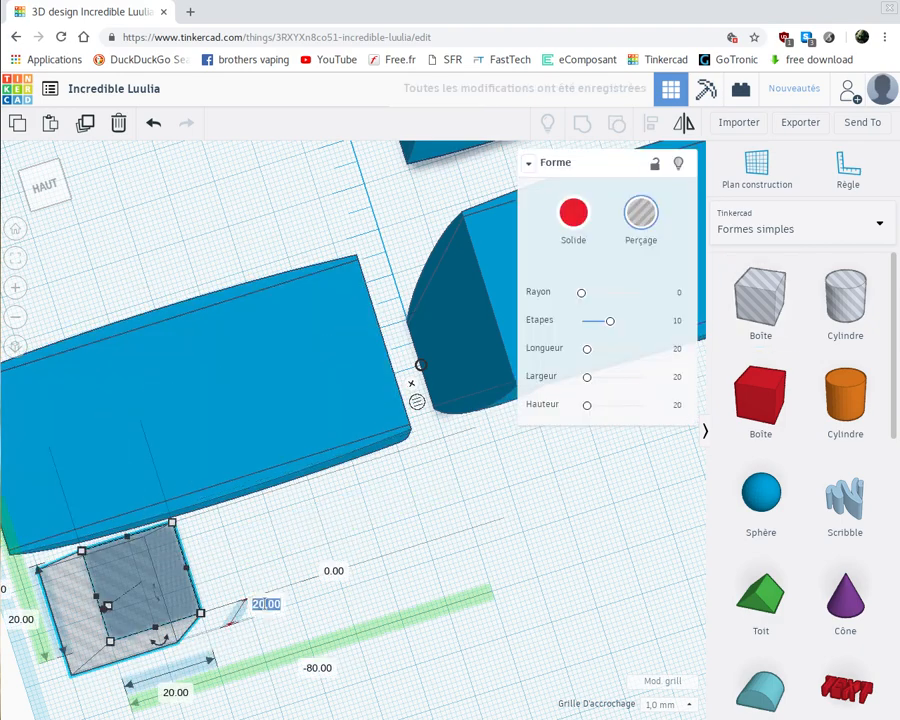
text(4)
key(Return)
drag(116, 557, 104, 541)
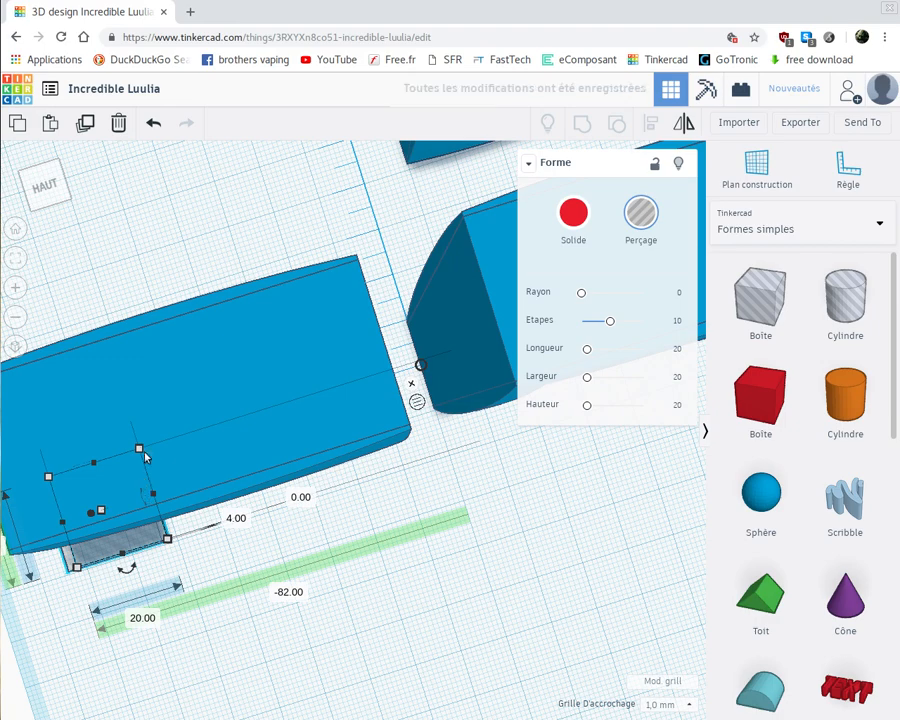
drag(139, 448, 369, 248)
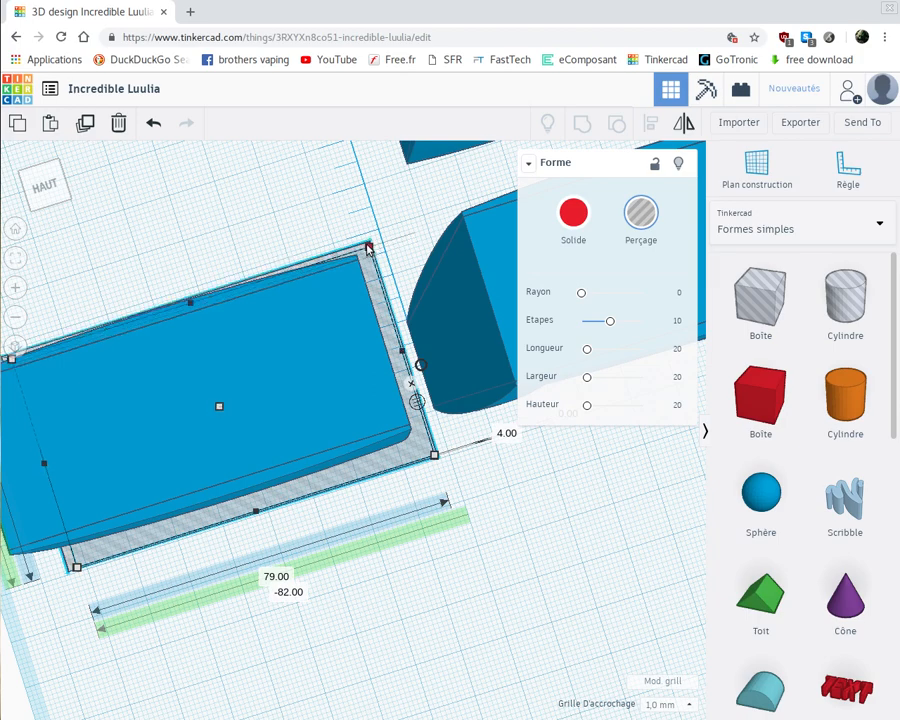
drag(350, 309, 352, 312)
Duplicate the flat hole with a sideways shift and set the copy's elevation to 70 mm
right_drag(392, 629, 351, 547)
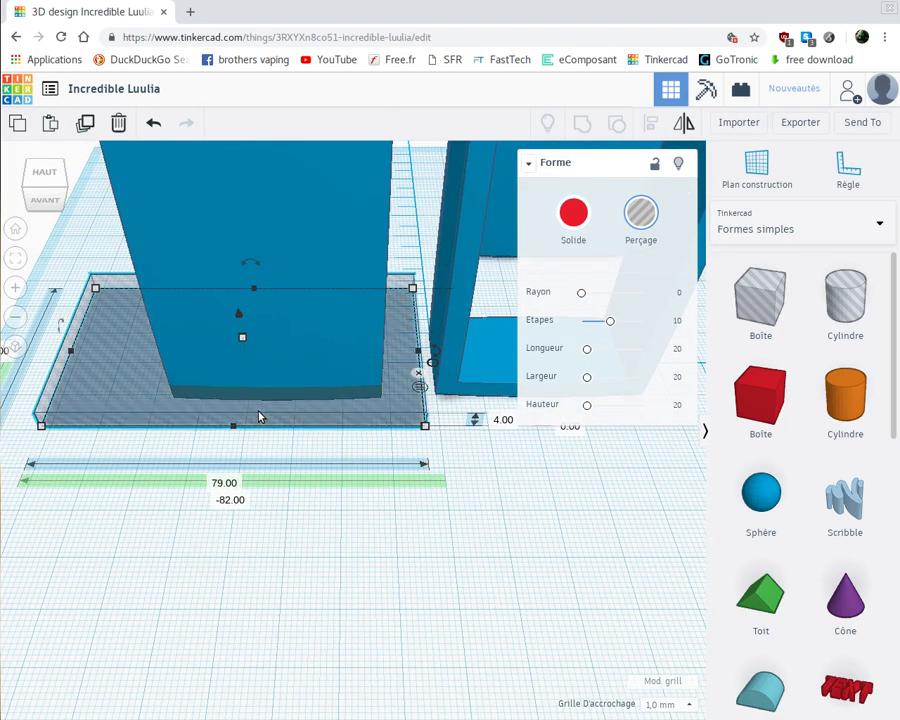
drag(258, 416, 435, 508)
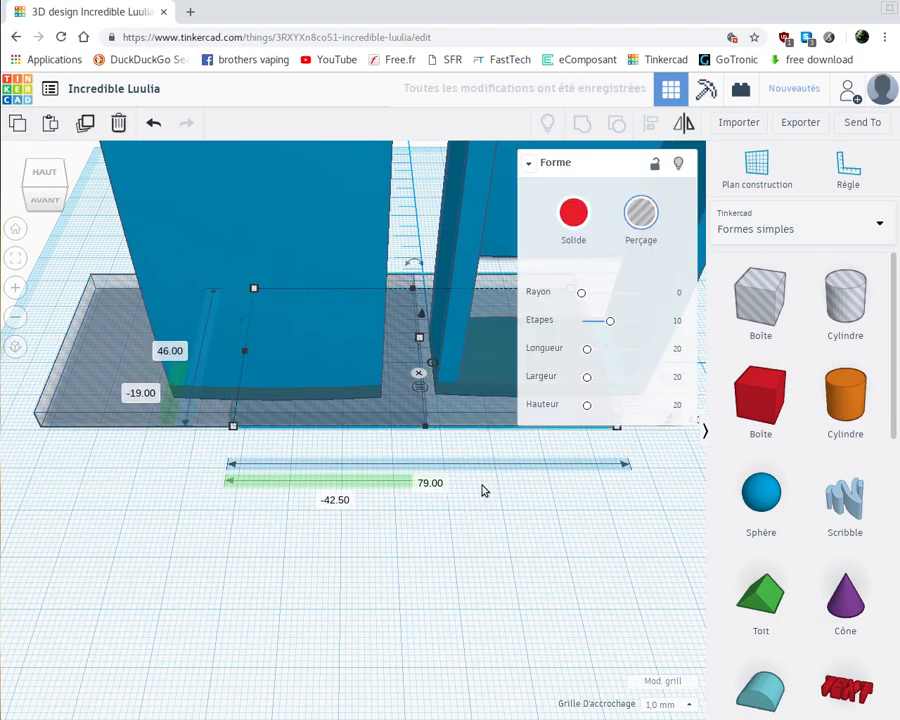
middle_drag(335, 612, 246, 630)
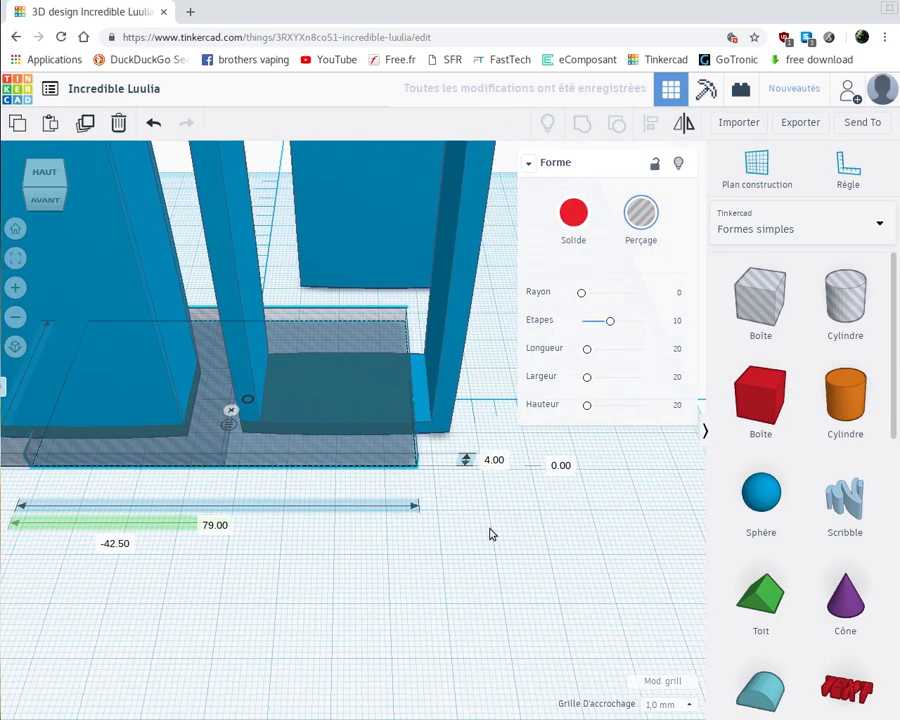
click(560, 467)
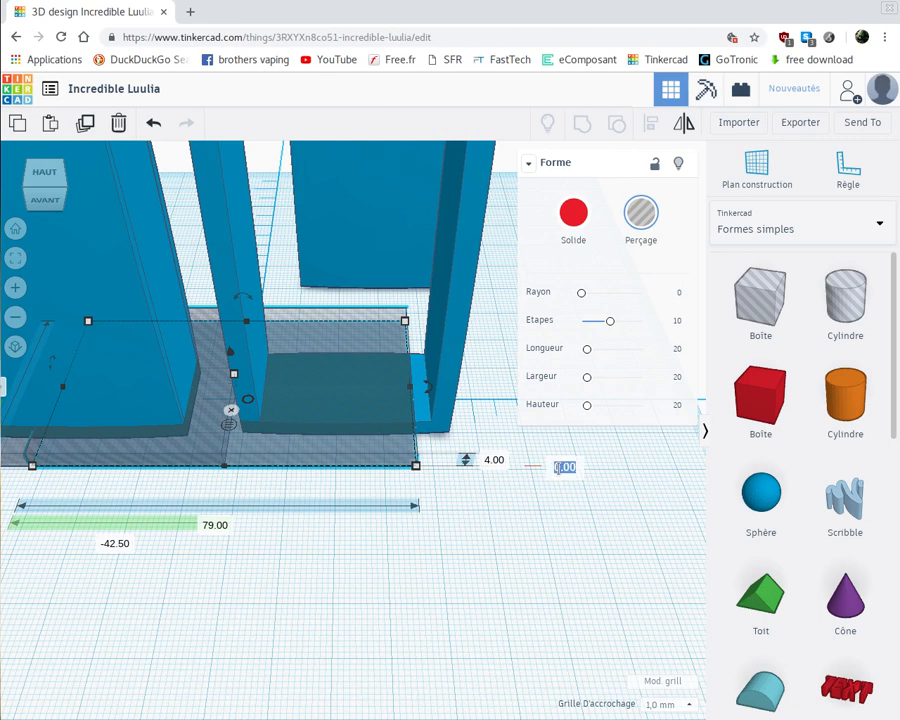
text(79.0)
key(Return)
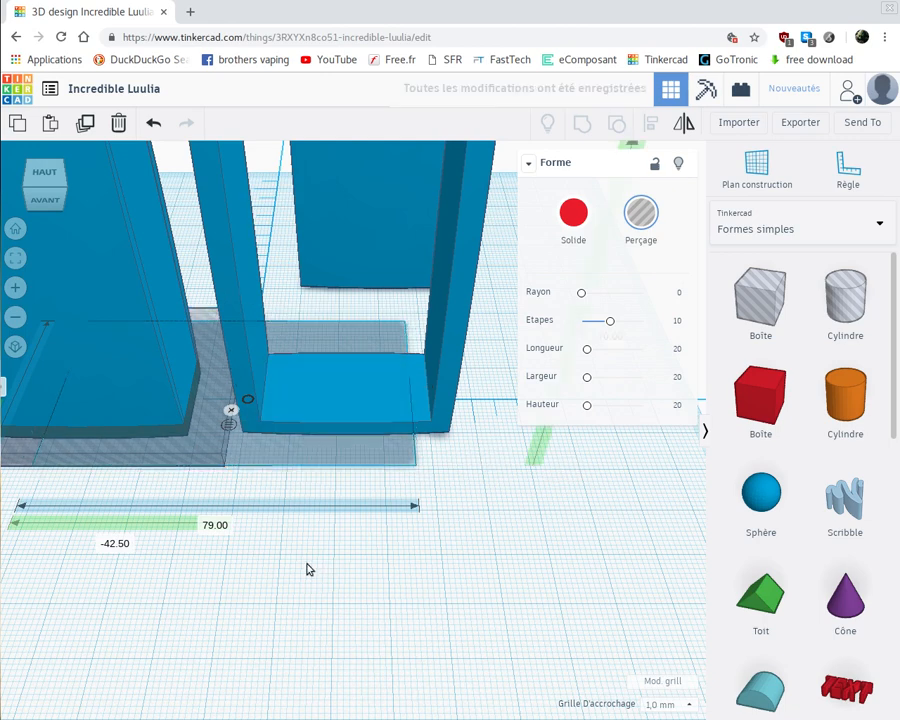
Move the raised flat hole over the top of the uncut body, directly above the lower hole
scroll(306, 566, down, 3)
scroll(314, 578, down, 5)
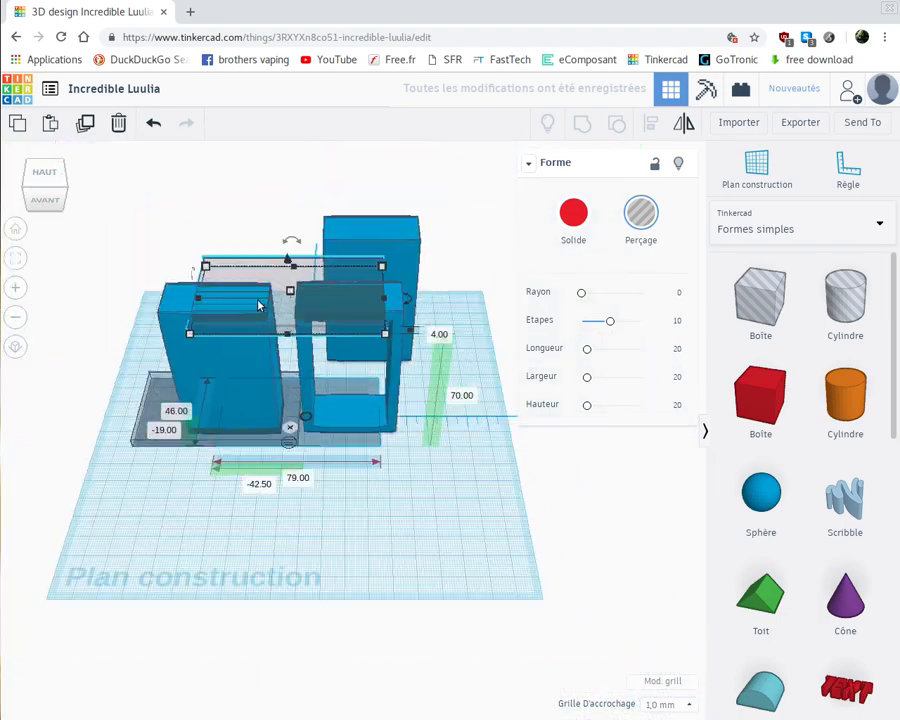
drag(278, 332, 182, 332)
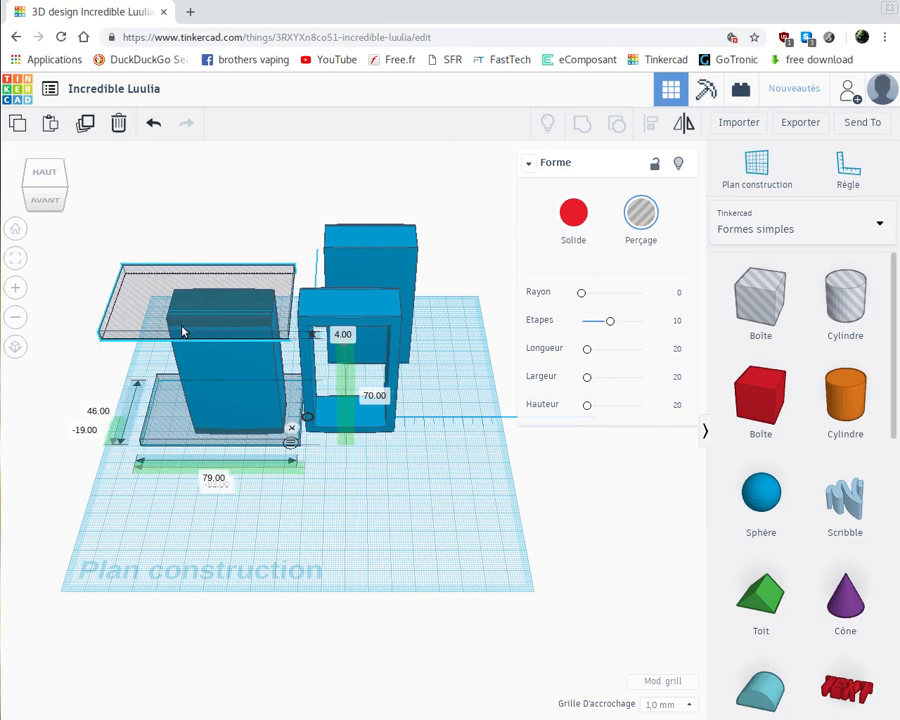
drag(190, 427, 191, 428)
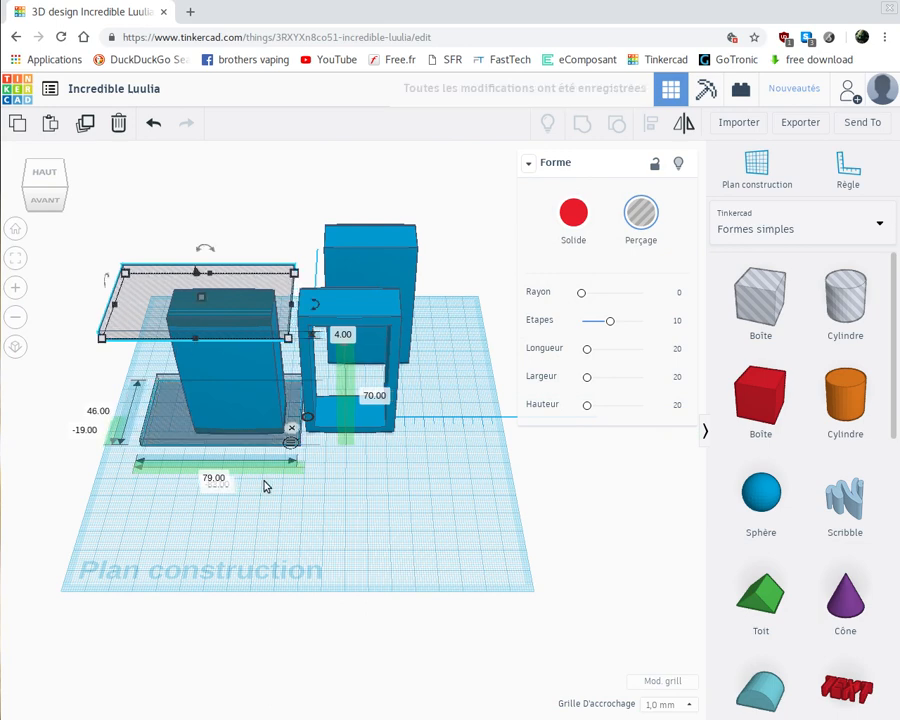
Group the uncut body with the flat holes at its base and top to trim both ends
click(251, 472)
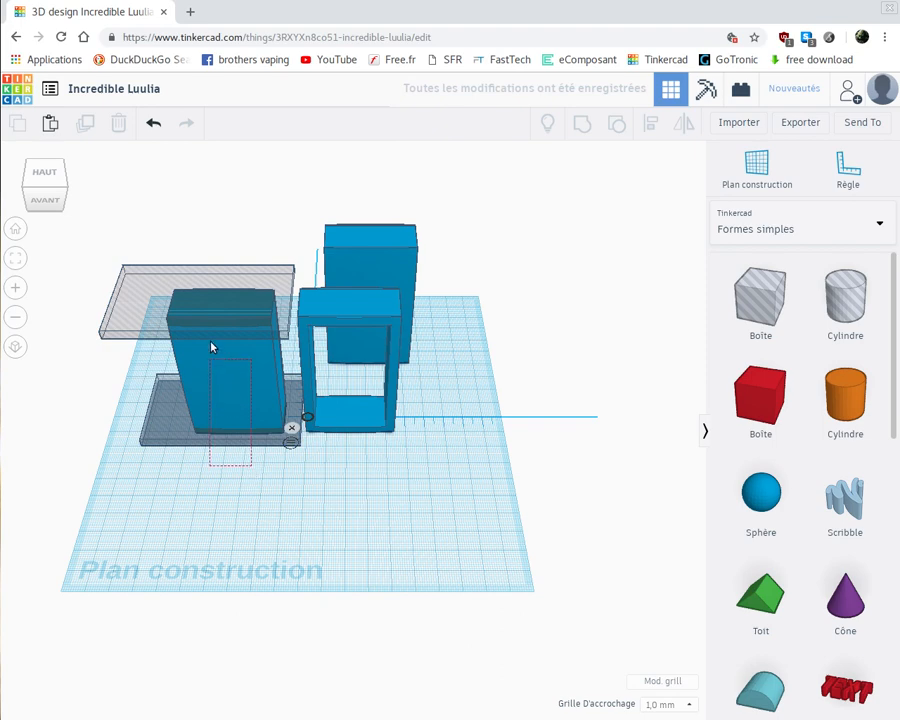
click(259, 315)
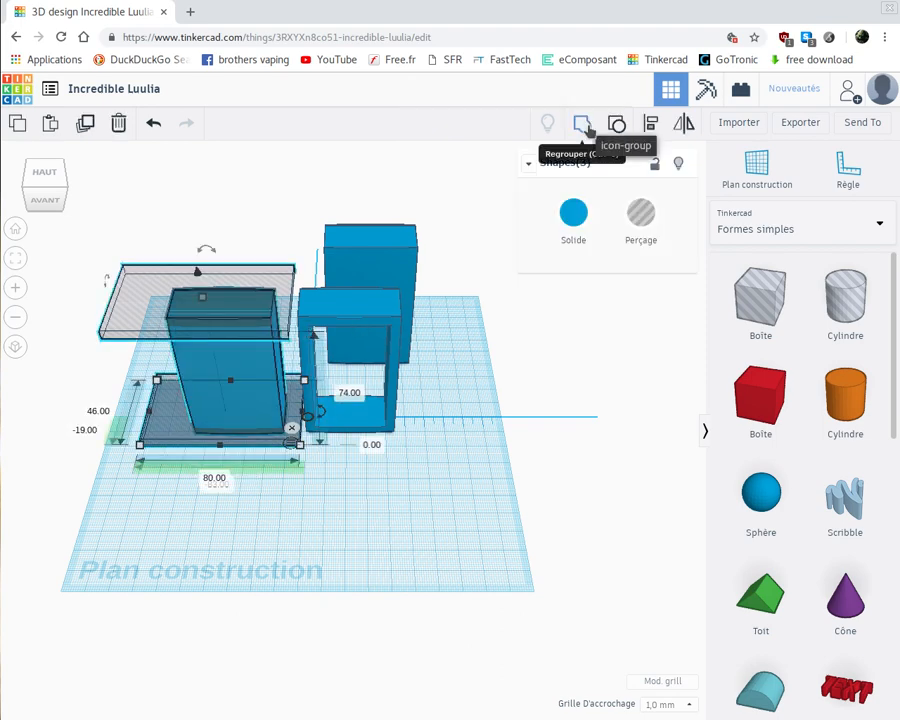
click(170, 506)
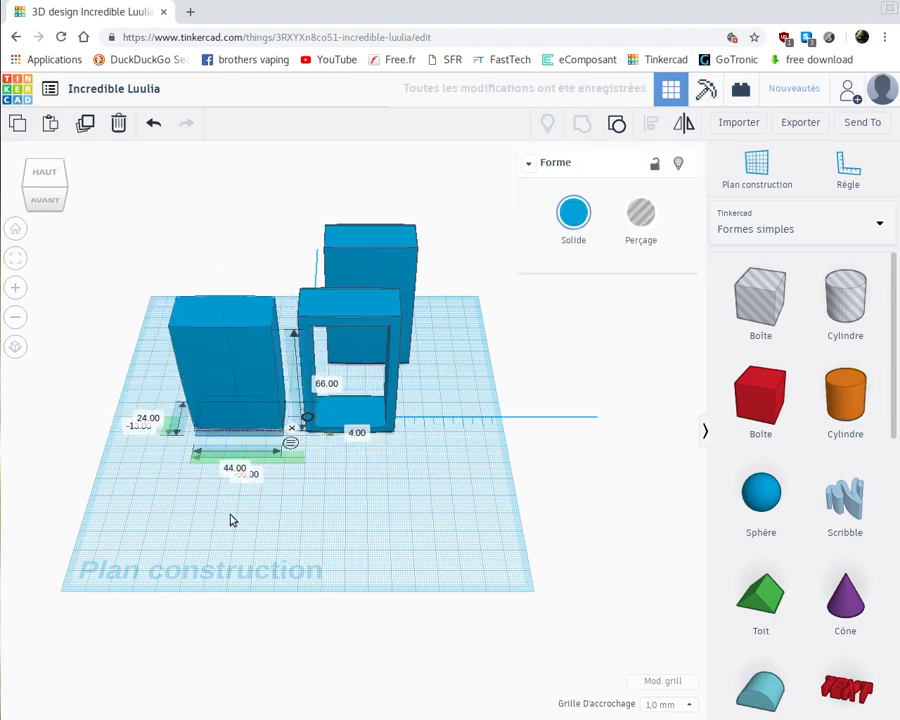
Set the trimmed body's depth to 16 mm and its front-to-back distance from the ruler origin to -8 mm
right_drag(231, 518, 431, 500)
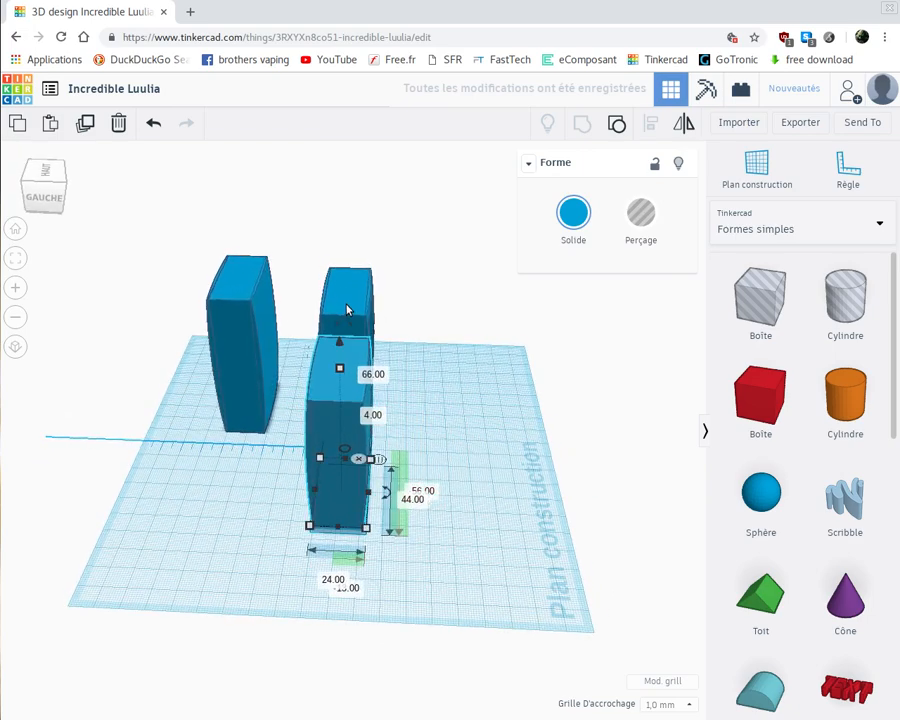
click(333, 581)
key(BackSpace)
text(16)
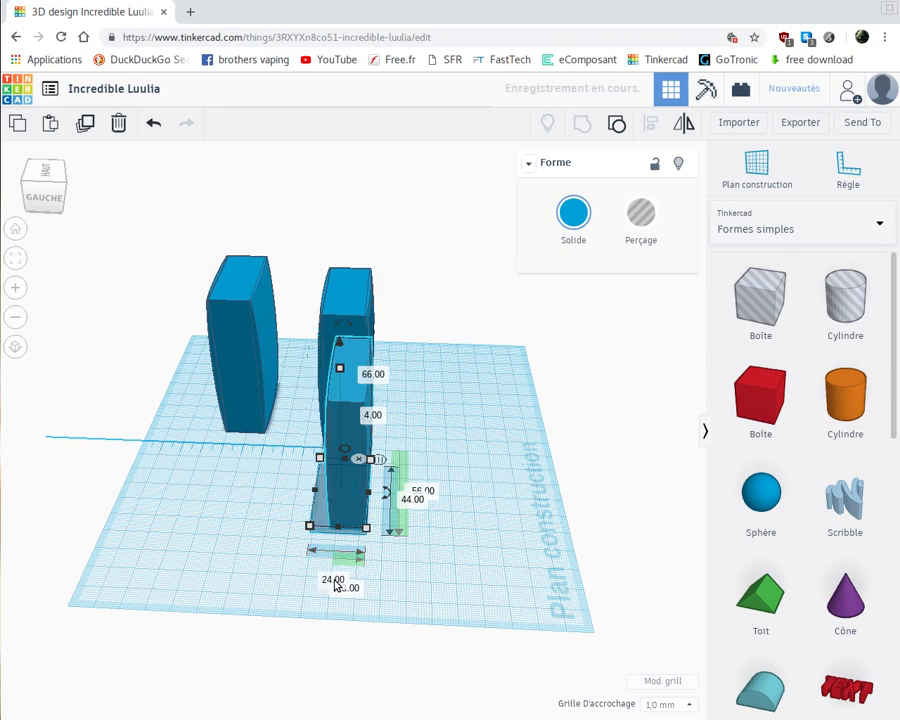
key(Return)
click(347, 591)
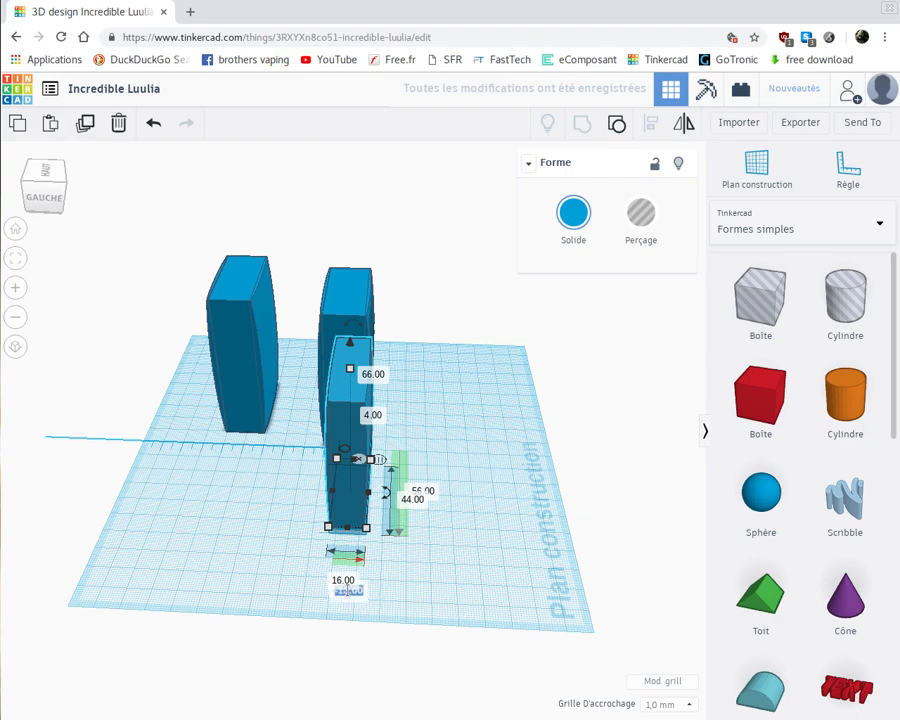
key(BackSpace)
text(-8)
key(Return)
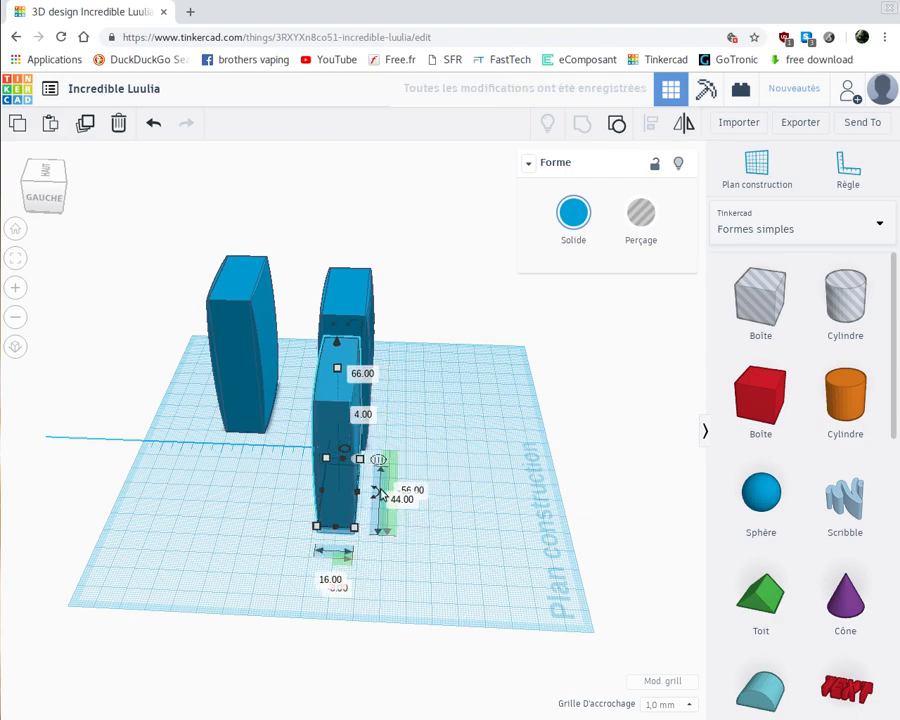
Turn the trimmed body into a hole and stretch it sideways through the frame to about 115 mm long
right_drag(380, 492, 240, 488)
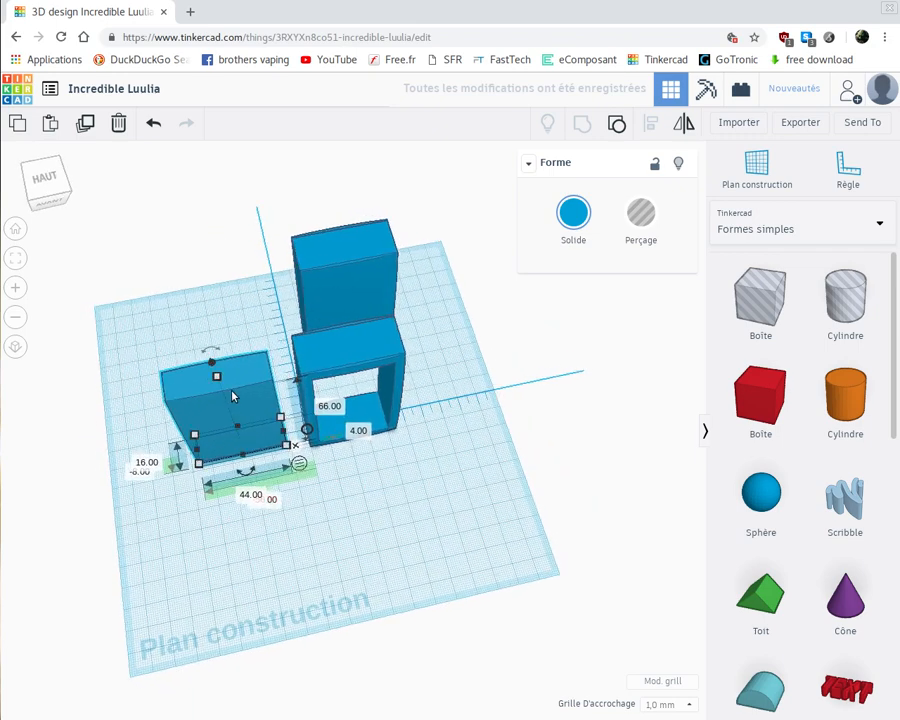
click(642, 216)
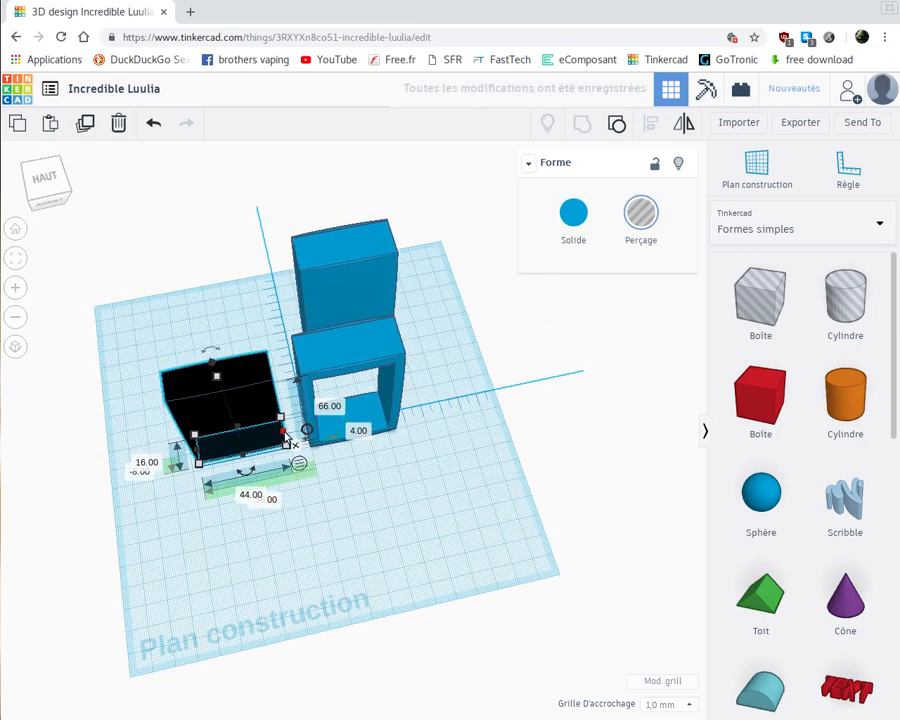
drag(285, 433, 418, 398)
Group the stretched hole with the frame to cut an opening through the frame's side walls
right_drag(394, 526, 387, 569)
drag(258, 397, 332, 452)
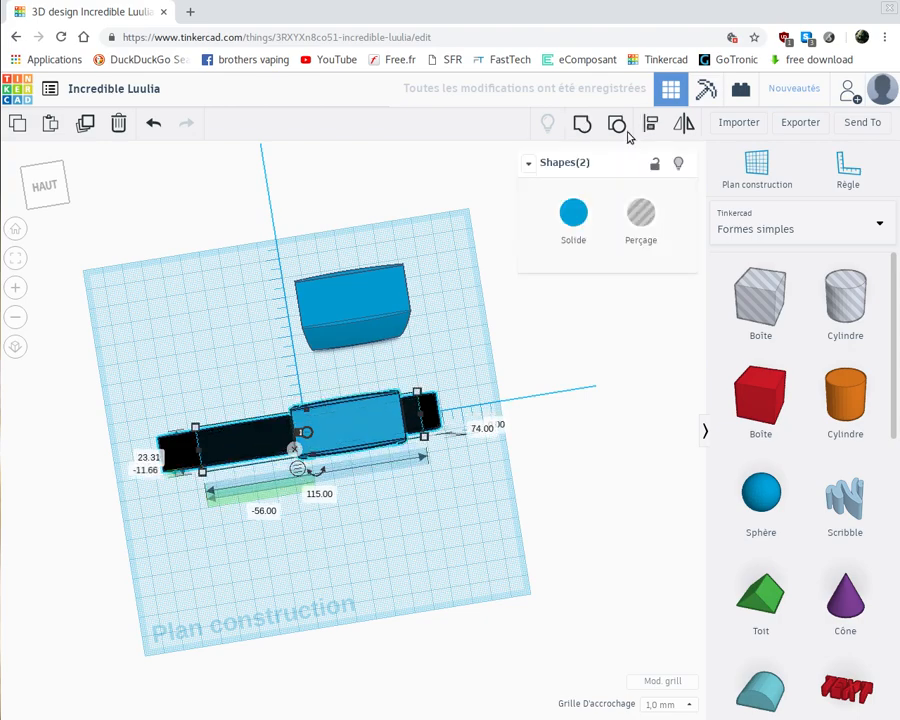
click(291, 578)
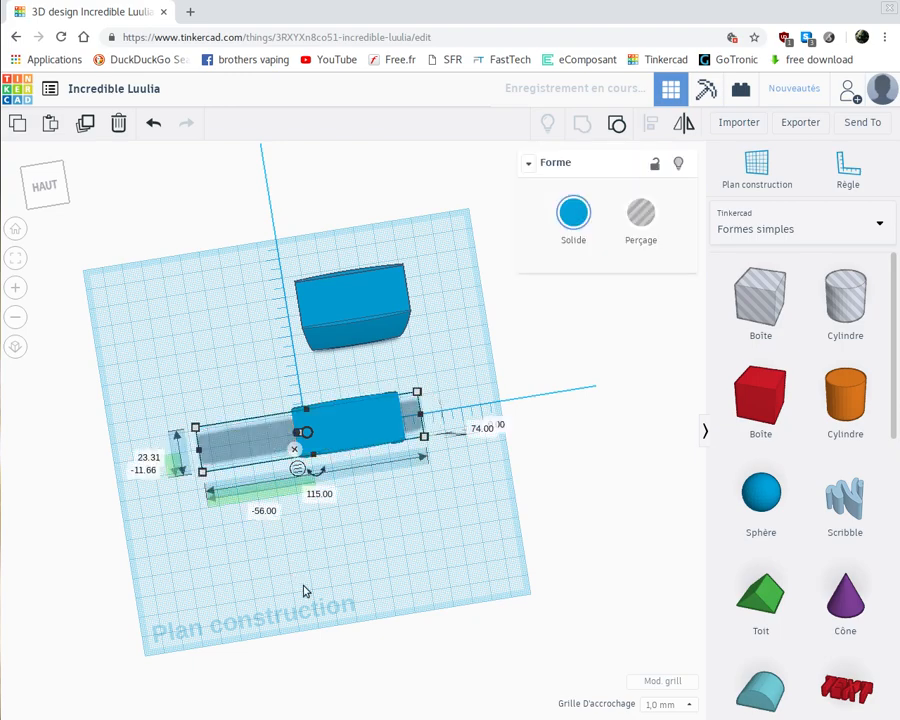
Move the cut frame away from the ruler origin to about -89 mm sideways and 31 mm back
right_drag(284, 535, 247, 480)
click(388, 292)
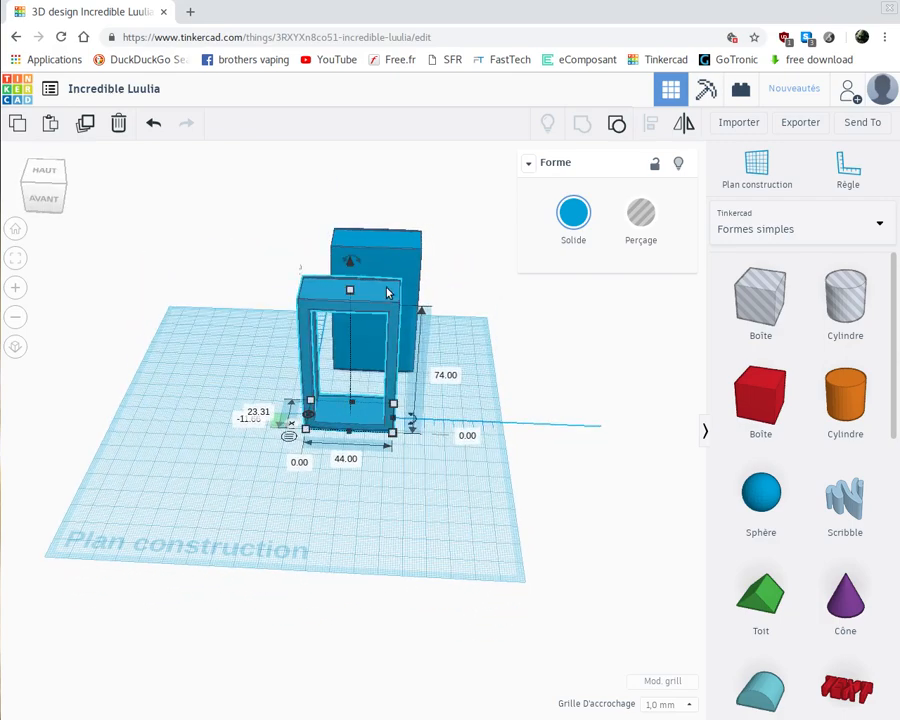
drag(378, 297, 195, 240)
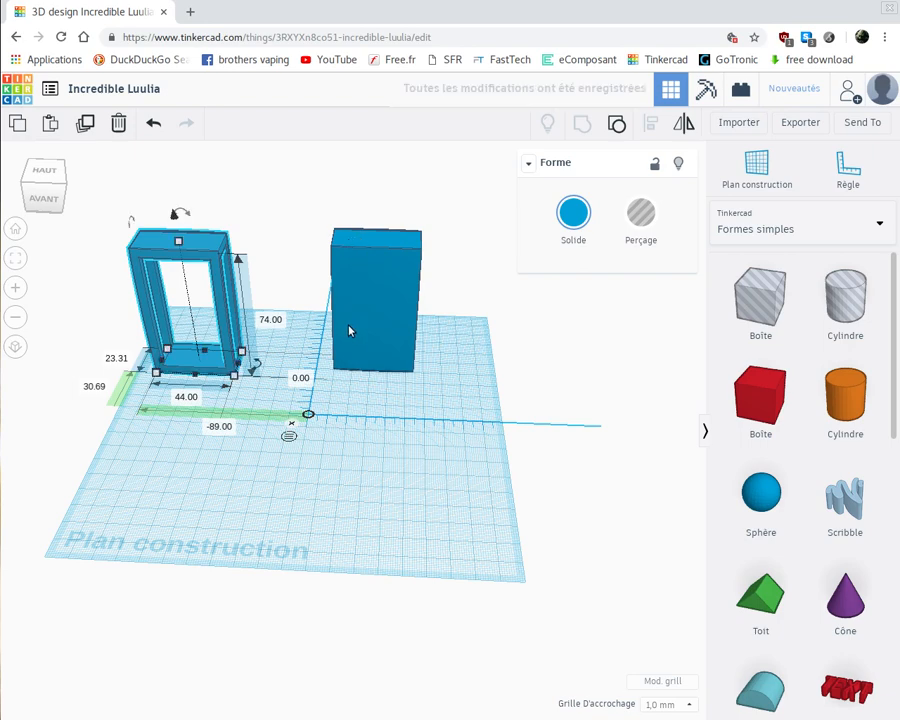
Move the remaining solid body to the ruler origin and set its front-to-back distance to -12 mm
drag(349, 349, 335, 275)
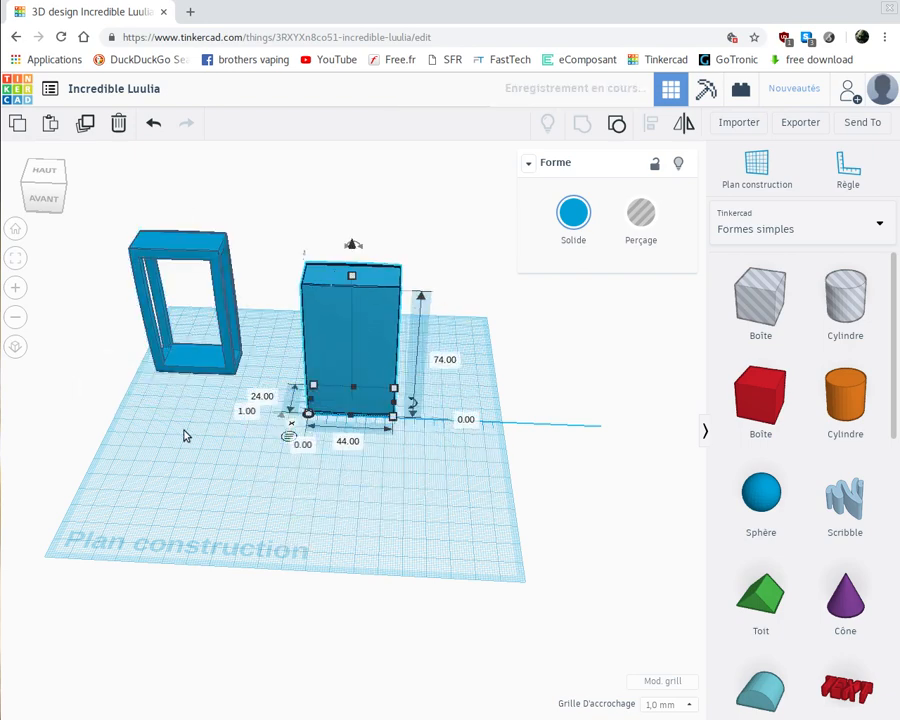
right_drag(185, 432, 281, 490)
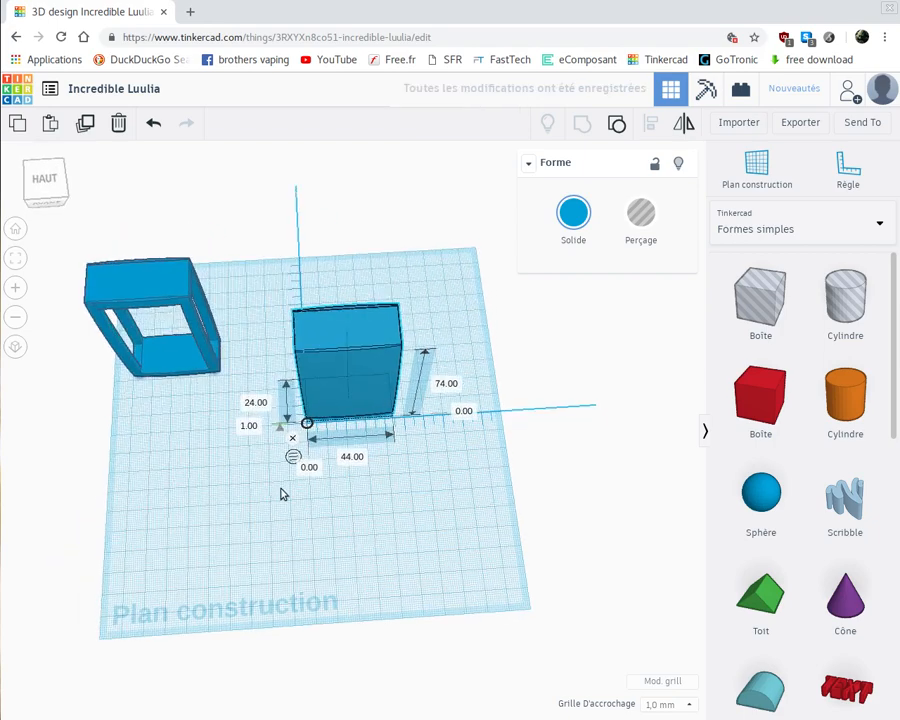
click(252, 427)
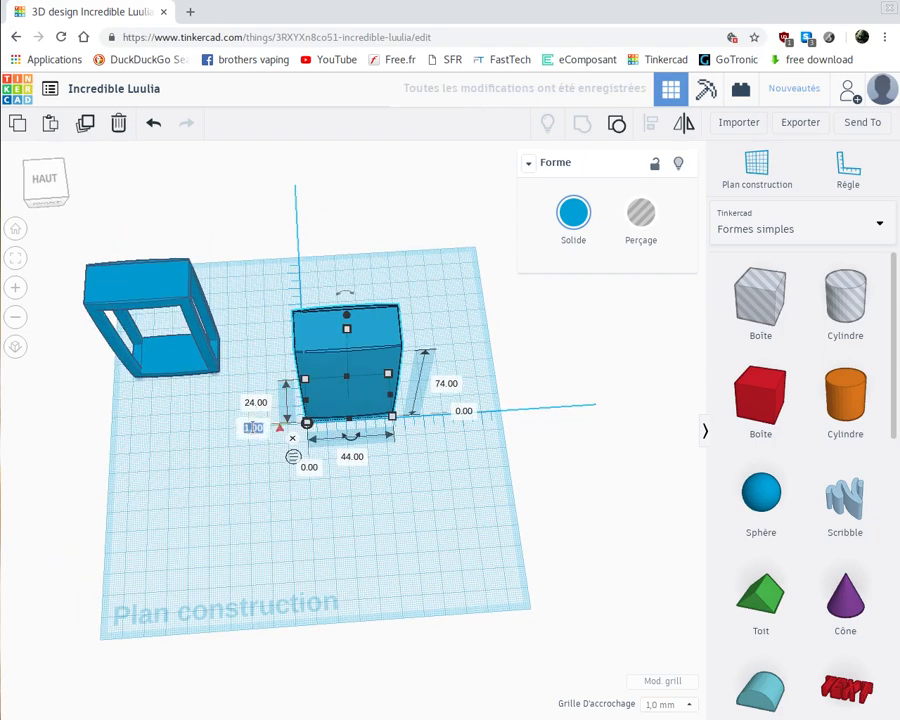
key(BackSpace)
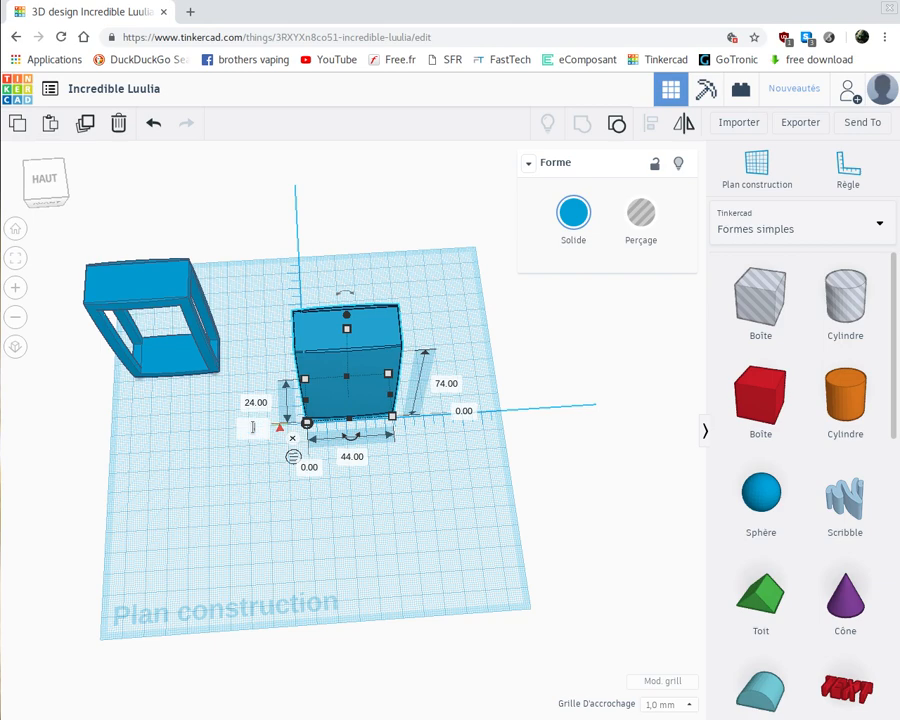
text(-12)
key(Return)
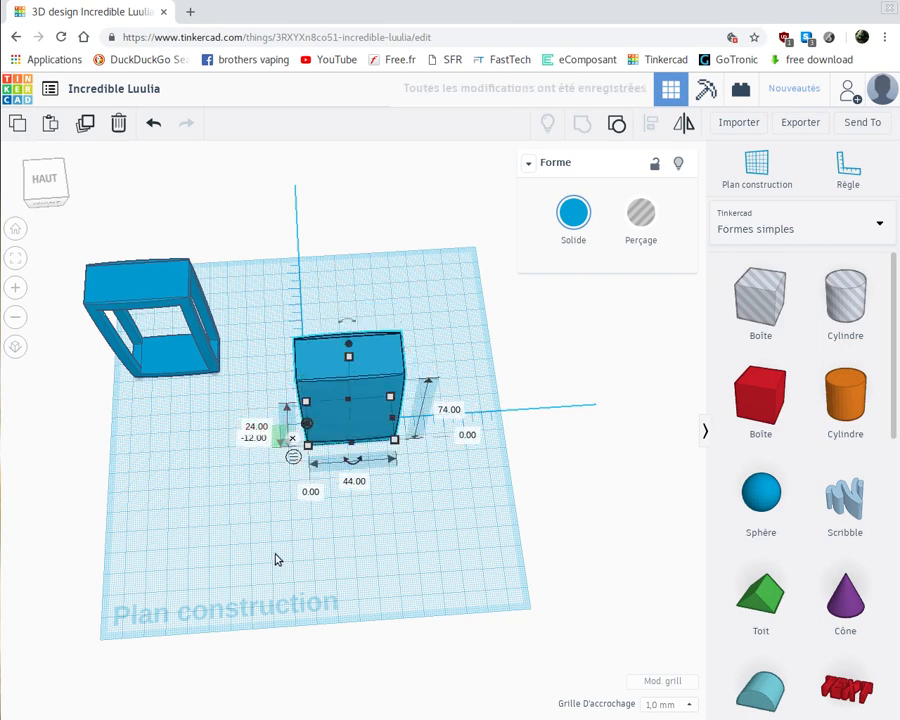
click(278, 557)
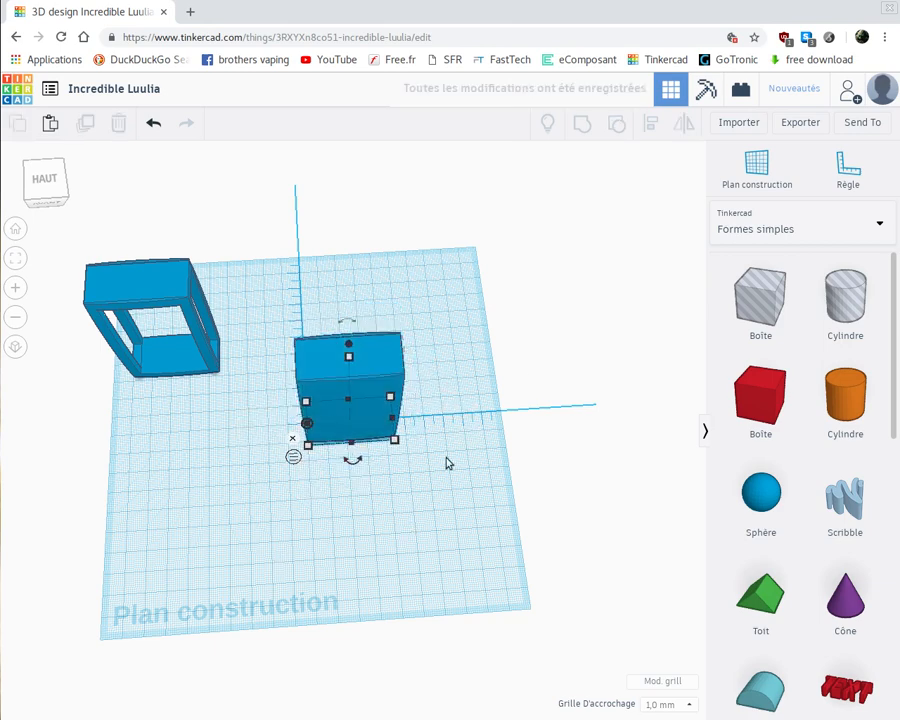
Import motif_flore.svg from the Bureau folder at a reduced scale giving a 41.4 by 35.4 mm plate
click(730, 124)
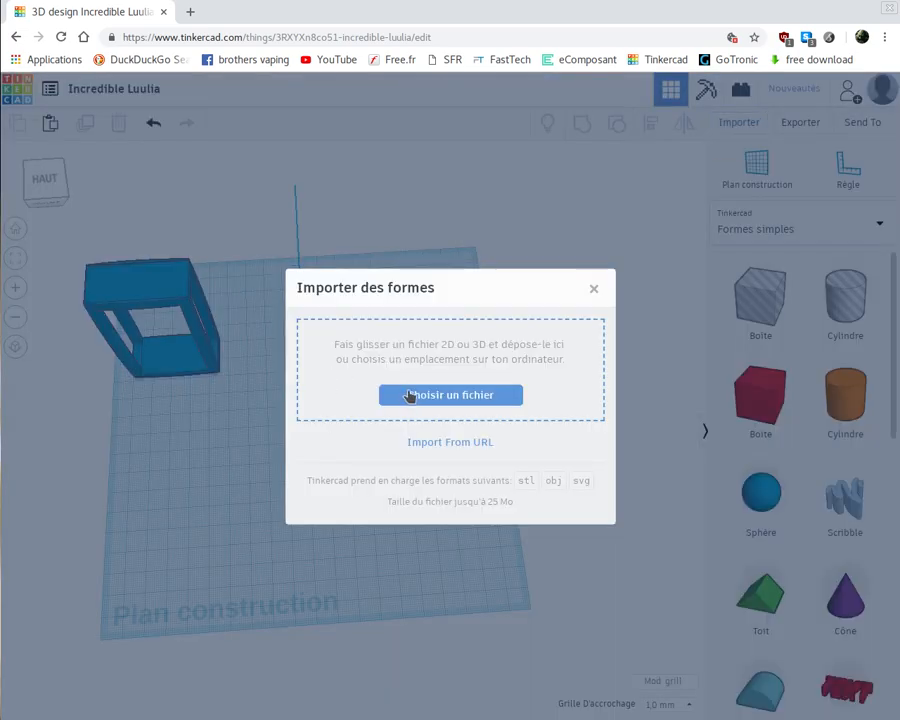
click(409, 396)
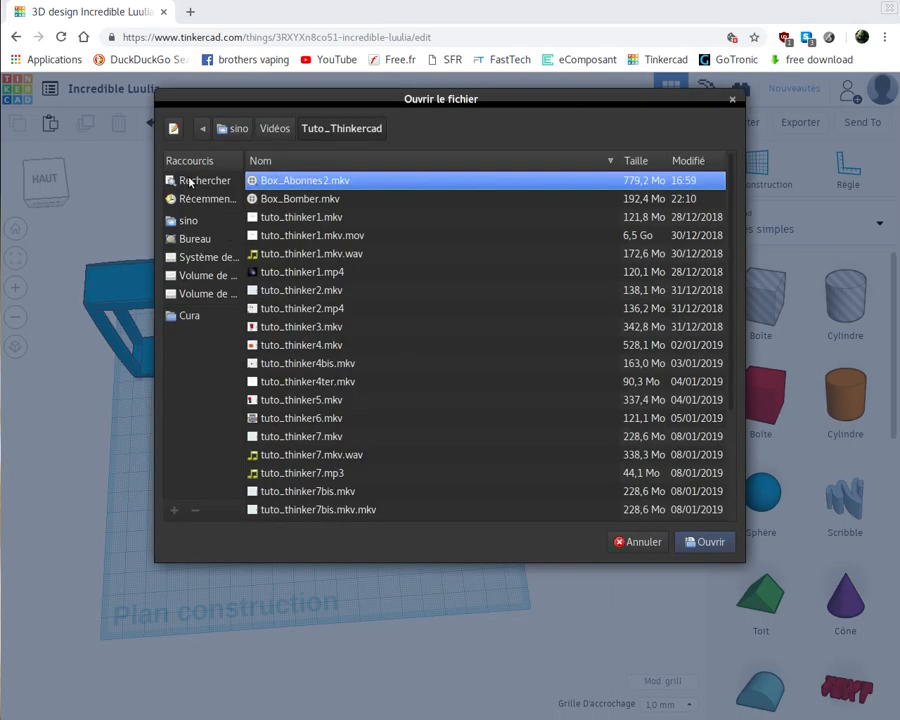
click(190, 240)
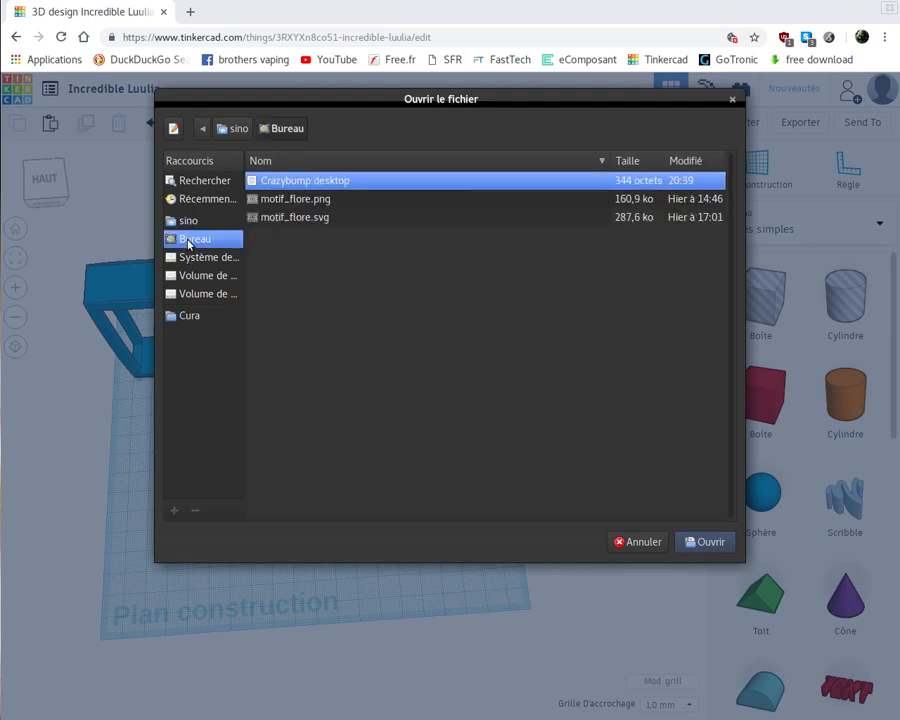
click(293, 218)
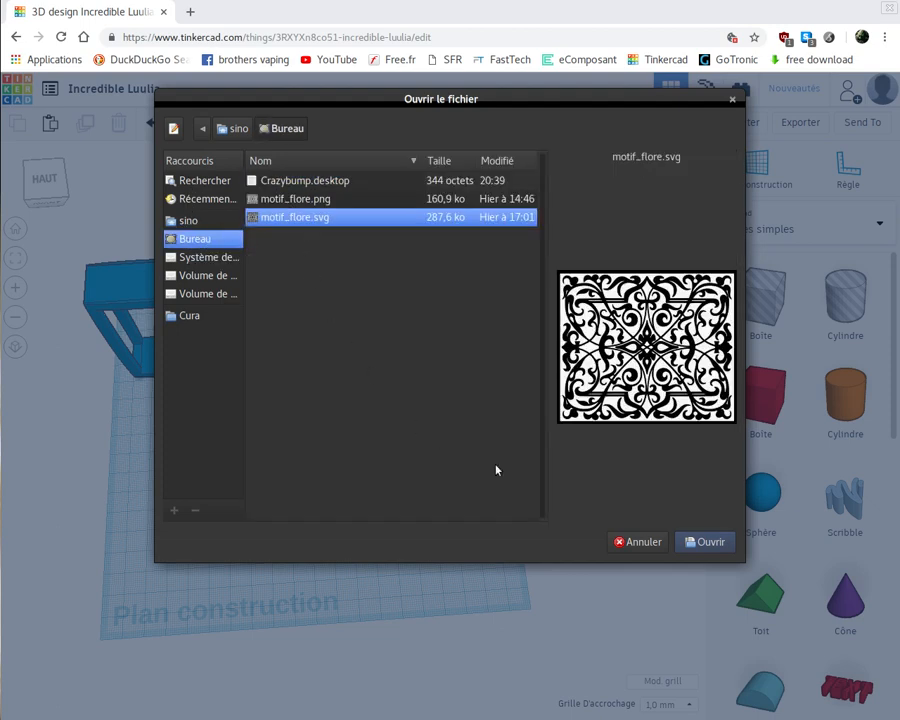
click(706, 543)
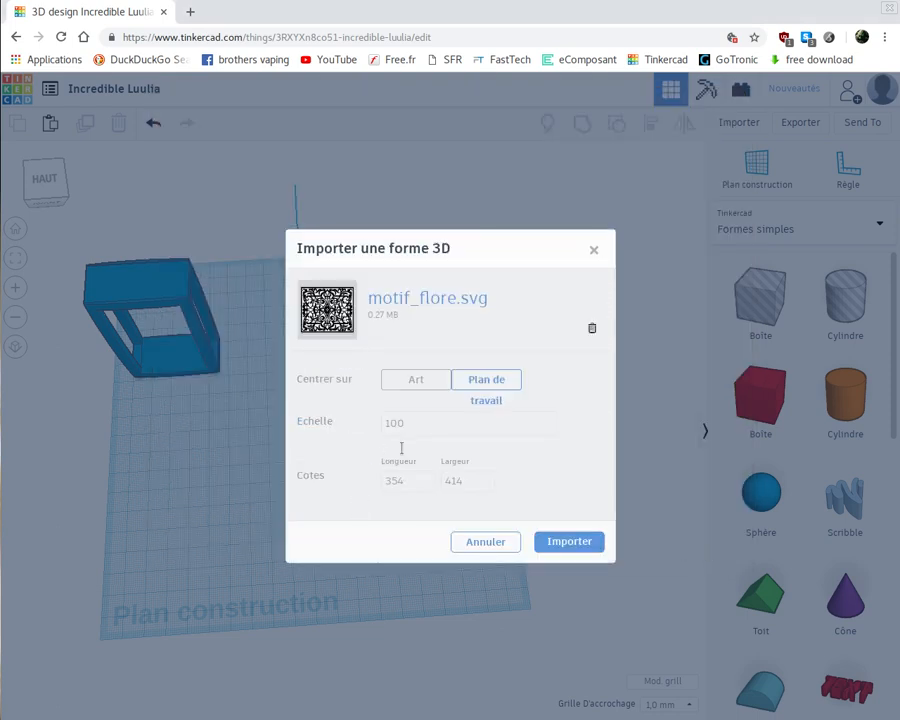
drag(404, 421, 394, 421)
click(548, 543)
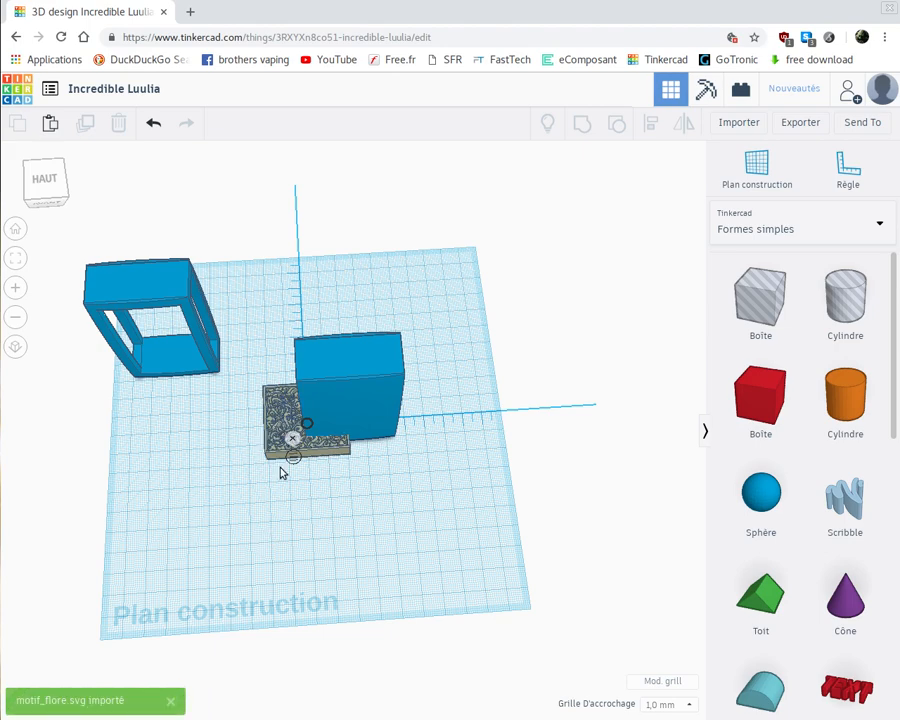
Move the imported floral plate in front of the solid body, to about -60 mm from the ruler origin
drag(296, 428, 333, 507)
scroll(333, 507, up, 5)
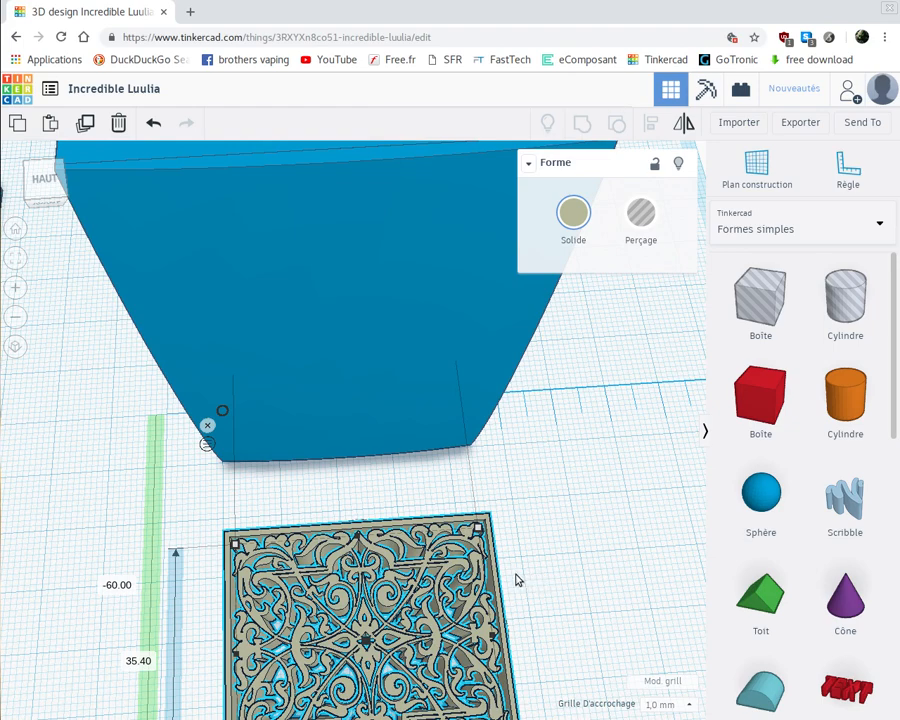
scroll(510, 576, down, 2)
scroll(505, 572, down, 3)
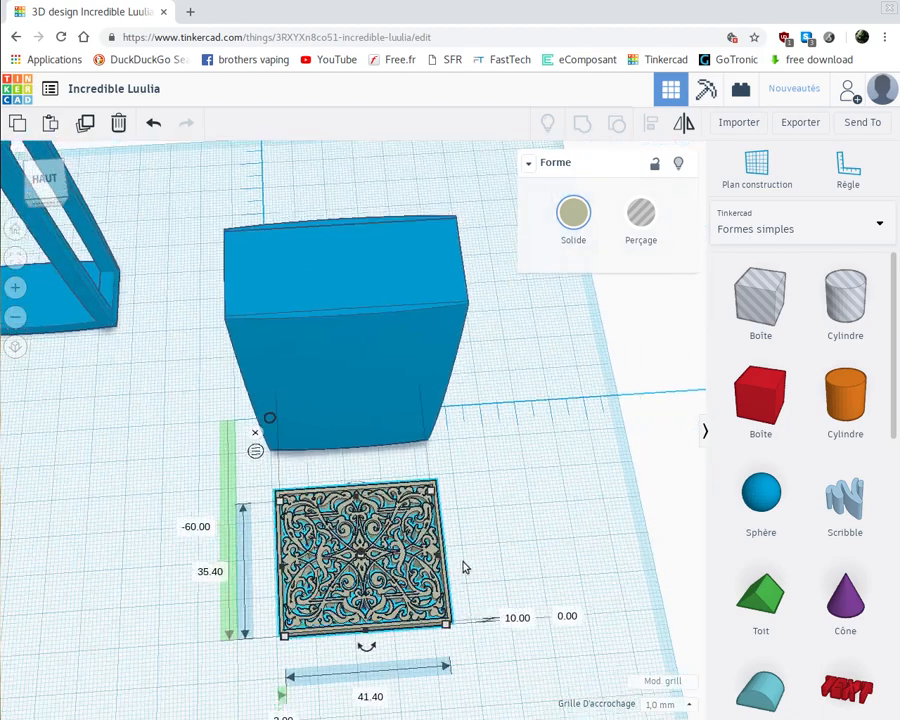
scroll(344, 592, up, 6)
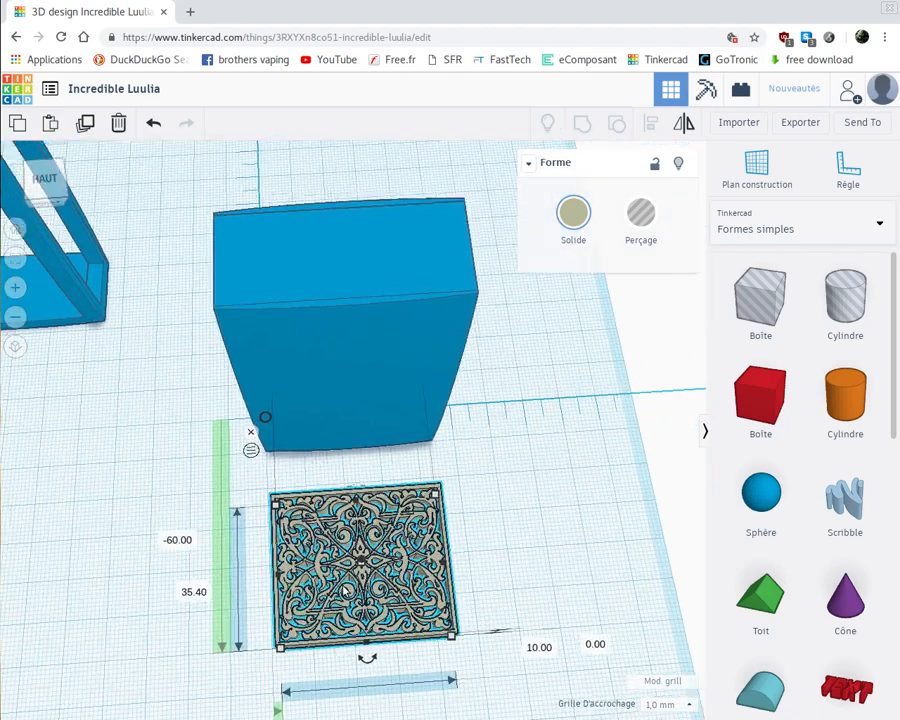
scroll(344, 592, up, 4)
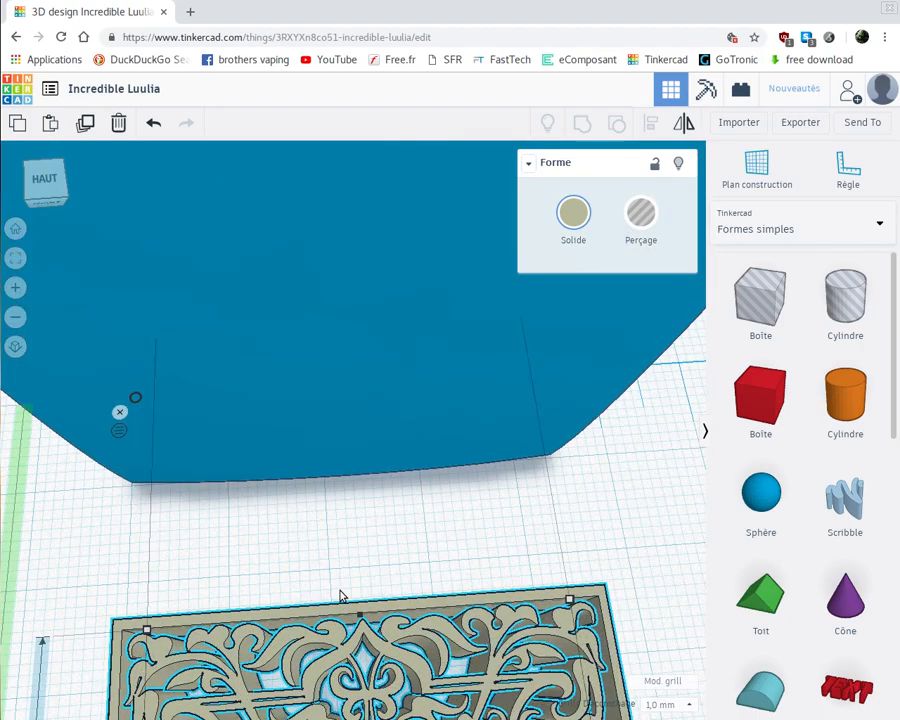
scroll(340, 596, down, 8)
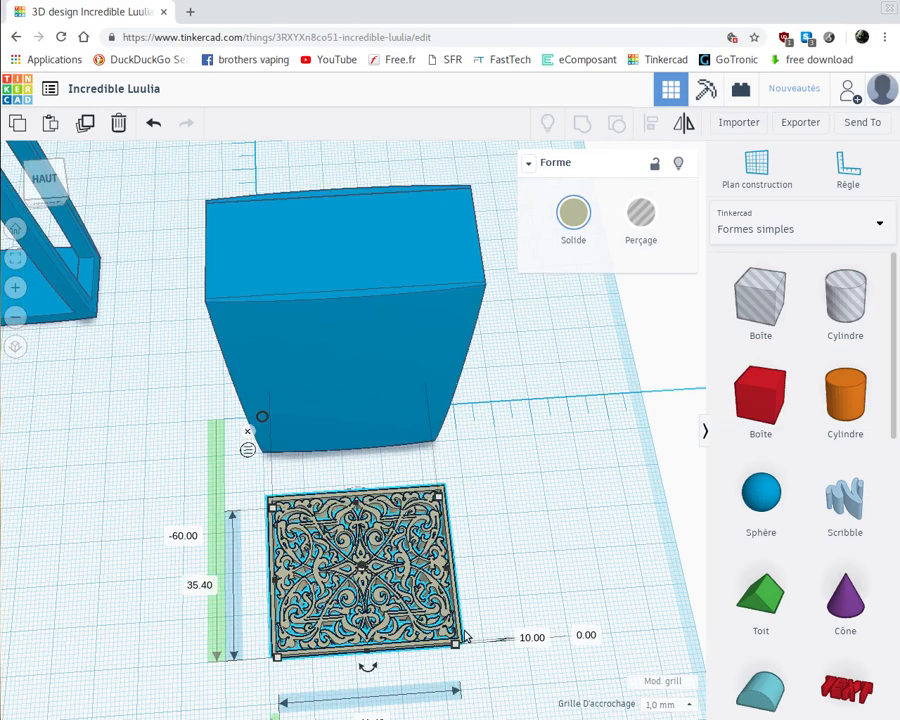
scroll(463, 636, up, 5)
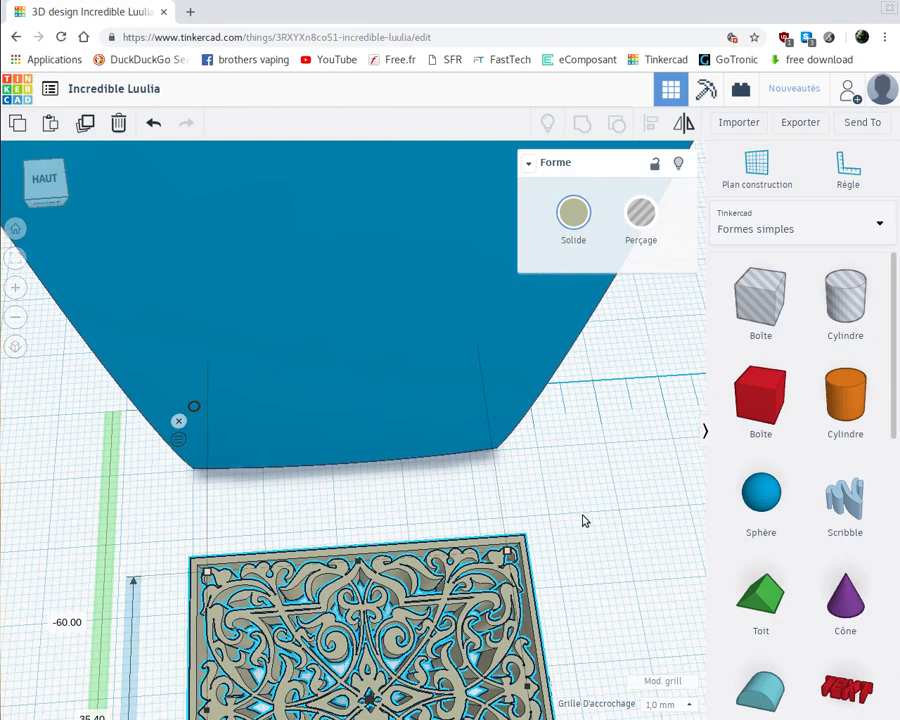
Add a 20 mm box hole beside the floral plate, about -21 mm and -37 mm from the ruler origin
drag(760, 296, 133, 595)
scroll(572, 518, down, 5)
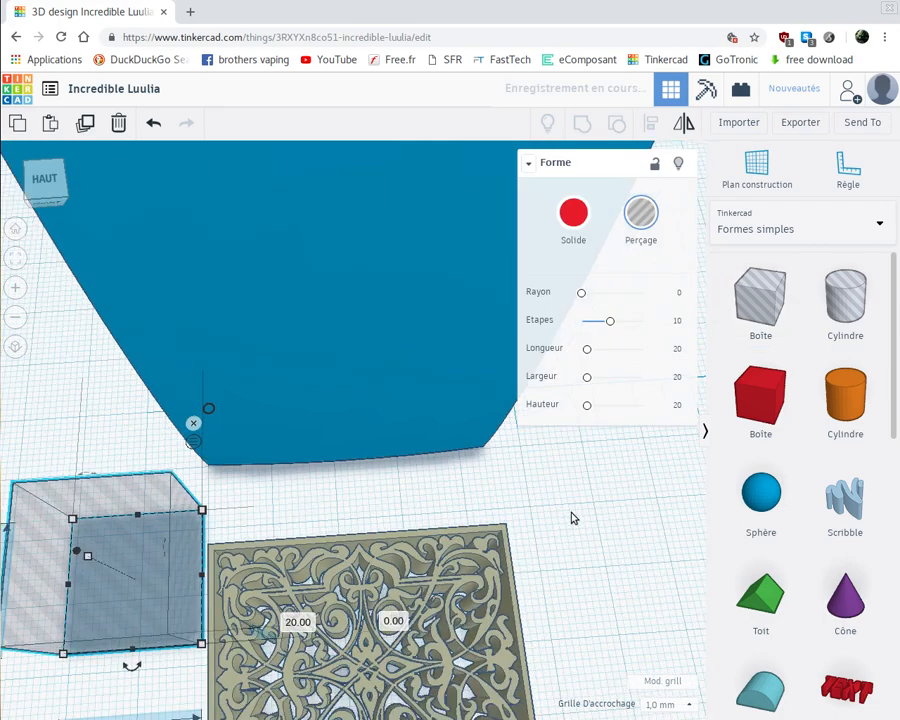
scroll(400, 615, down, 2)
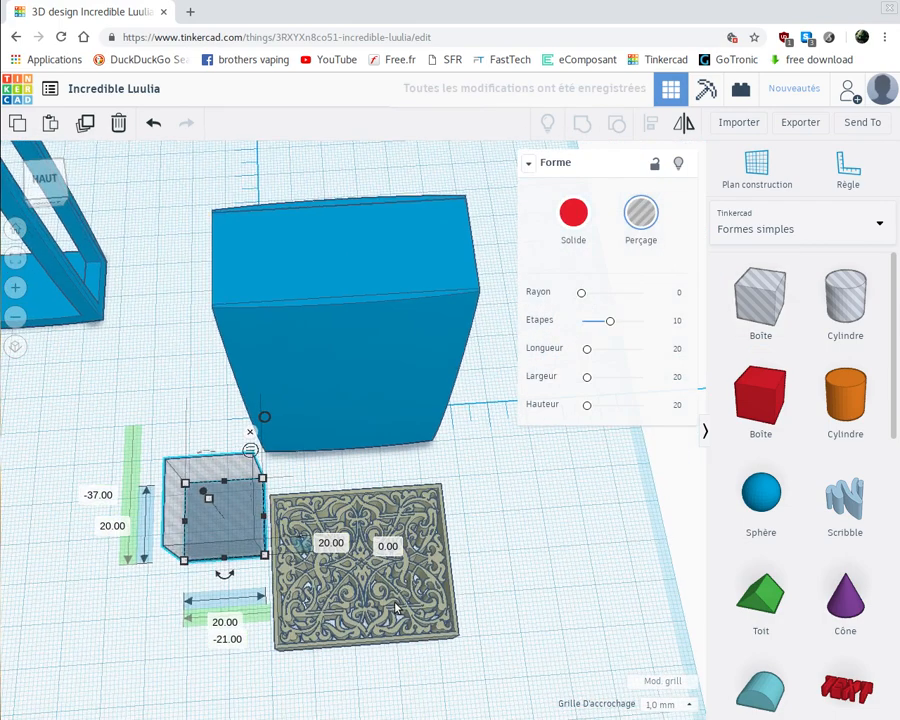
click(402, 609)
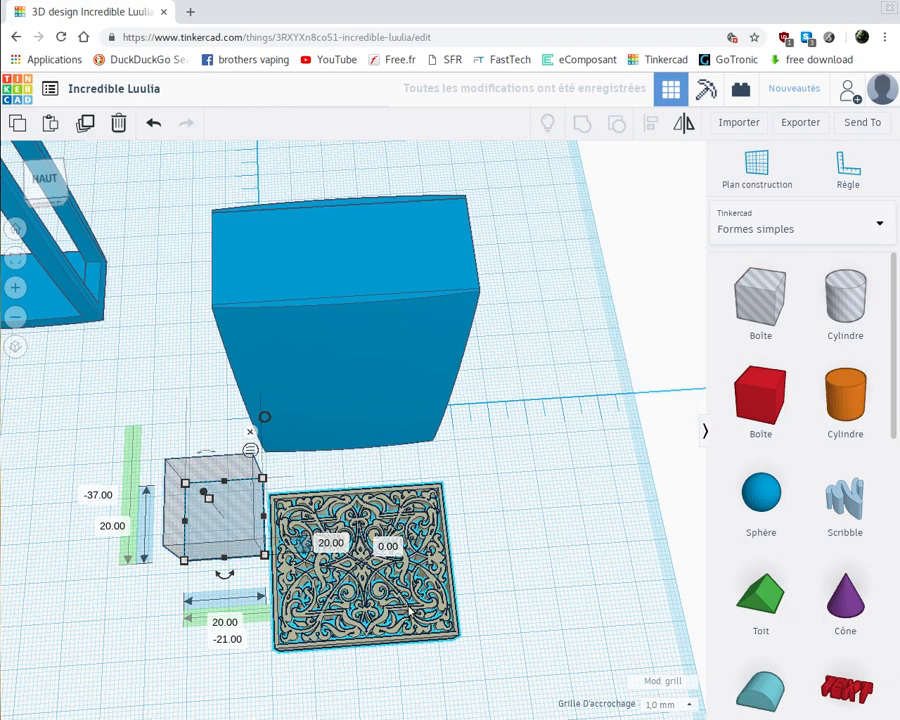
click(224, 537)
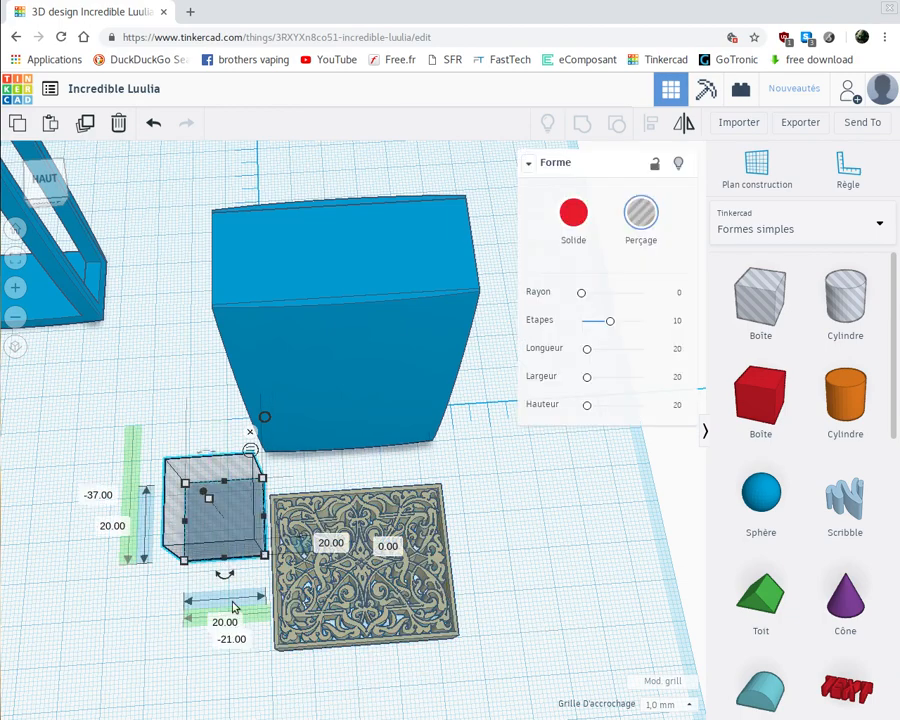
Check the floral plate's height and set the neighbouring box hole's height to 10 mm to match
click(323, 622)
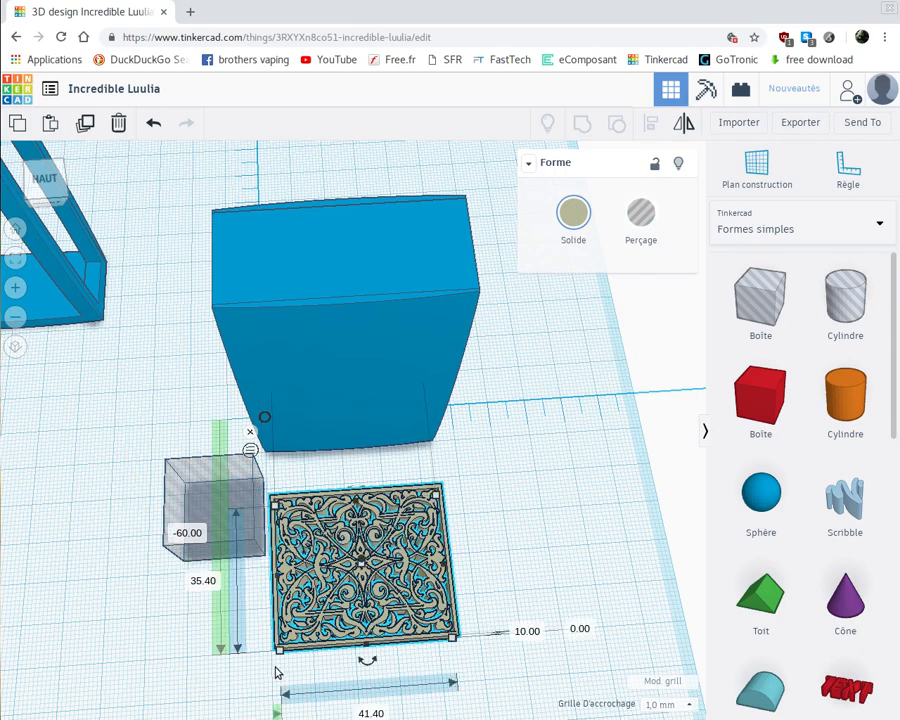
scroll(282, 680, down, 3)
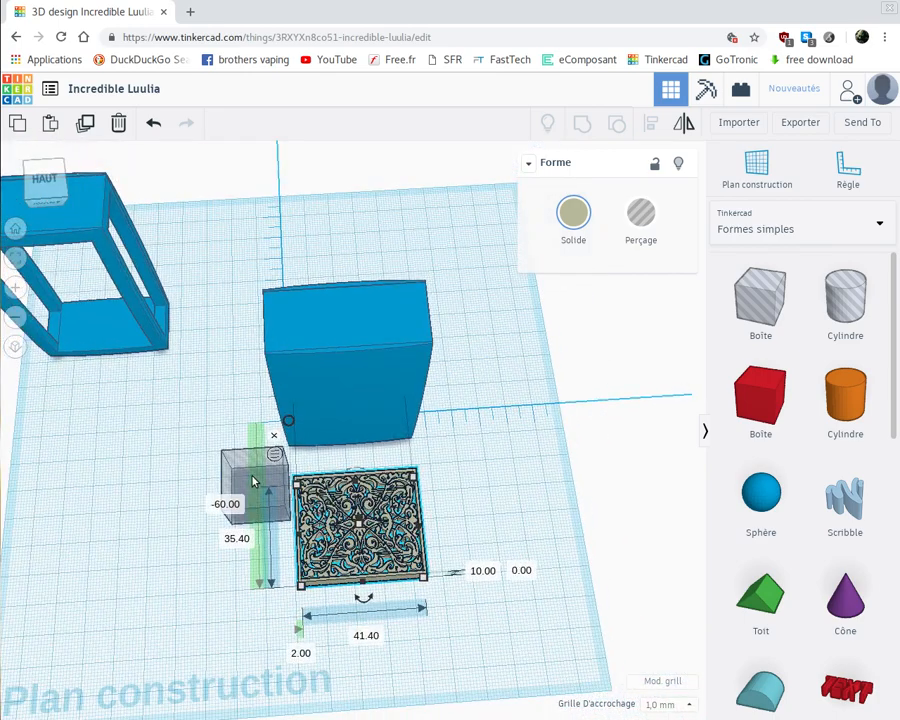
scroll(253, 481, up, 5)
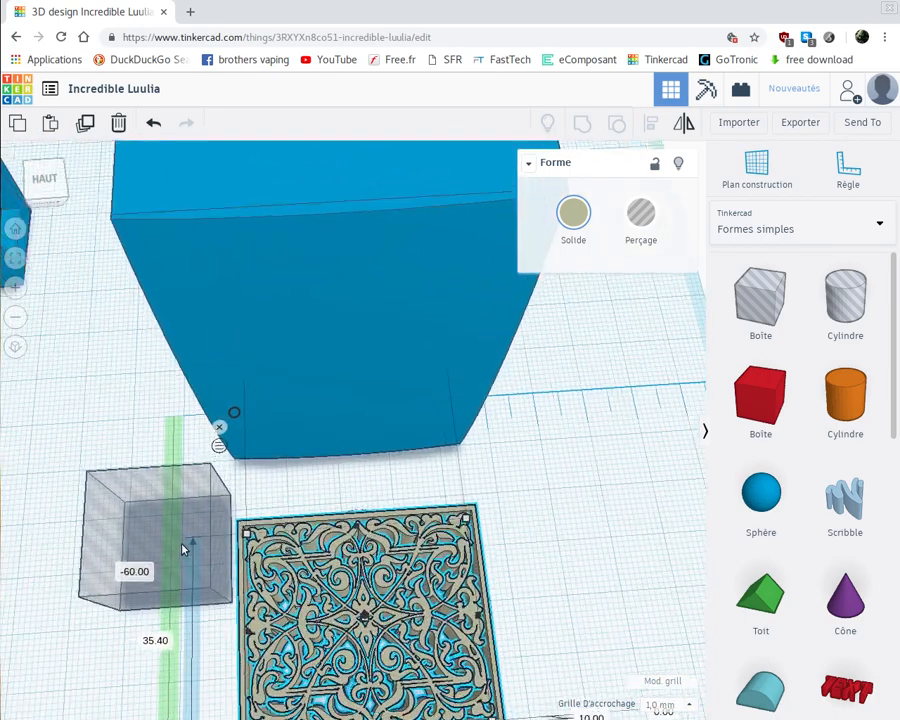
scroll(183, 549, up, 2)
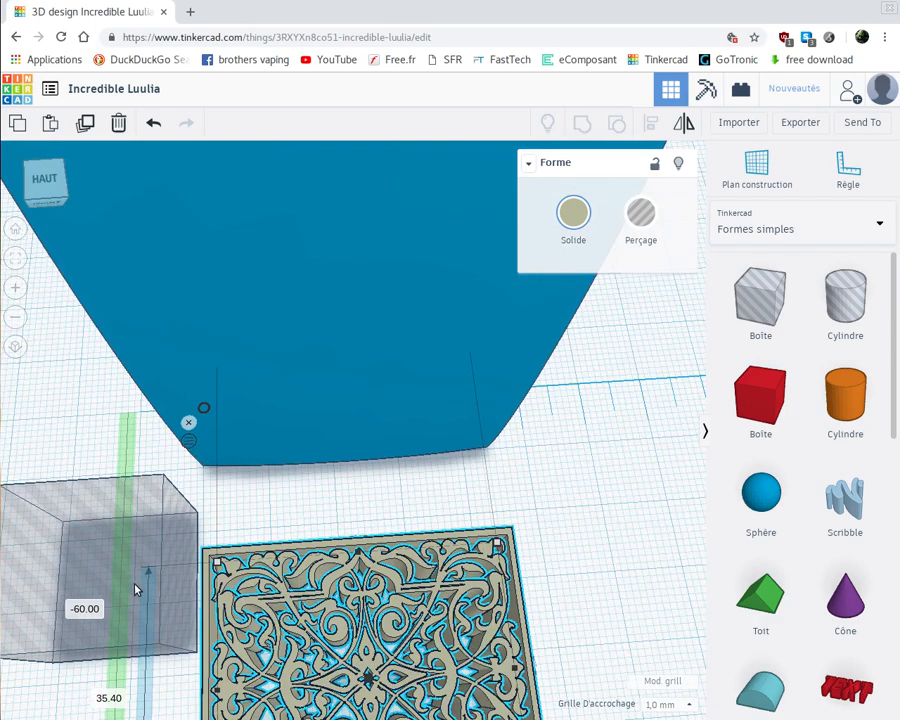
click(145, 607)
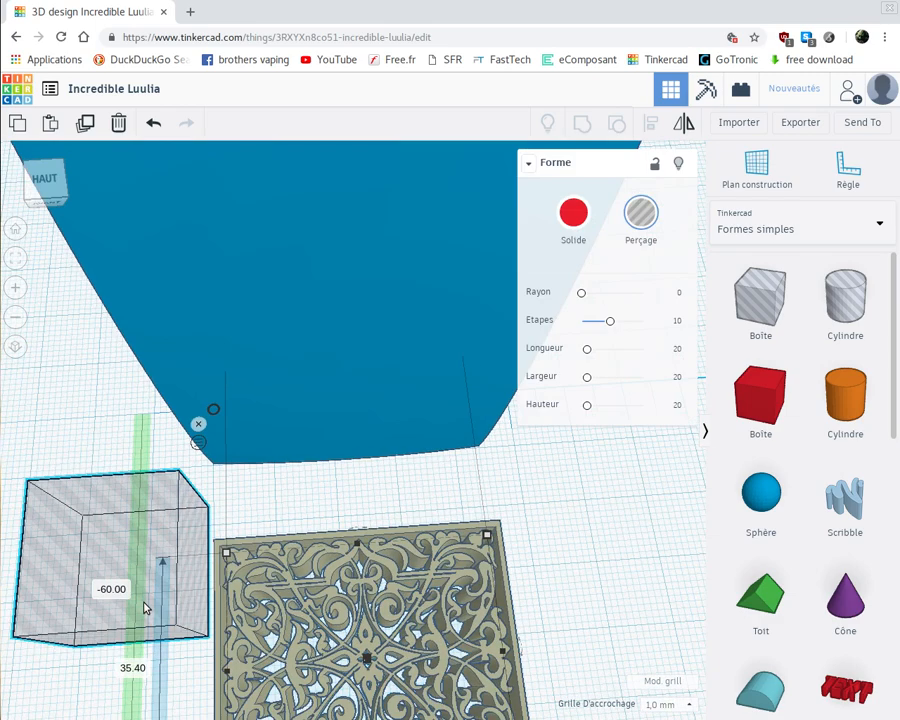
scroll(147, 603, down, 6)
scroll(340, 484, down, 2)
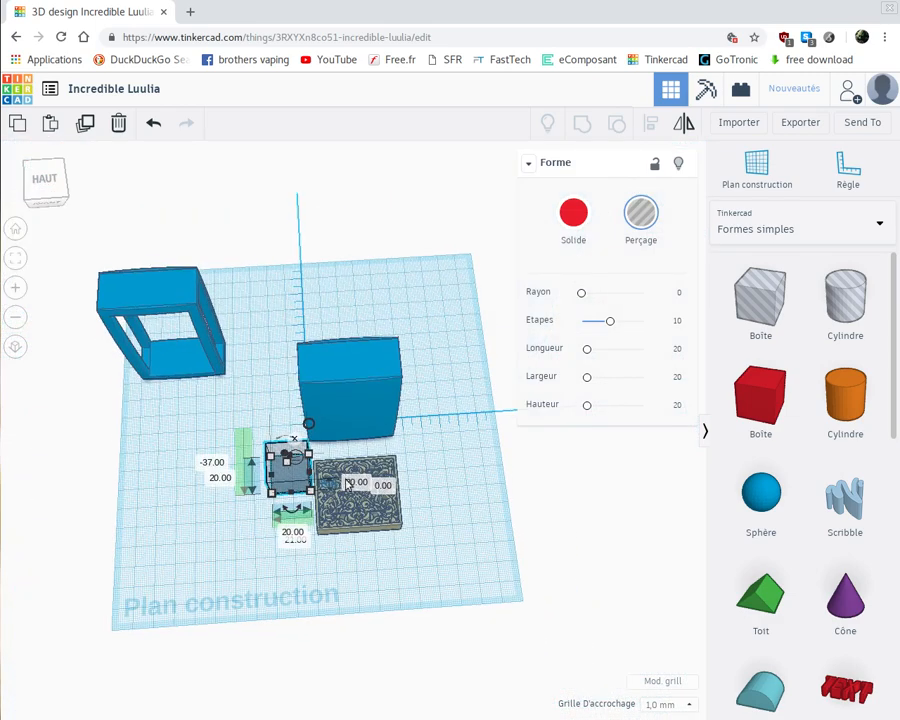
click(349, 484)
text(10)
key(Return)
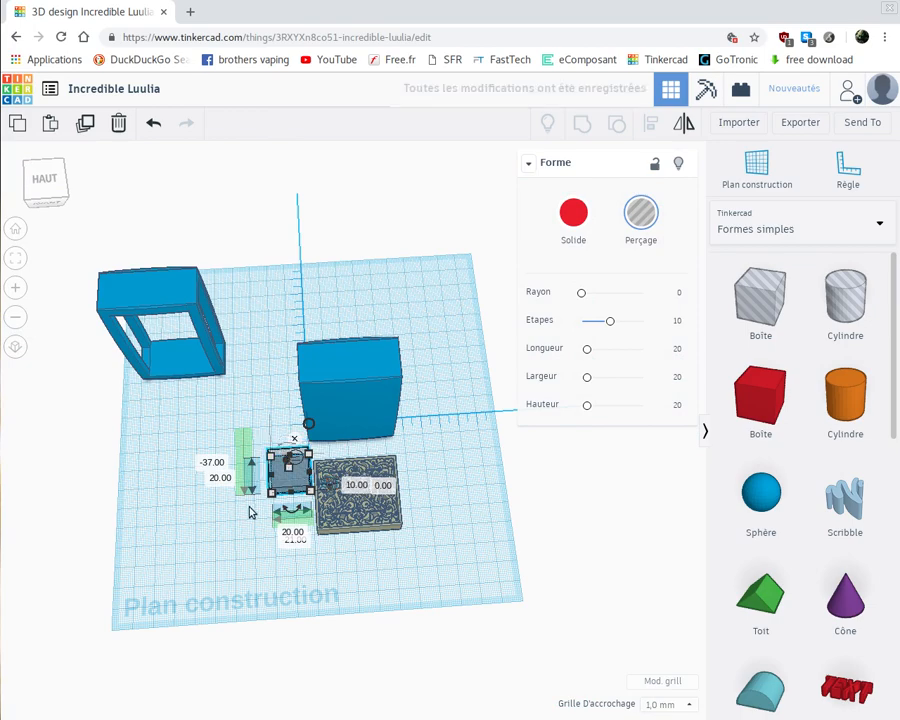
Move the box hole onto the floral plate's side border, about -17 mm from the ruler origin, and lengthen it to 37 mm along that edge
scroll(250, 512, up, 6)
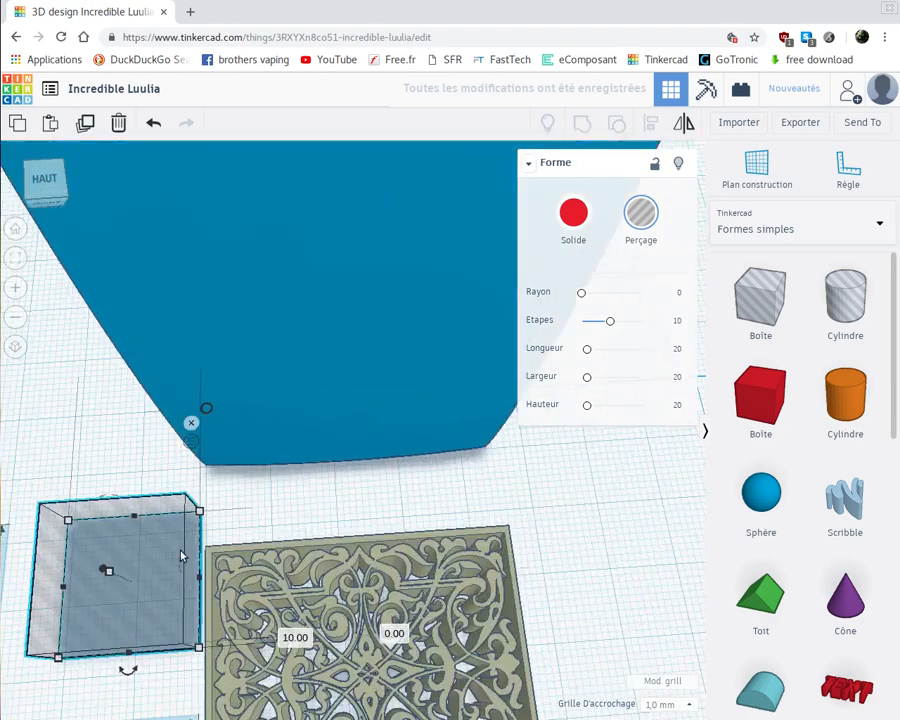
drag(139, 592, 170, 637)
scroll(272, 545, down, 1)
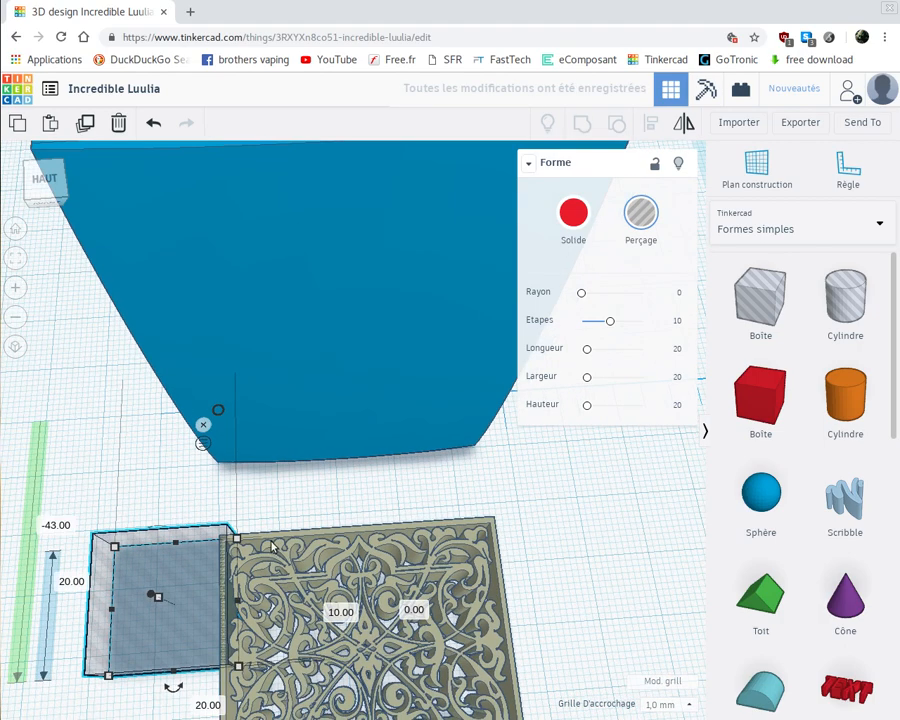
scroll(272, 545, down, 3)
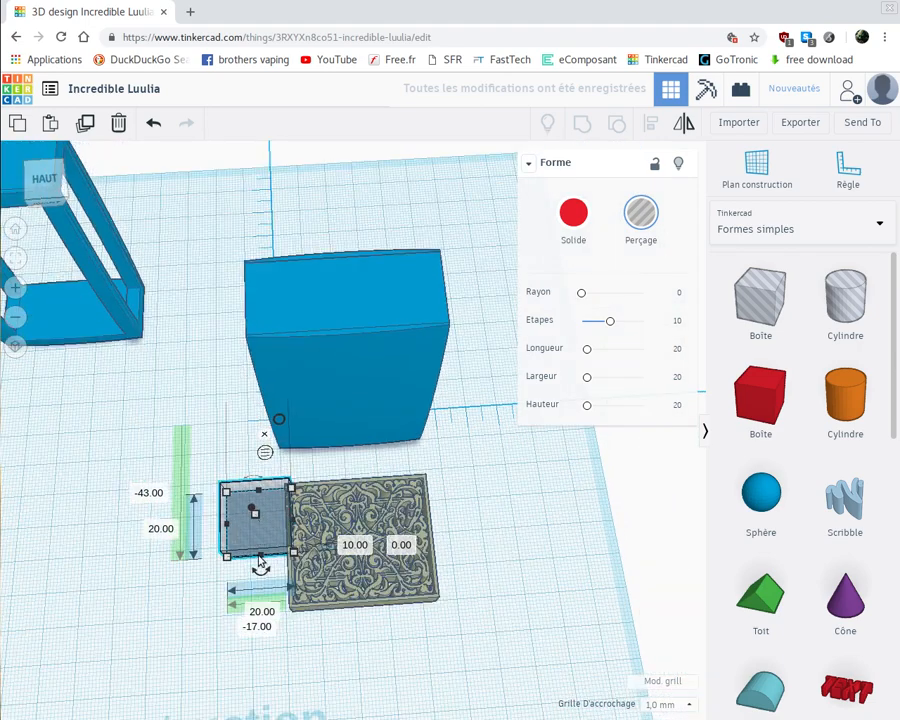
drag(262, 558, 265, 617)
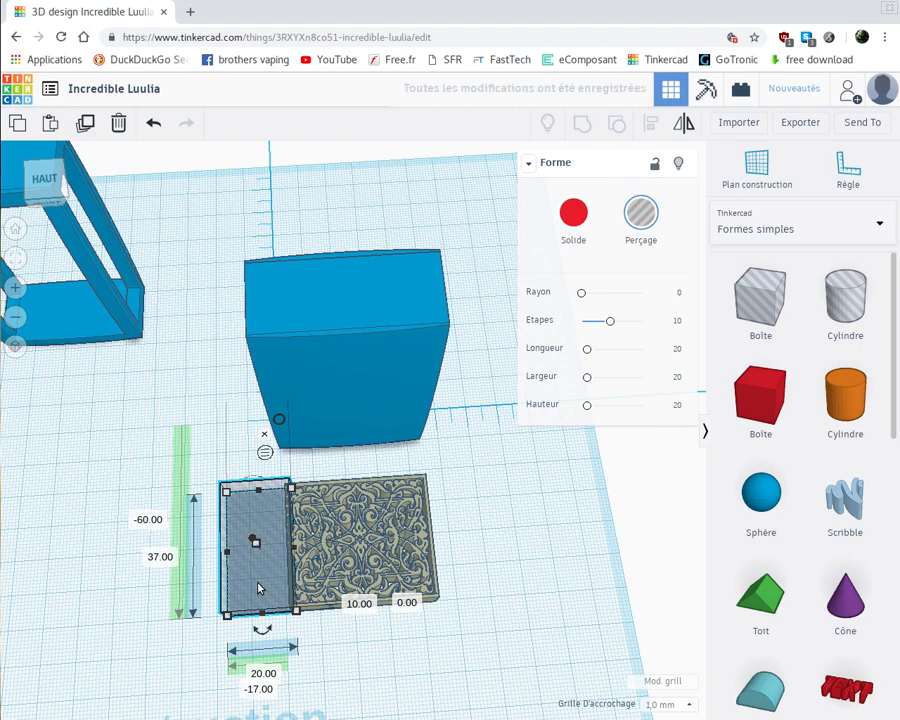
Copy the 37 mm box hole to the opposite side of the floral plate and shift it to overlap that border
drag(258, 588, 485, 555)
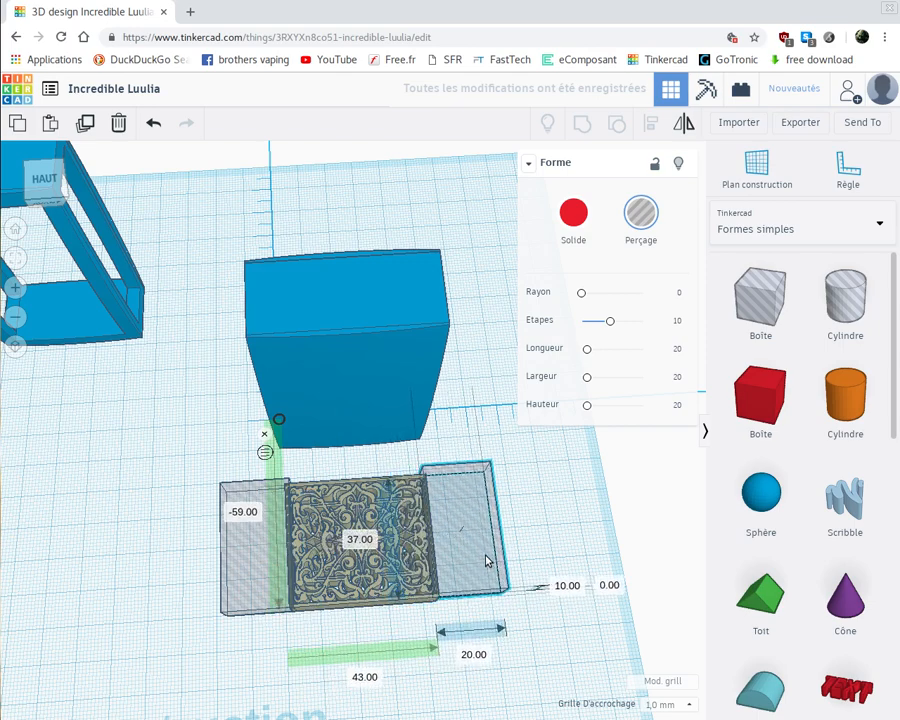
scroll(454, 575, up, 1)
scroll(454, 578, up, 5)
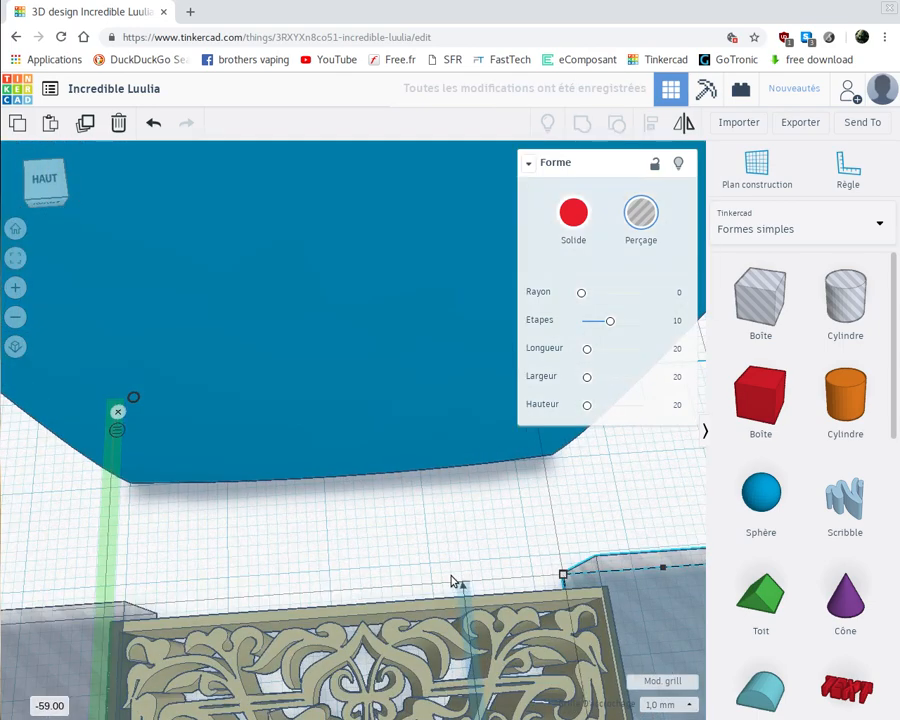
middle_drag(396, 579, 163, 408)
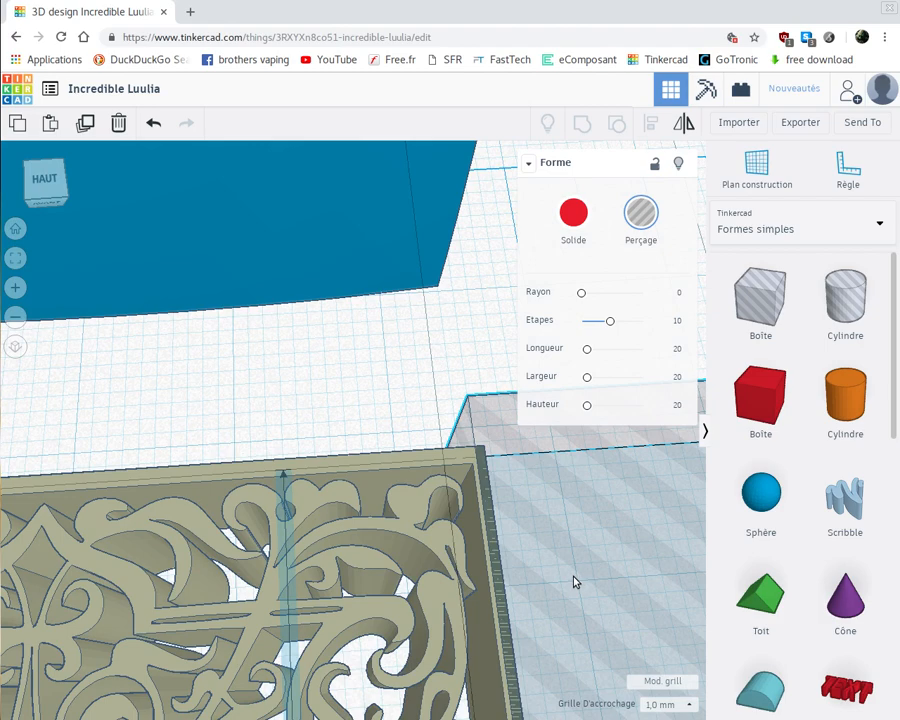
drag(570, 577, 564, 583)
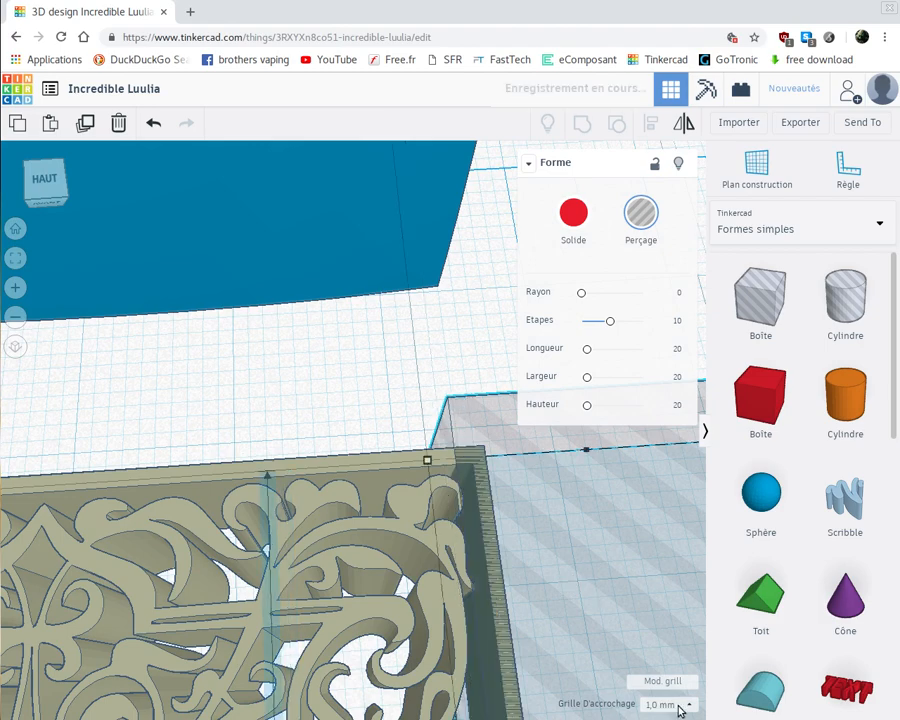
Set the snap grid to 0.5 mm and fine-tune the copied side hole to 42.5 mm from the ruler origin
click(667, 705)
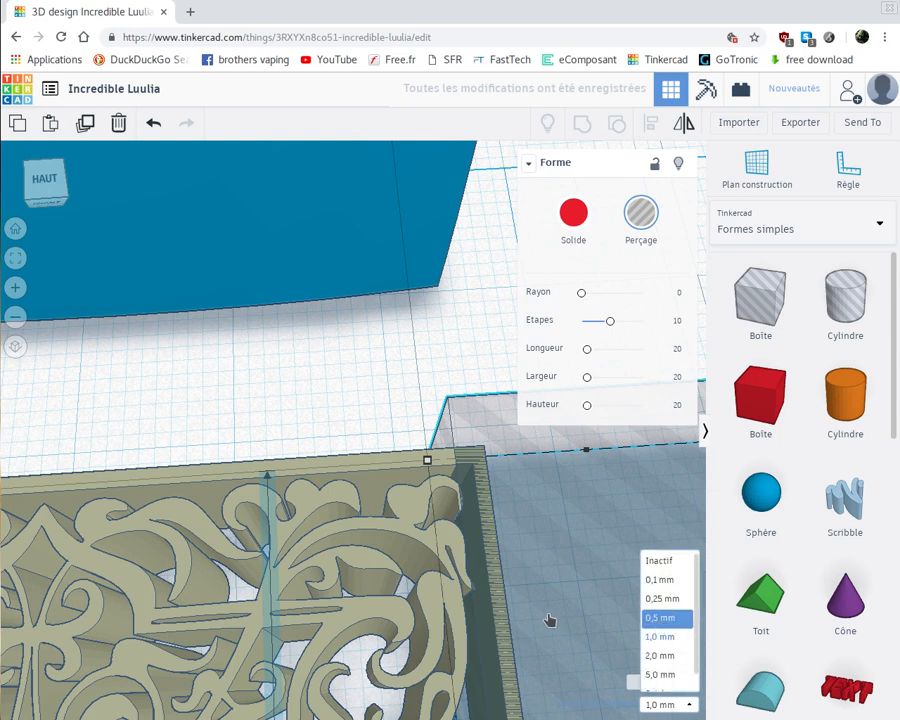
click(660, 617)
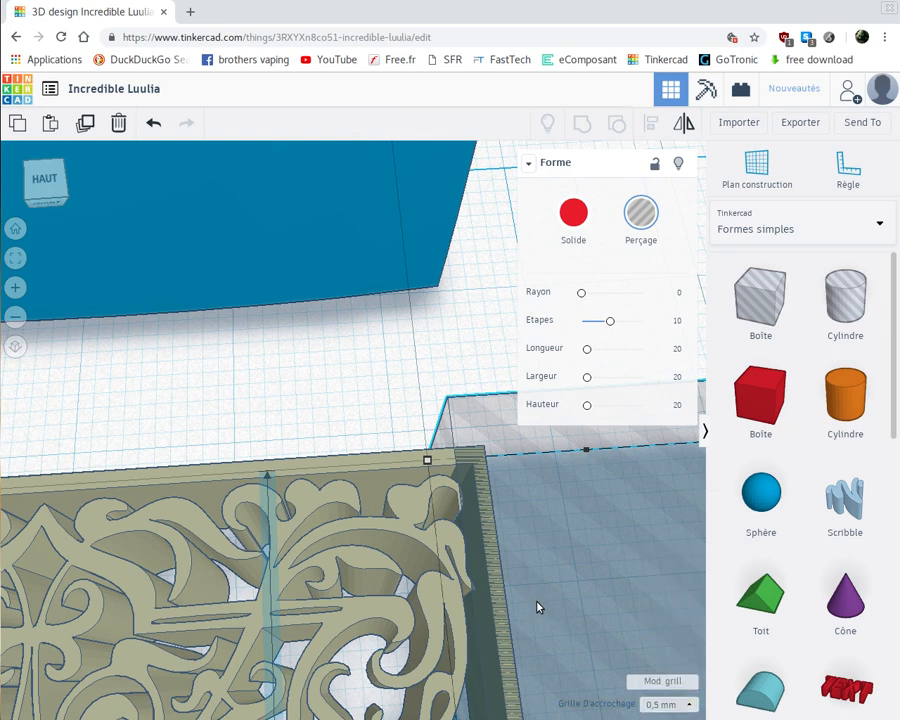
drag(556, 620, 561, 625)
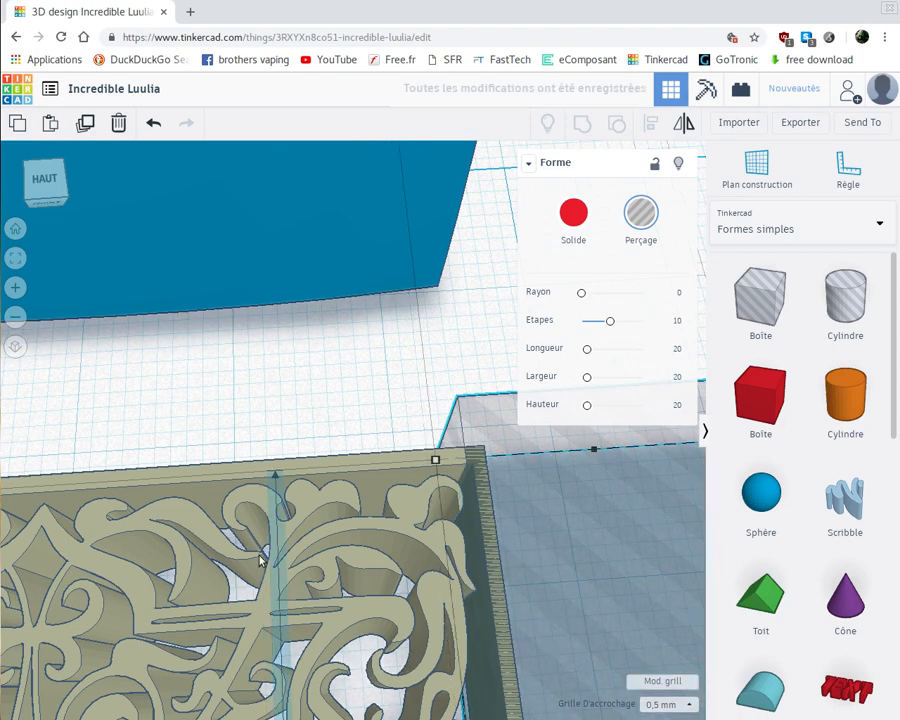
scroll(266, 512, down, 3)
scroll(150, 564, down, 3)
middle_drag(219, 541, 415, 480)
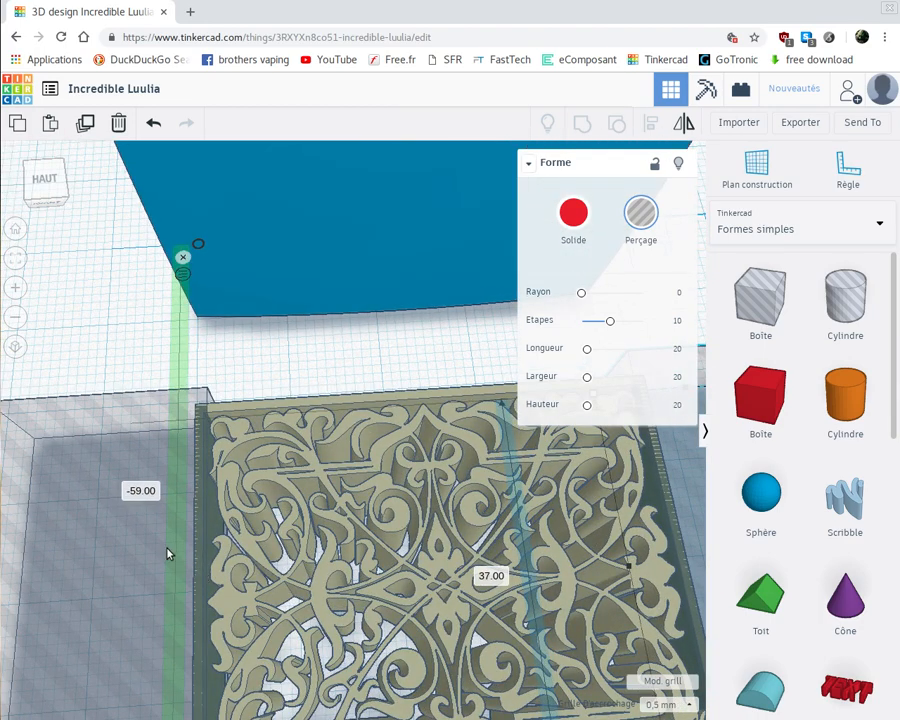
scroll(167, 553, down, 8)
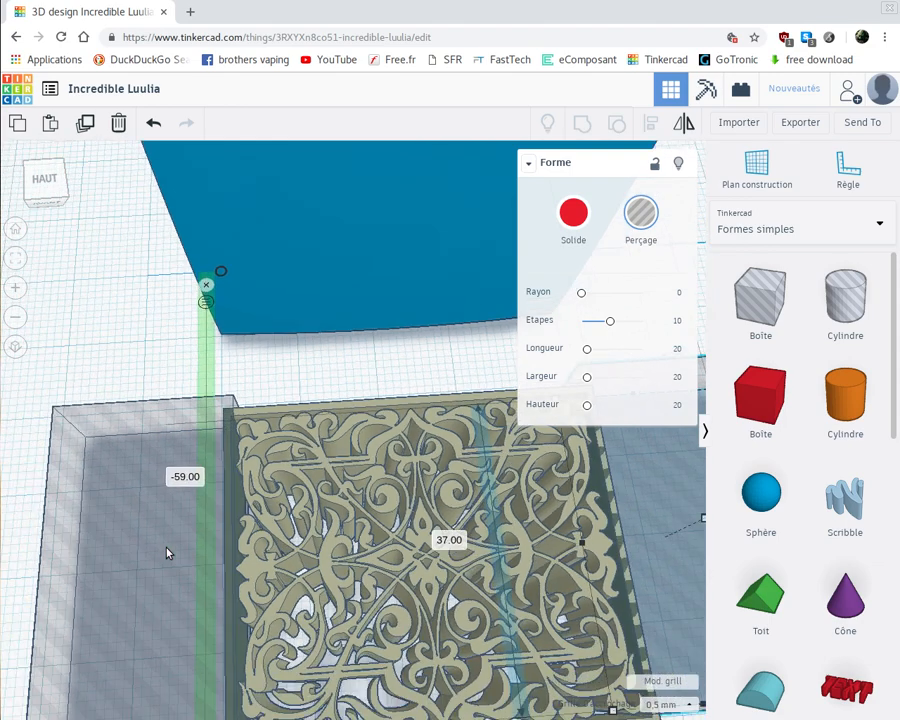
scroll(380, 470, down, 3)
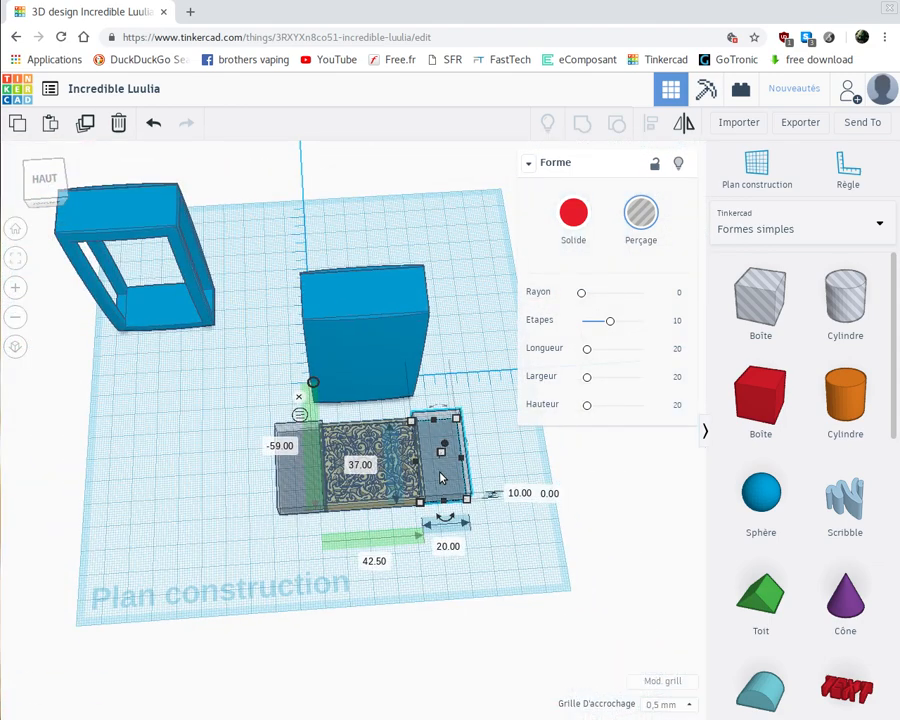
Copy the hole as a 46 by 10.5 mm strip over the plate's front border, about -1 mm and -69.5 mm from the ruler origin
drag(445, 478, 388, 518)
scroll(380, 551, up, 1)
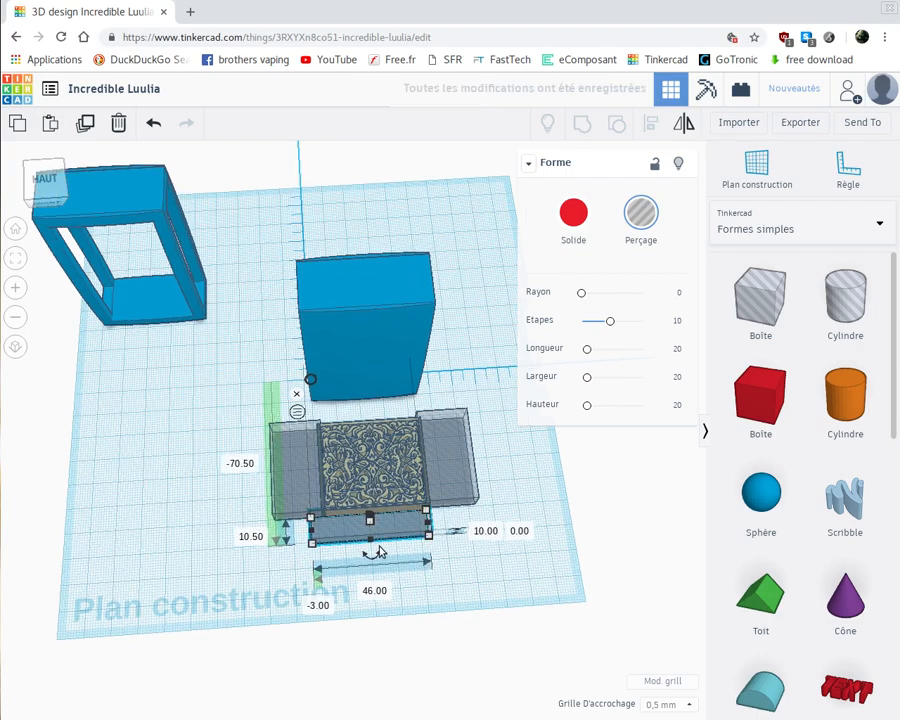
scroll(380, 551, up, 5)
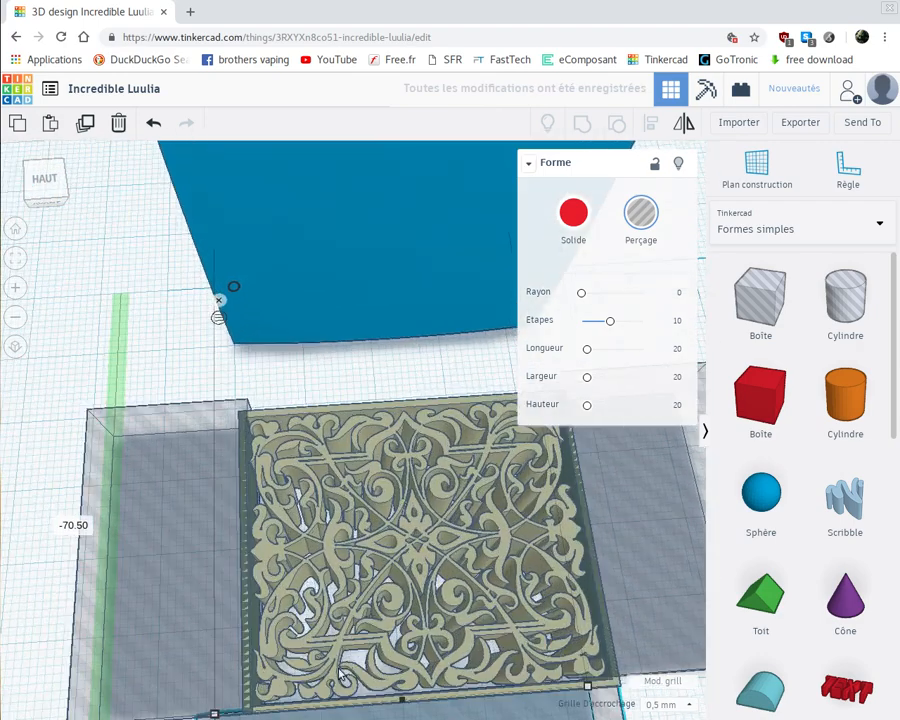
middle_drag(325, 568, 292, 466)
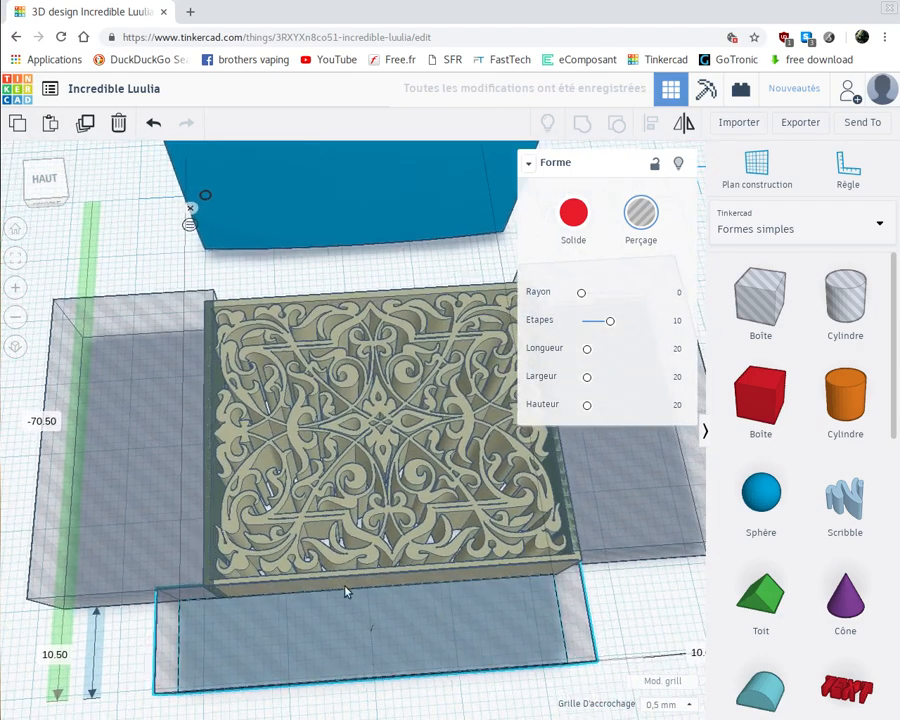
mouse_move(358, 625)
mouse_down()
mouse_move(380, 624)
mouse_move(374, 619)
mouse_up()
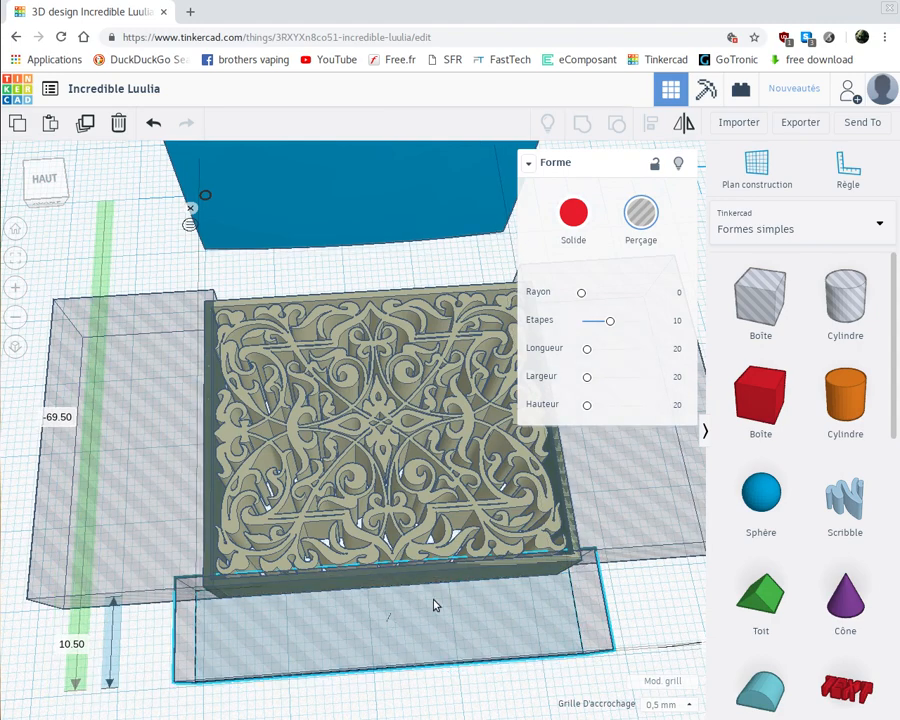
drag(434, 604, 434, 601)
scroll(434, 601, up, 5)
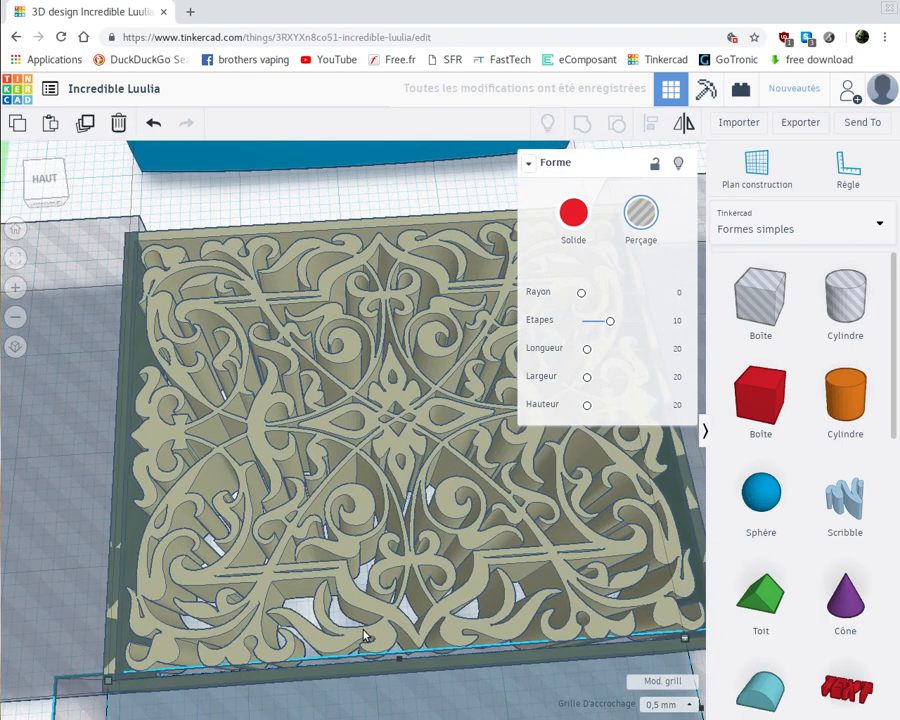
scroll(363, 634, down, 5)
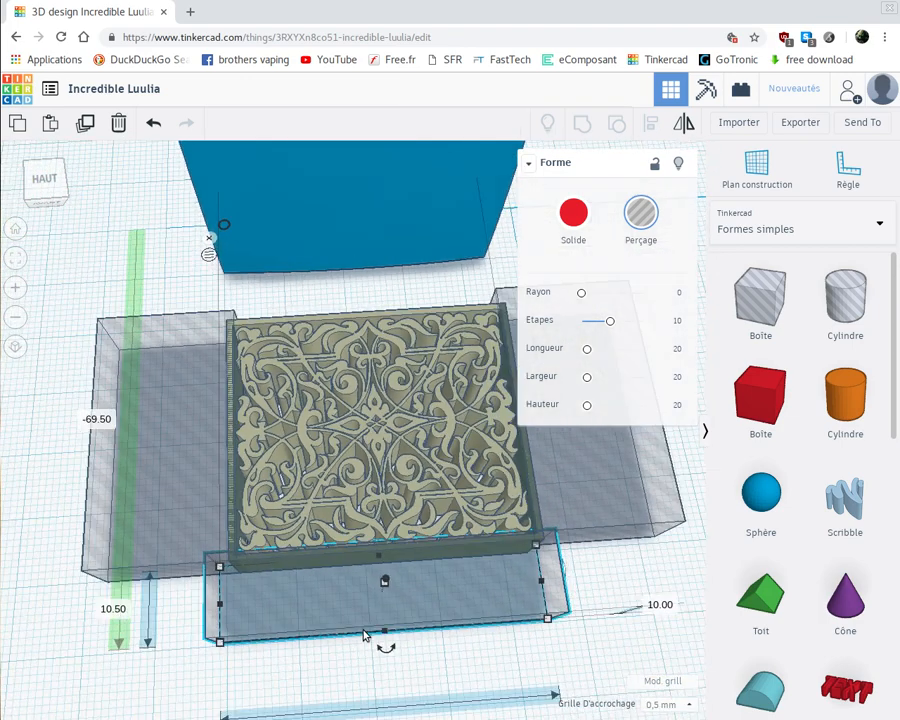
scroll(263, 264, down, 3)
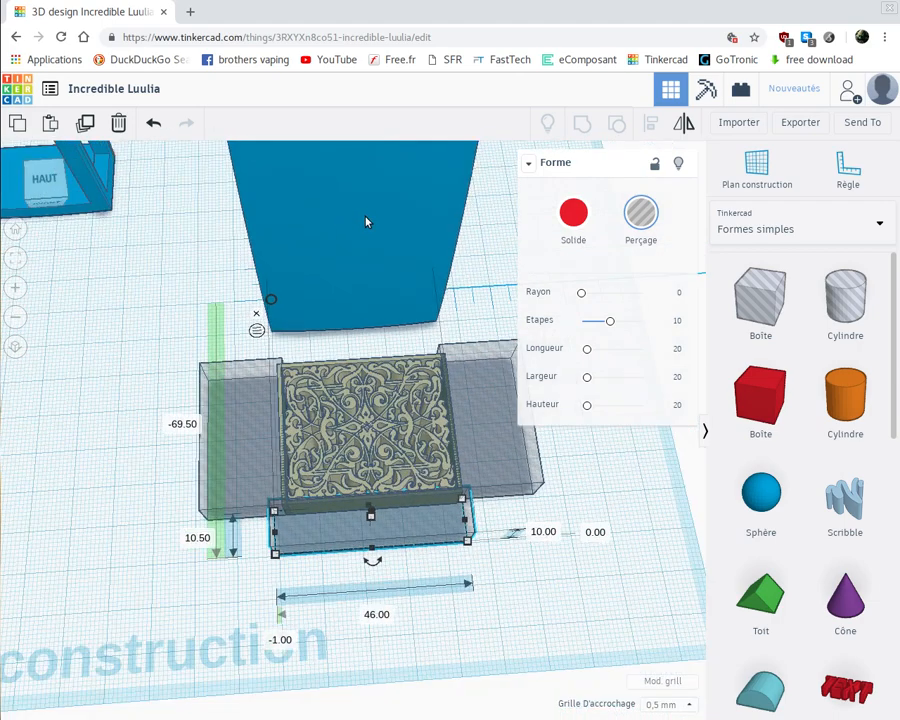
Move the solid body aside to about -73 mm from the ruler origin and copy the front strip hole to the plate's back border
drag(192, 211, 3, 245)
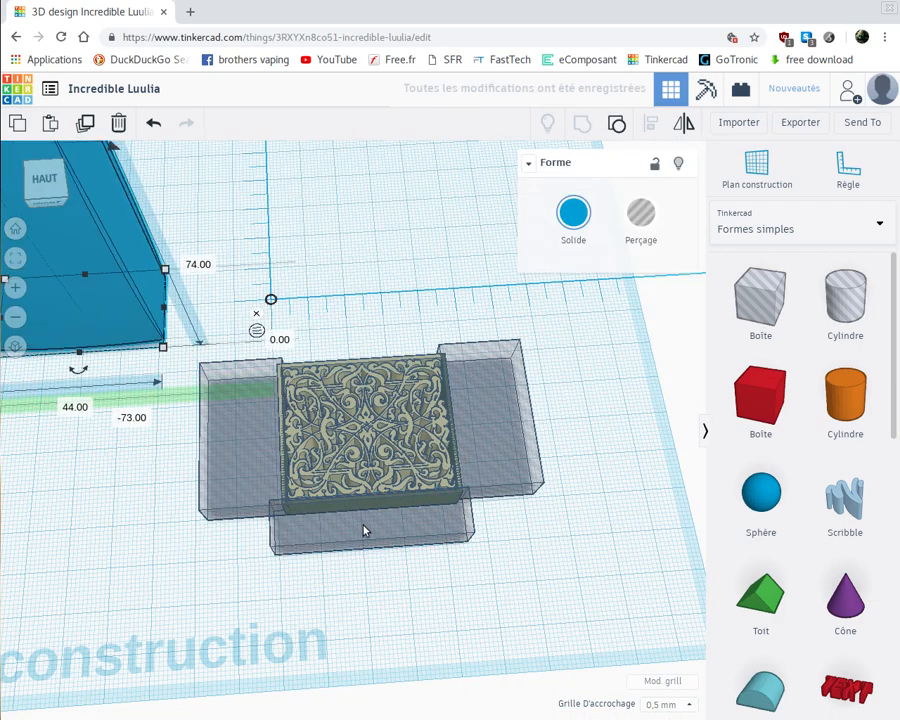
click(364, 531)
key(ctrl+c)
key(ctrl+v)
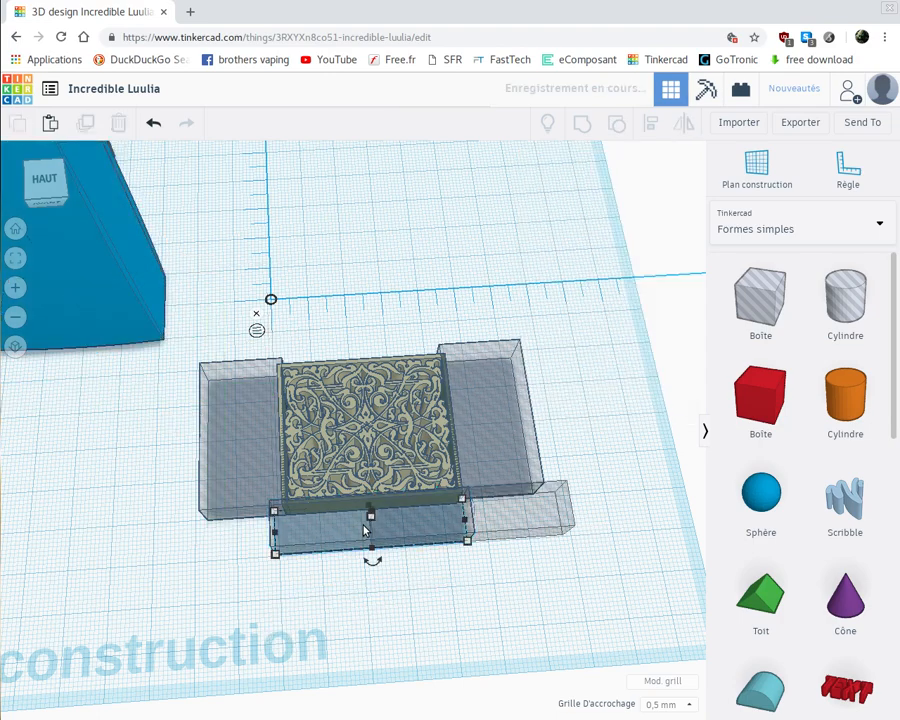
drag(510, 512, 398, 348)
Inspect up close how the back strip hole overlaps the plate's border and meets the edge of the floral motif
scroll(342, 322, up, 10)
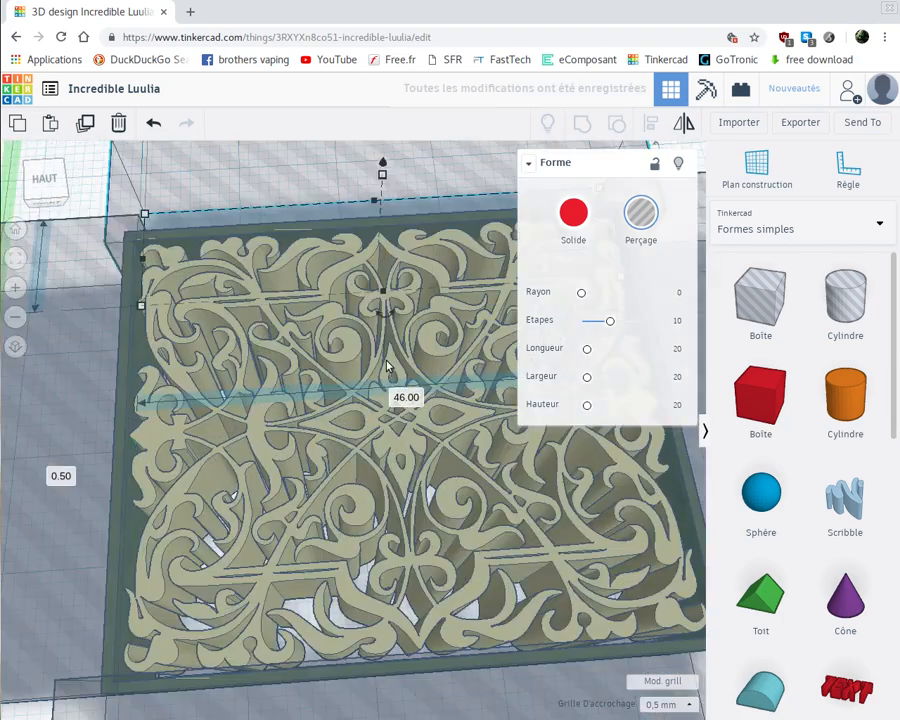
scroll(342, 322, up, 5)
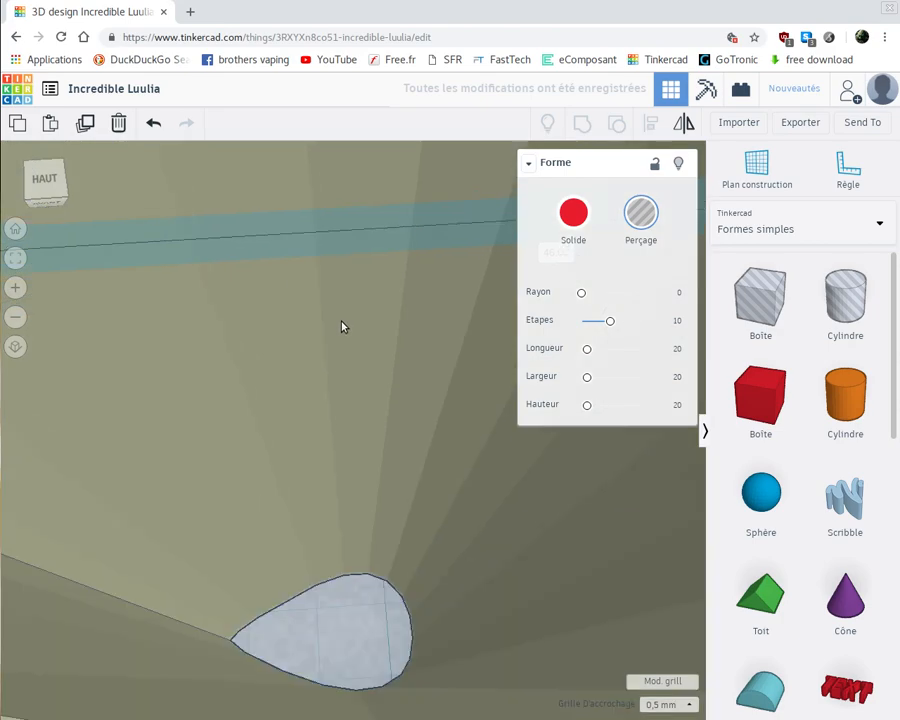
scroll(342, 324, down, 3)
scroll(342, 326, down, 2)
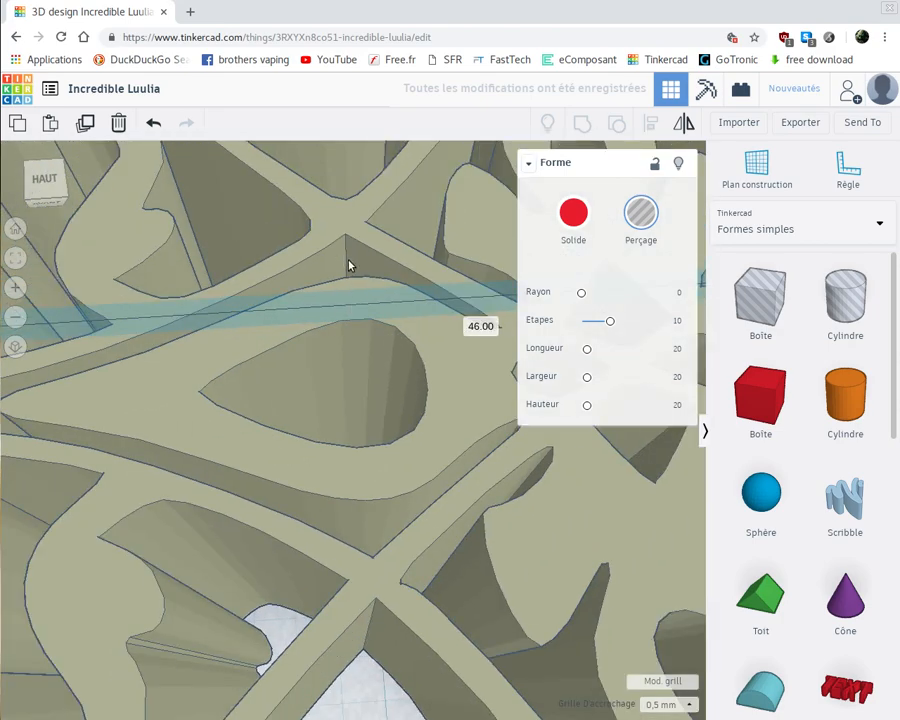
middle_drag(342, 334, 346, 560)
middle_drag(321, 376, 321, 483)
right_drag(354, 497, 354, 551)
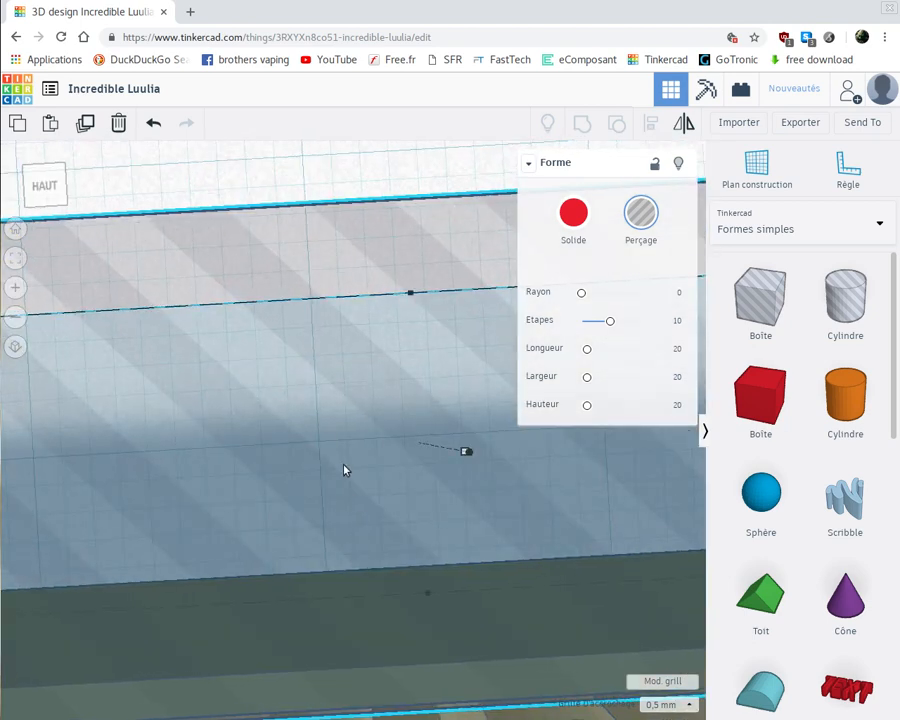
middle_drag(344, 468, 339, 419)
right_drag(338, 368, 335, 310)
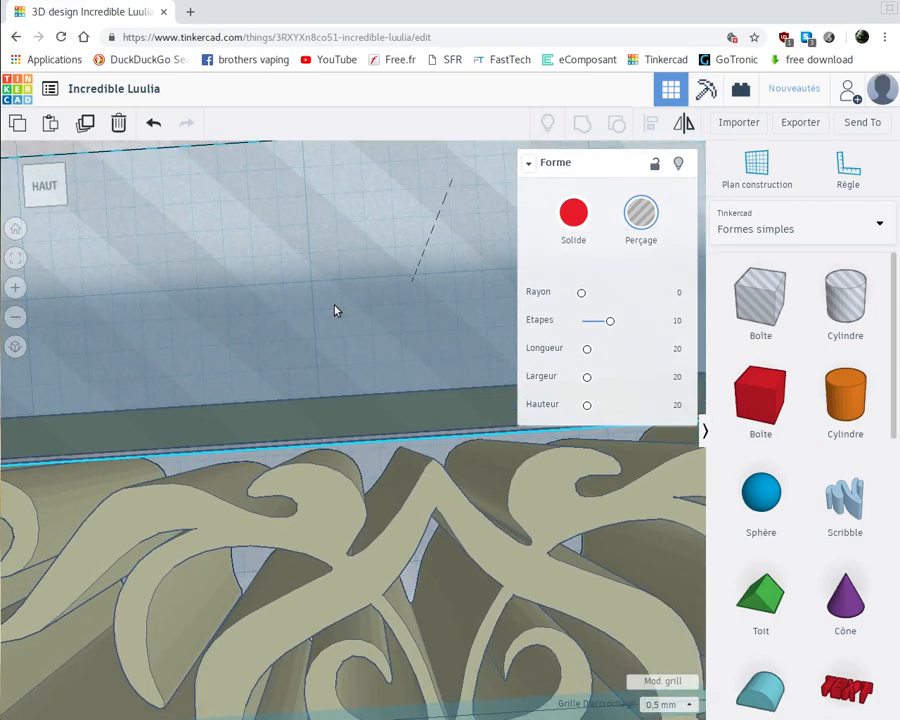
scroll(335, 310, down, 6)
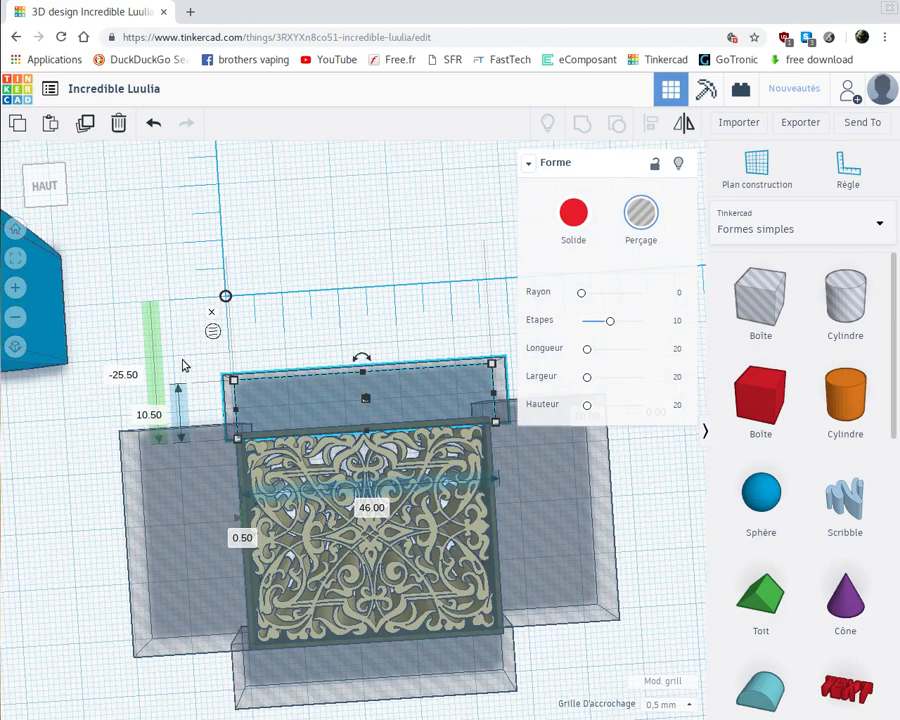
Group the floral plate with the four surrounding box holes to cut off its border
drag(184, 361, 521, 688)
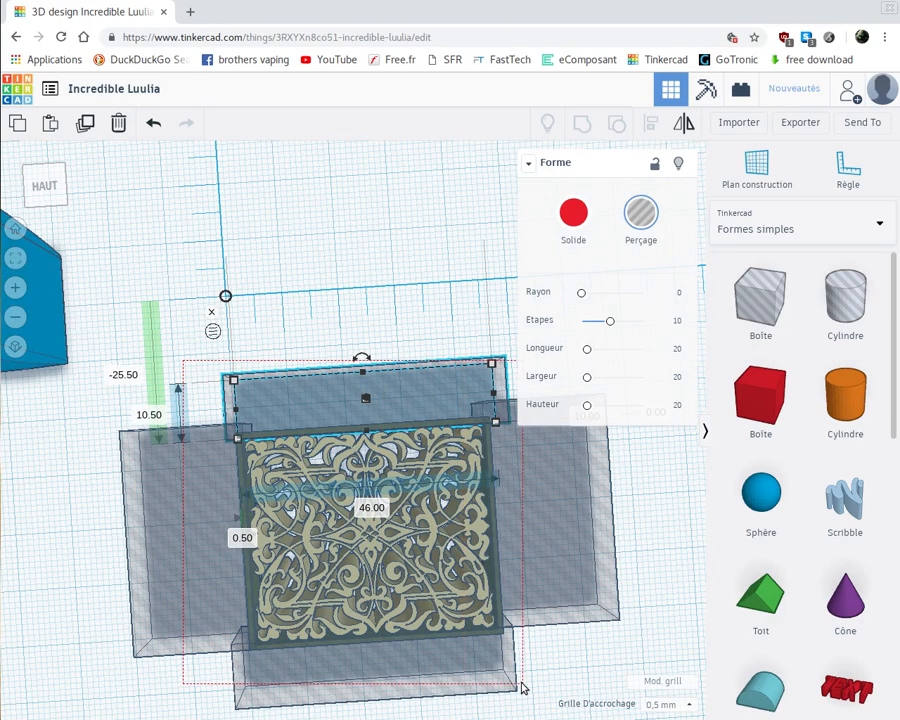
drag(502, 603, 502, 603)
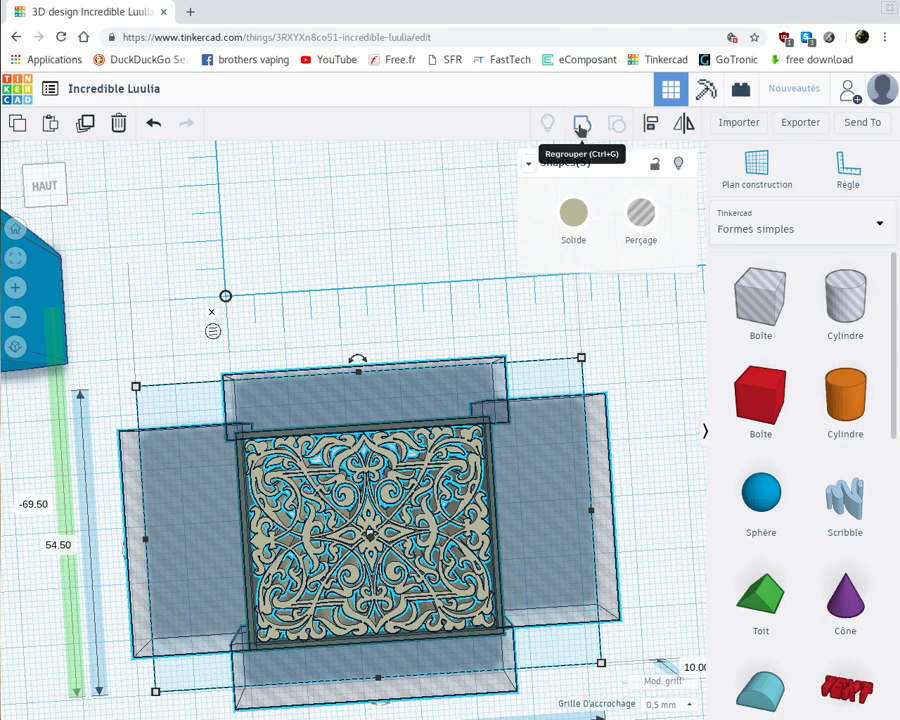
click(581, 126)
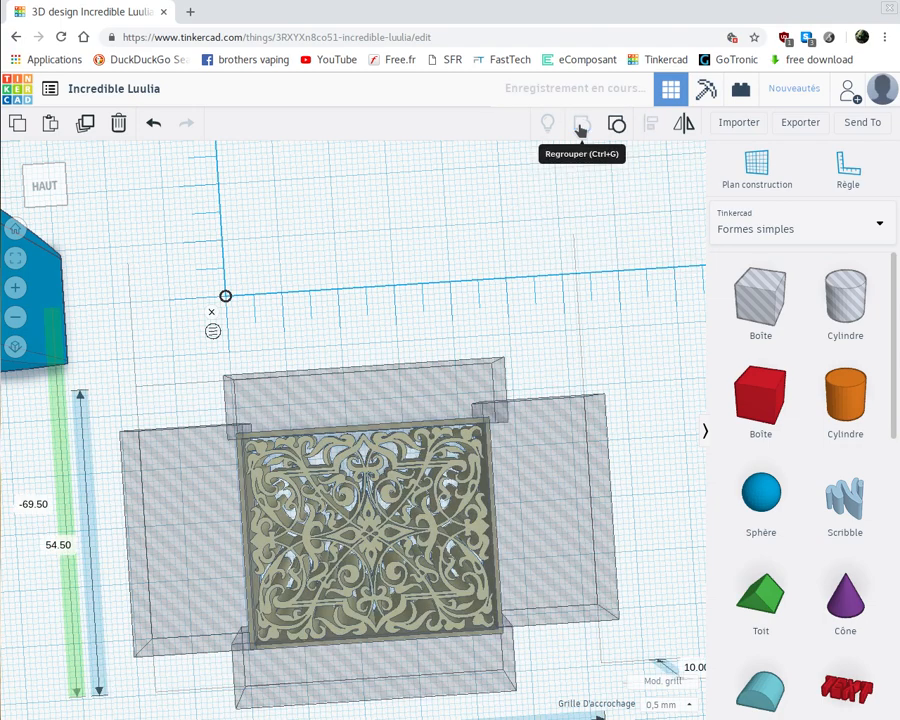
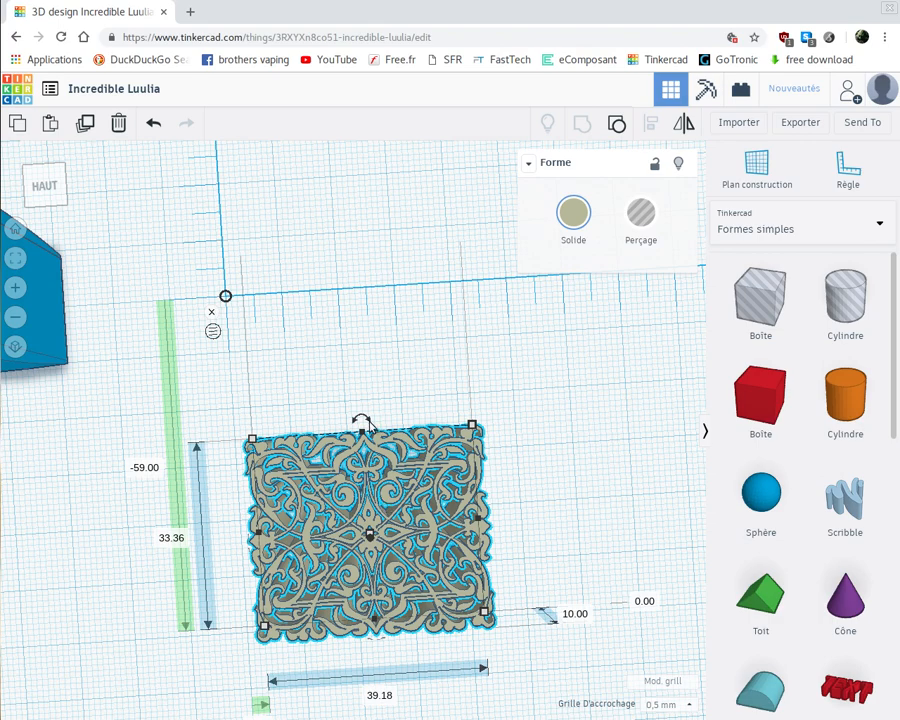
Rotate the trimmed floral motif 90° flat on the workplane
mouse_move(366, 422)
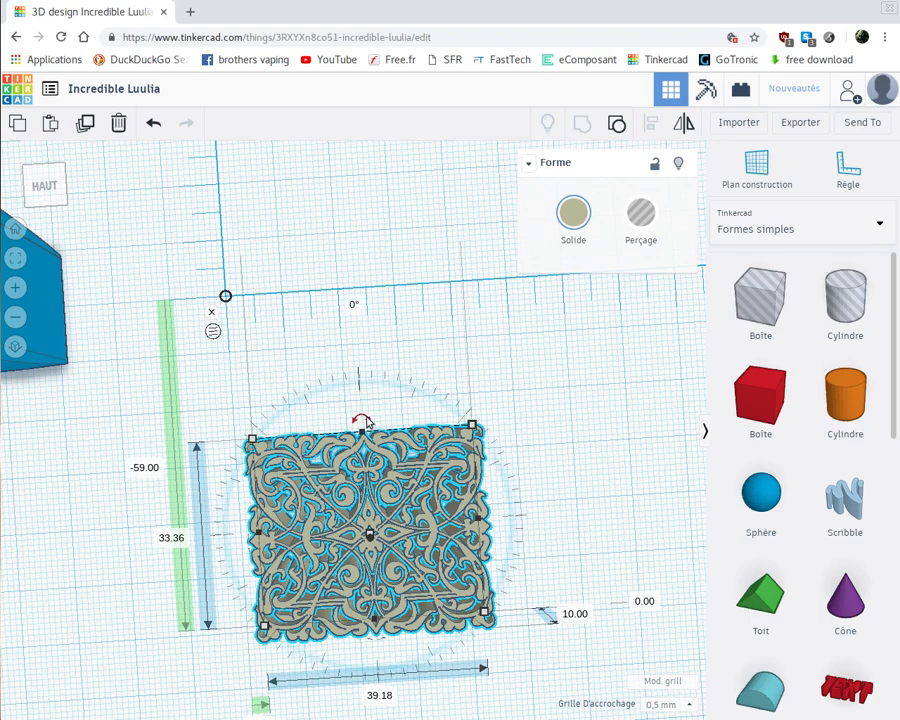
click(355, 305)
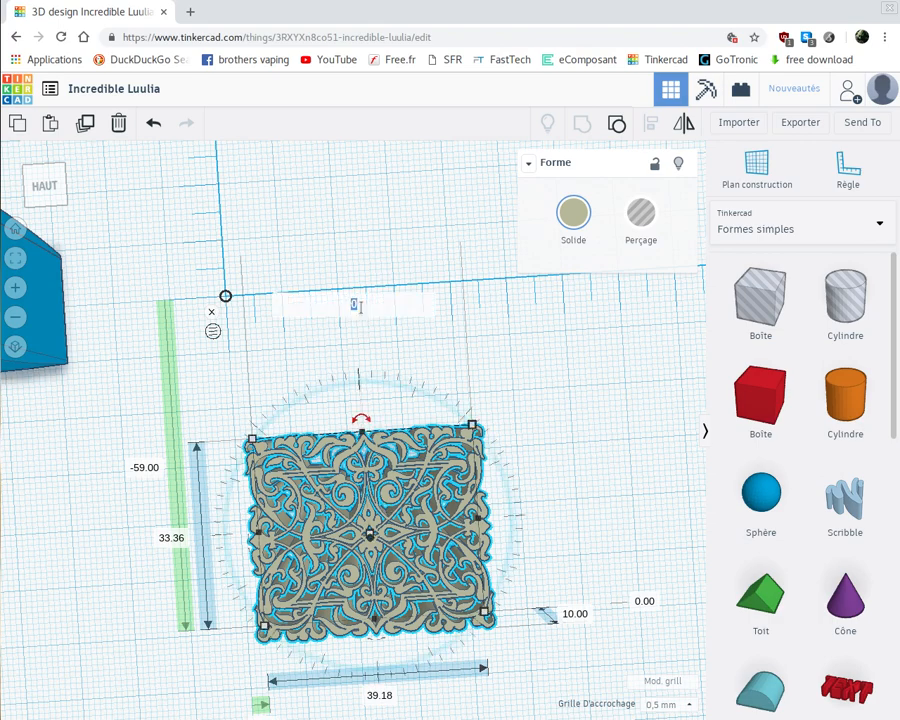
text(90)
key(Return)
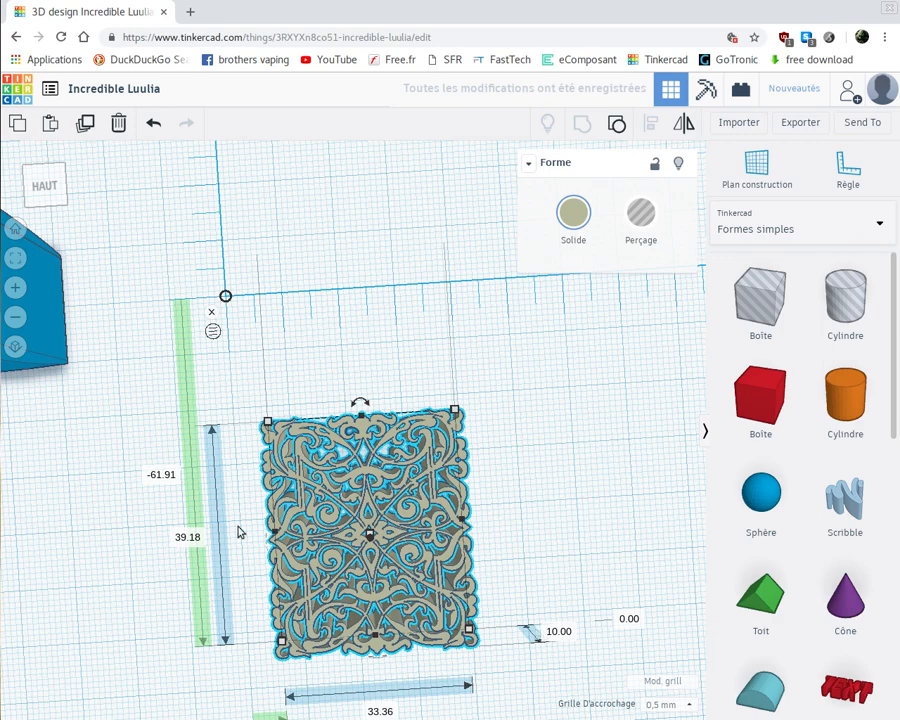
Resize the floral motif to 66 mm long and 36 mm wide
click(187, 538)
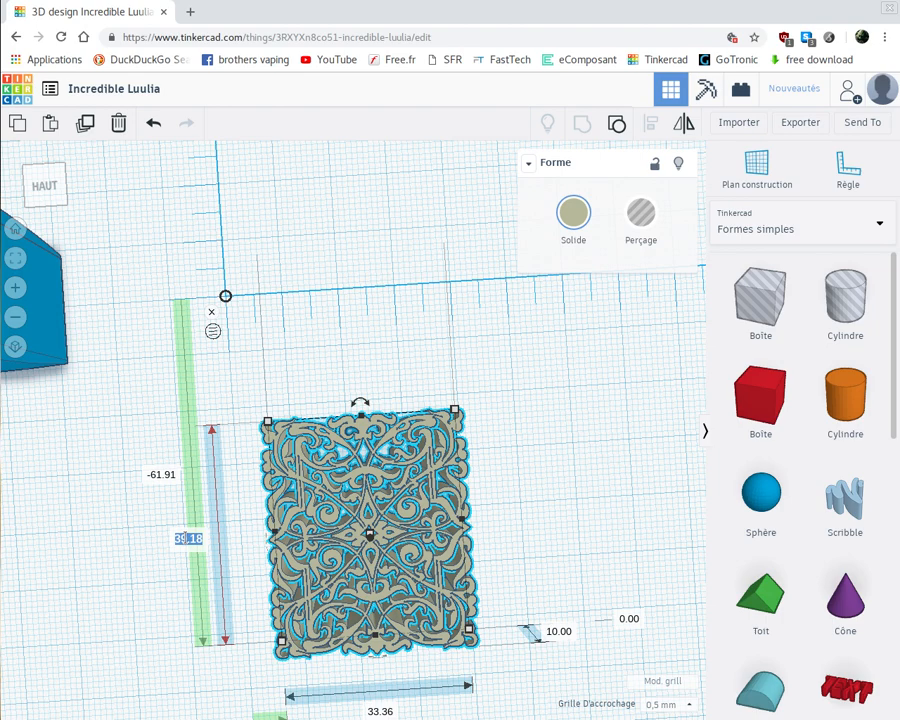
text(66)
key(Return)
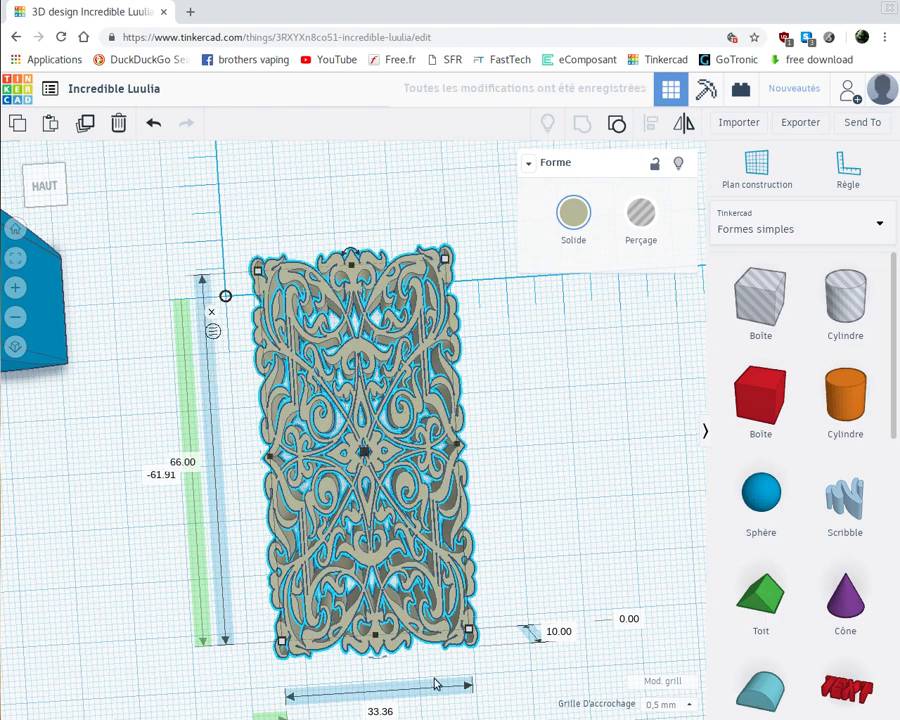
right_drag(511, 679, 370, 714)
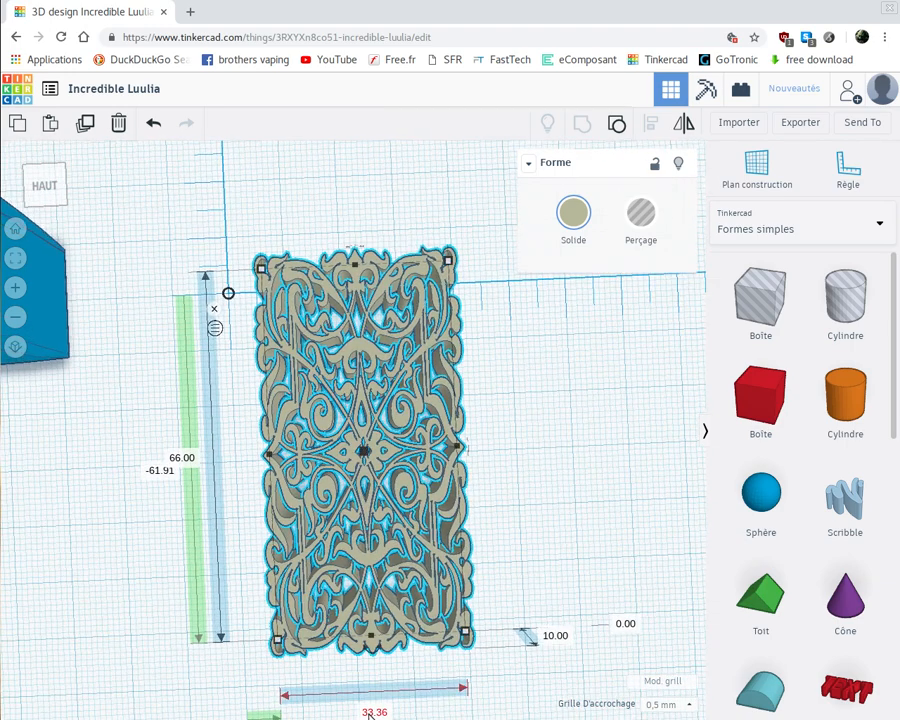
click(372, 712)
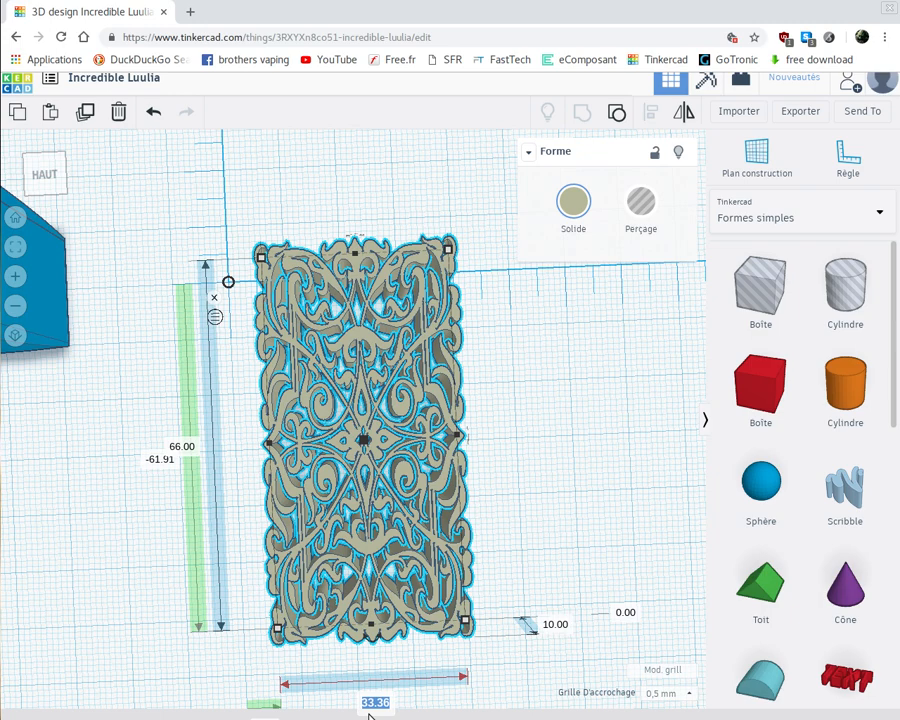
text(36)
key(Return)
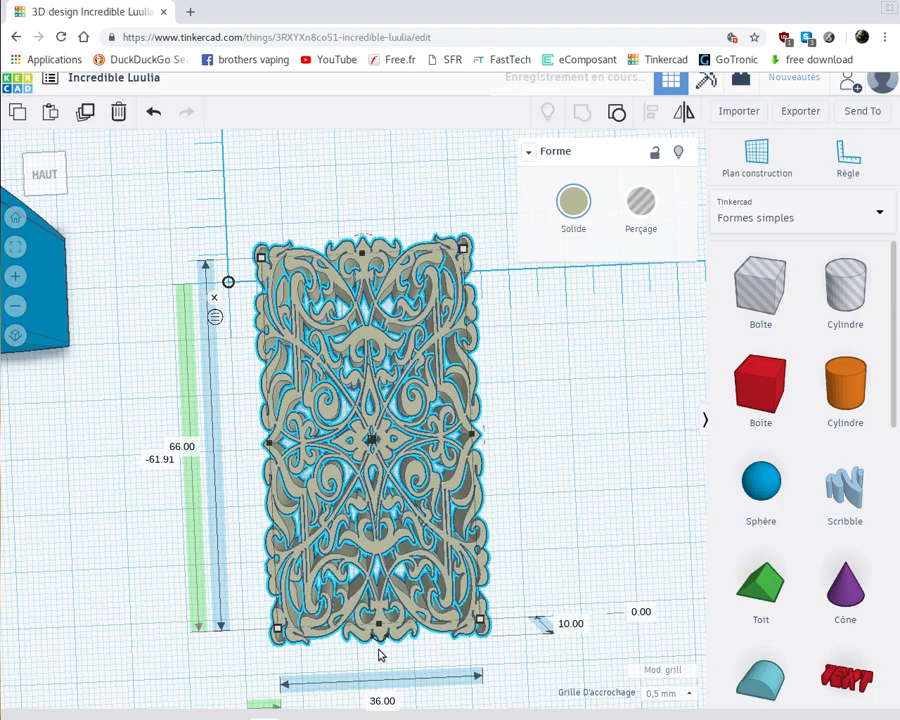
Stand the floral motif upright by rotating it 90° so its 66 mm length runs vertically
right_drag(483, 507, 352, 405)
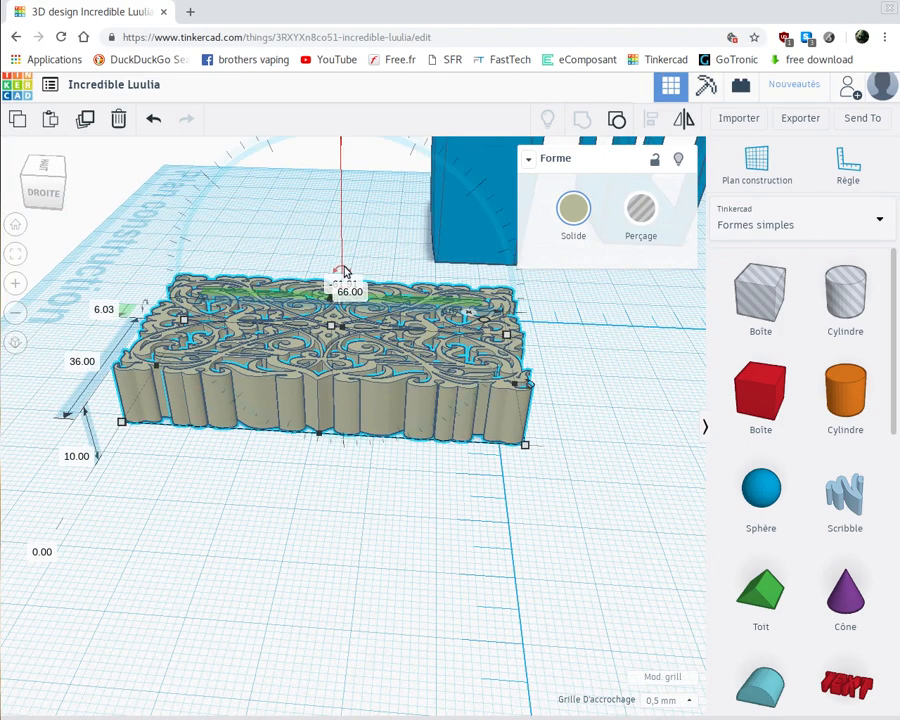
right_drag(376, 219, 362, 447)
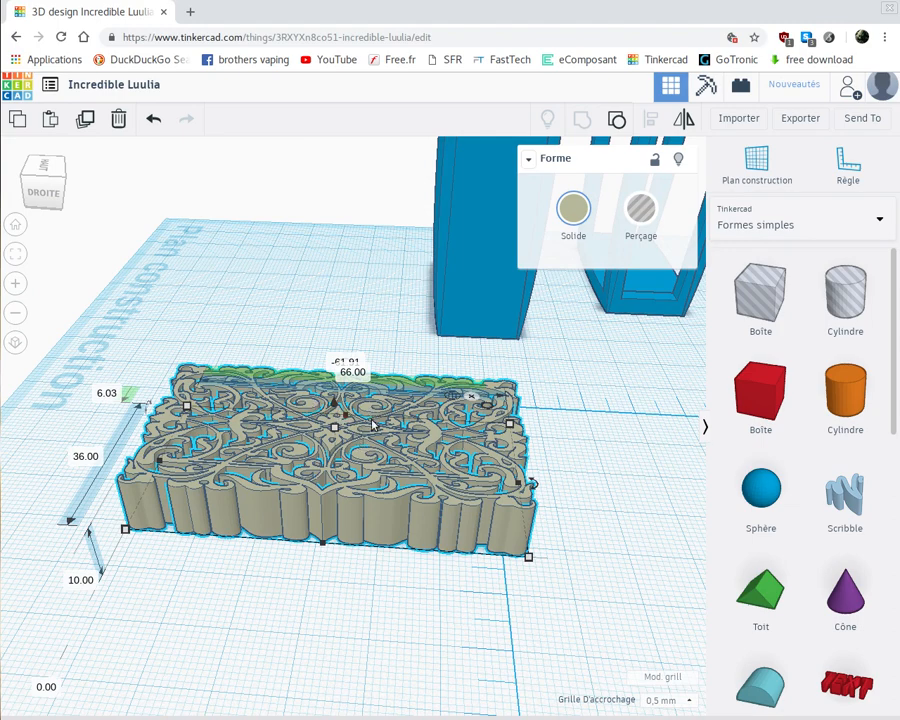
right_drag(332, 415, 375, 432)
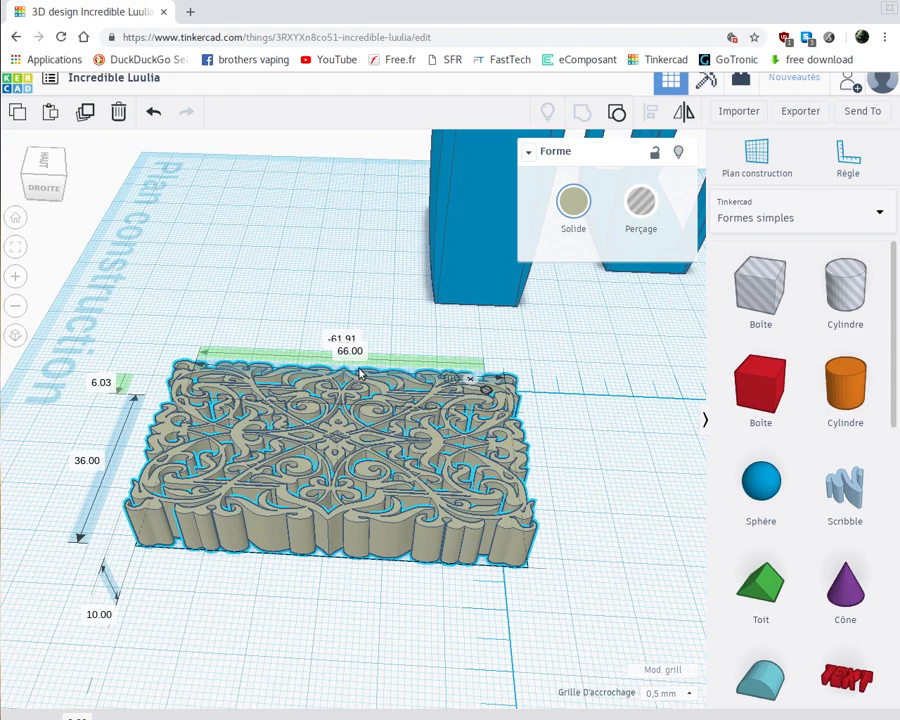
mouse_move(337, 367)
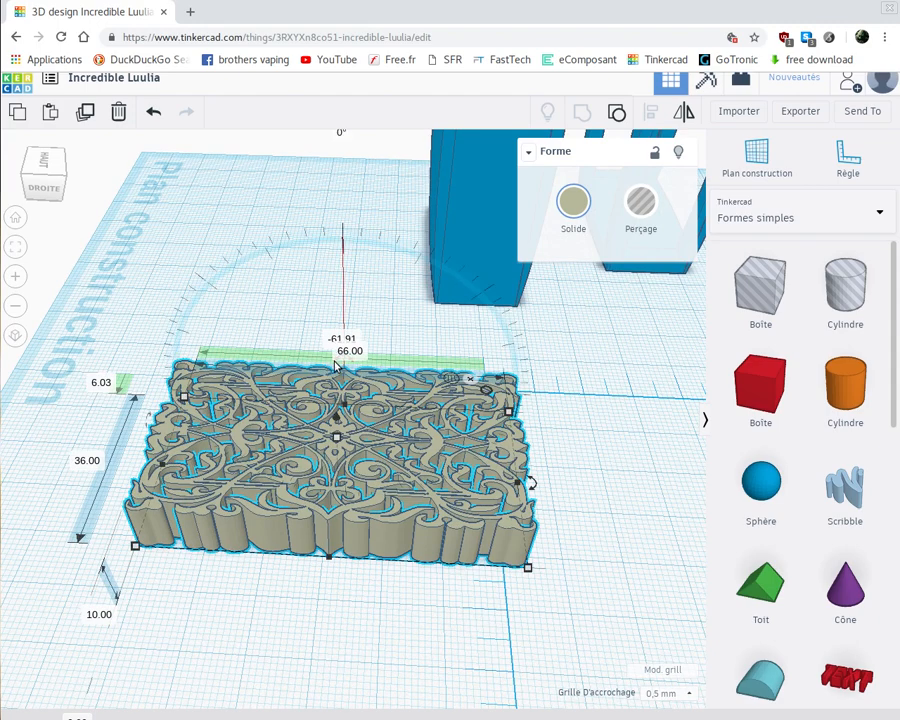
click(347, 351)
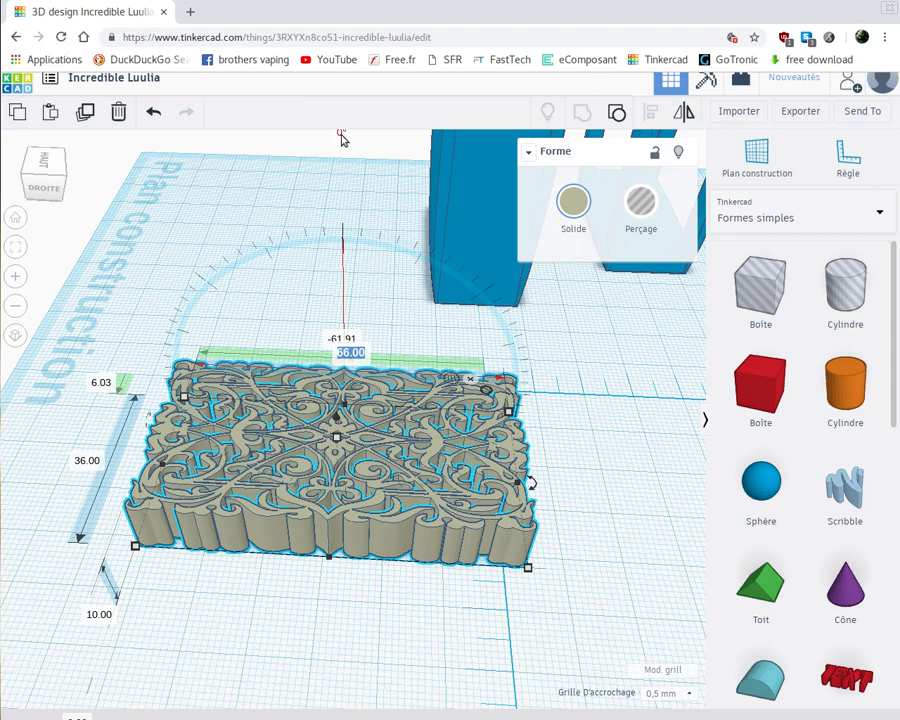
key(Return)
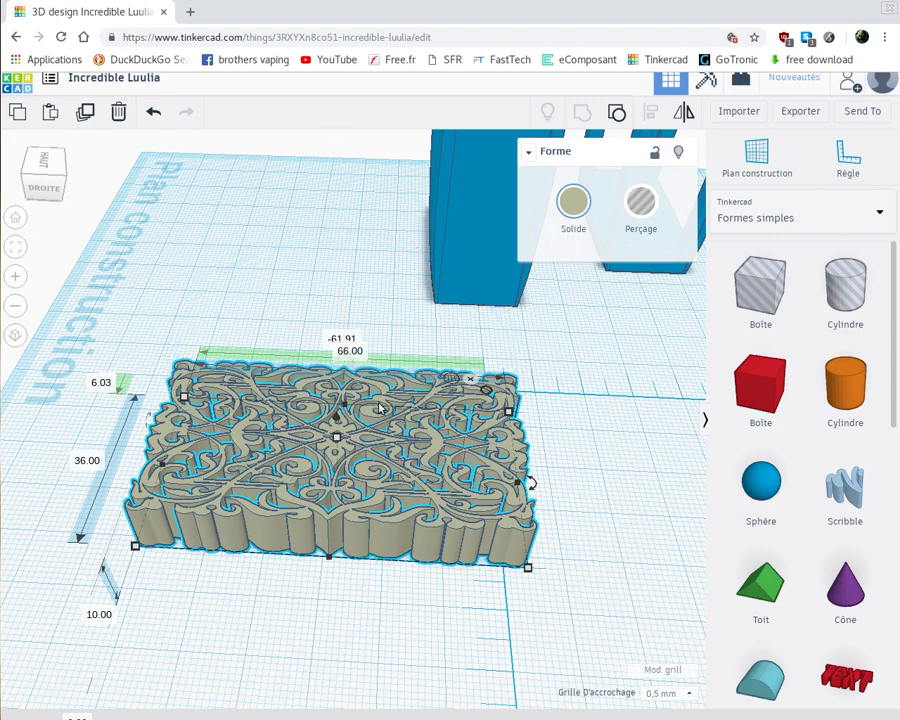
right_drag(380, 408, 335, 367)
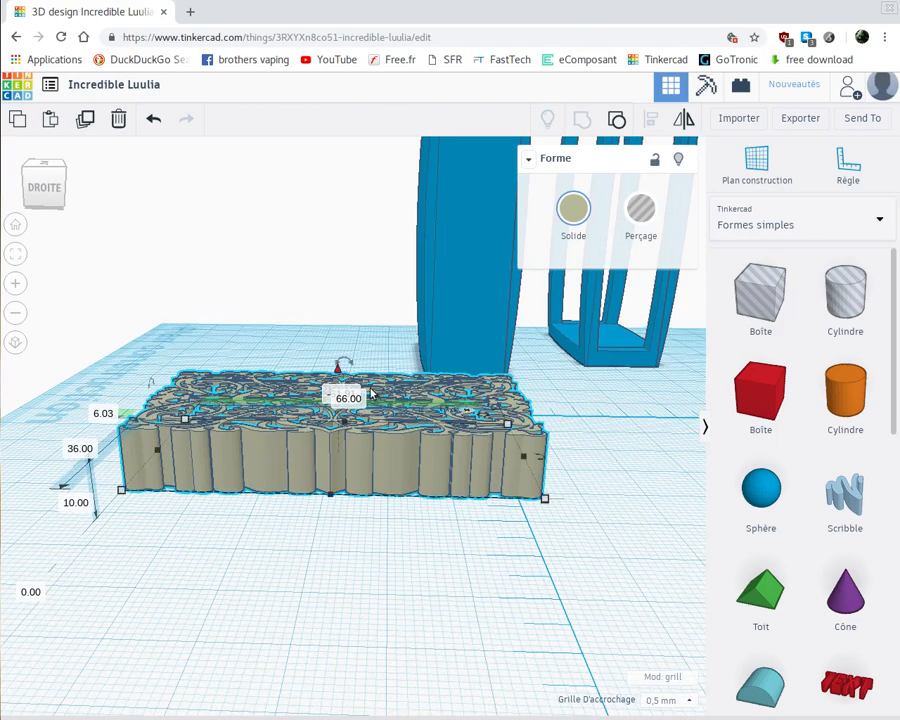
mouse_move(352, 366)
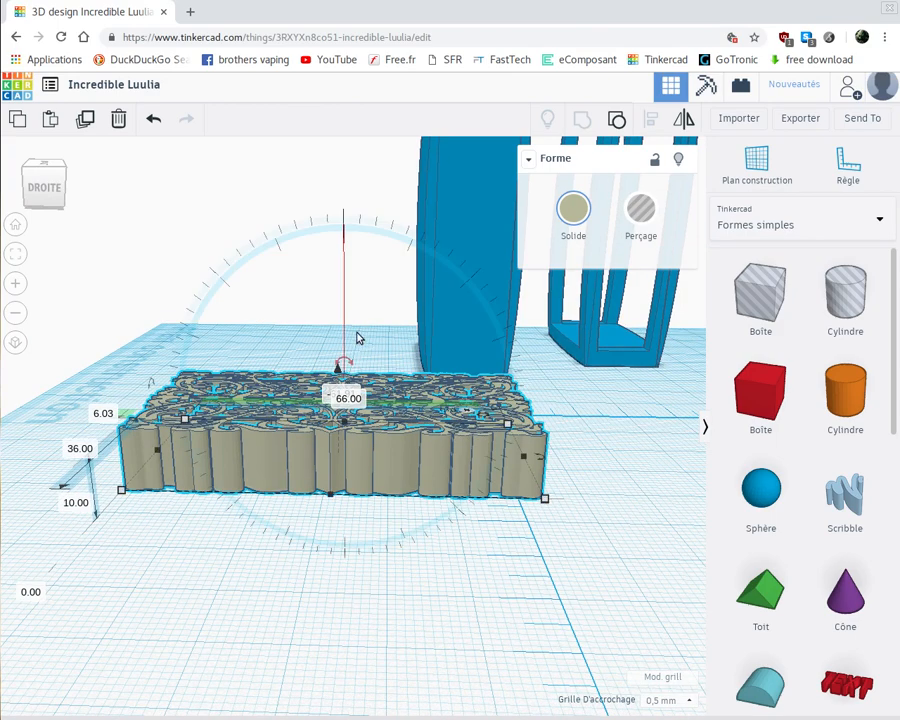
right_drag(357, 338, 358, 427)
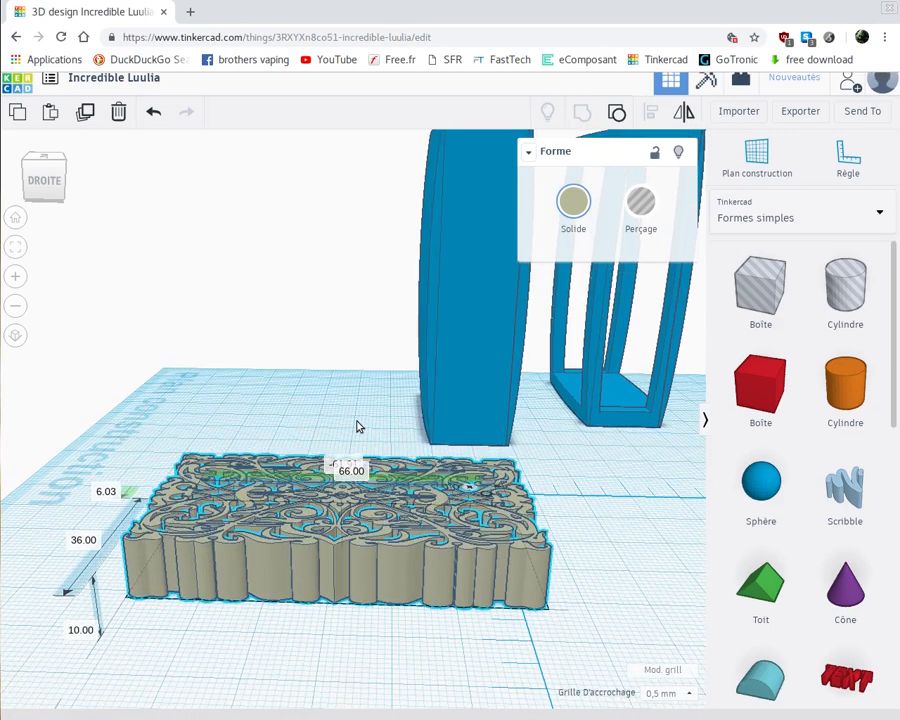
mouse_move(357, 449)
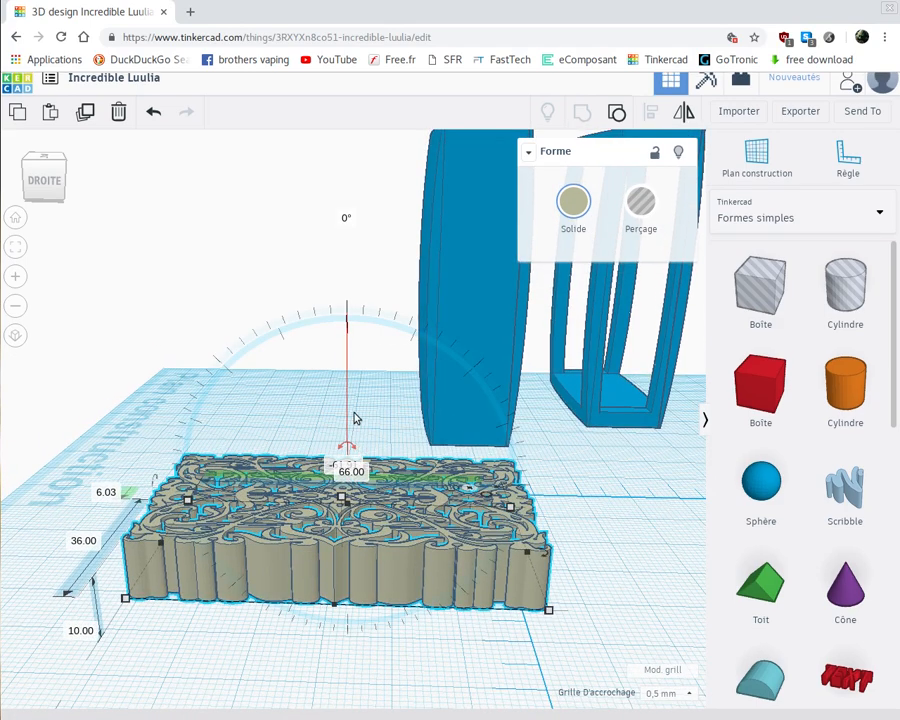
click(345, 219)
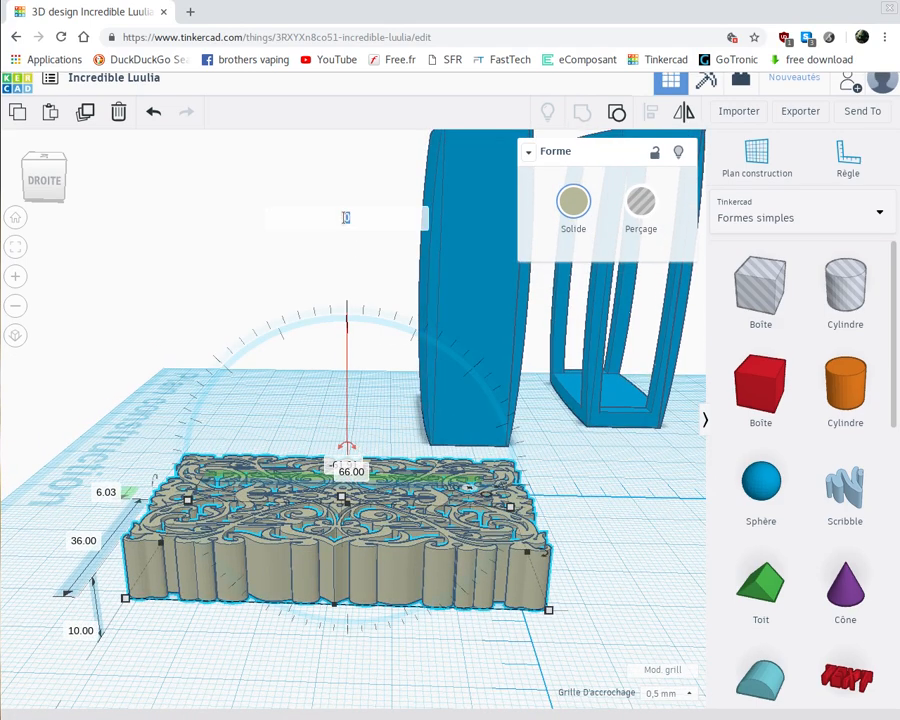
text(90)
key(Return)
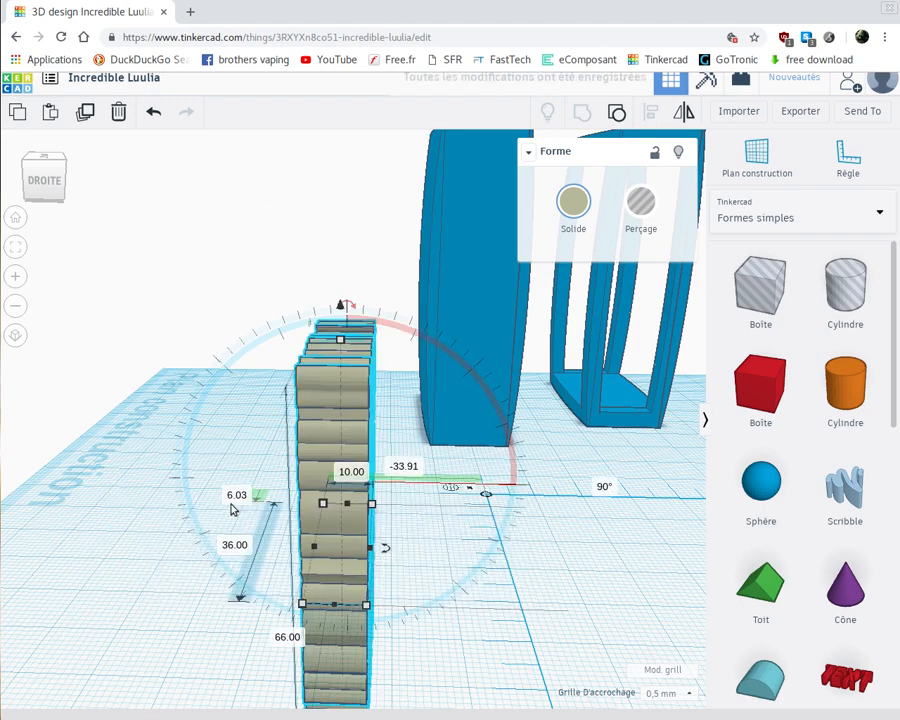
Raise the upright floral panel to 4 mm above the workplane and set its thickness to 5 mm
right_drag(233, 507, 670, 602)
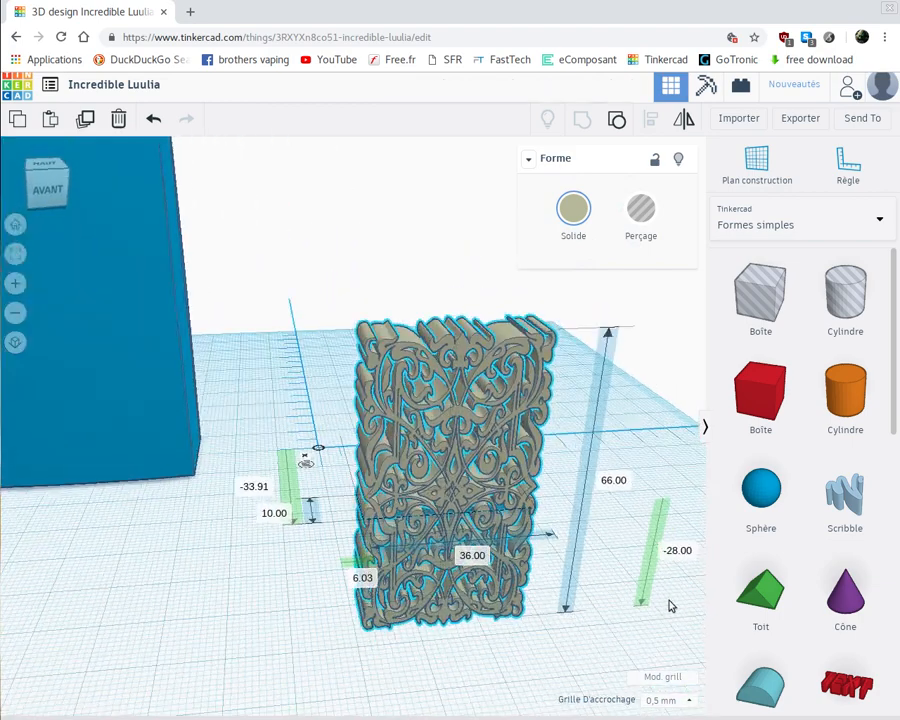
click(679, 551)
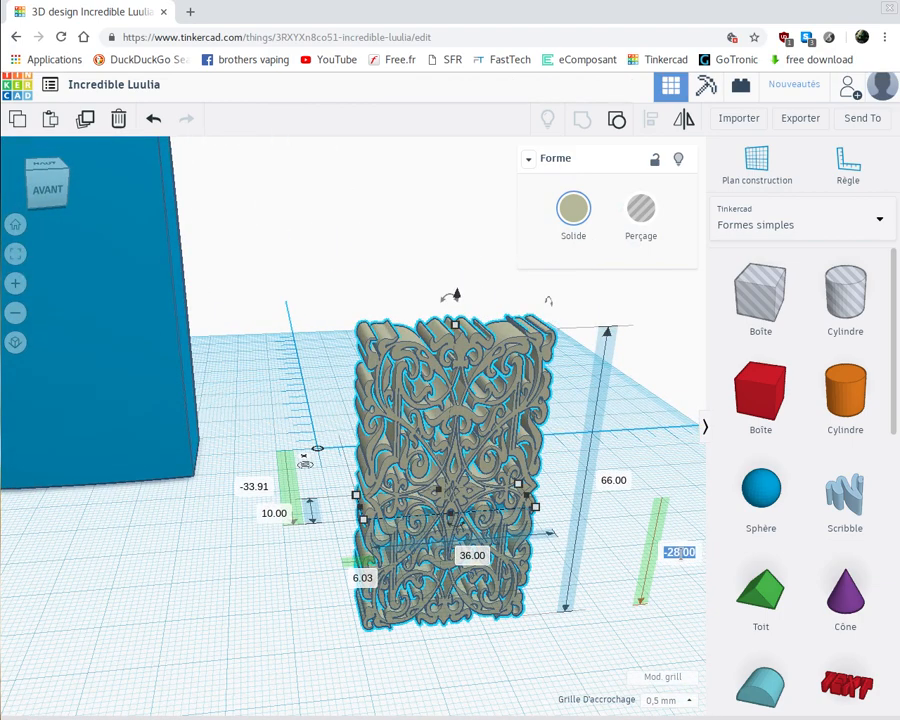
text(4)
key(Return)
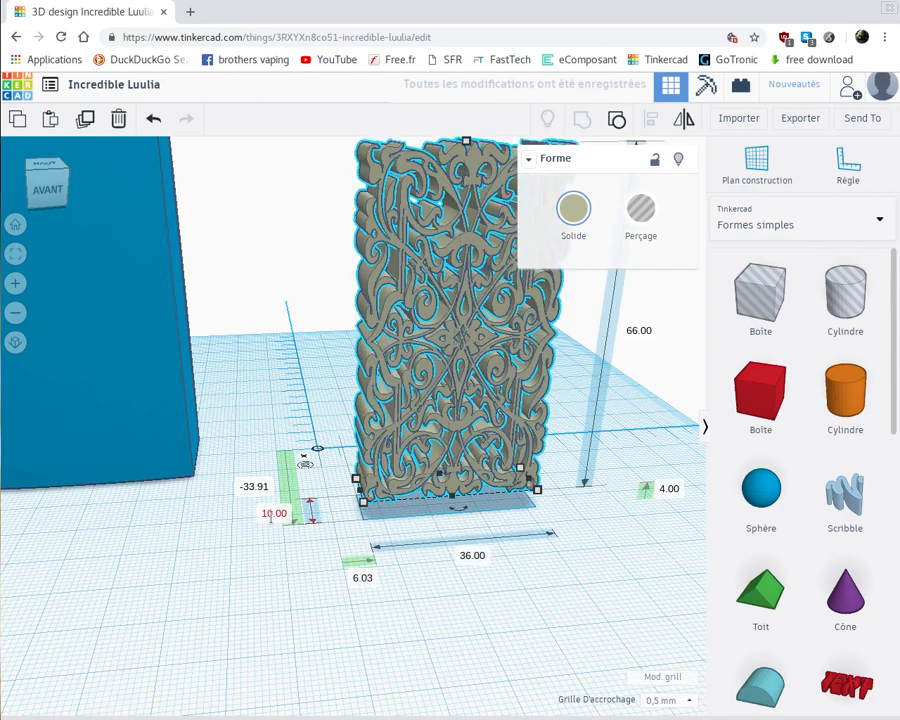
click(272, 515)
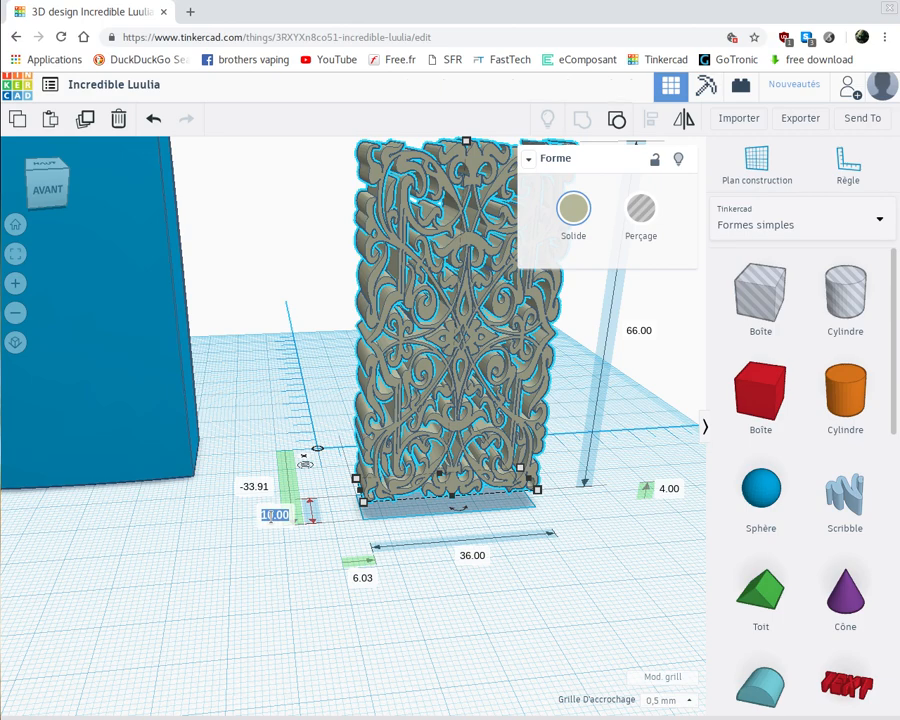
text(5)
key(Return)
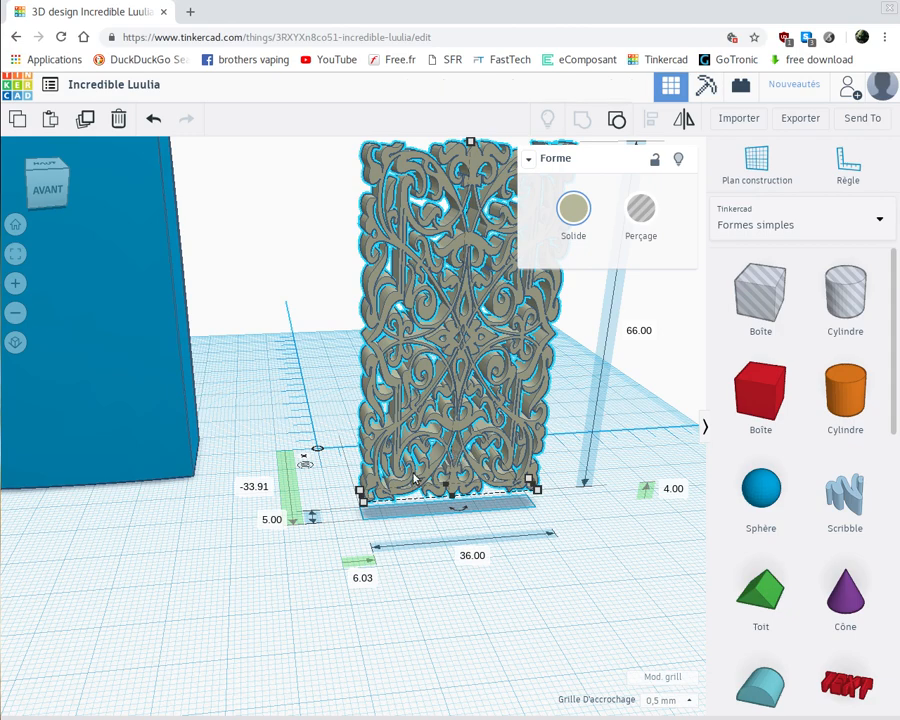
Set the upright floral panel's sideways offset from the ruler origin to 4 mm
click(362, 577)
text(4)
key(Return)
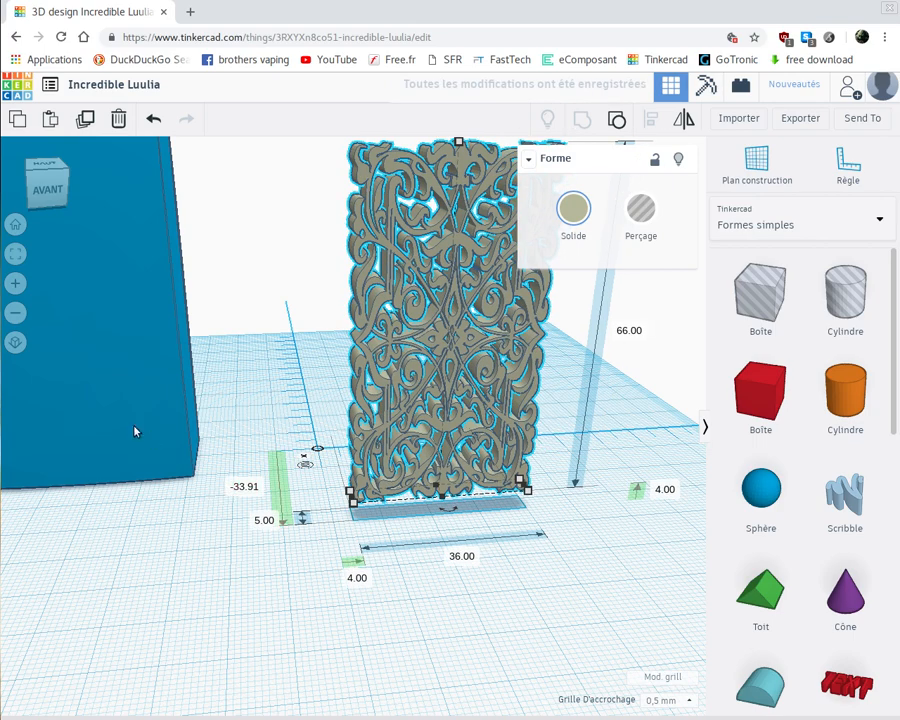
Move the solid blue box behind the floral panel, with a 0 mm sideways offset and a -12 mm depth offset from the ruler
drag(135, 432, 466, 421)
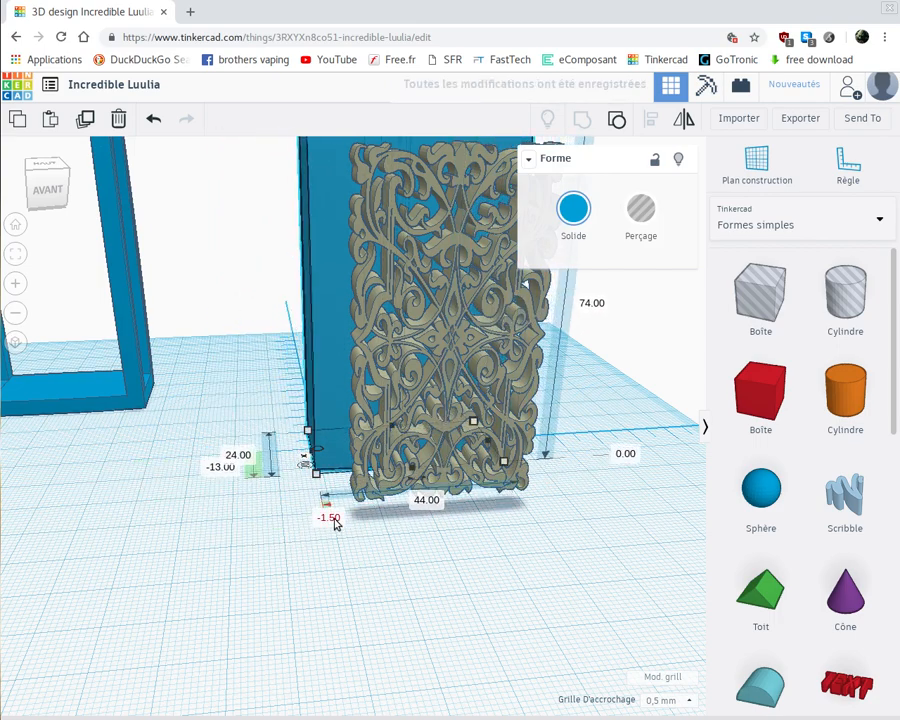
click(331, 518)
text(0)
key(Return)
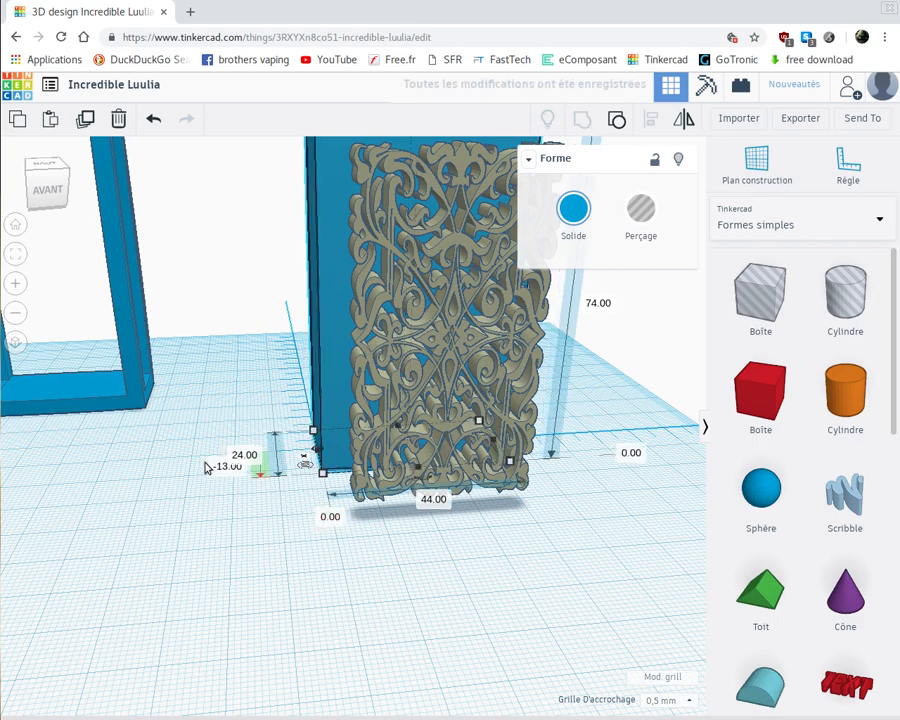
click(238, 456)
click(220, 467)
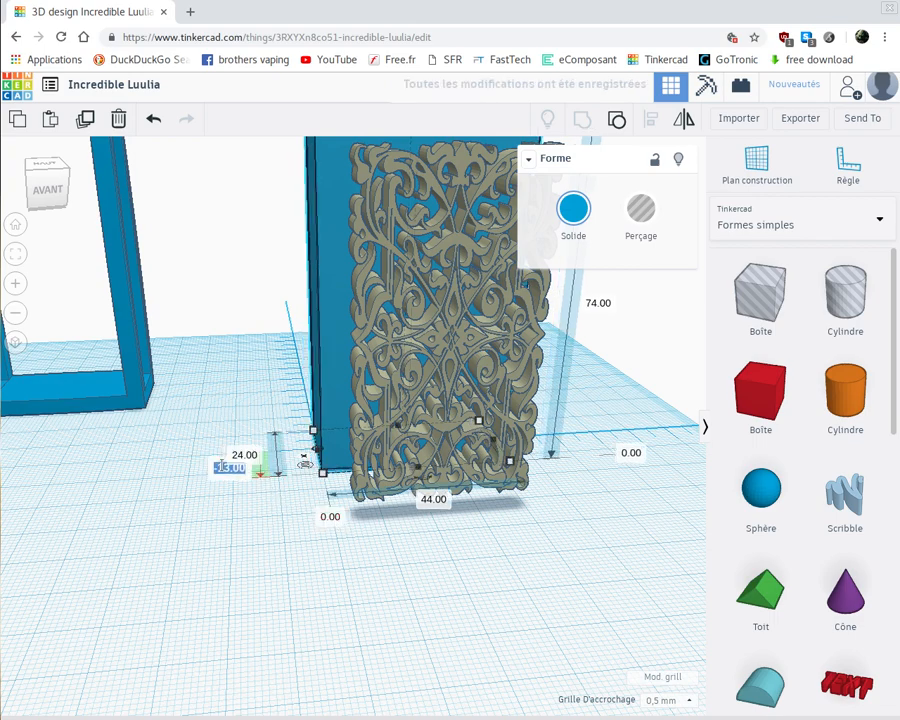
text(-12)
key(Return)
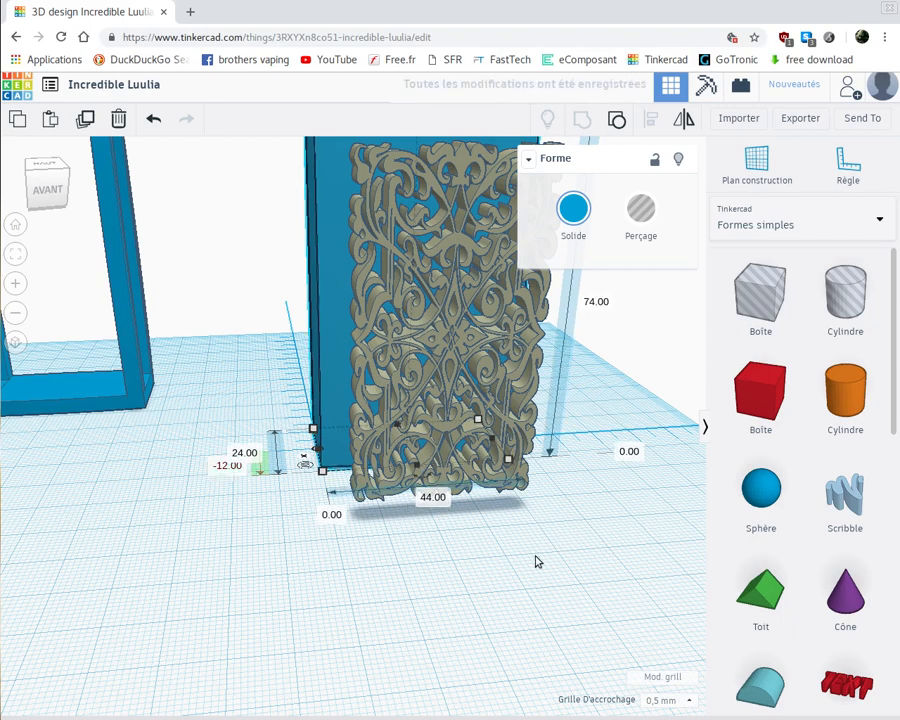
Try moving the floral panel toward the box's front face with a depth offset of -10 mm
right_drag(536, 560, 556, 640)
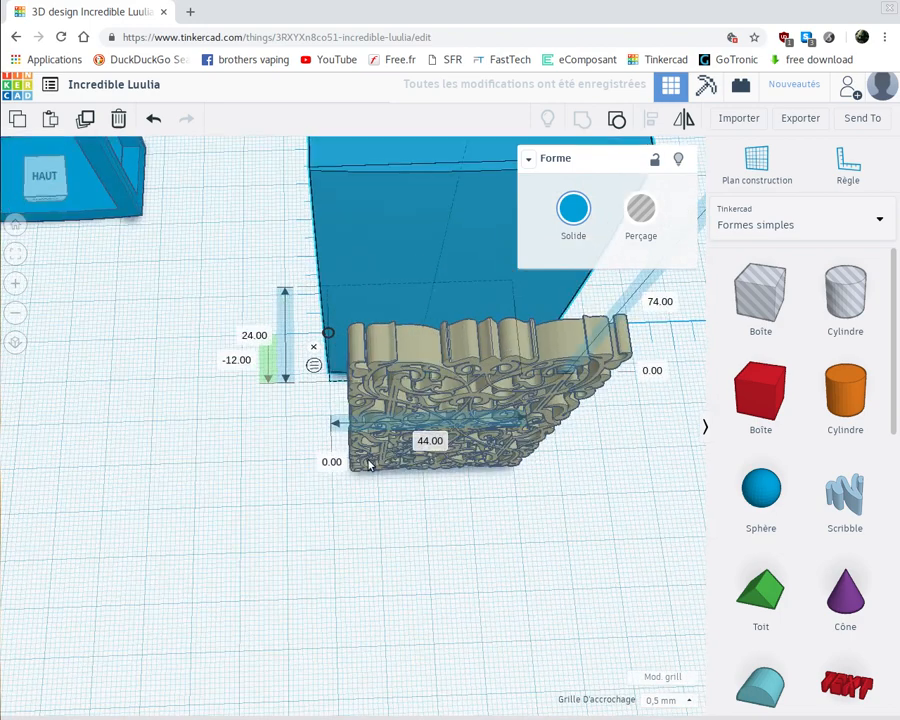
click(401, 355)
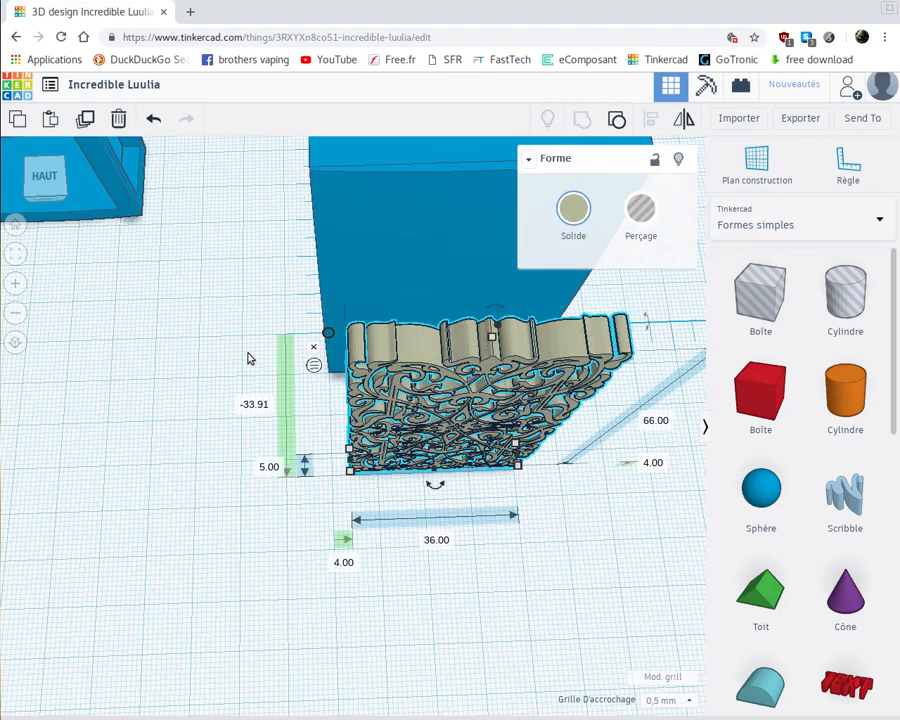
click(253, 405)
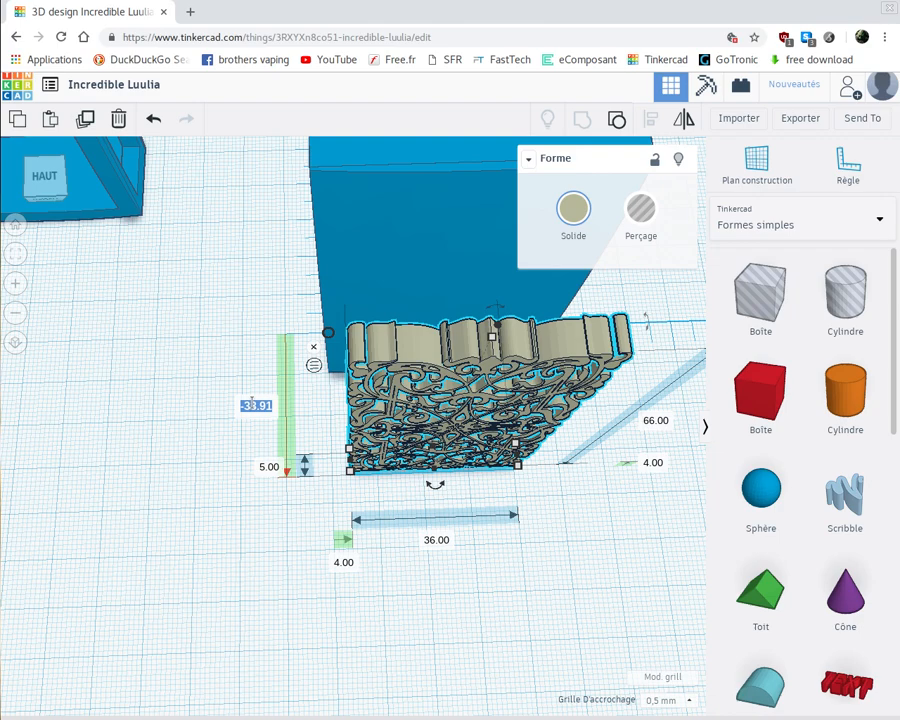
key(BackSpace)
text(-10)
key(Return)
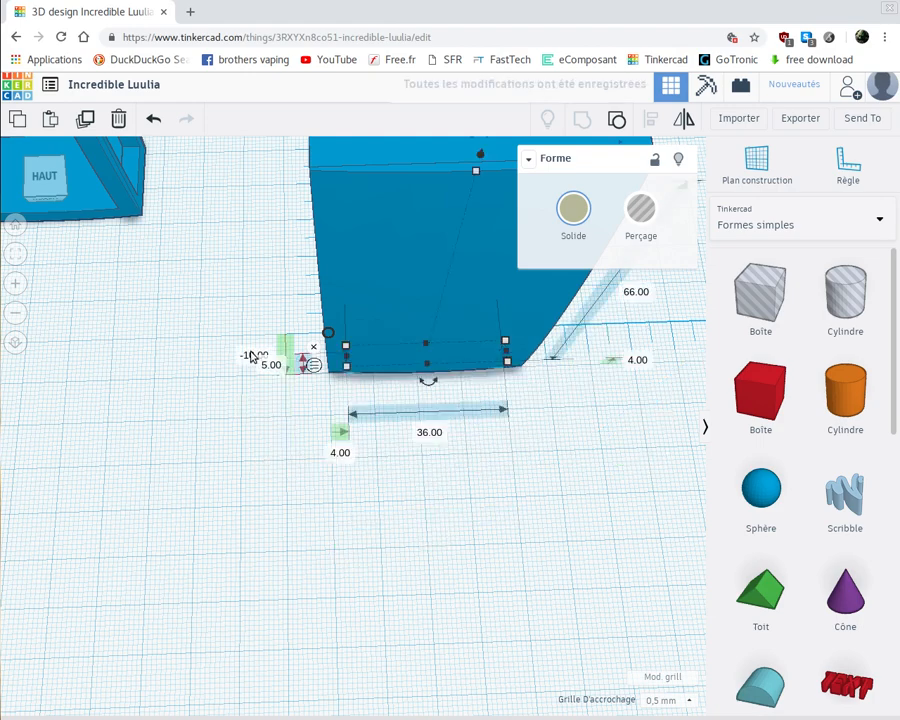
Try a depth offset of -11 mm for the floral panel on the box front
click(244, 354)
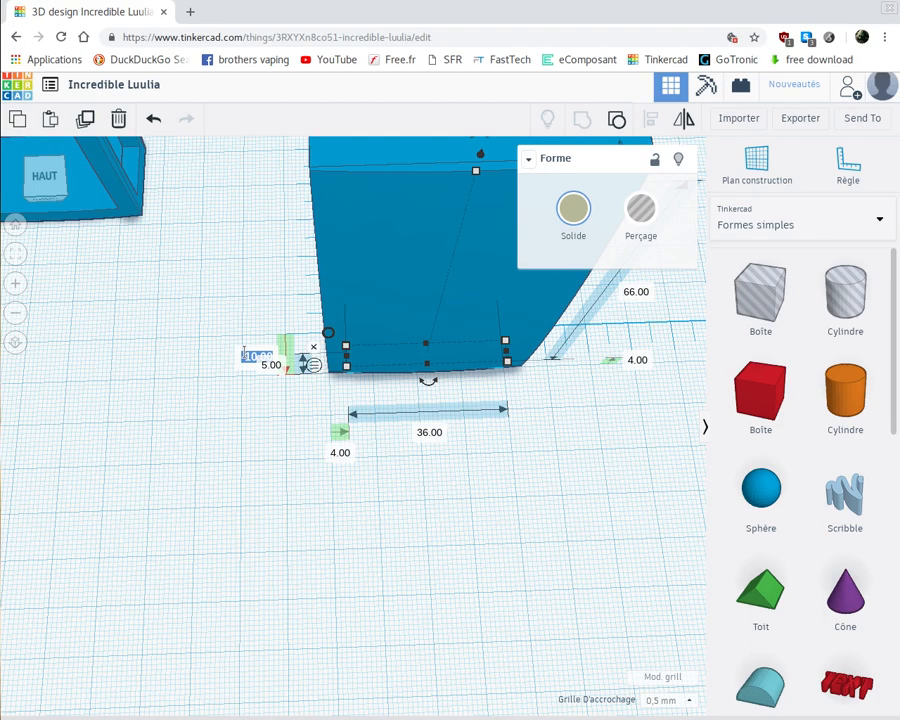
key(BackSpace)
text(-112)
key(Return)
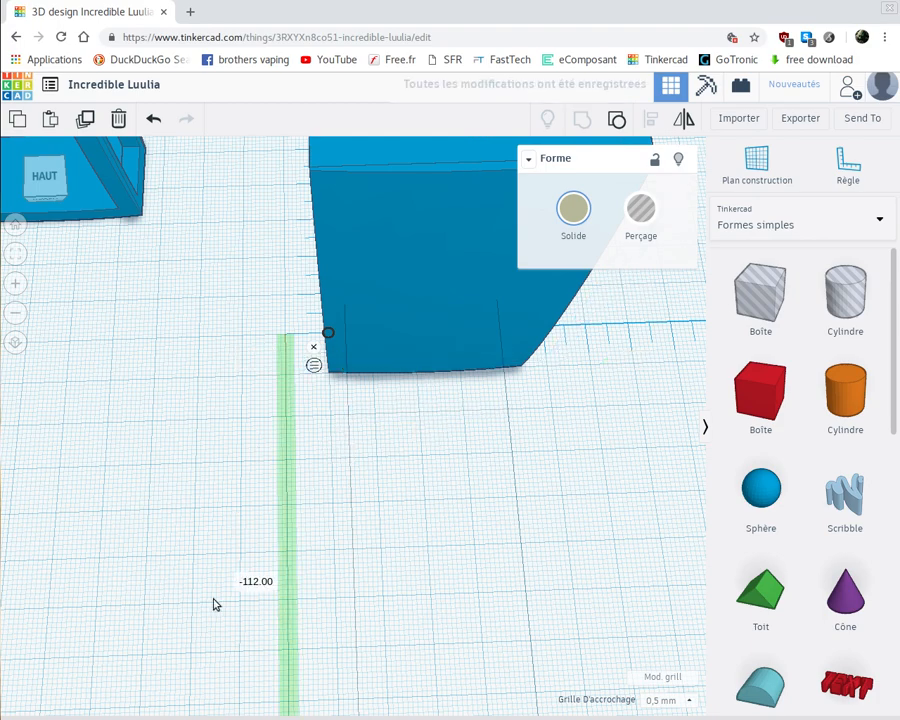
click(243, 581)
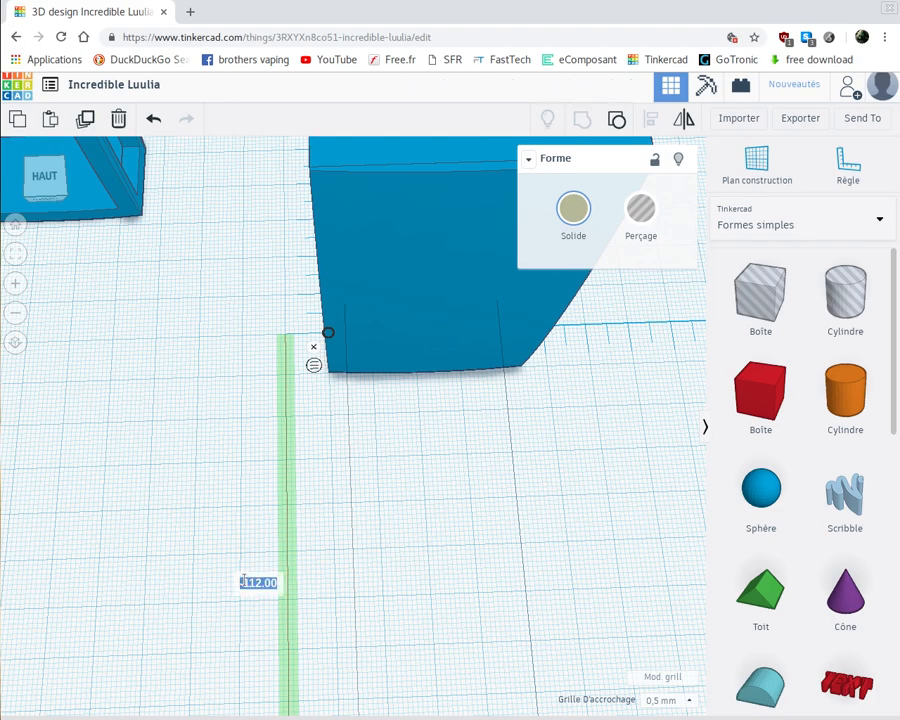
text(-)
text(15)
key(Return)
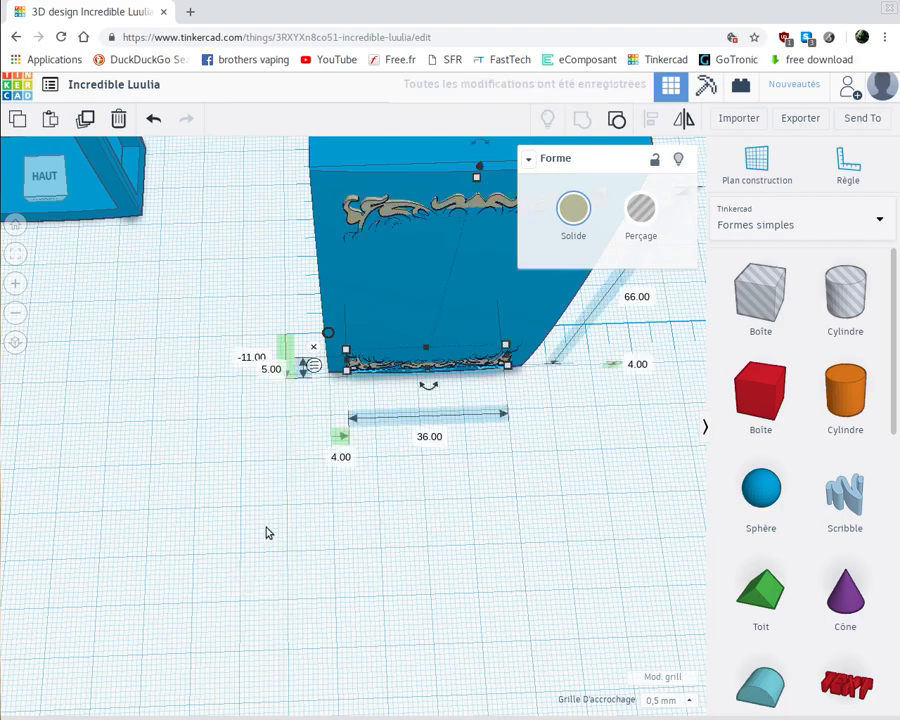
Try a depth offset of -11.5 mm for the floral panel on the box front
click(250, 358)
text(1)
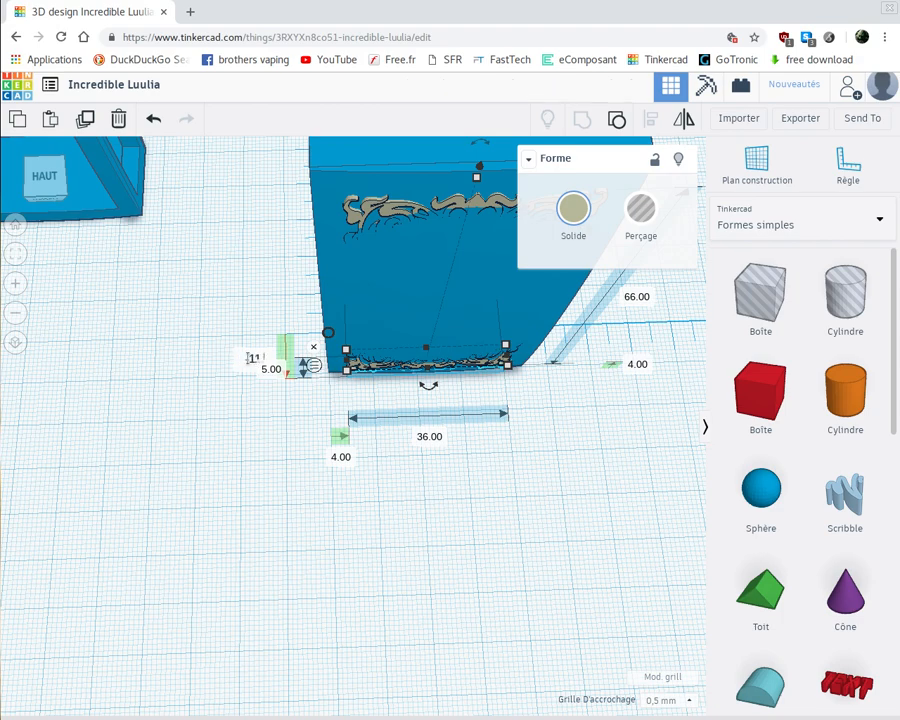
text(1.5)
key(Return)
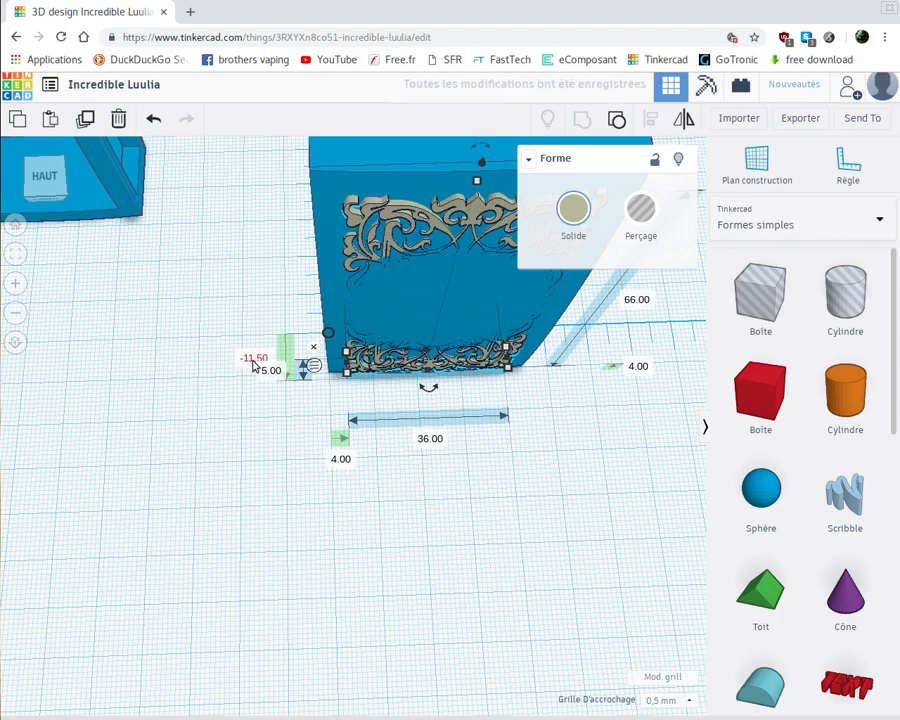
Set the floral panel's depth offset from the ruler to -14 mm so it stands out from the box front
click(254, 360)
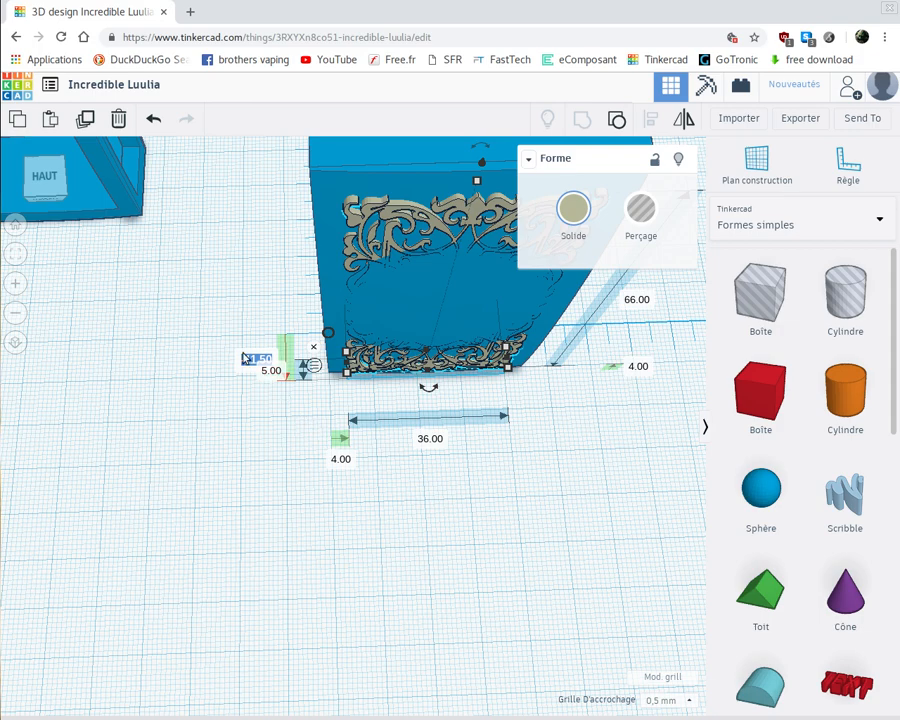
text(61.4)
key(Return)
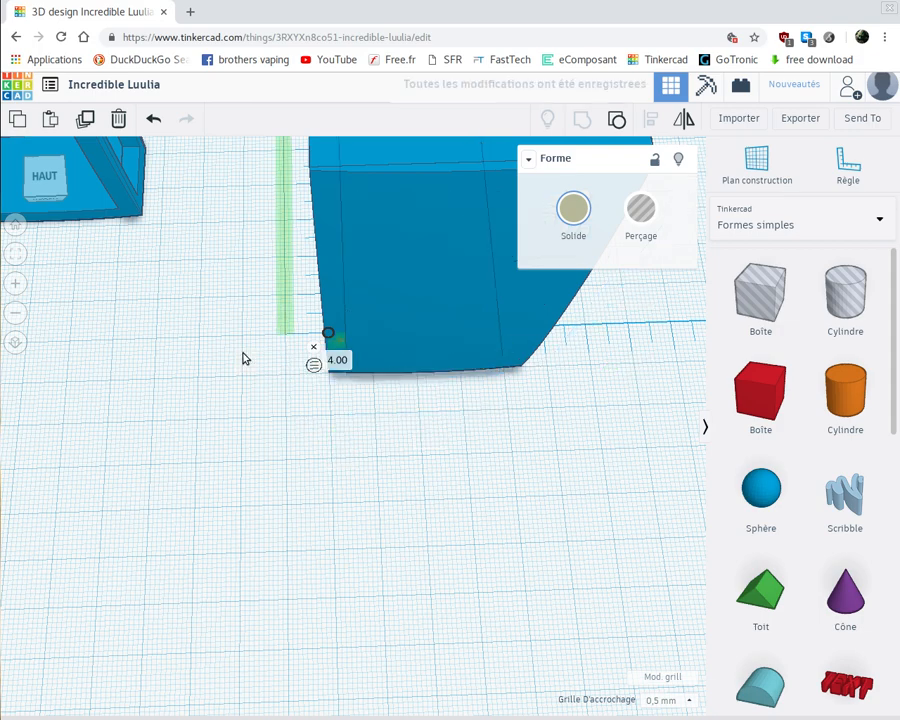
scroll(206, 389, up, 2)
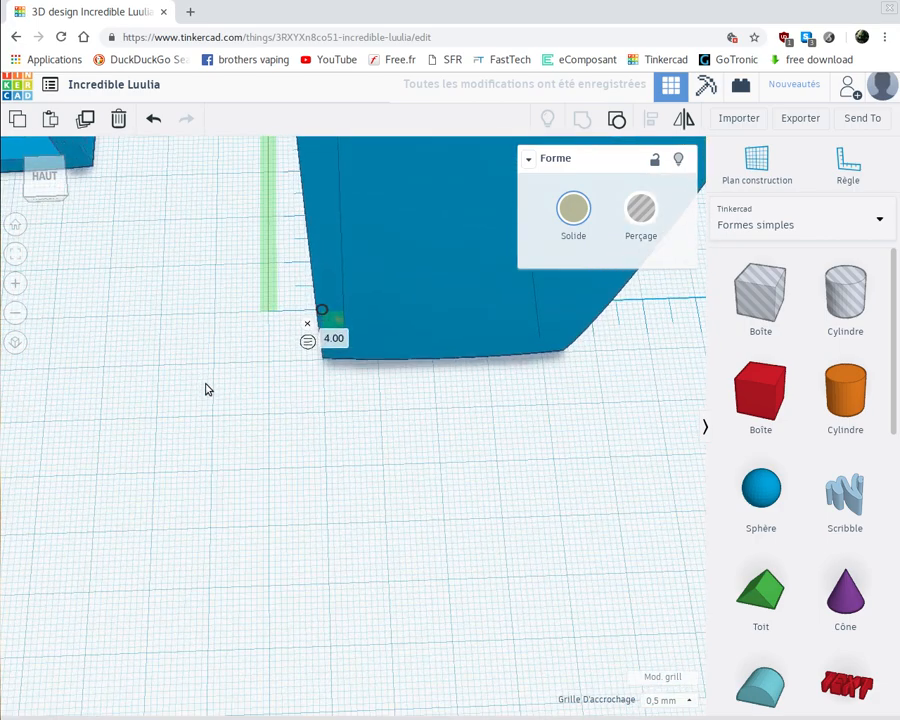
scroll(206, 389, down, 5)
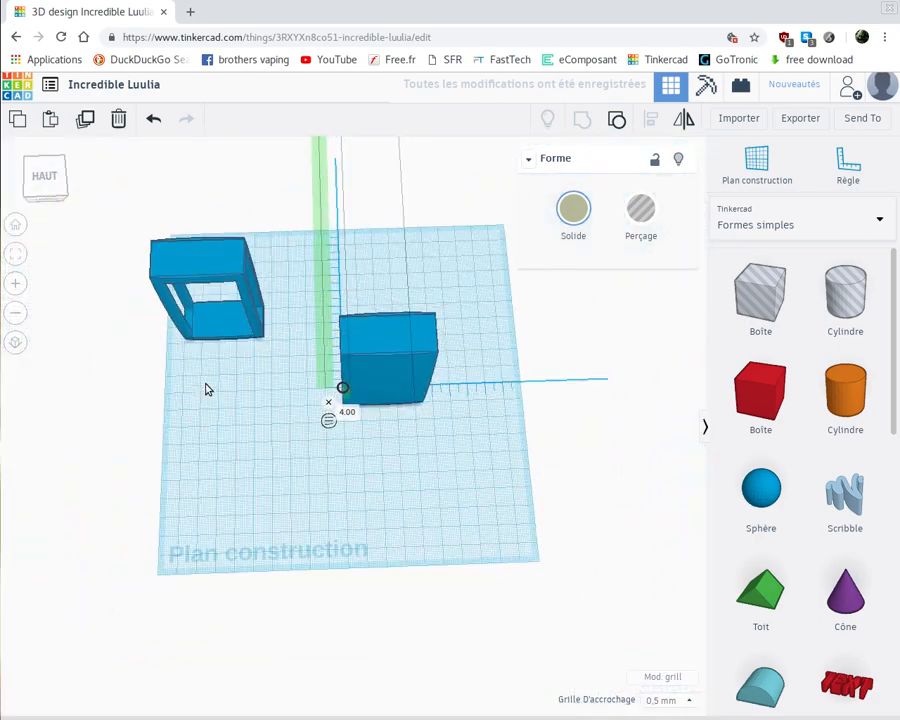
scroll(206, 389, down, 5)
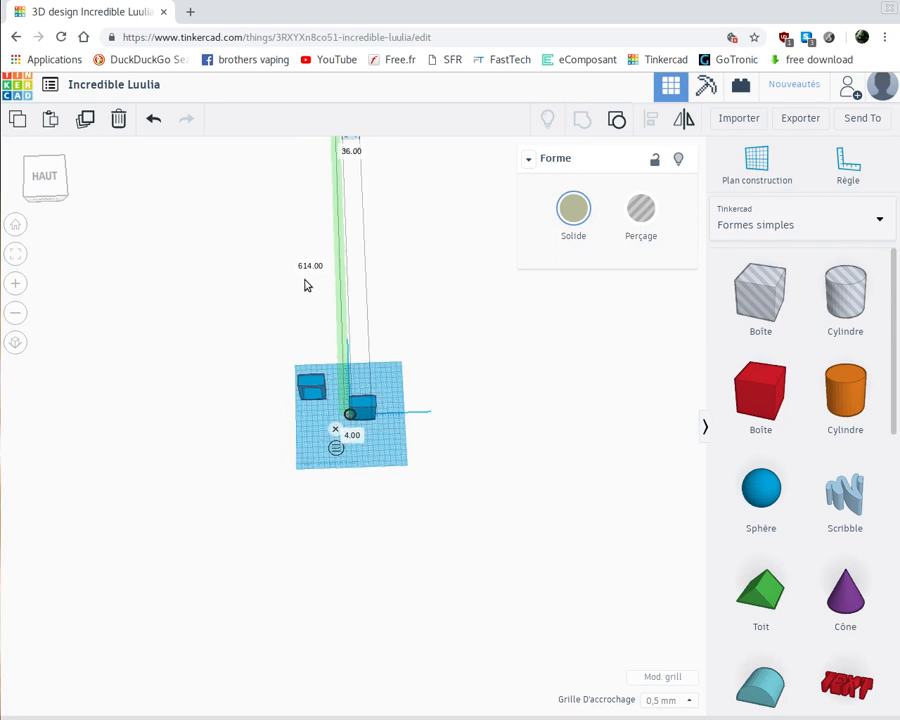
click(311, 267)
key(BackSpace)
key(Return)
scroll(310, 373, up, 5)
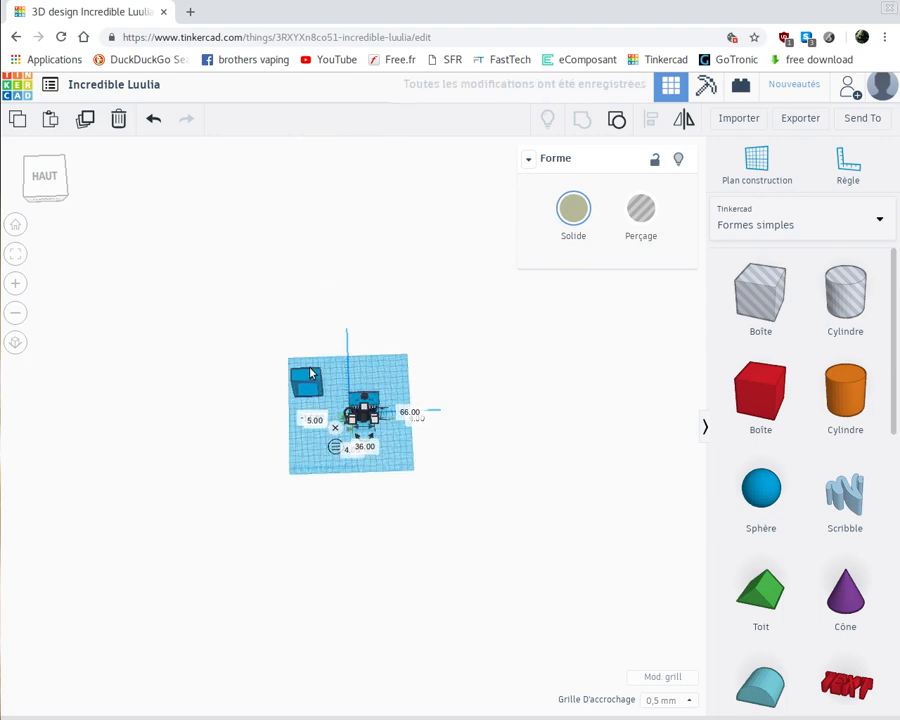
scroll(310, 373, up, 8)
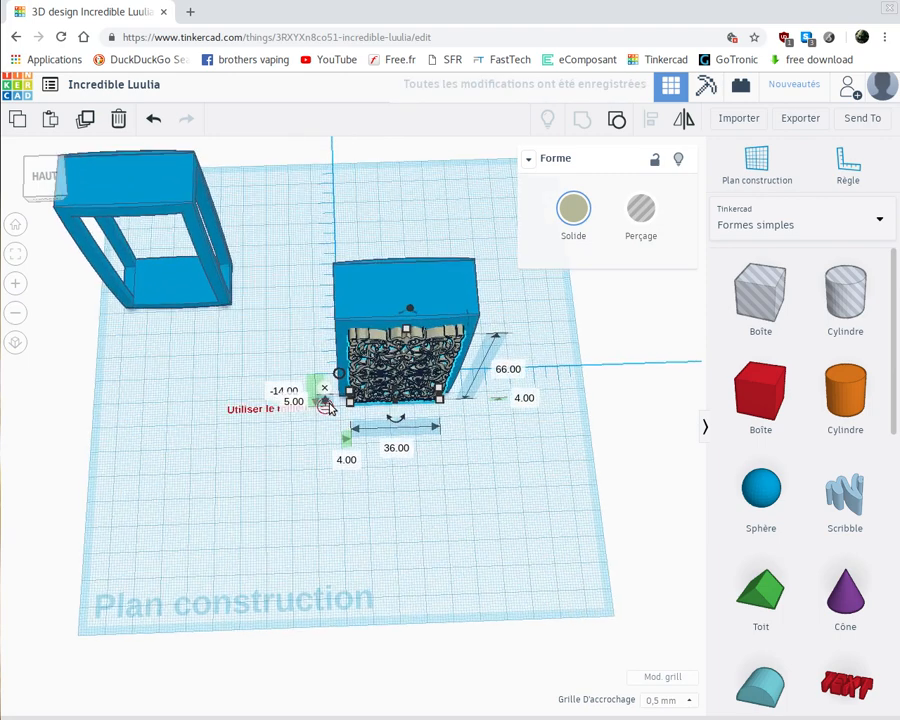
Place a copy of the floral panel at the box's back face, with a 3.5 mm sideways offset and an 11 mm depth offset
scroll(281, 402, up, 2)
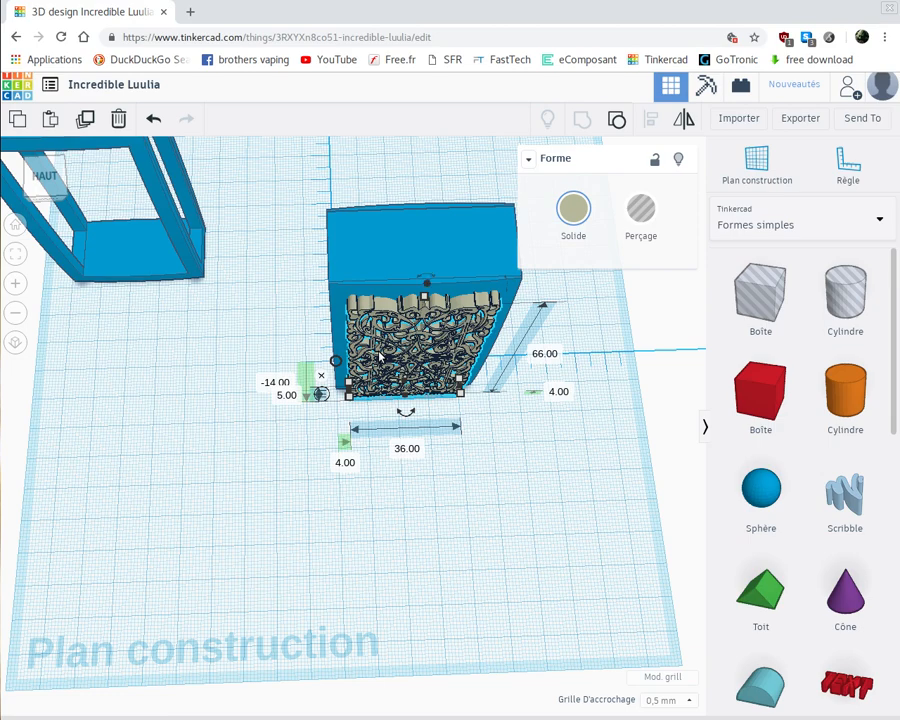
drag(379, 355, 436, 355)
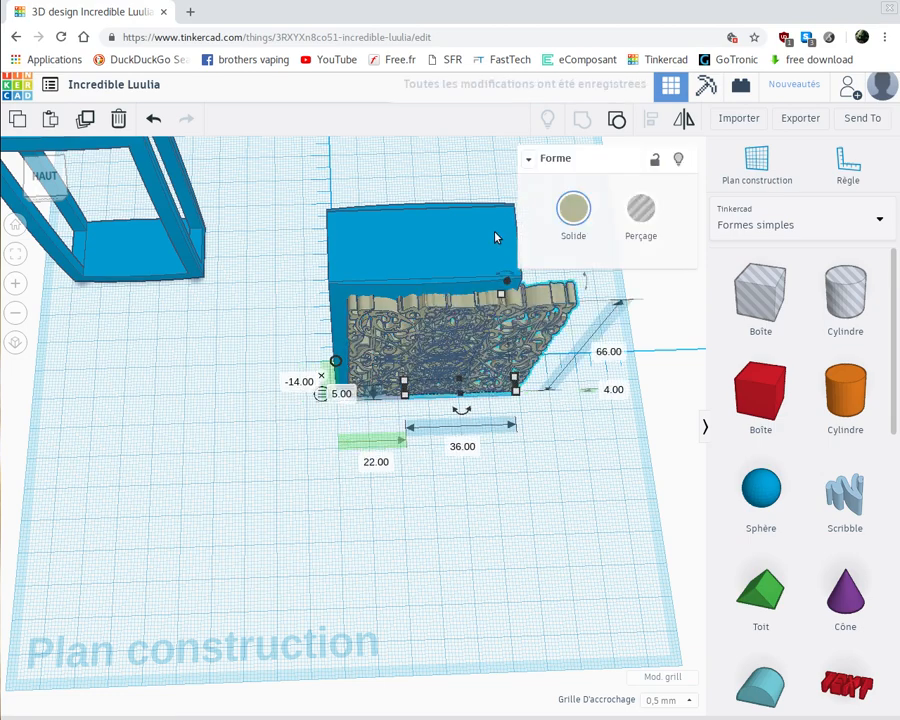
drag(495, 236, 453, 222)
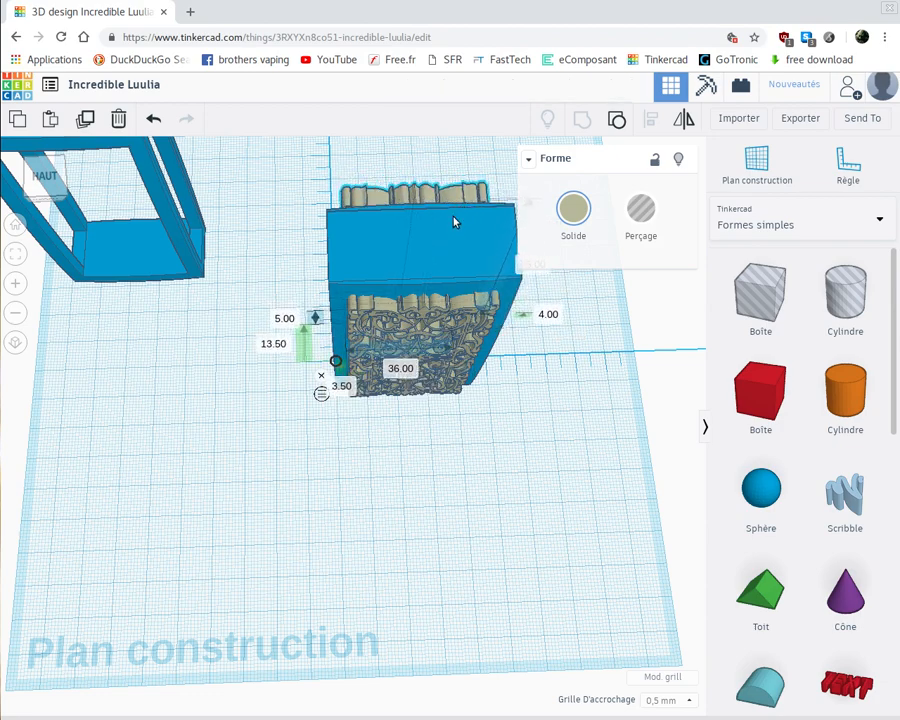
click(274, 344)
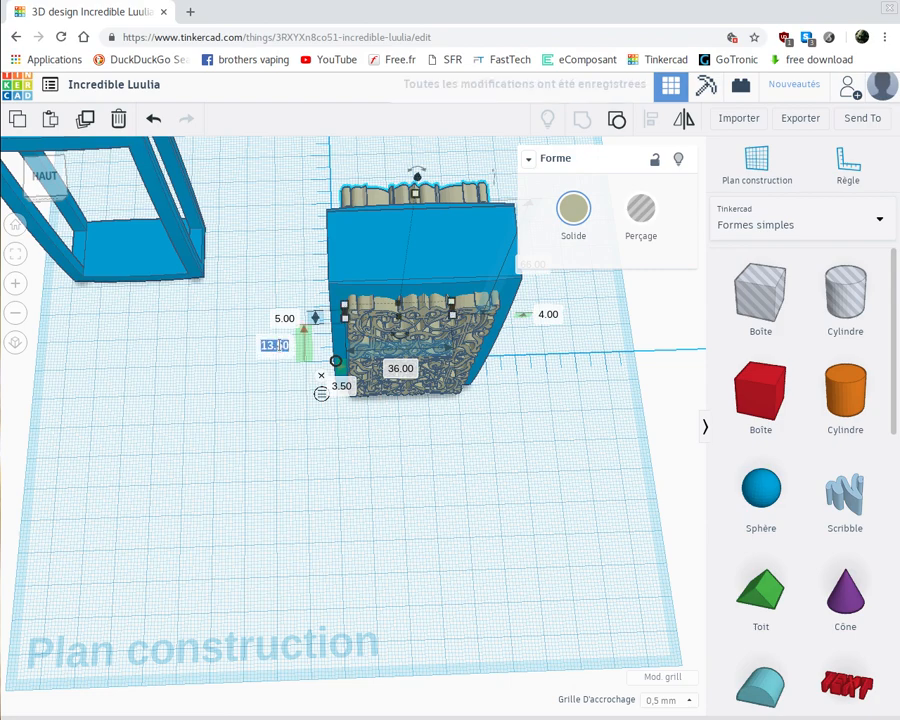
text(11)
key(Return)
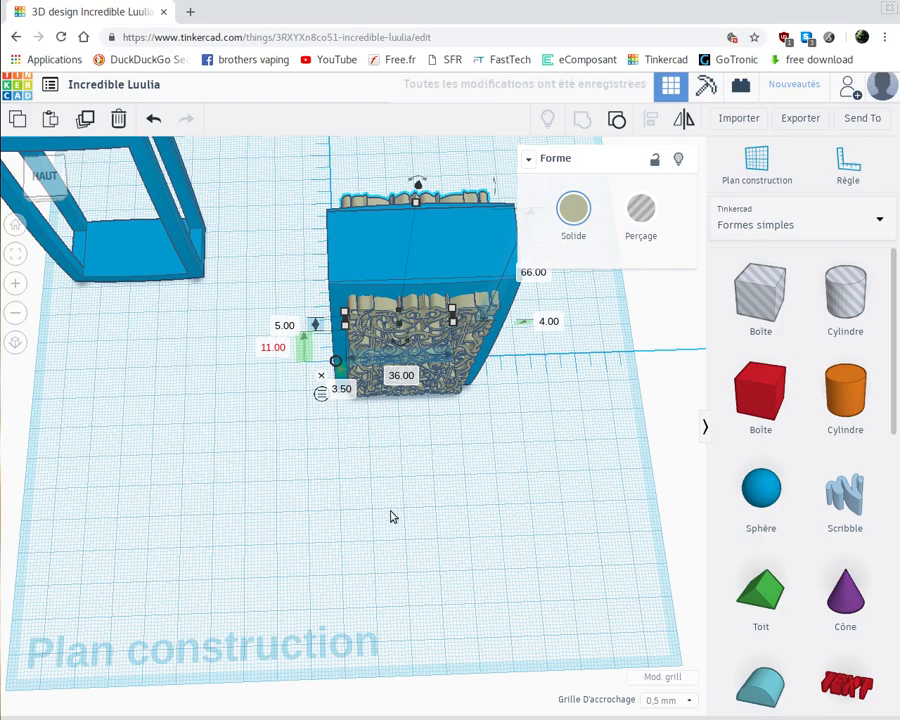
Set the front floral panel's depth offset from the ruler to -16 mm
right_drag(293, 531, 490, 488)
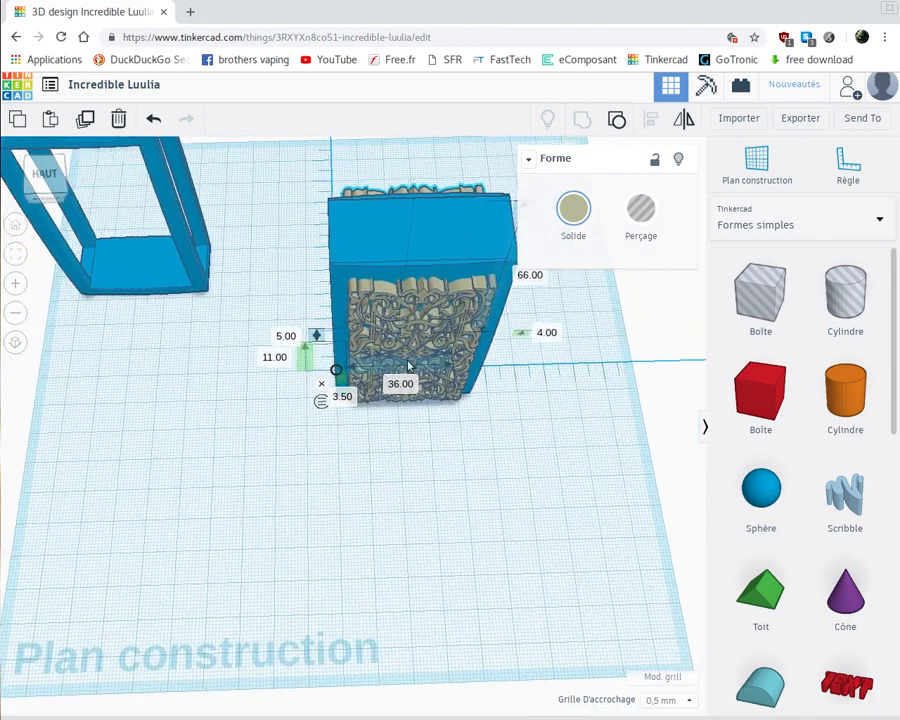
click(382, 302)
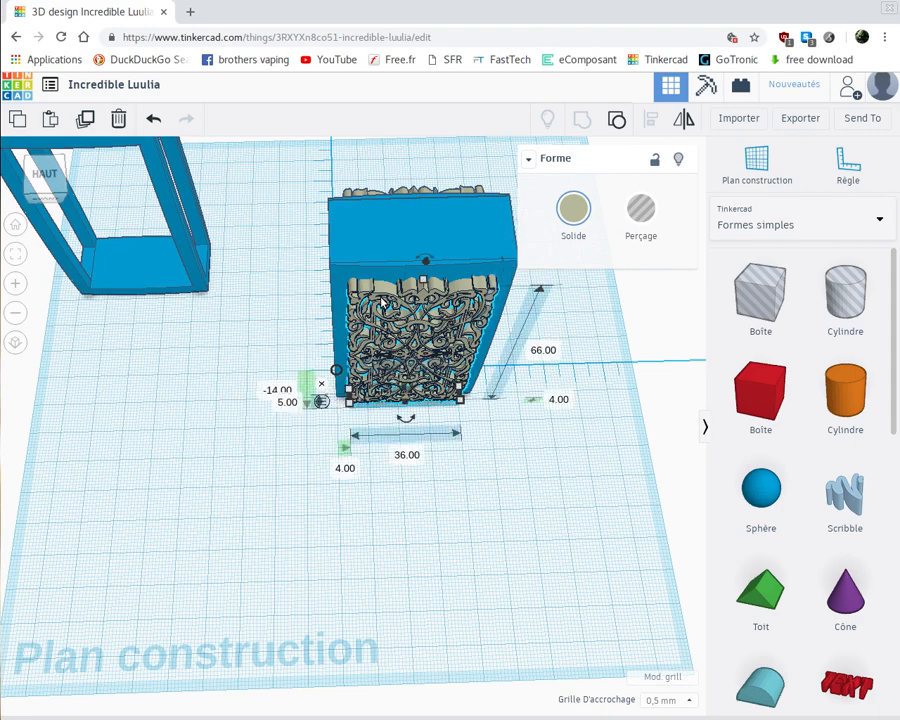
click(273, 390)
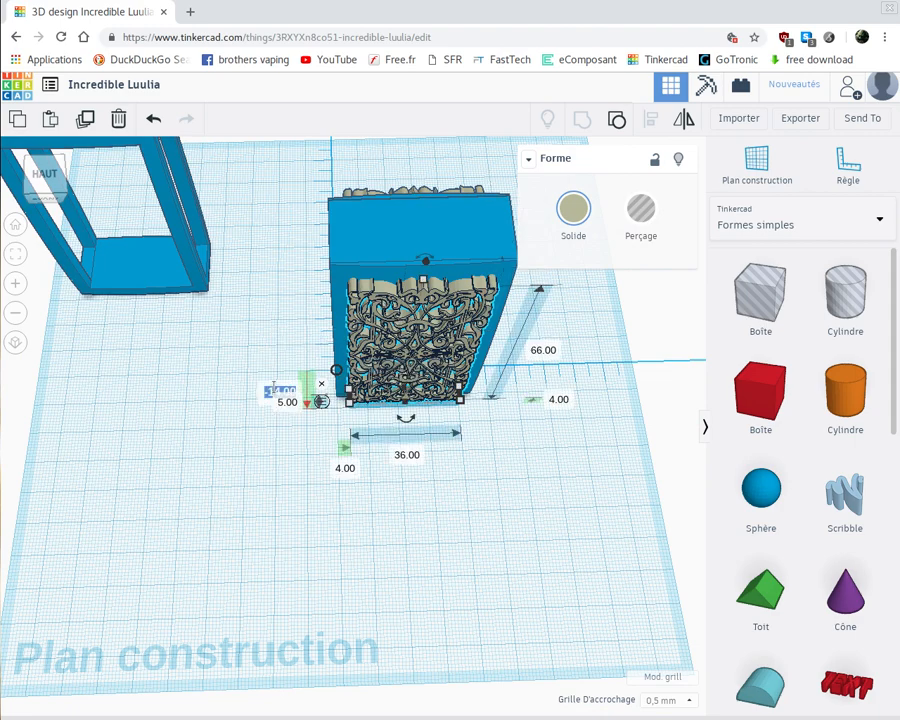
text(-1)
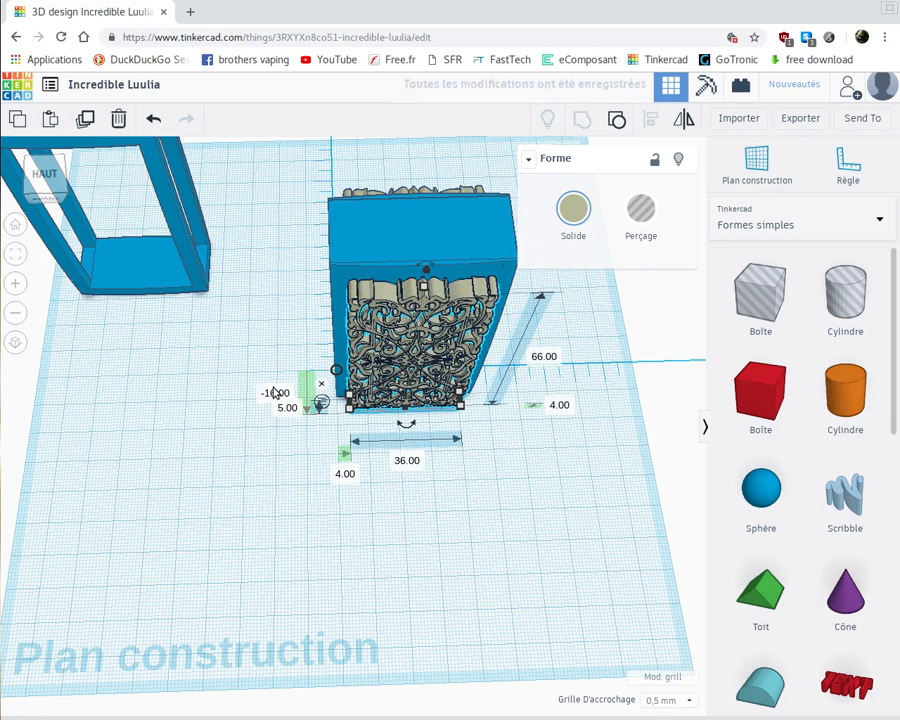
right_drag(507, 521, 540, 500)
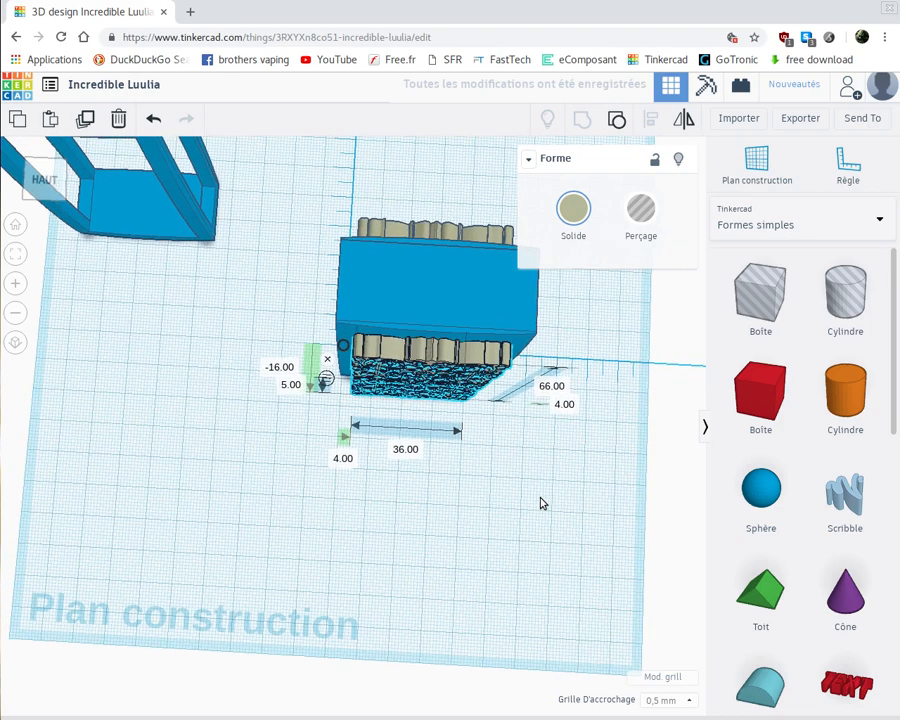
click(272, 386)
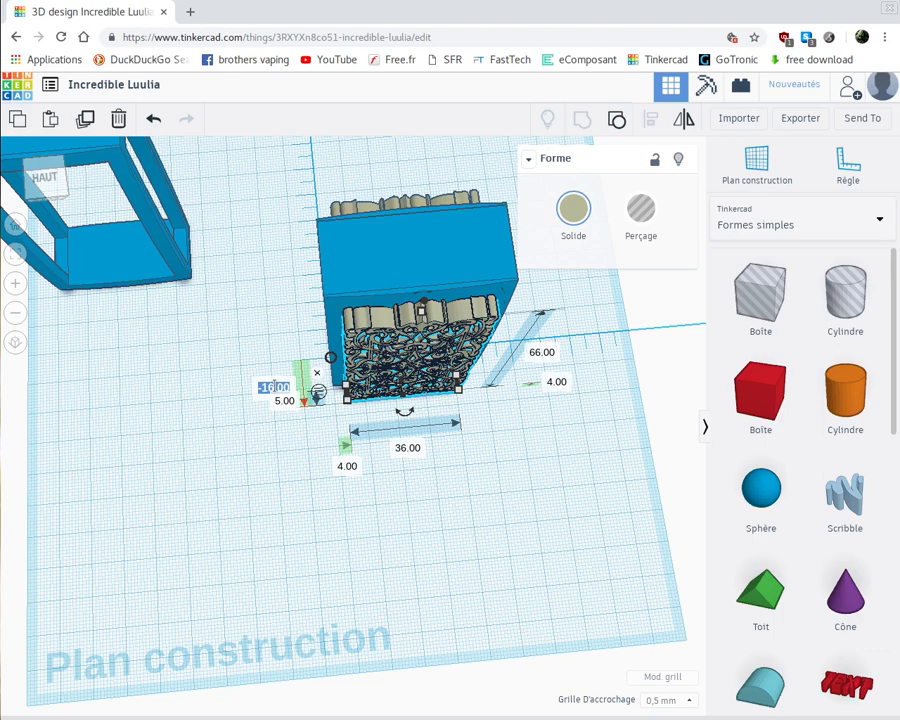
key(BackSpace)
text(-15)
key(Return)
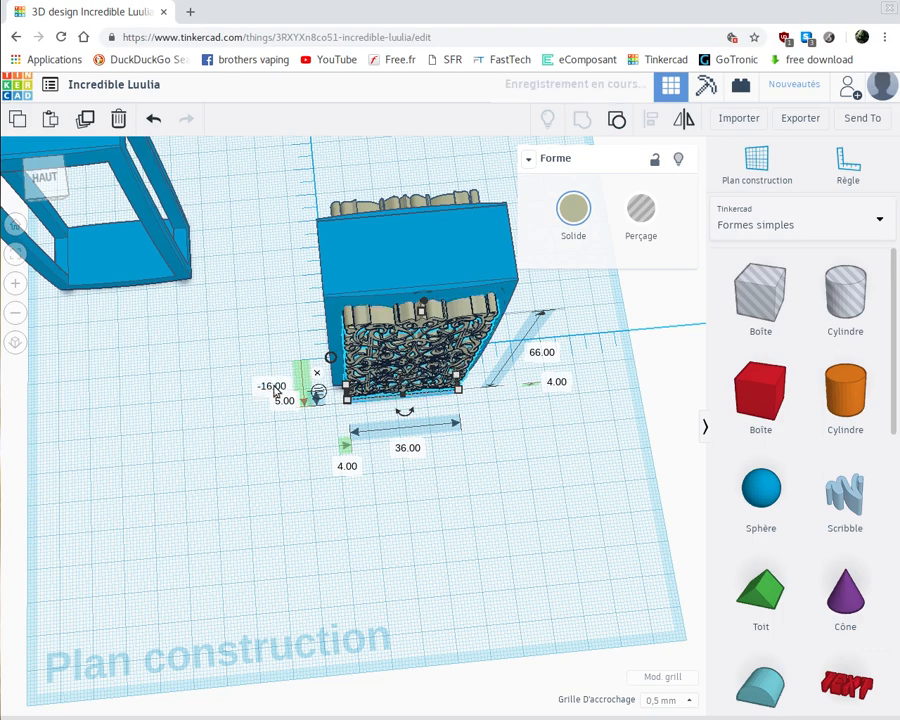
Set the back floral panel's depth offset from the ruler to 10 mm
click(388, 207)
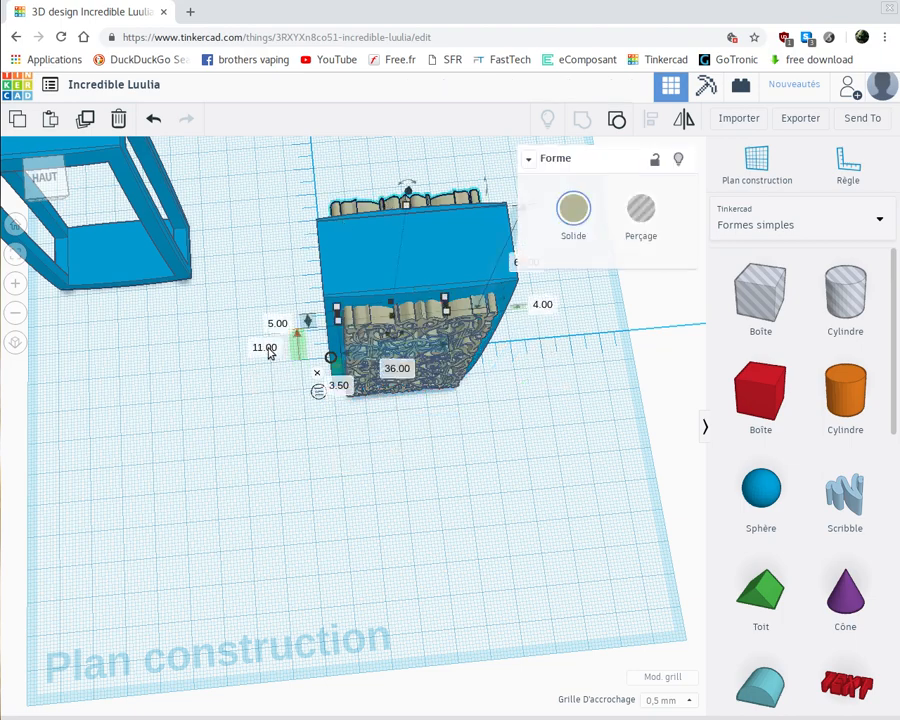
click(268, 347)
text(10)
key(Return)
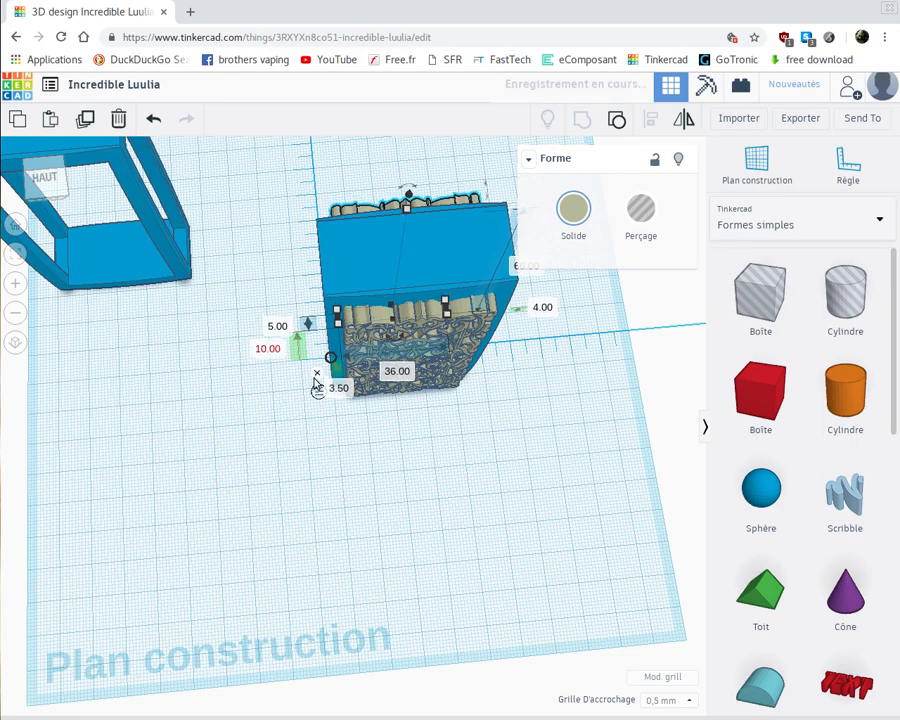
Place a copy of the front floral panel beside the box and rotate it 90° about the vertical axis
click(464, 313)
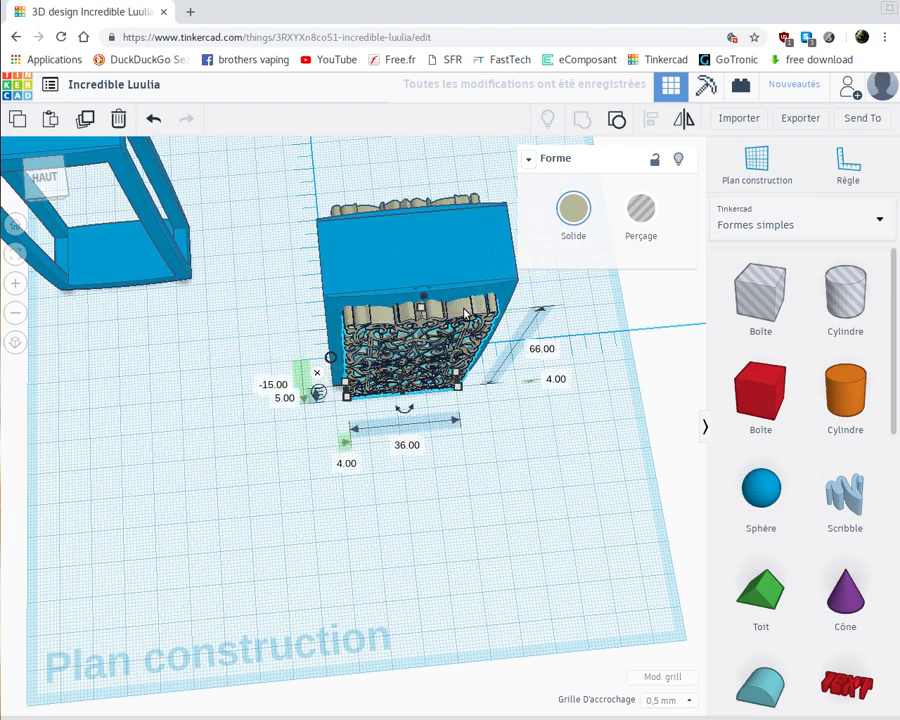
key(ctrl+c)
key(ctrl+v)
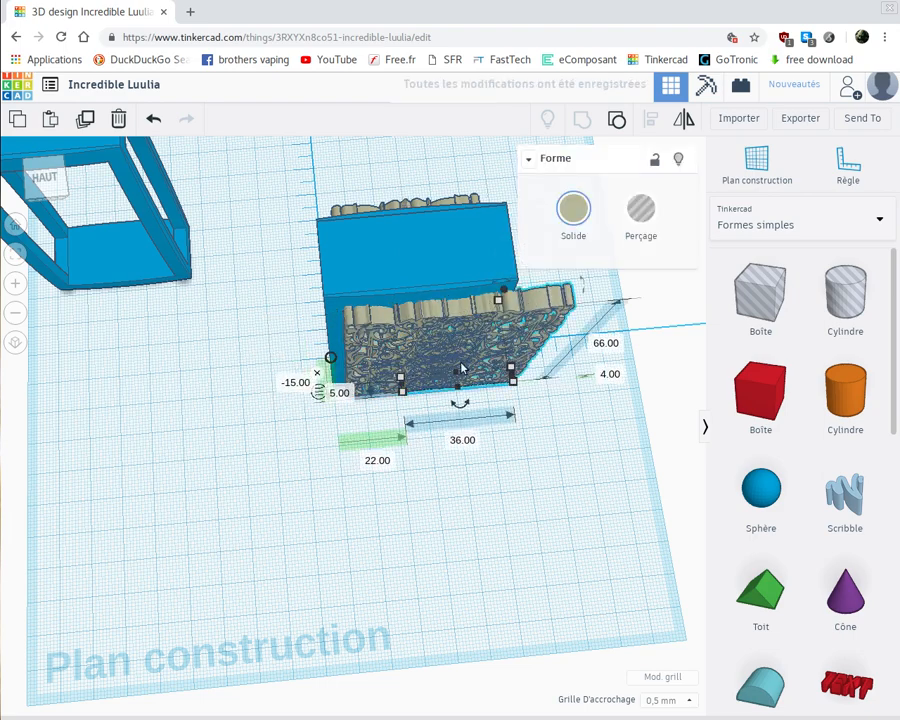
drag(371, 342, 276, 387)
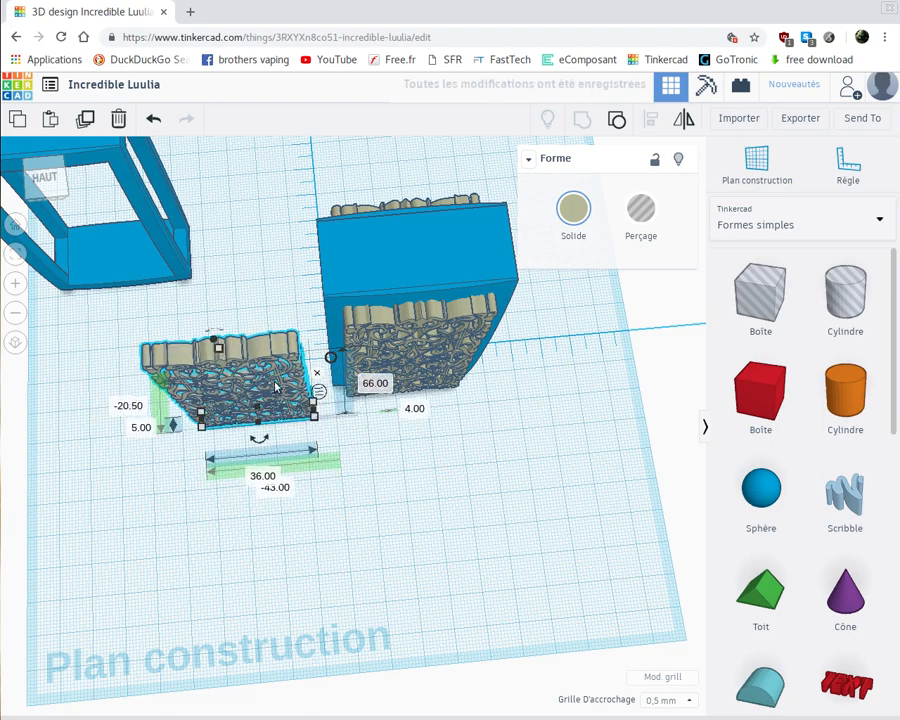
mouse_move(266, 441)
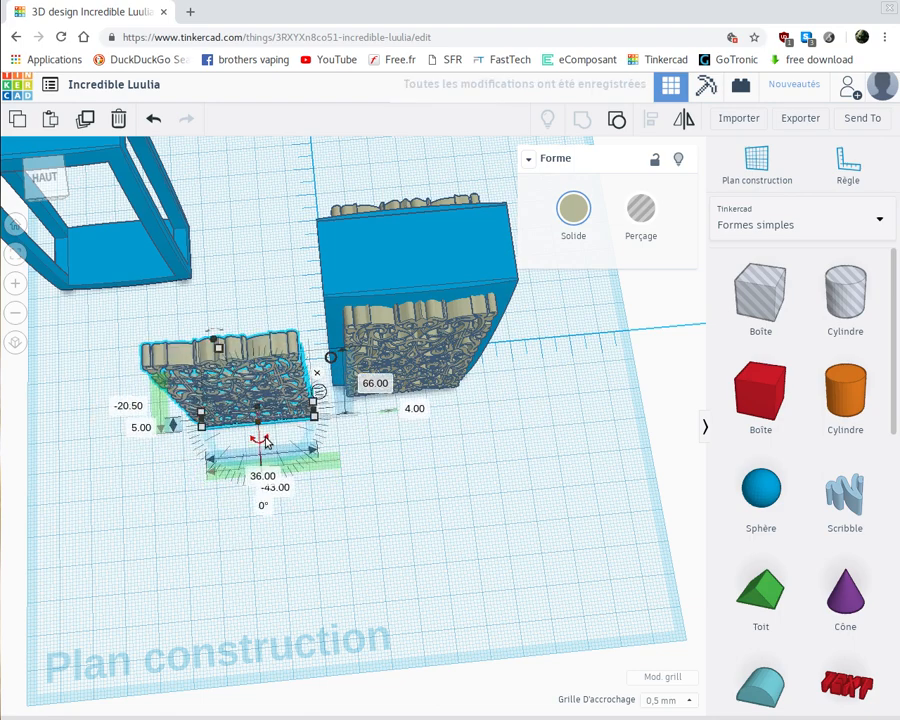
click(263, 505)
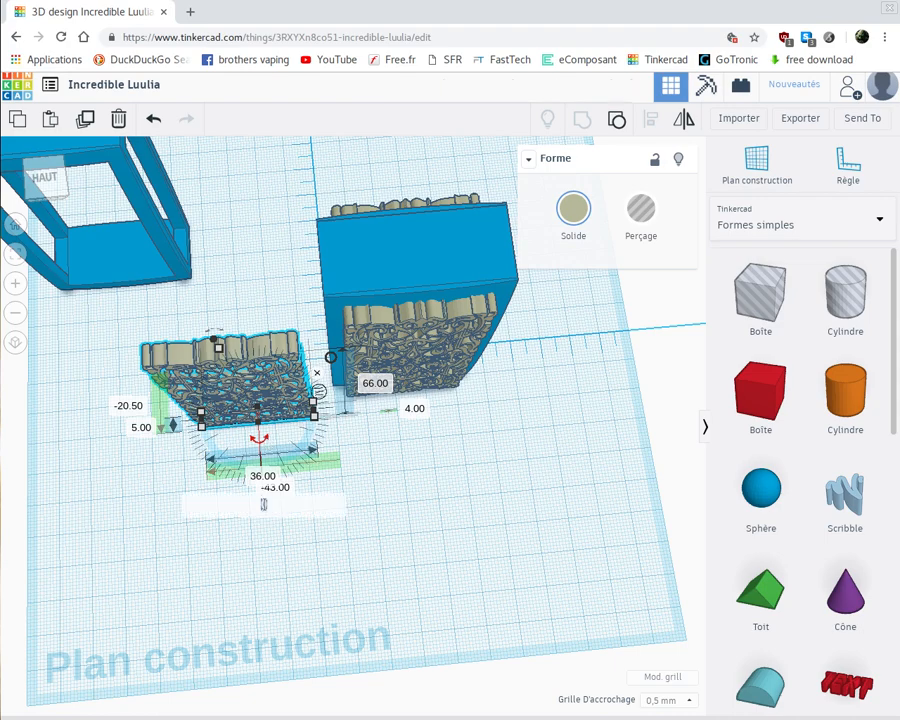
text(90)
key(Return)
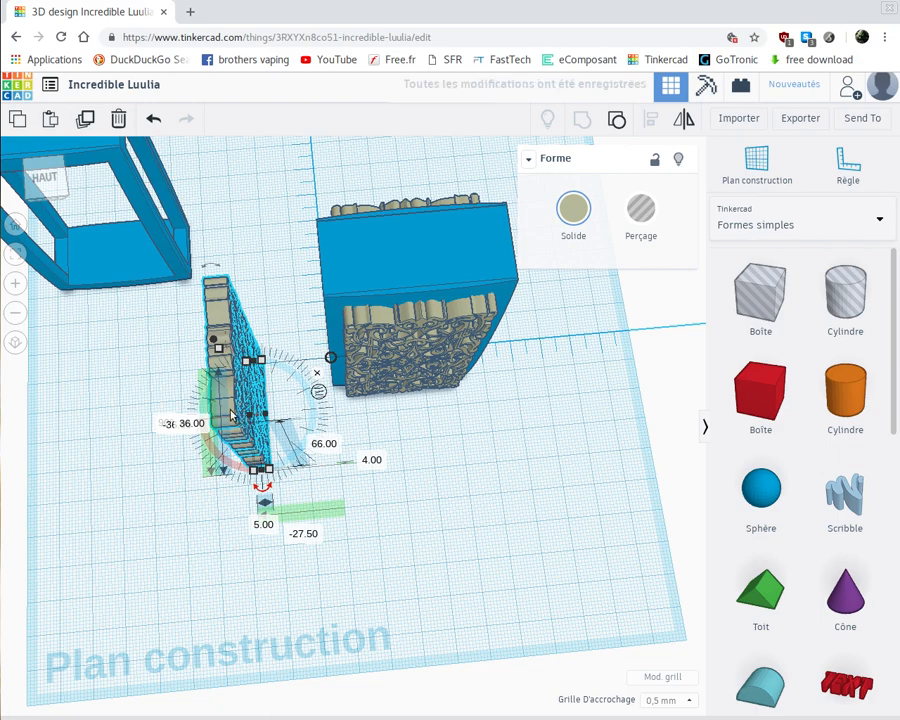
Fit the rotated panel against the box's left side, with a -4 mm sideways offset and a -18 mm depth offset
drag(258, 381, 328, 334)
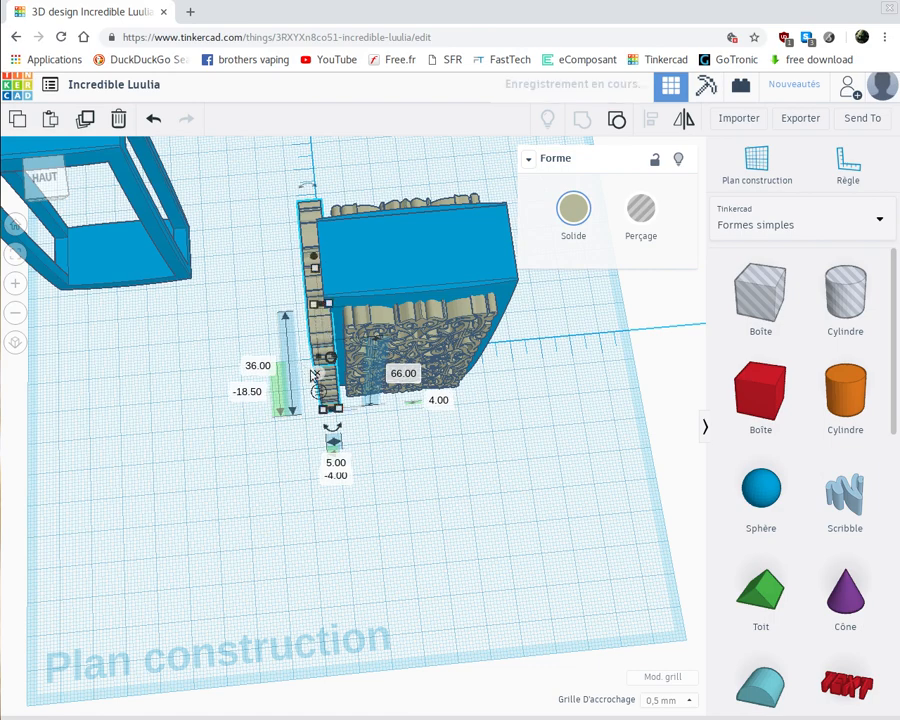
click(249, 392)
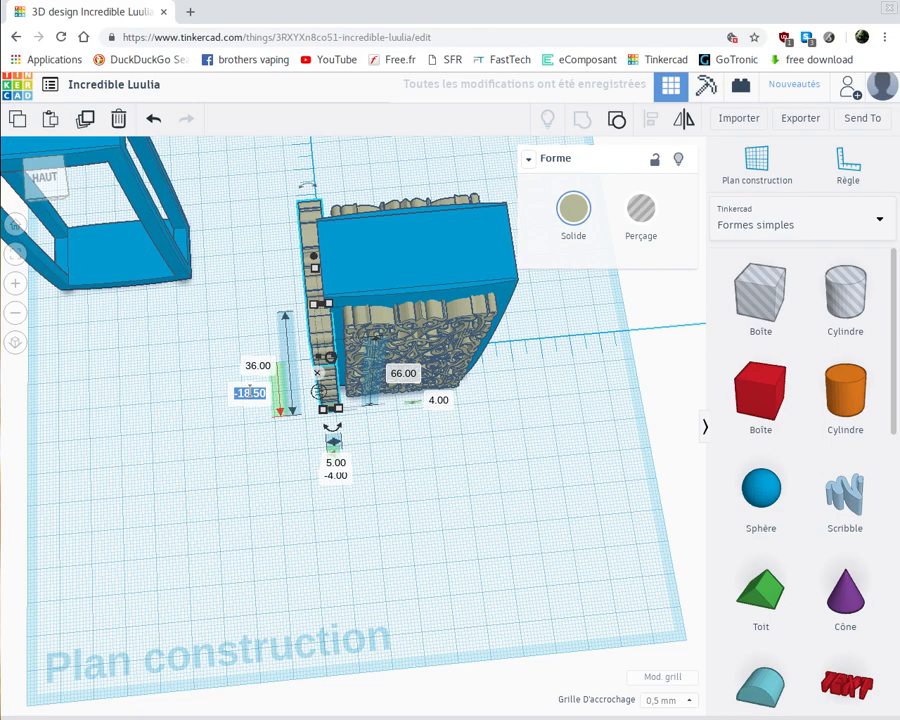
key(BackSpace)
text(-18)
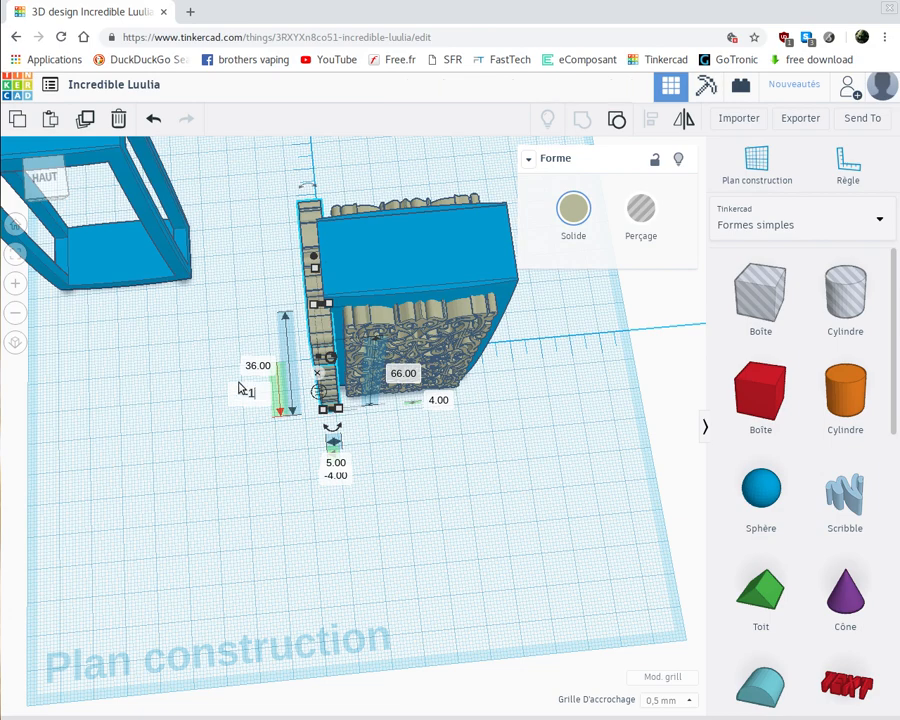
key(Return)
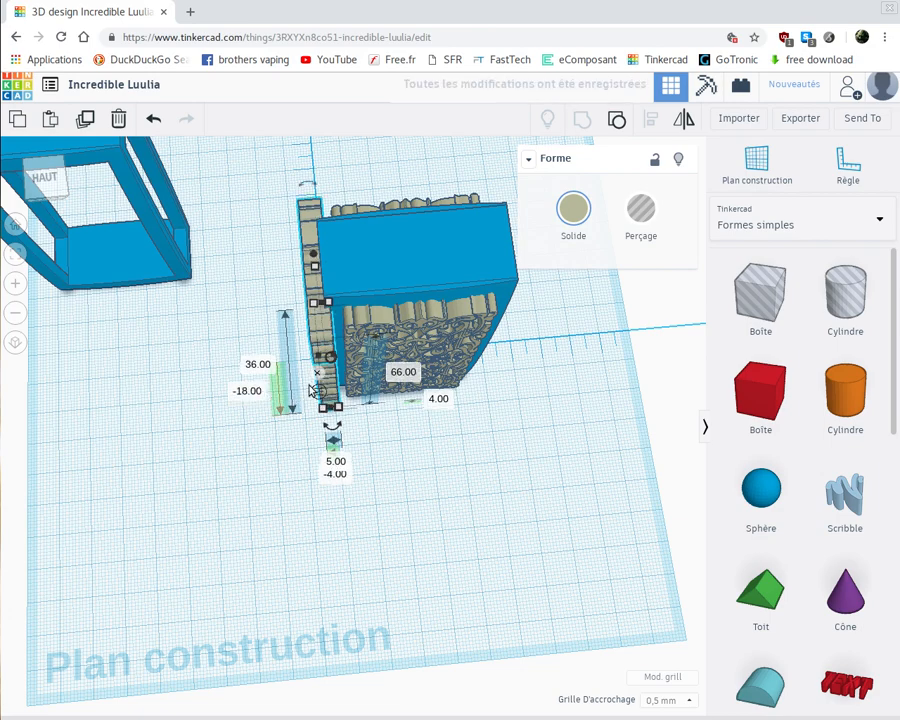
Place a copy of the side floral panel on the box's right side, with a 43 mm sideways offset
key(ctrl+v)
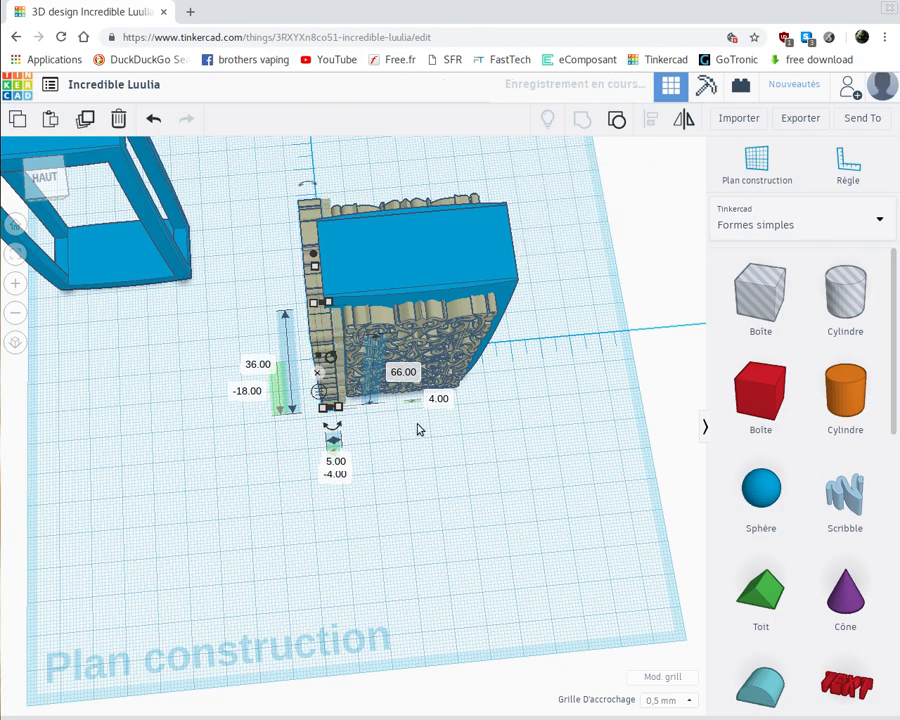
click(333, 477)
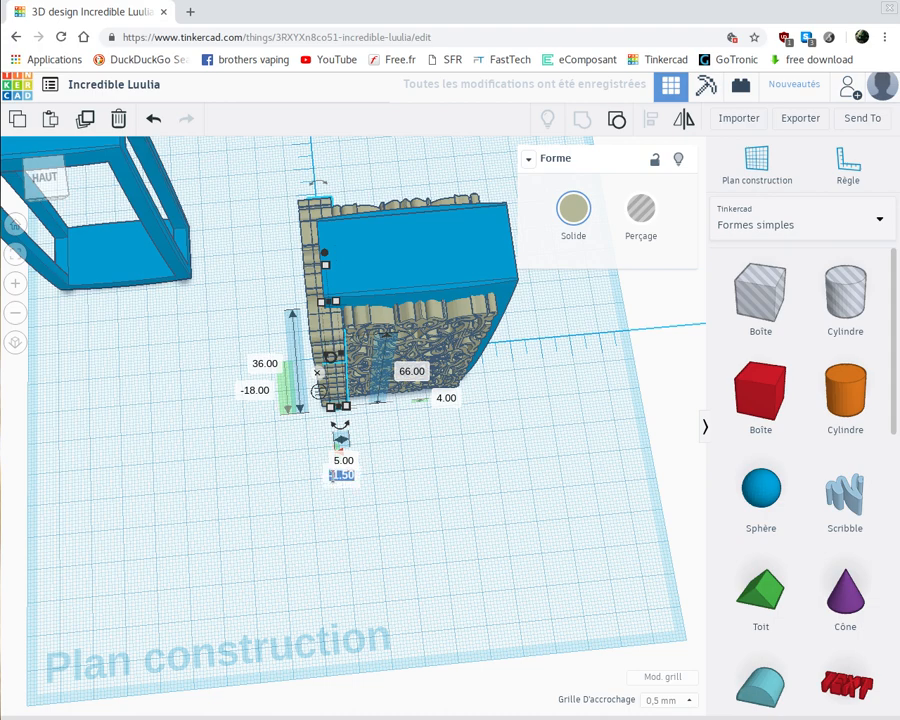
text(44)
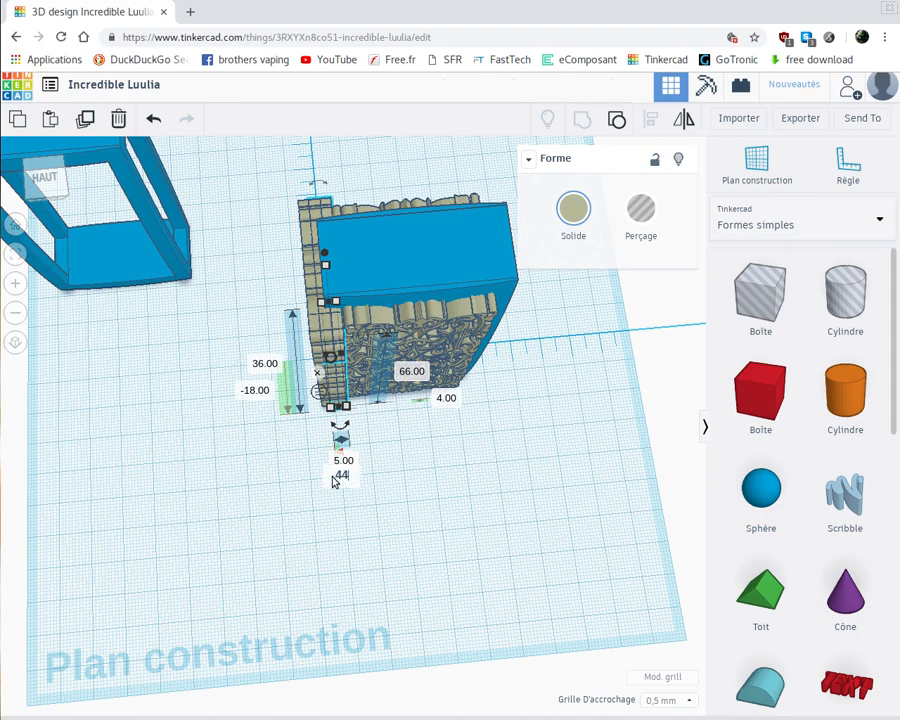
key(Return)
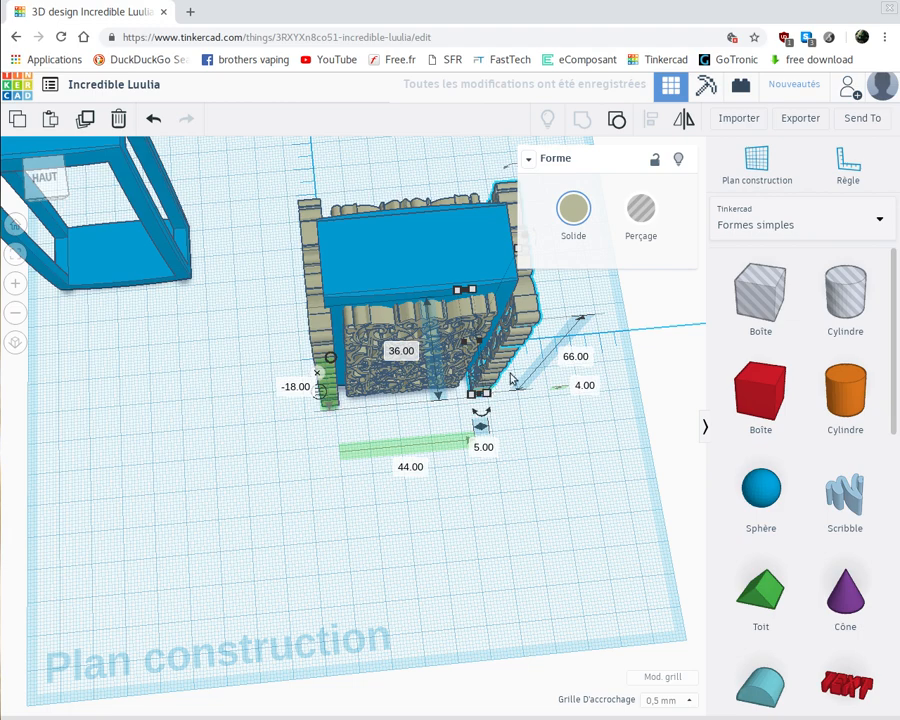
click(409, 466)
text(4)
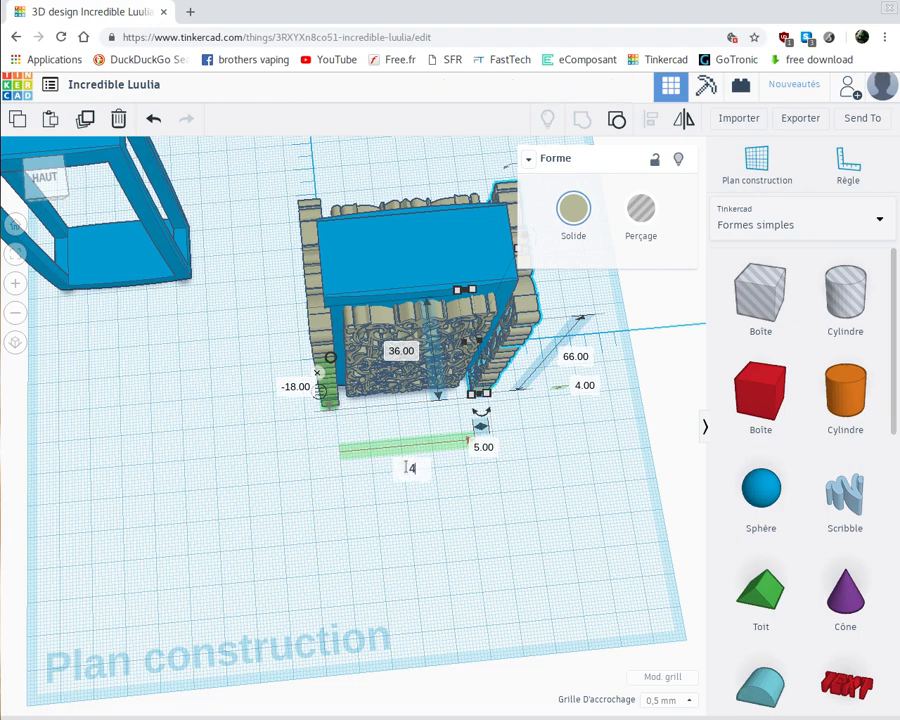
text(3)
key(Return)
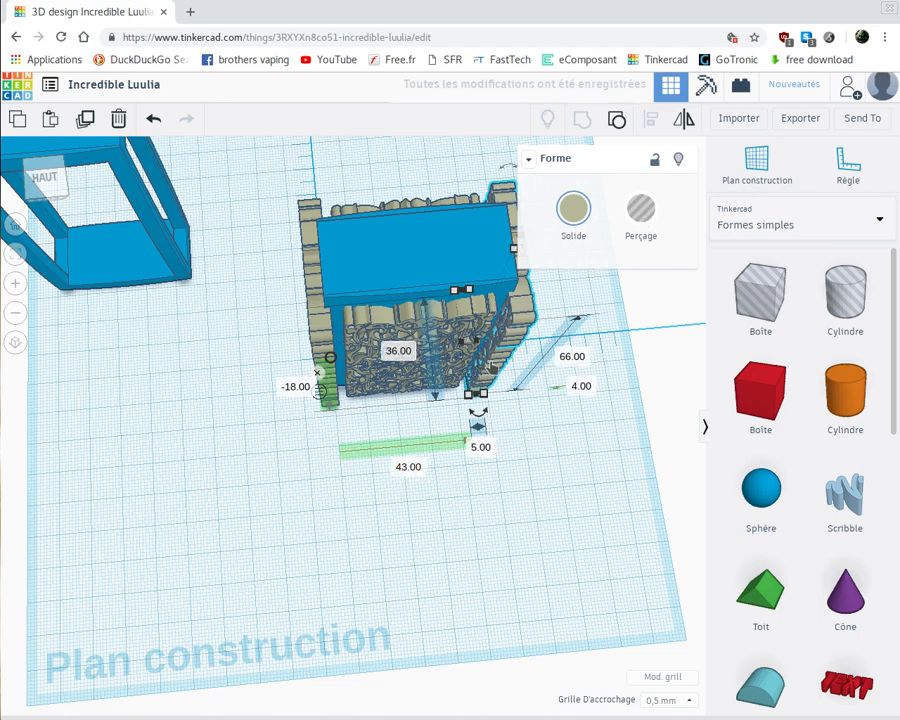
Convert all four floral panels to holes and group them with the box to cut the pattern into its faces
key(h)
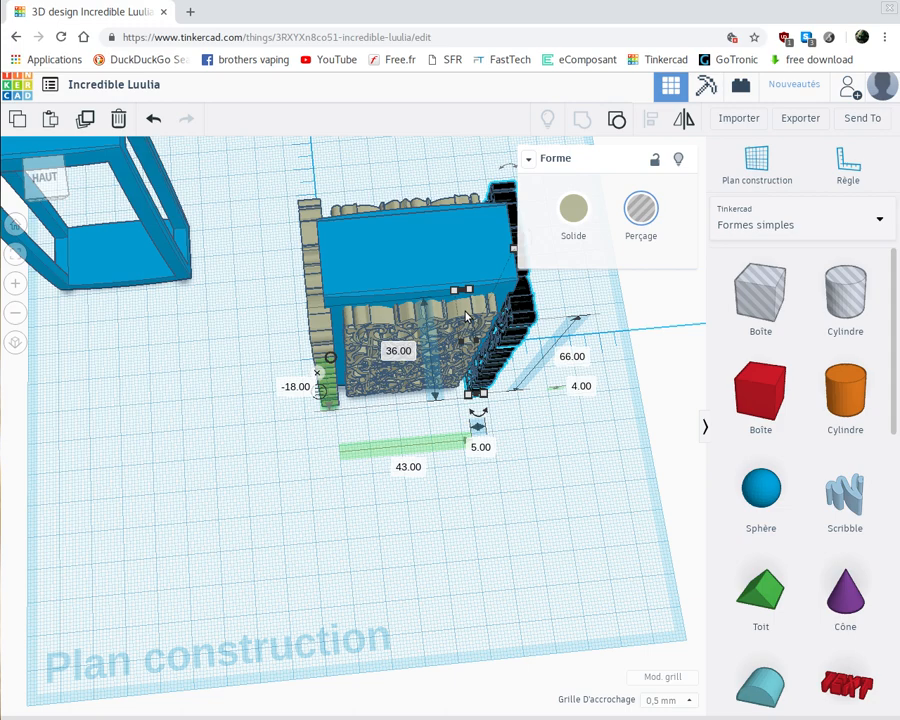
click(573, 208)
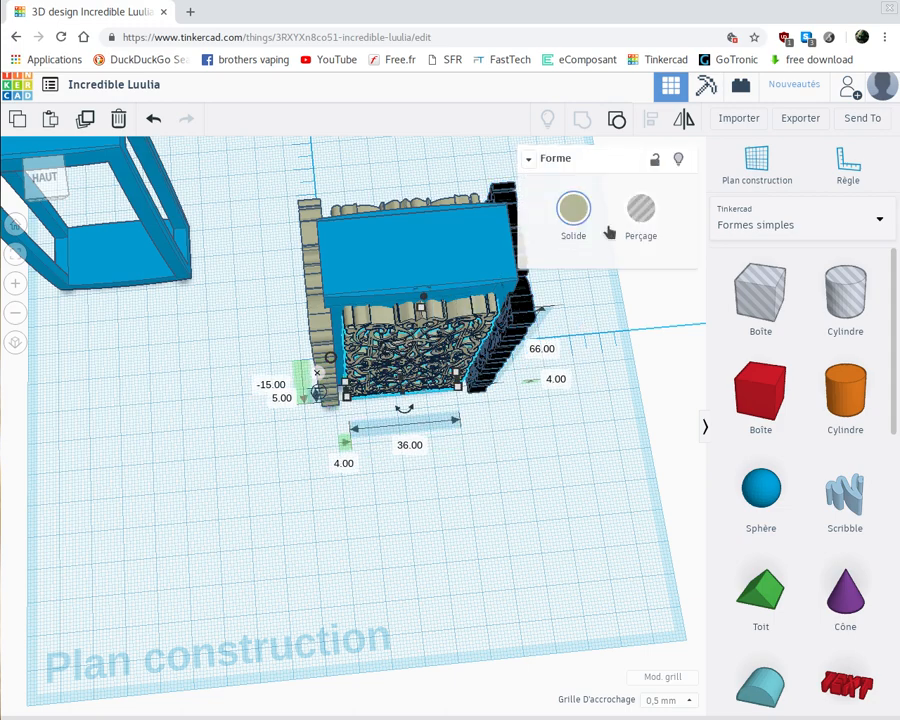
click(641, 208)
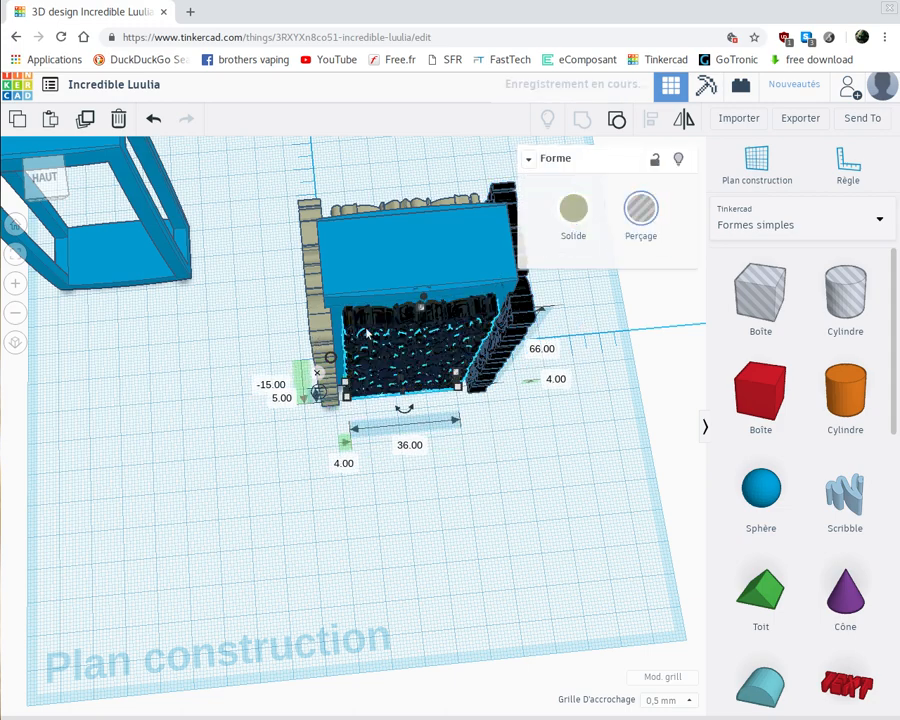
click(643, 209)
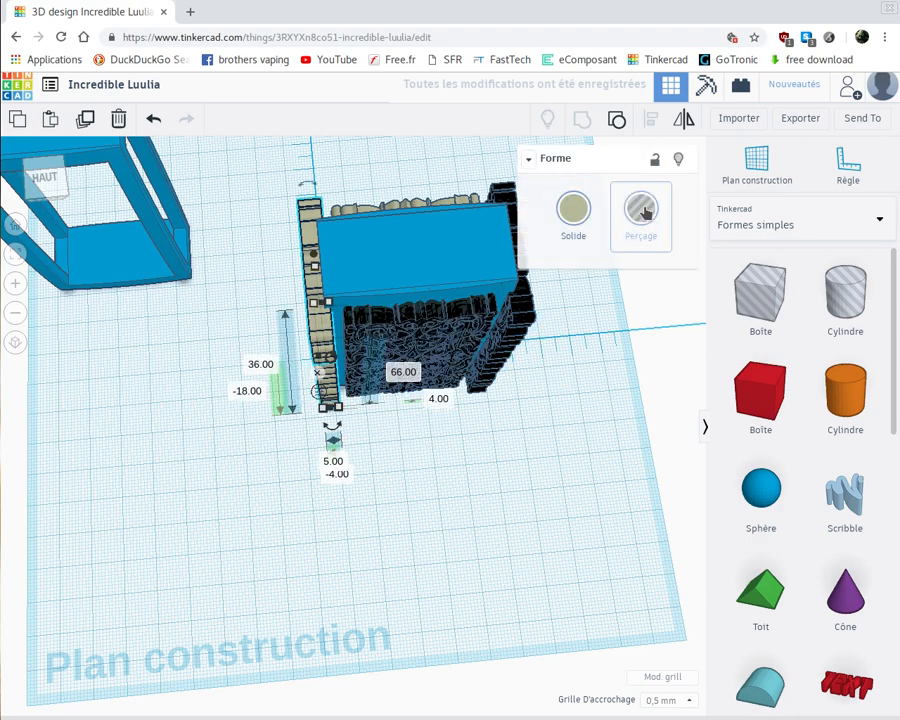
click(415, 207)
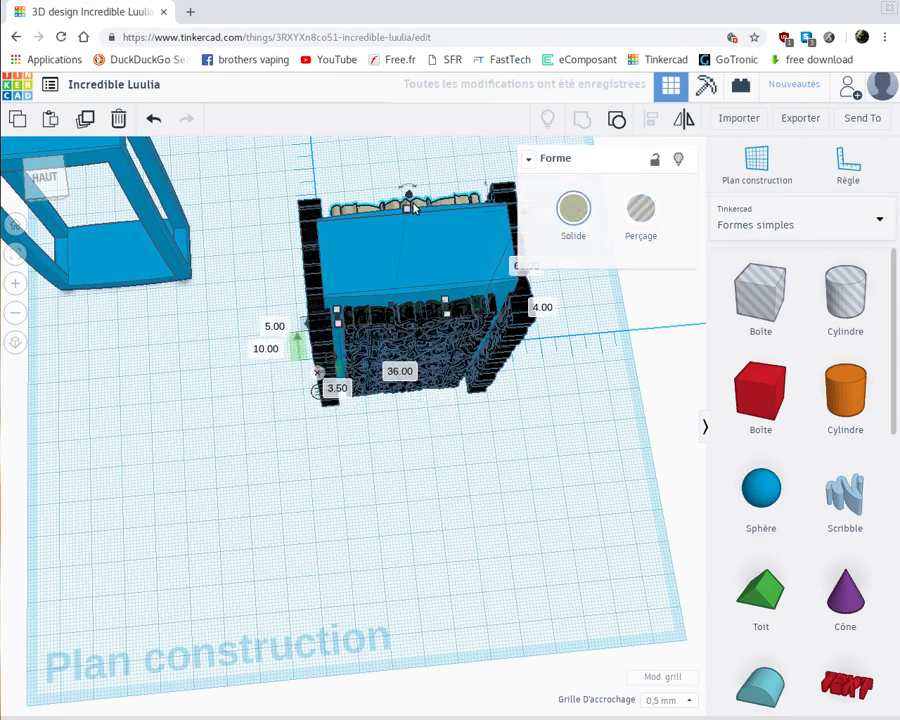
click(641, 208)
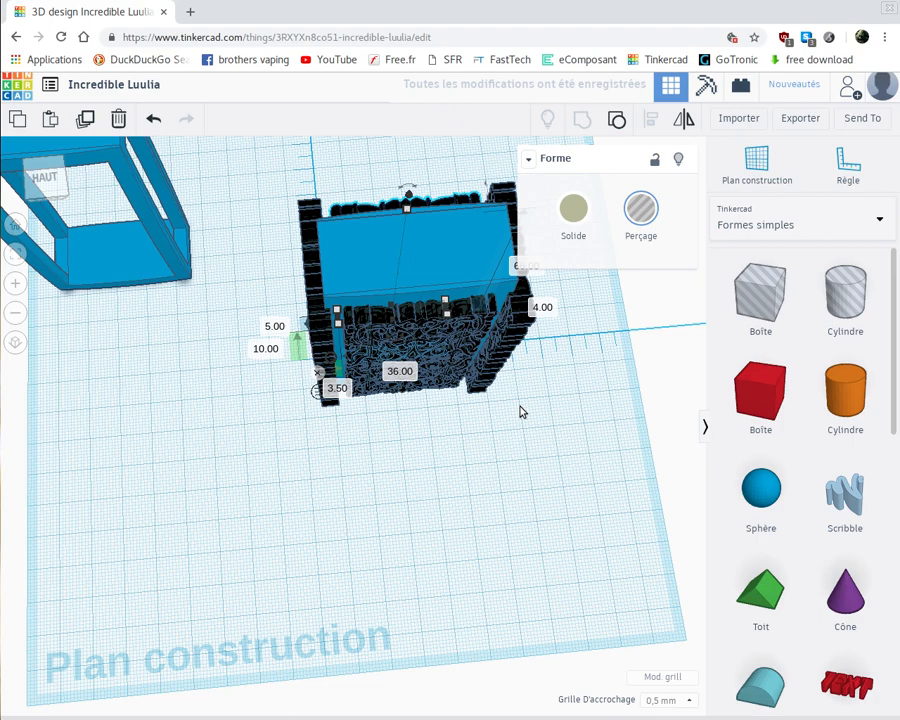
drag(520, 410, 299, 195)
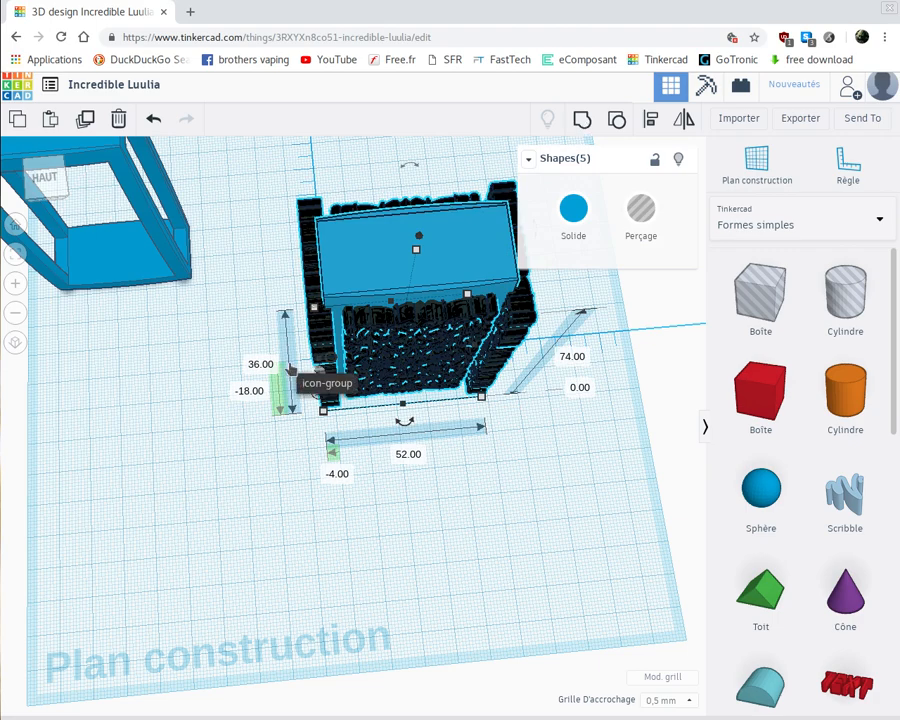
key(ctrl+g)
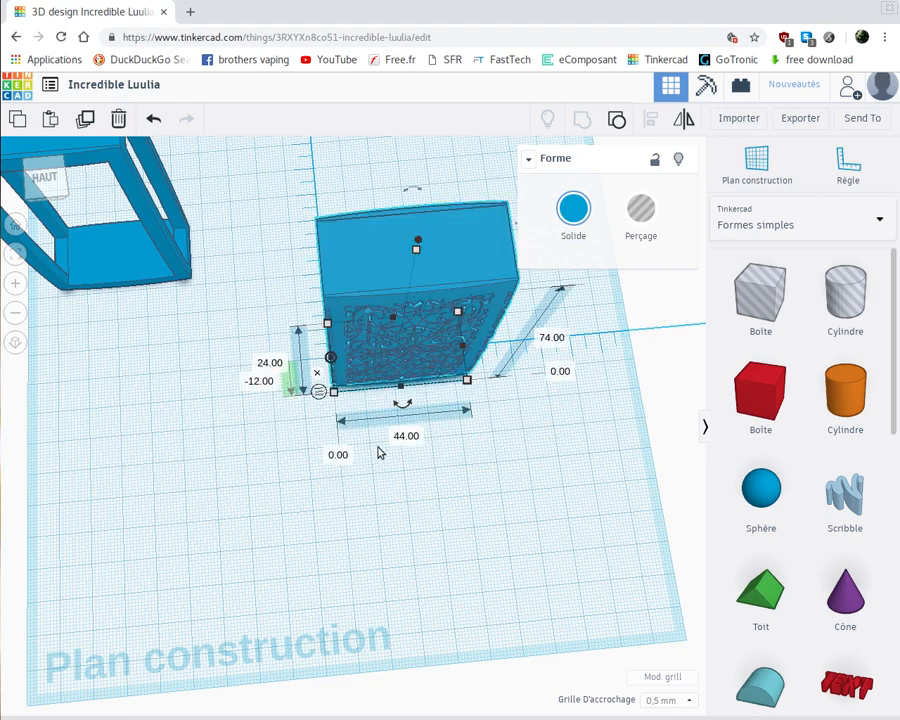
Examine the floral cuts on the front and side faces of the grouped box from several angles and up close
right_drag(371, 444, 310, 438)
scroll(311, 436, up, 5)
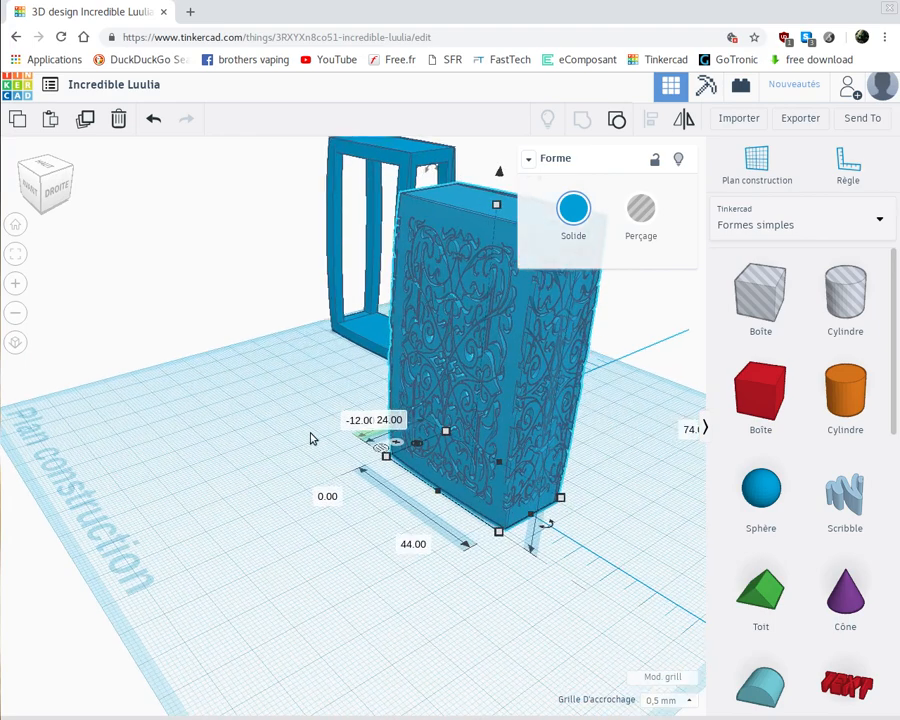
right_drag(298, 483, 308, 263)
drag(209, 333, 368, 351)
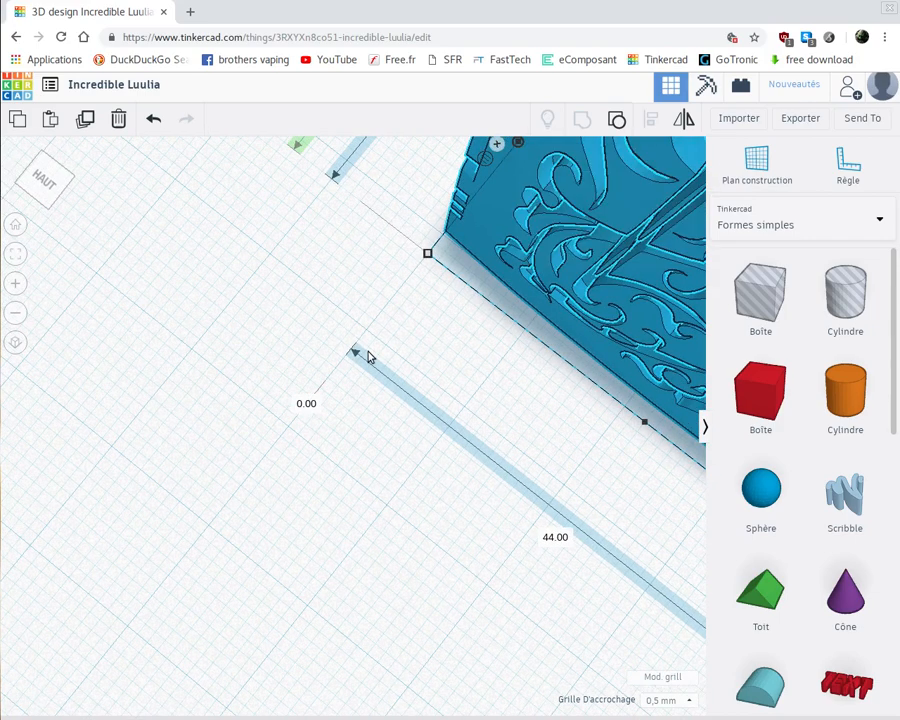
scroll(368, 357, down, 3)
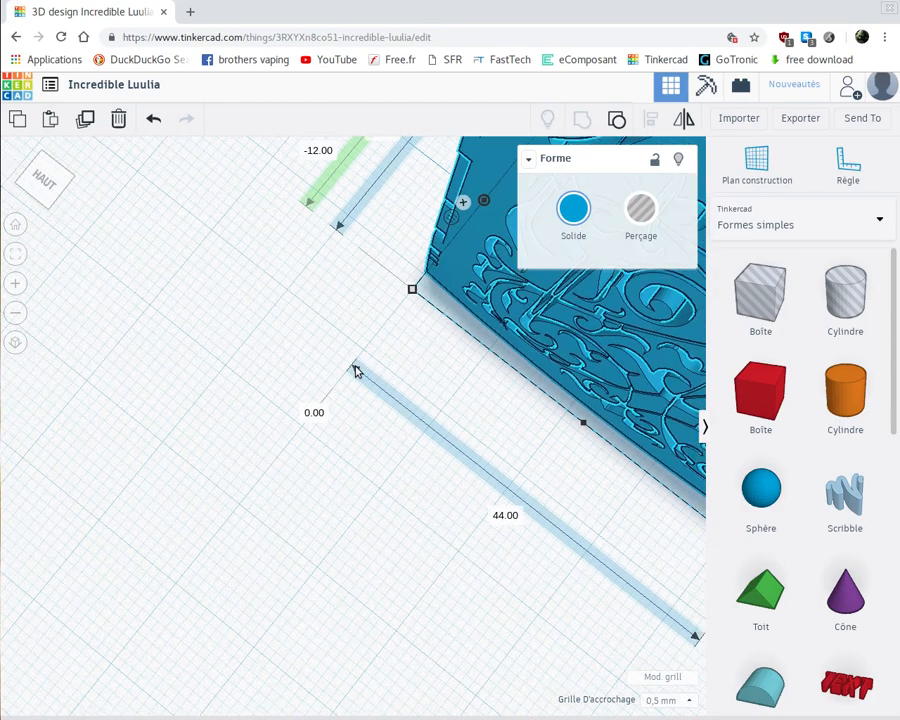
scroll(254, 366, down, 2)
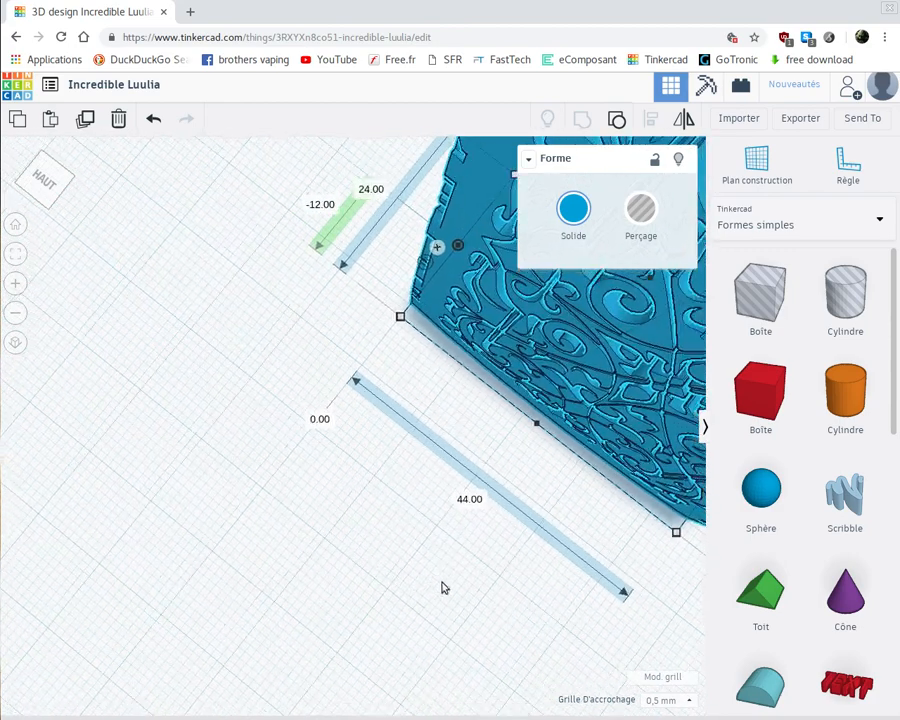
scroll(480, 590, down, 5)
right_drag(517, 569, 396, 468)
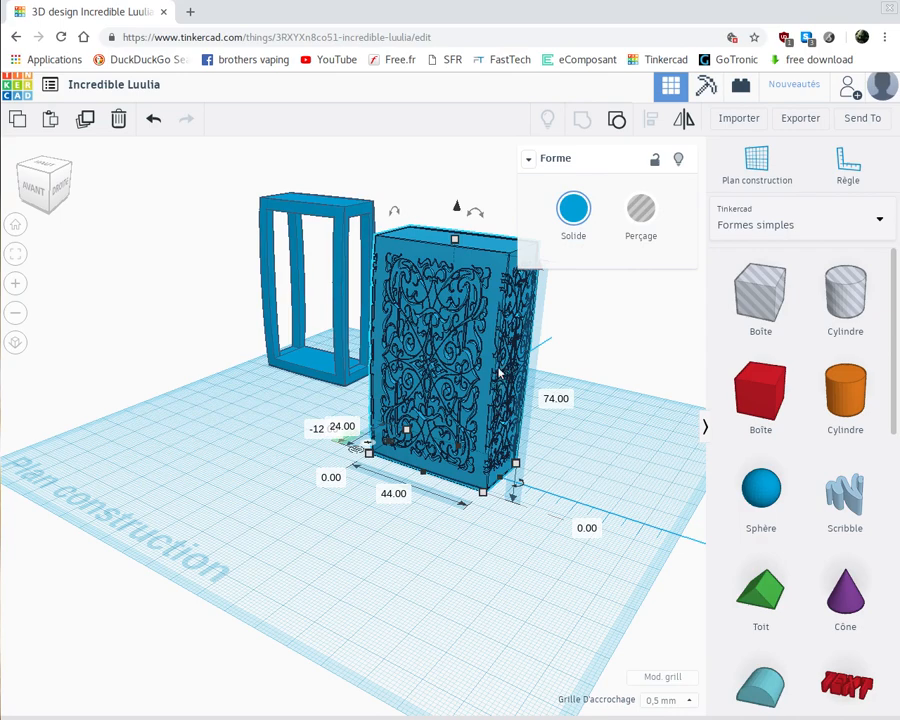
scroll(498, 413, up, 1)
scroll(498, 413, up, 3)
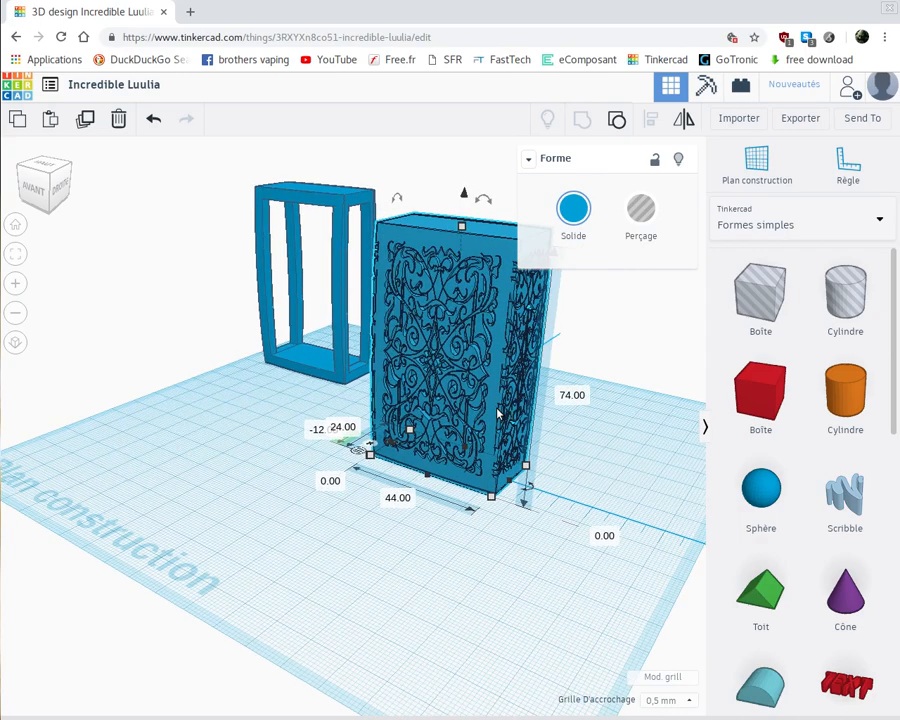
scroll(568, 381, up, 3)
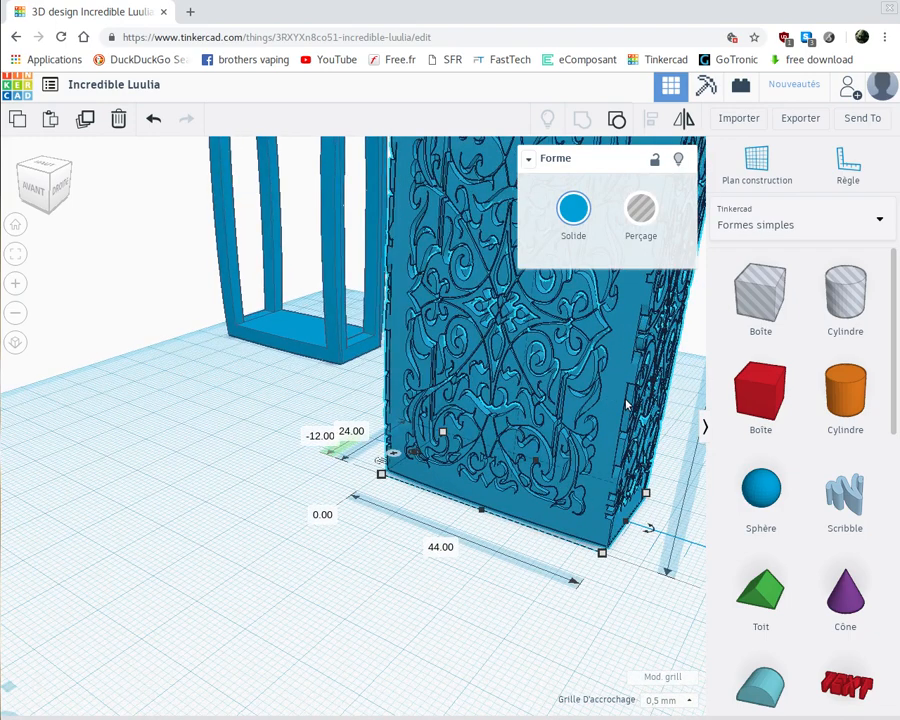
middle_drag(573, 414, 521, 411)
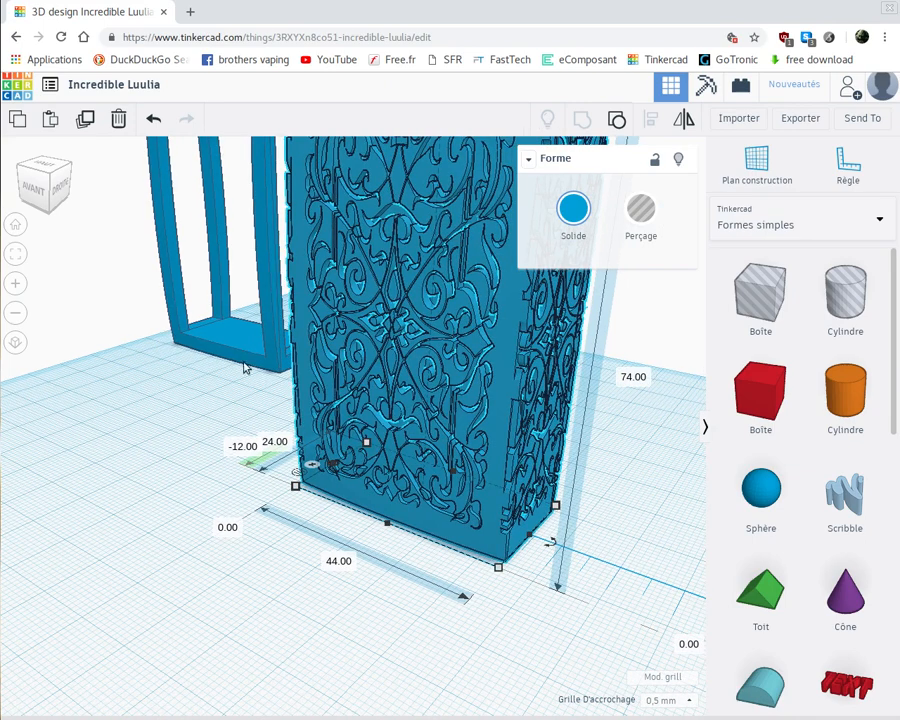
Move the open frame onto the carved box and set its sideways offset to 0 mm
drag(244, 361, 436, 527)
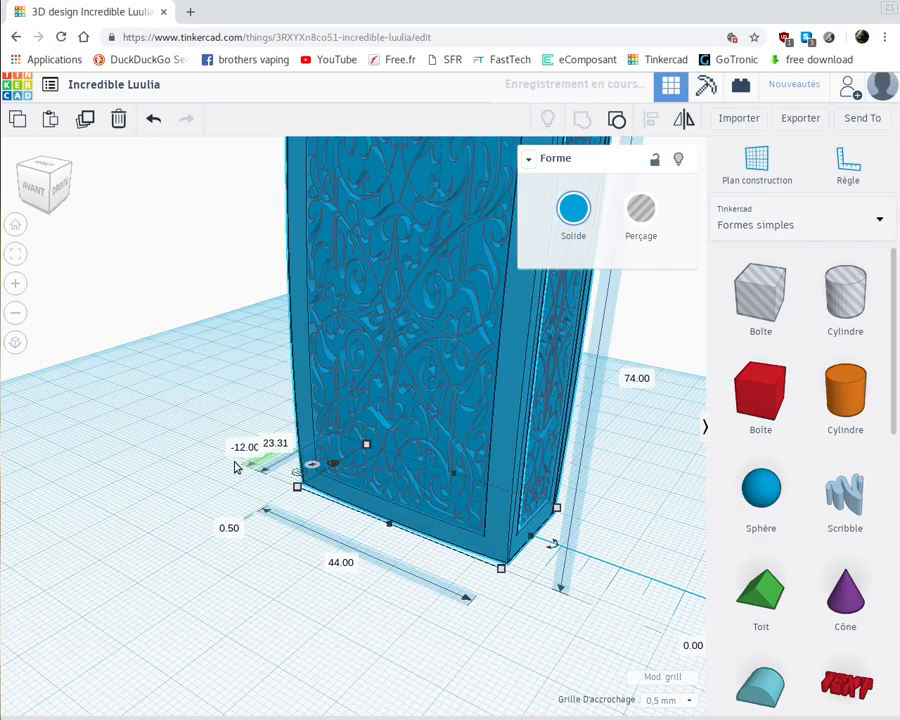
click(229, 527)
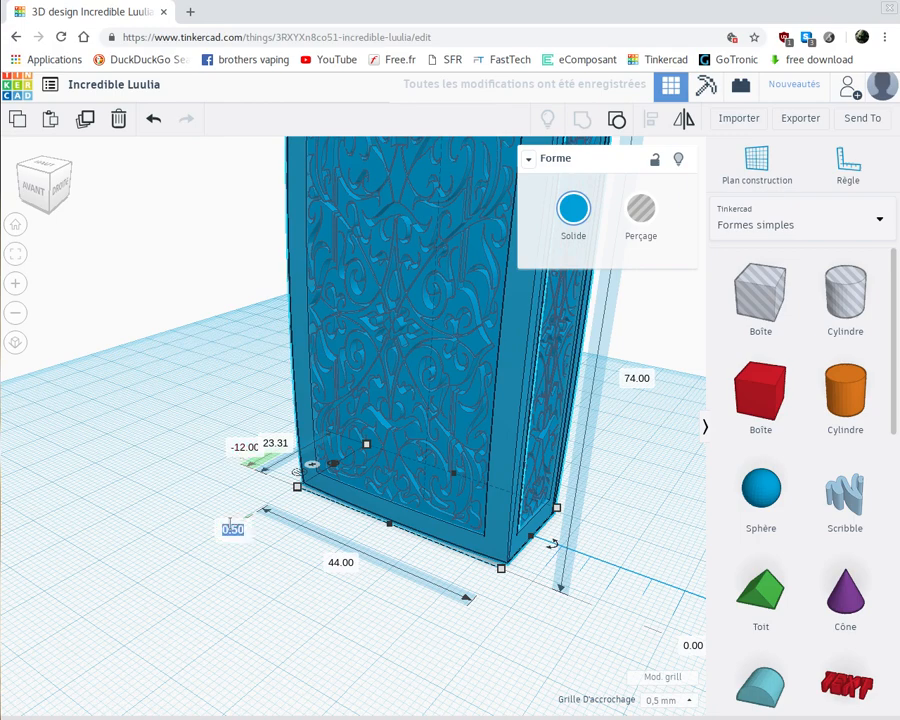
text(0)
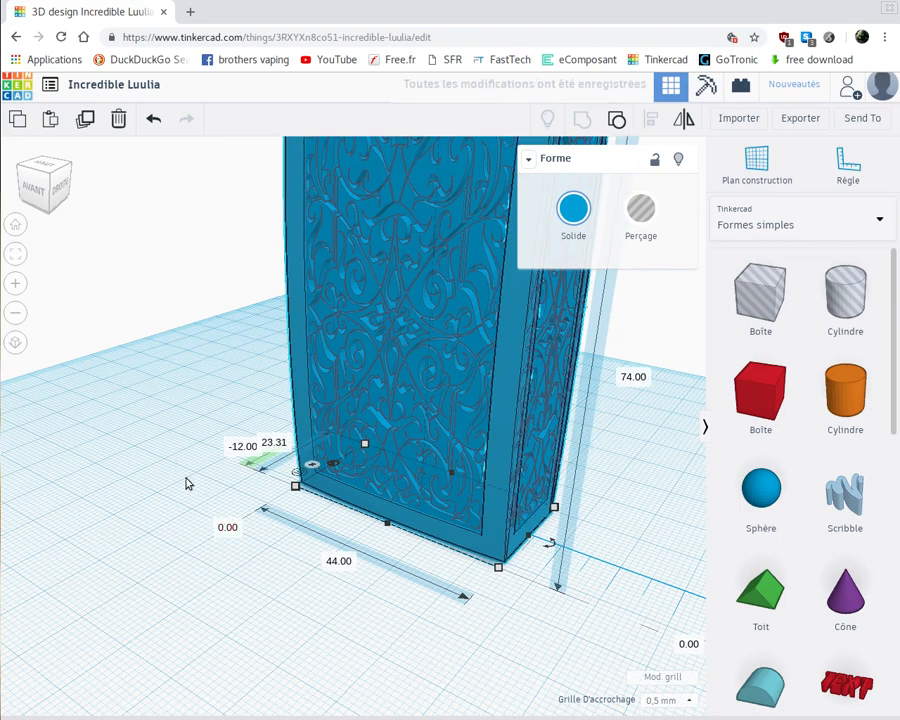
Try to group the open frame with the carved box, and undo that grouping
right_drag(202, 498, 4, 404)
right_drag(94, 422, 86, 520)
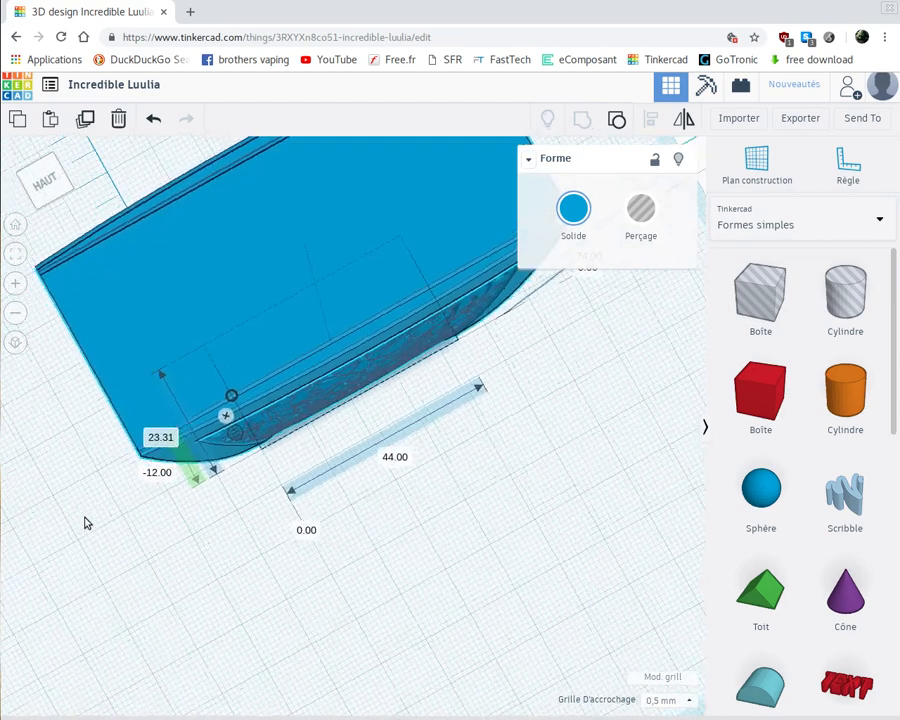
drag(133, 258, 103, 171)
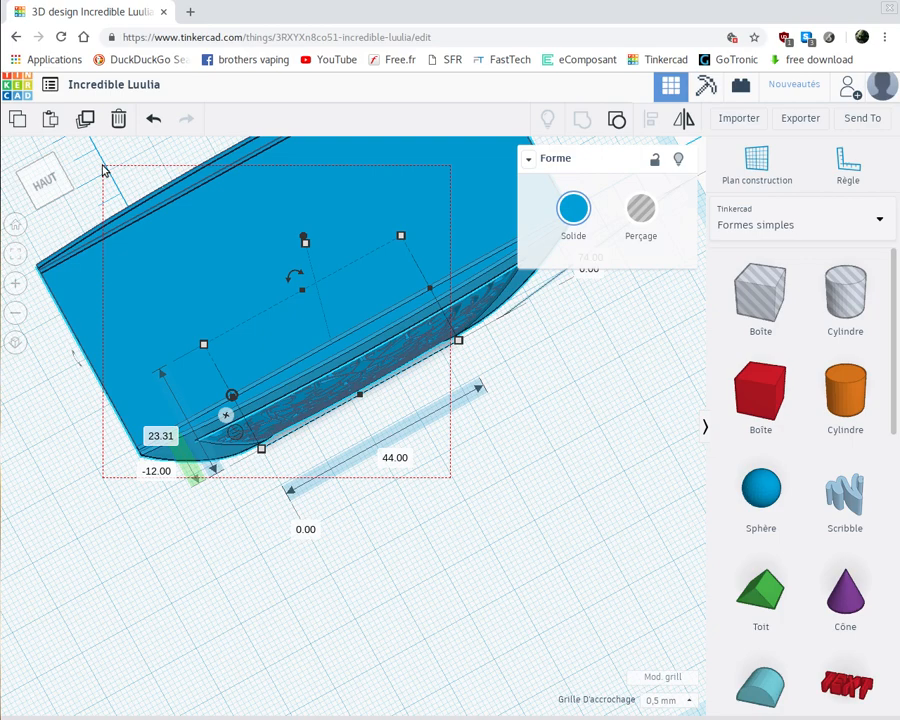
click(548, 118)
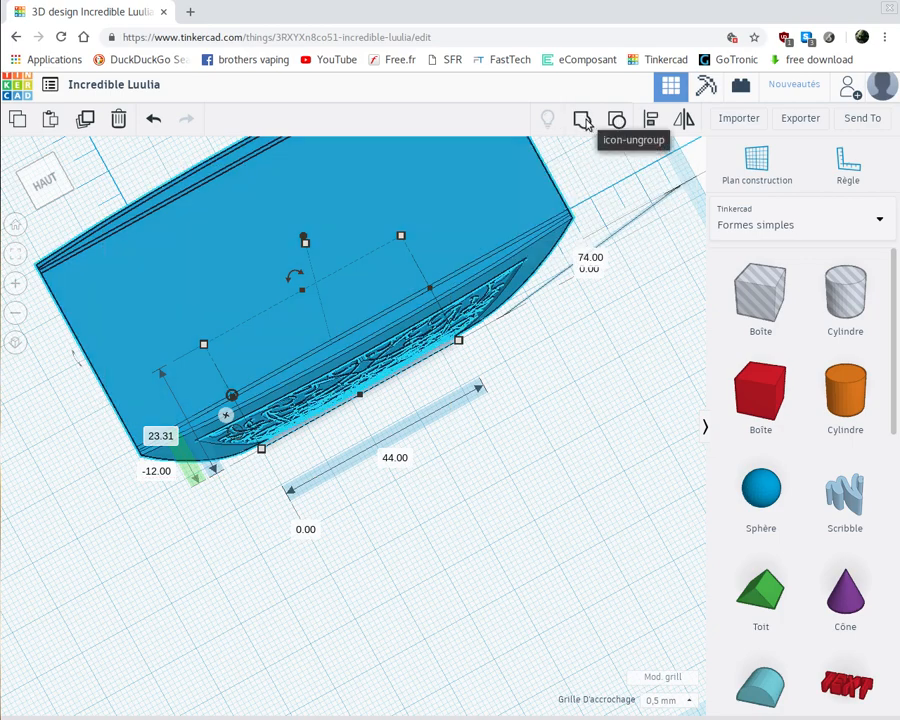
click(585, 121)
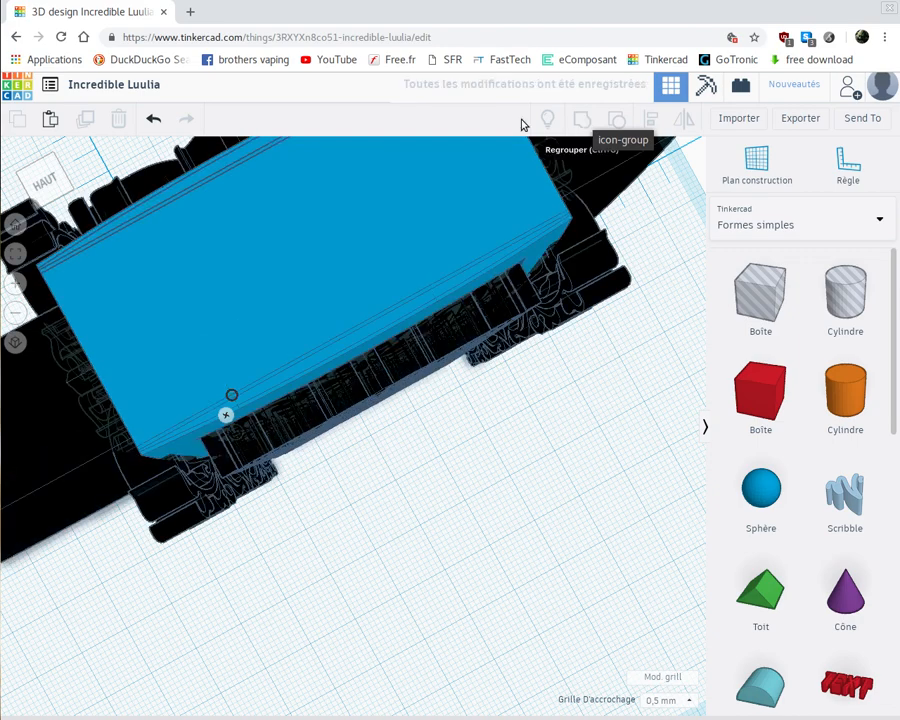
click(154, 122)
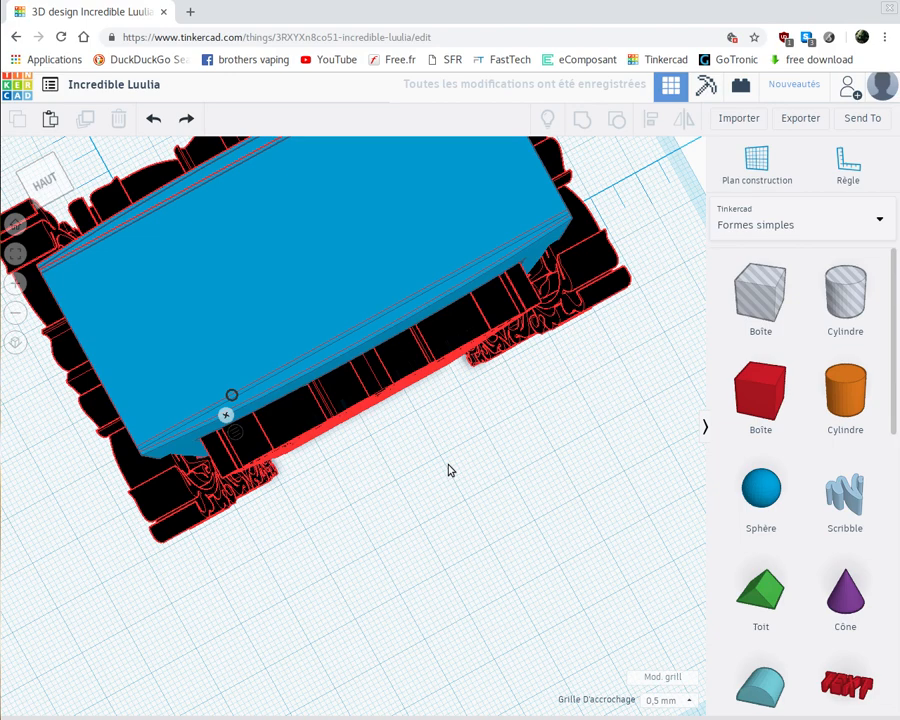
Select the overlapping frame and carved box together and group them into one shape
scroll(396, 472, down, 5)
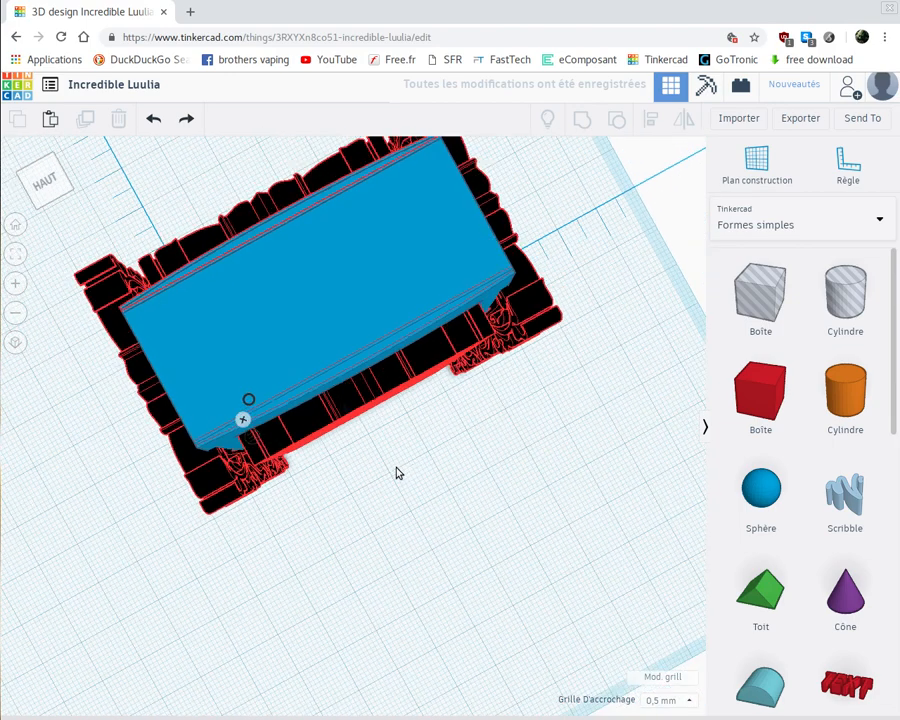
scroll(406, 397, down, 1)
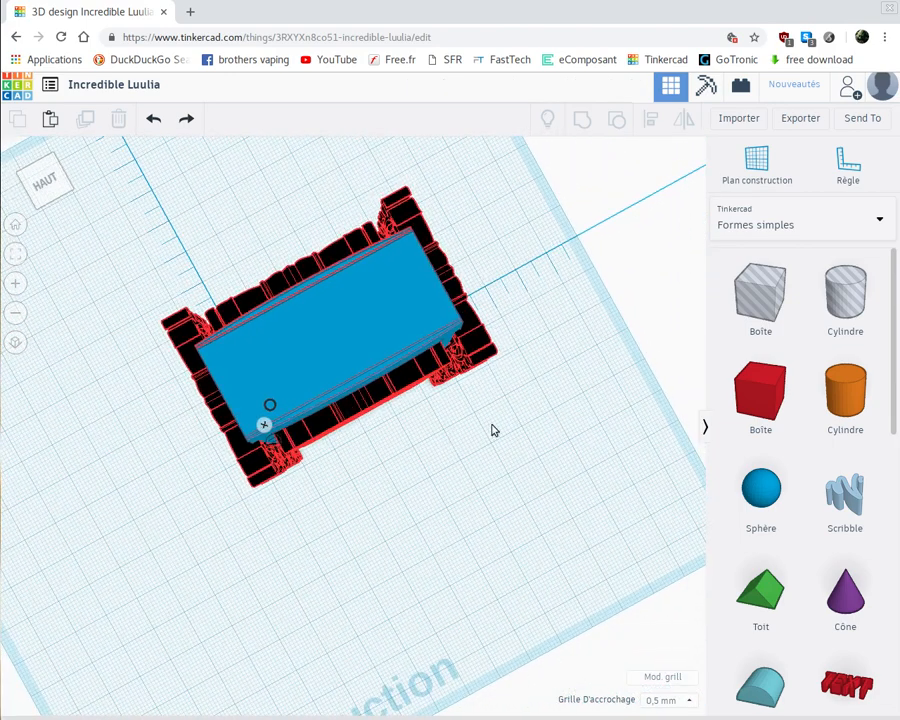
drag(492, 422, 163, 243)
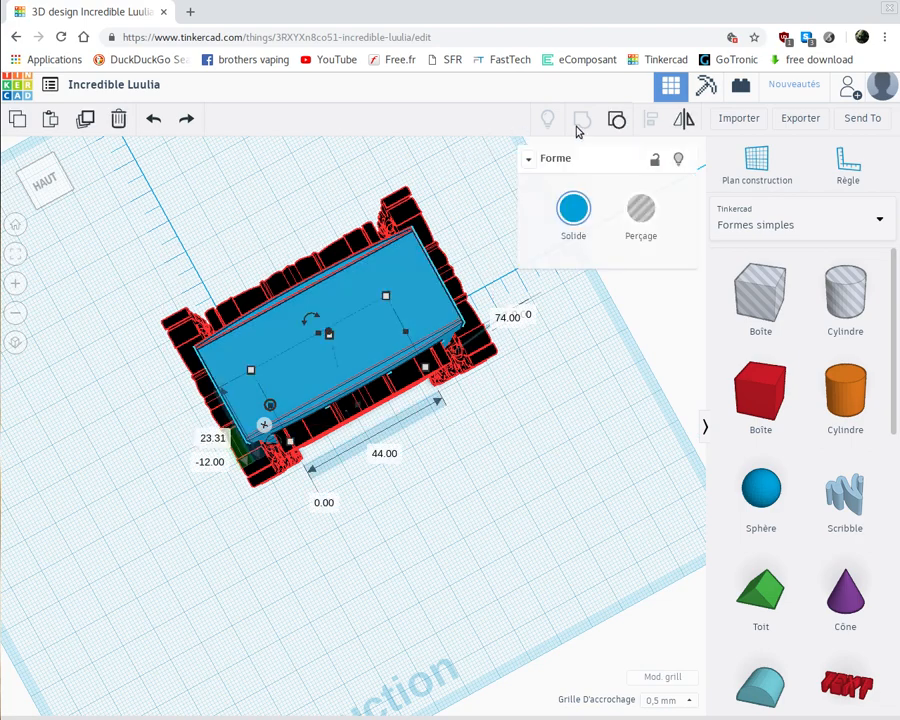
click(583, 121)
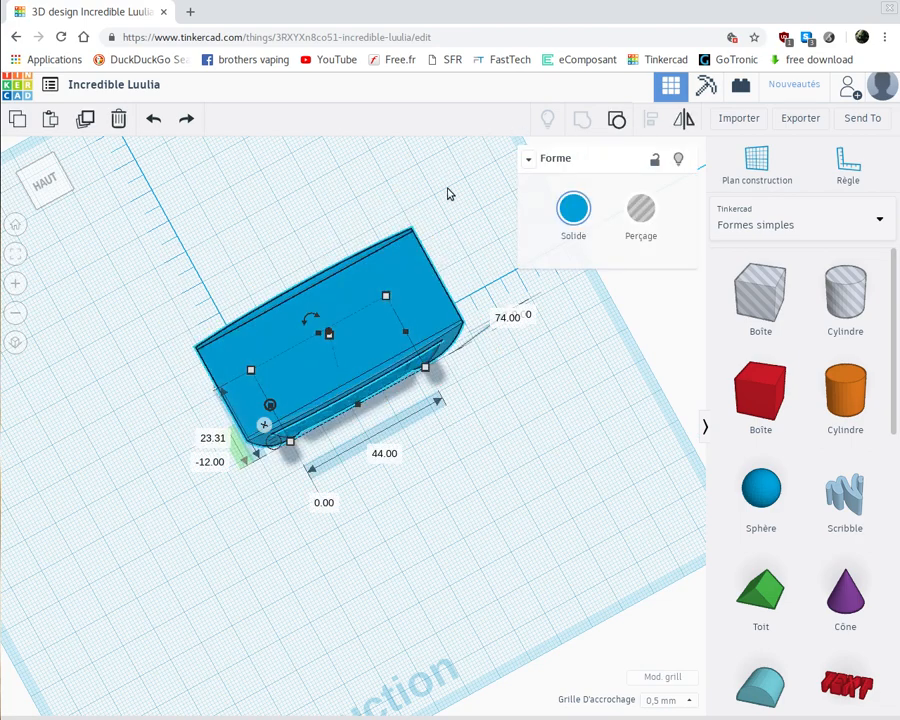
click(472, 400)
drag(470, 402, 235, 255)
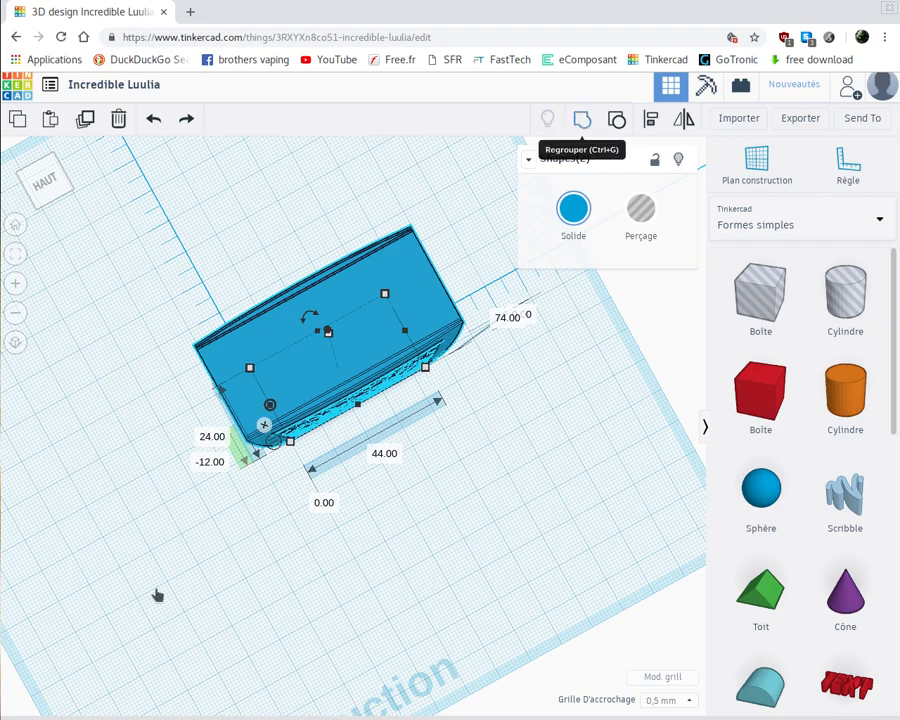
key(ctrl+g)
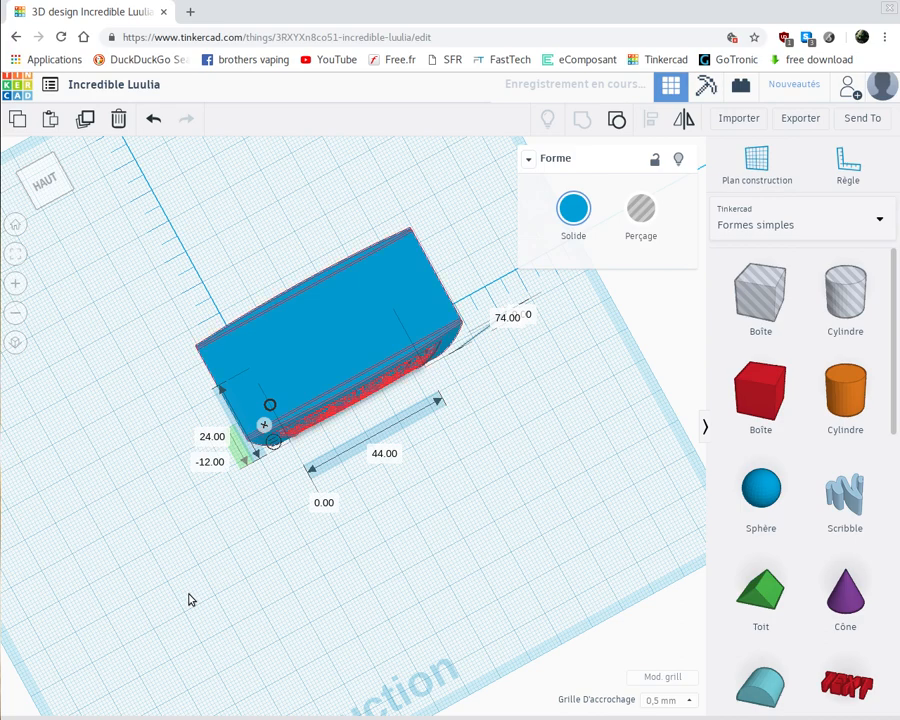
Examine the grouped box from all sides and up close, checking the floral cuts and the frame edges
right_drag(190, 600, 342, 408)
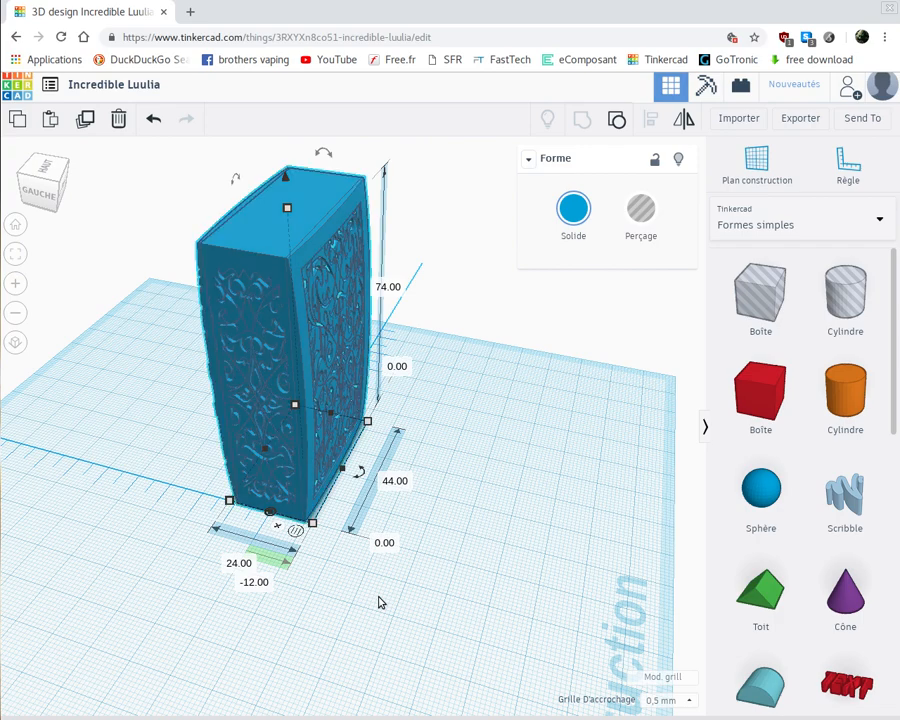
scroll(296, 611, up, 5)
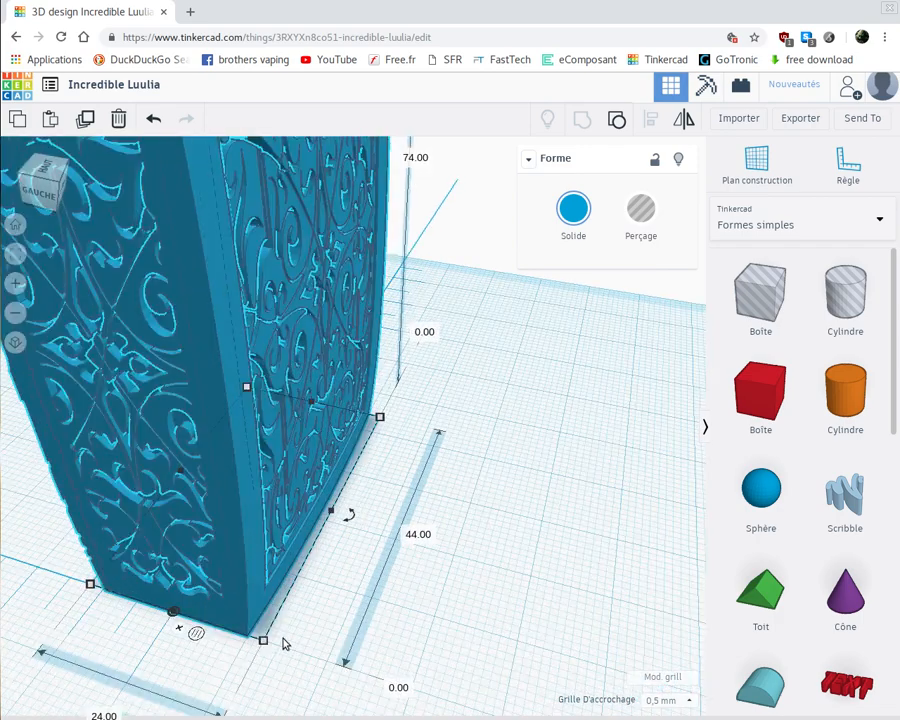
scroll(290, 630, up, 5)
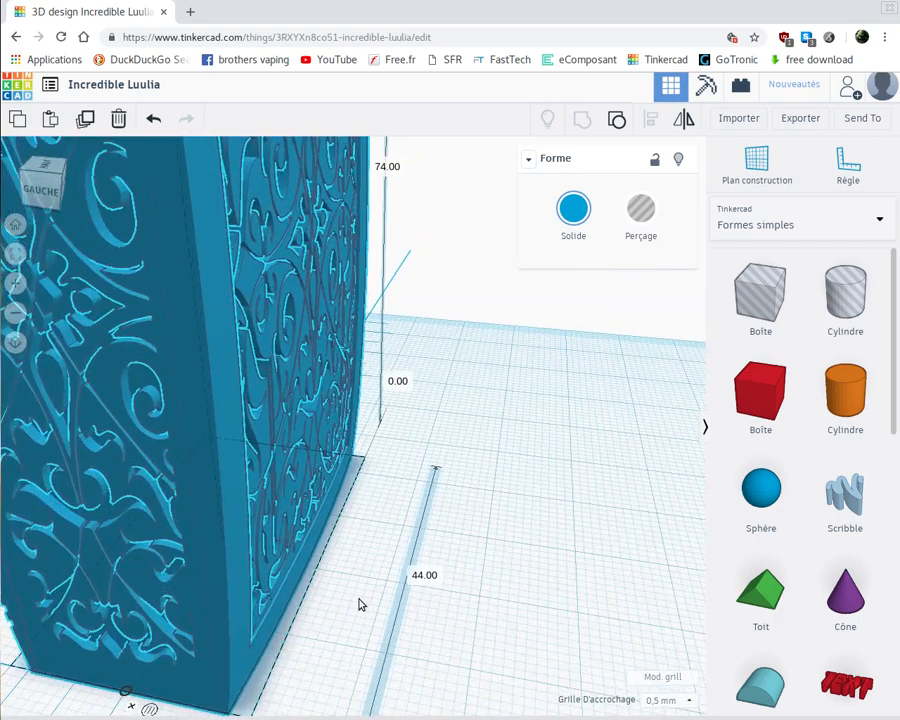
right_drag(381, 603, 432, 598)
right_drag(490, 588, 418, 592)
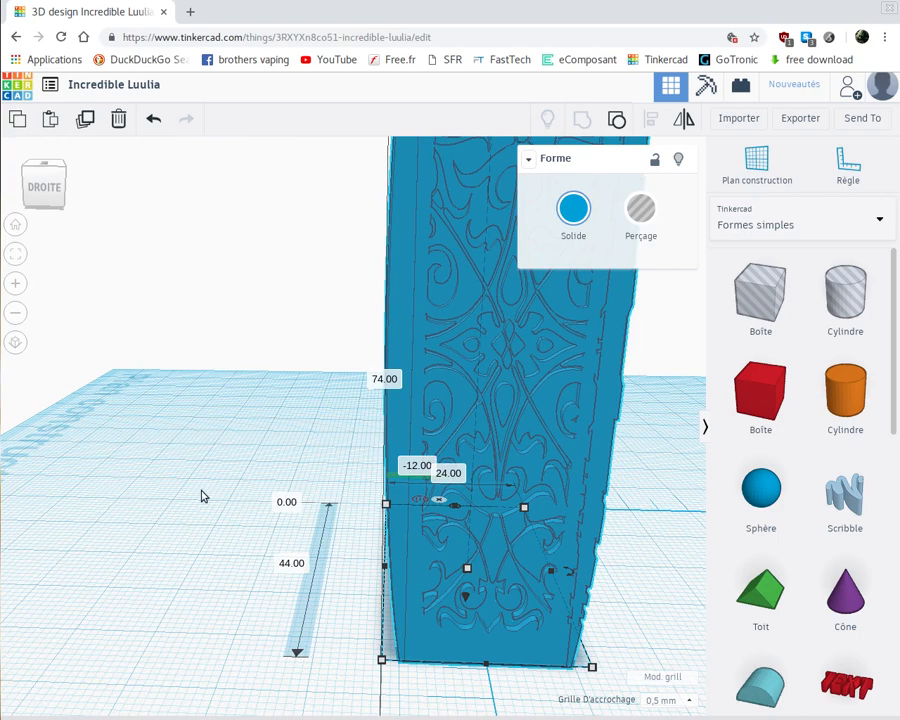
right_drag(201, 497, 424, 593)
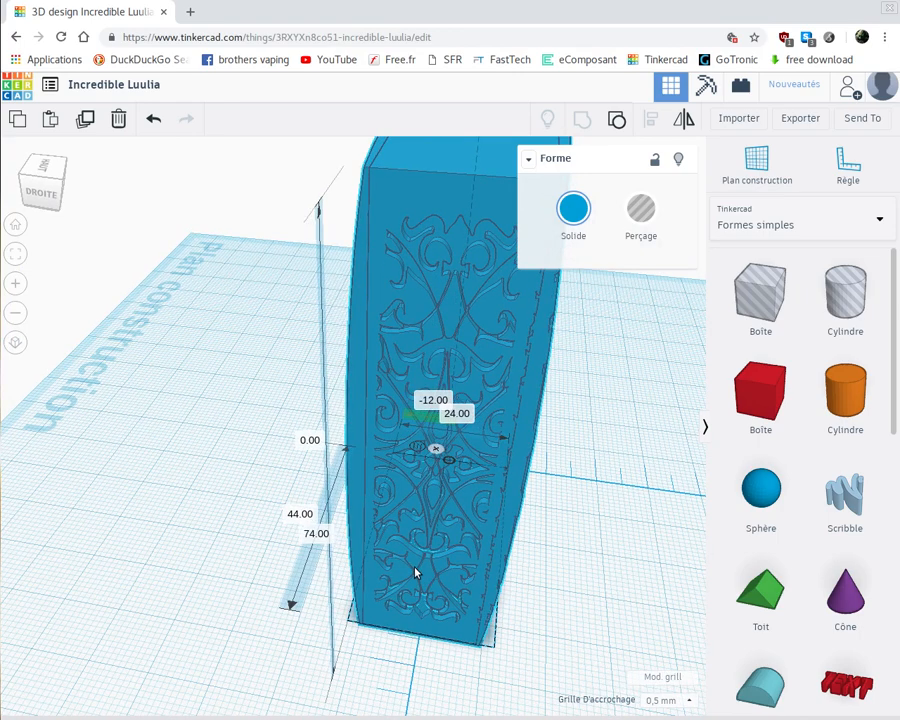
right_drag(416, 571, 268, 568)
scroll(252, 568, up, 5)
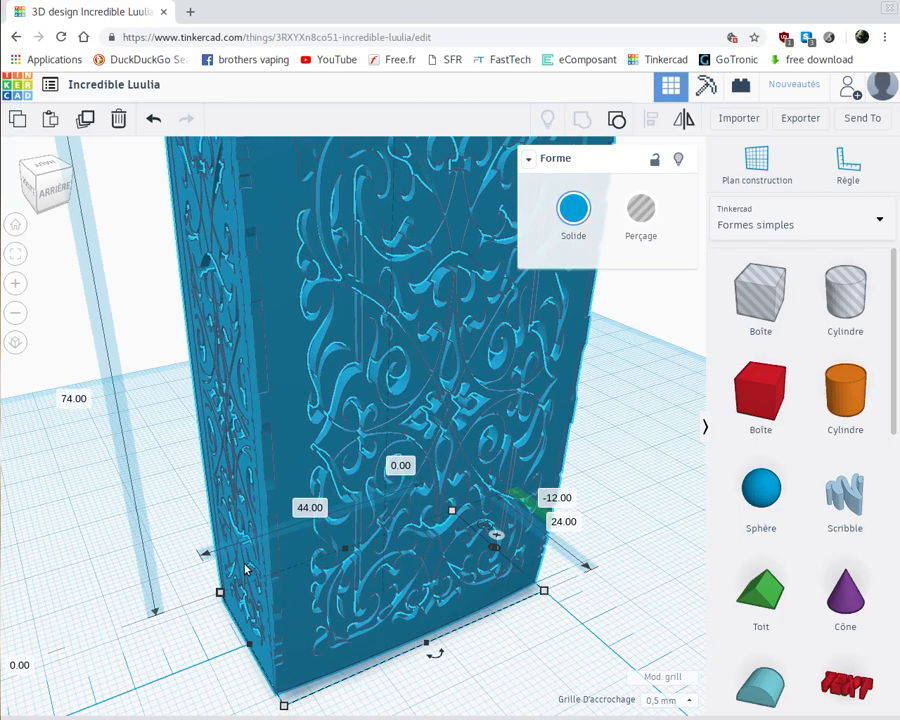
scroll(201, 533, up, 1)
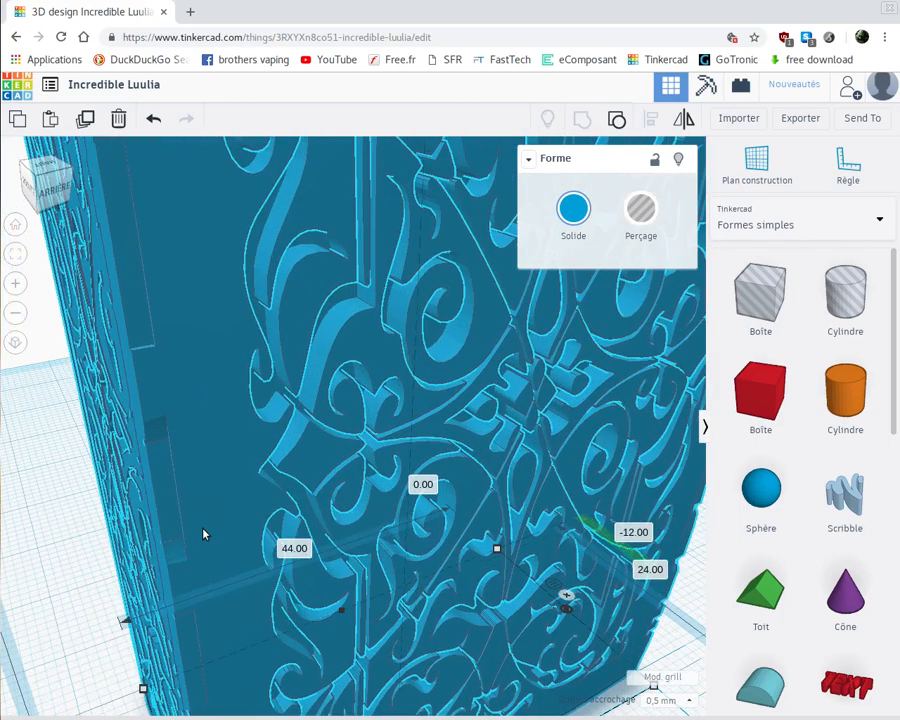
right_drag(206, 534, 296, 612)
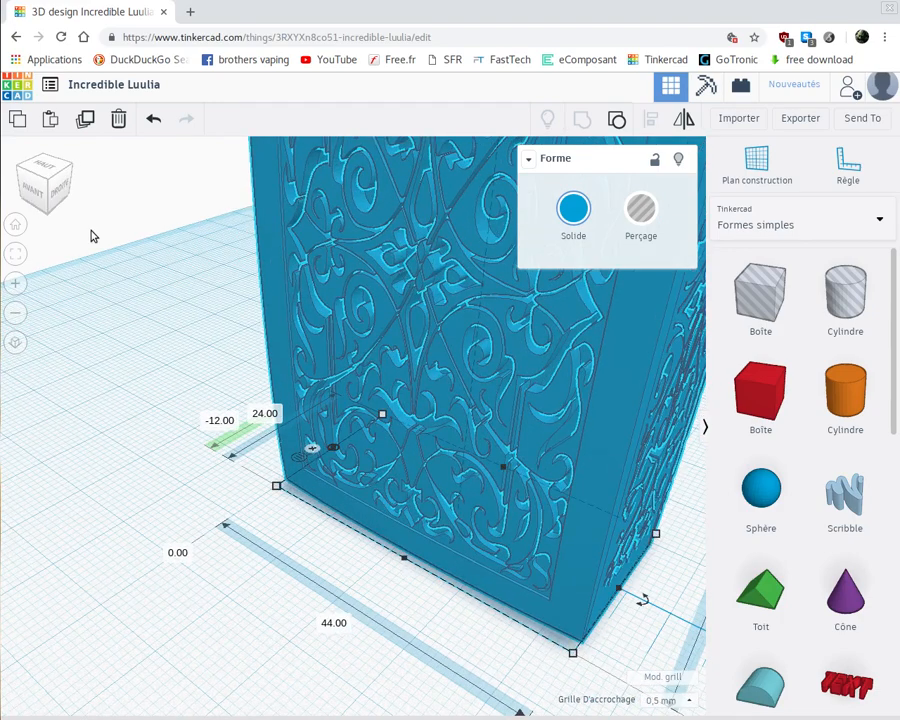
Undo the last grouping of the open frame and the carved box
click(154, 120)
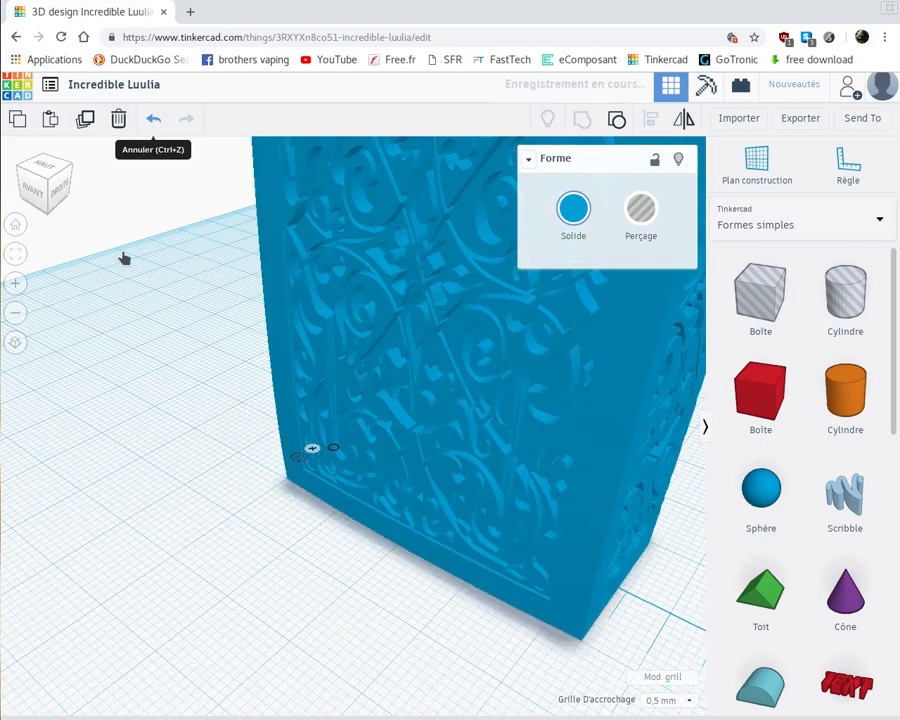
click(285, 538)
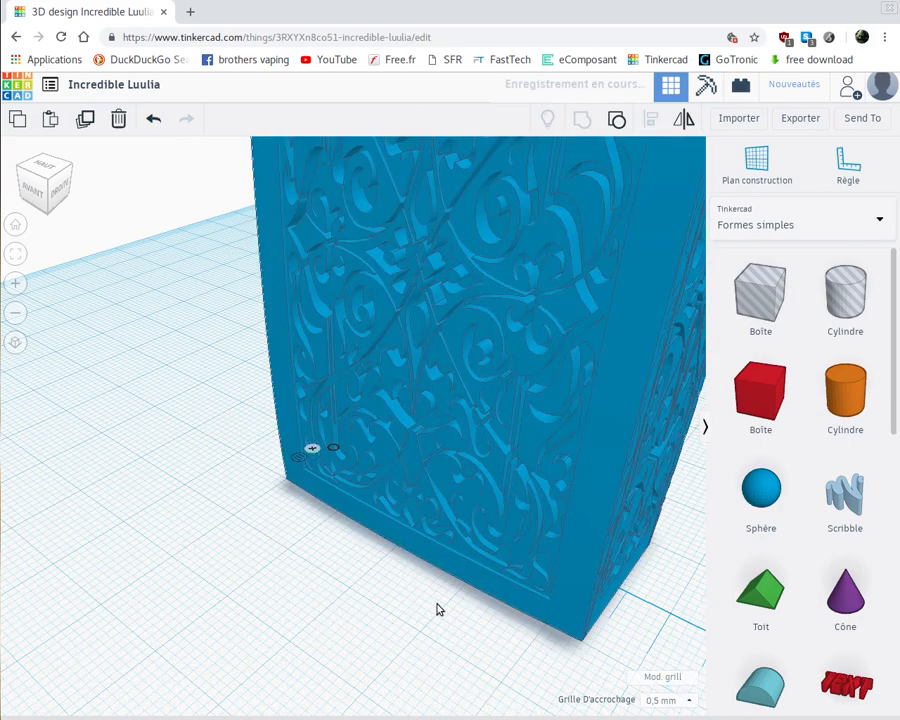
middle_drag(346, 580, 302, 569)
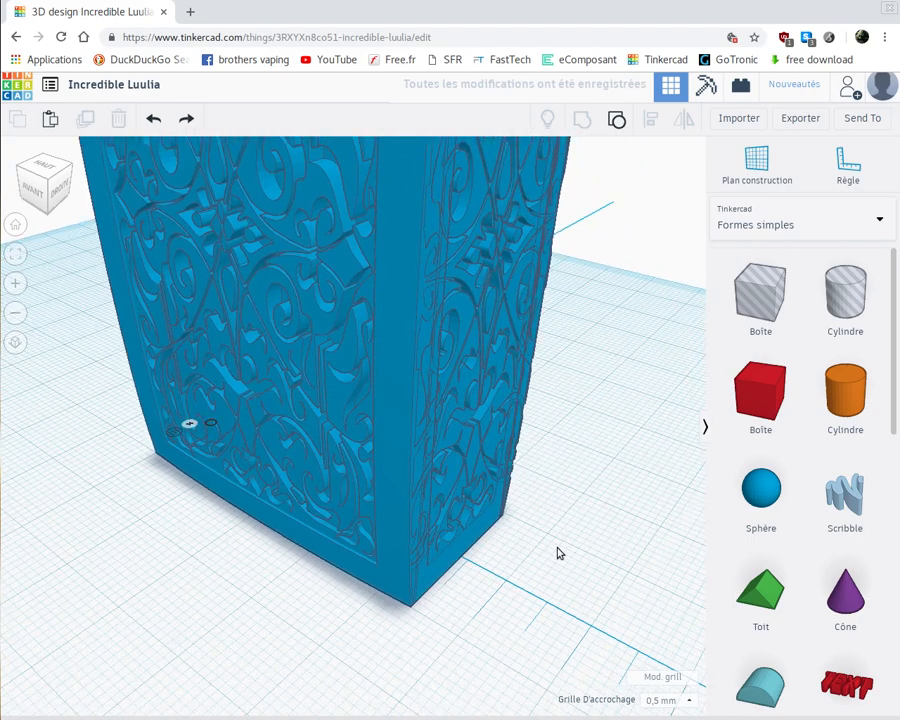
right_drag(559, 553, 678, 521)
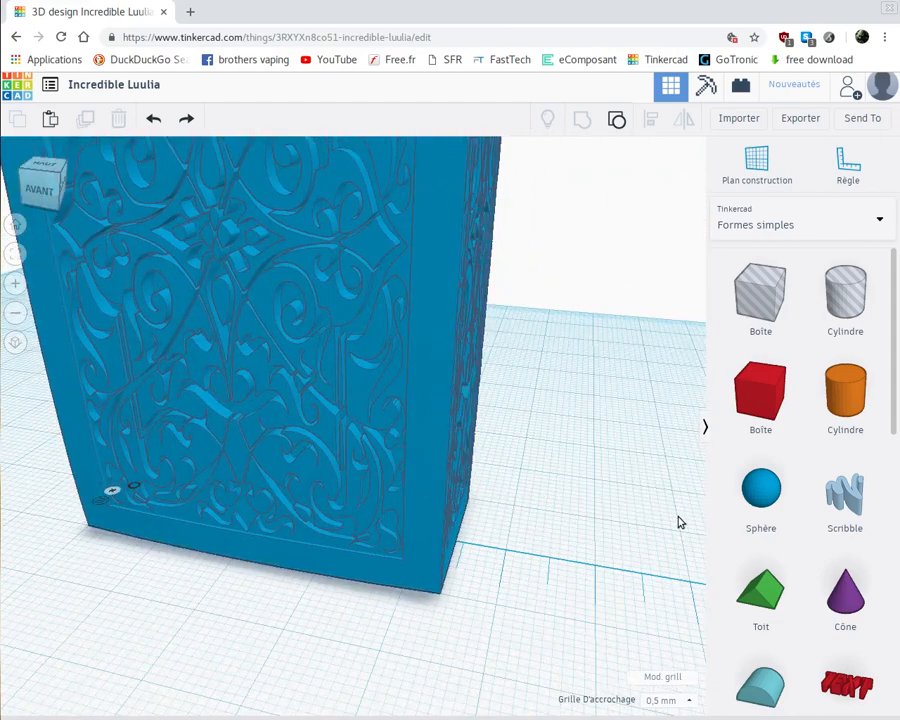
Set the open frame's depth to 24 mm
click(369, 577)
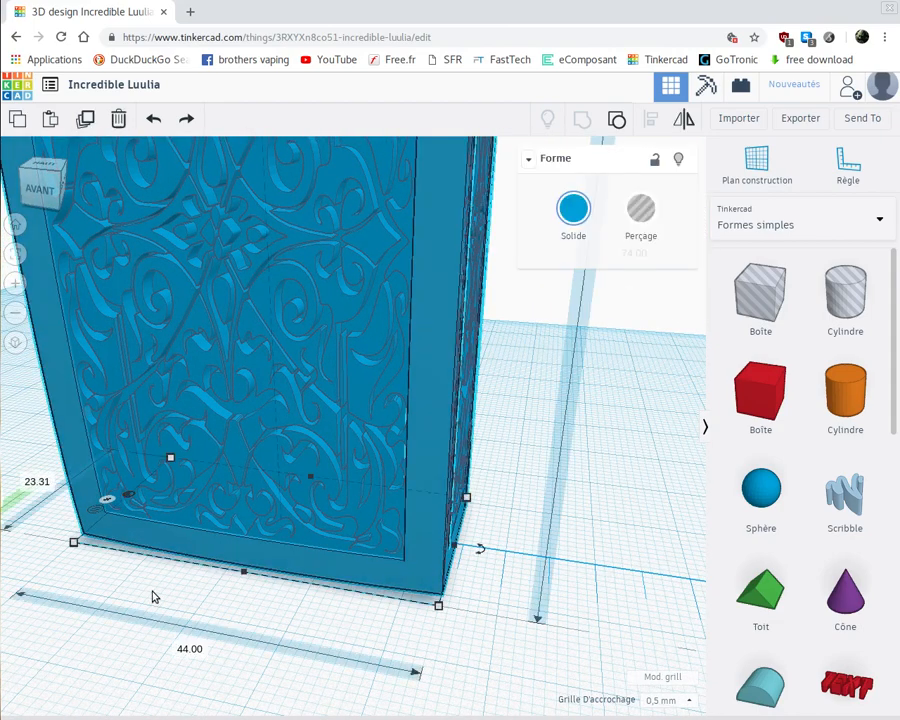
mouse_move(178, 589)
right_down()
mouse_move(211, 587)
mouse_move(188, 600)
right_up()
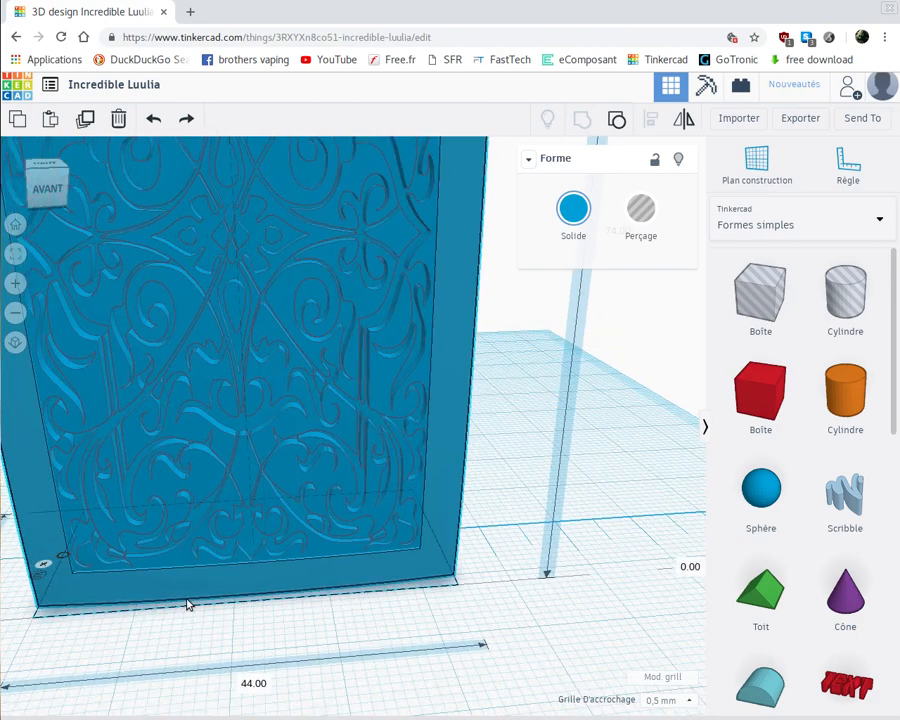
scroll(188, 603, down, 5)
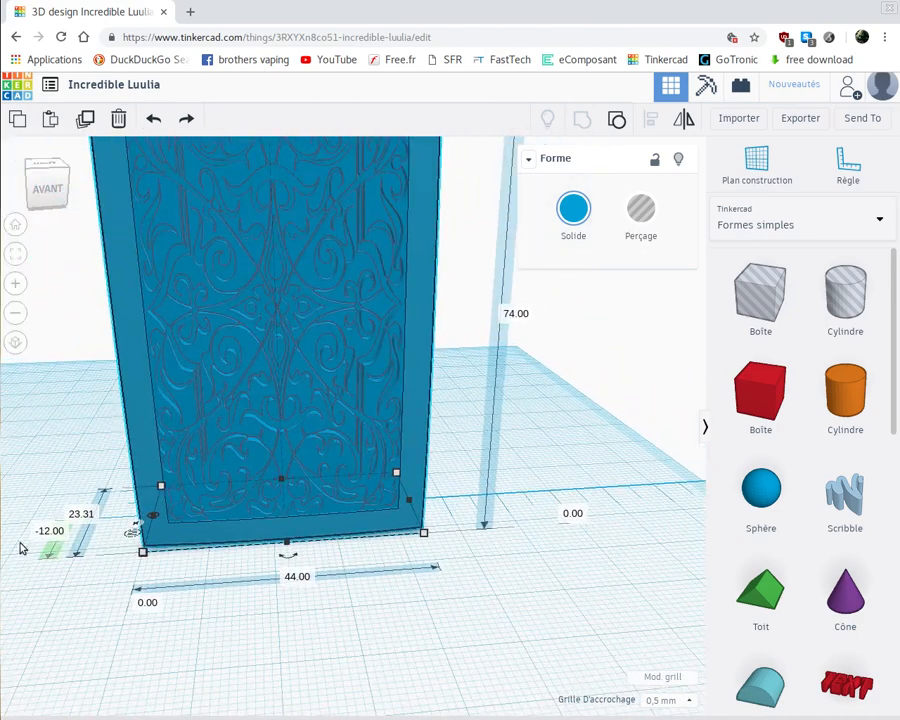
click(86, 514)
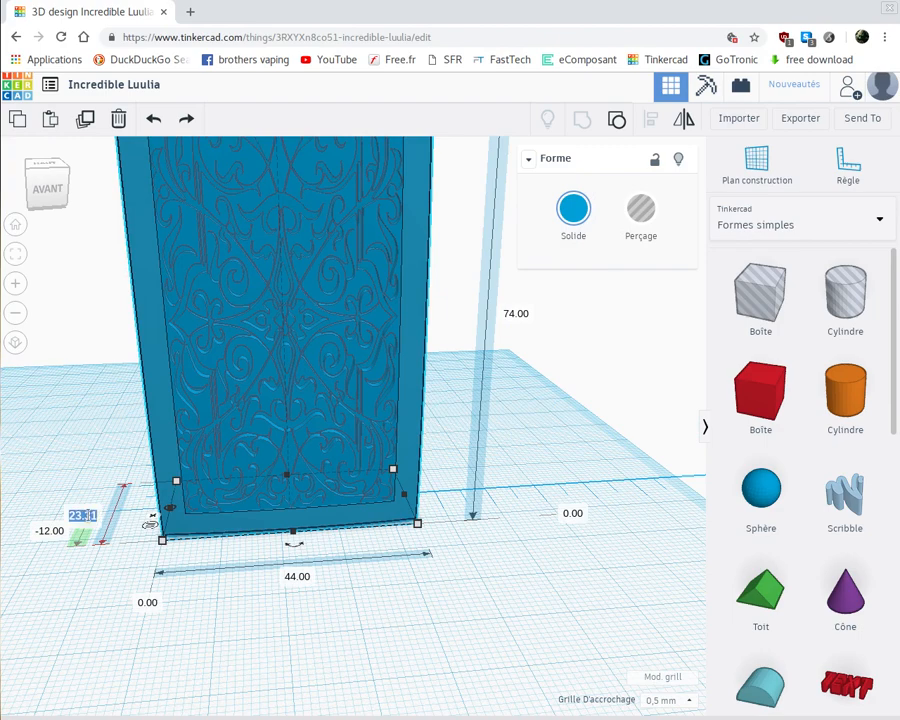
text(24)
key(Return)
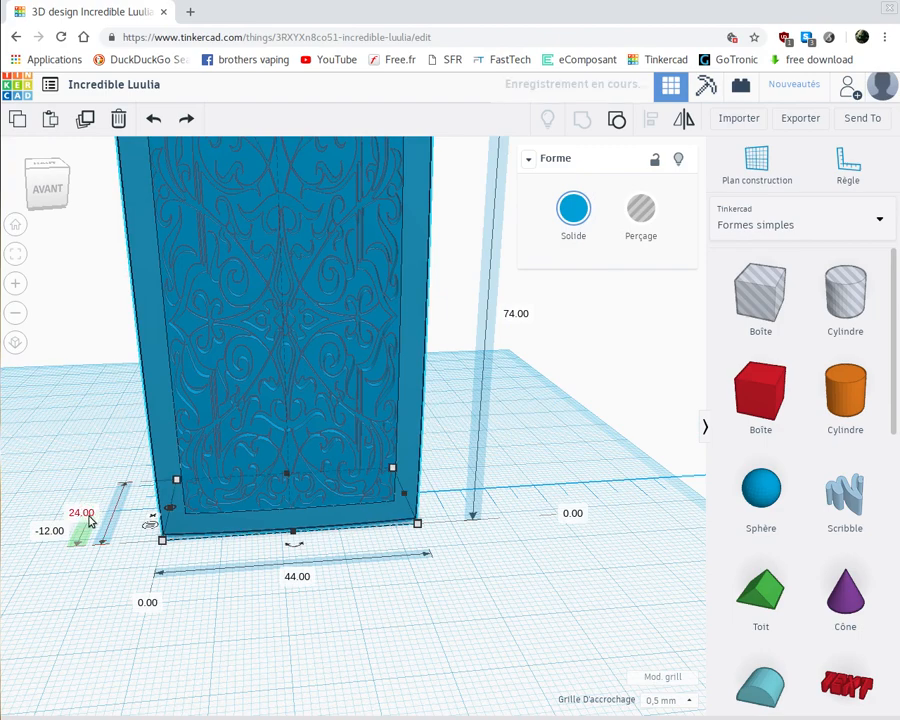
Group the resized frame with the carved box and view the result from the side
right_drag(352, 576, 396, 566)
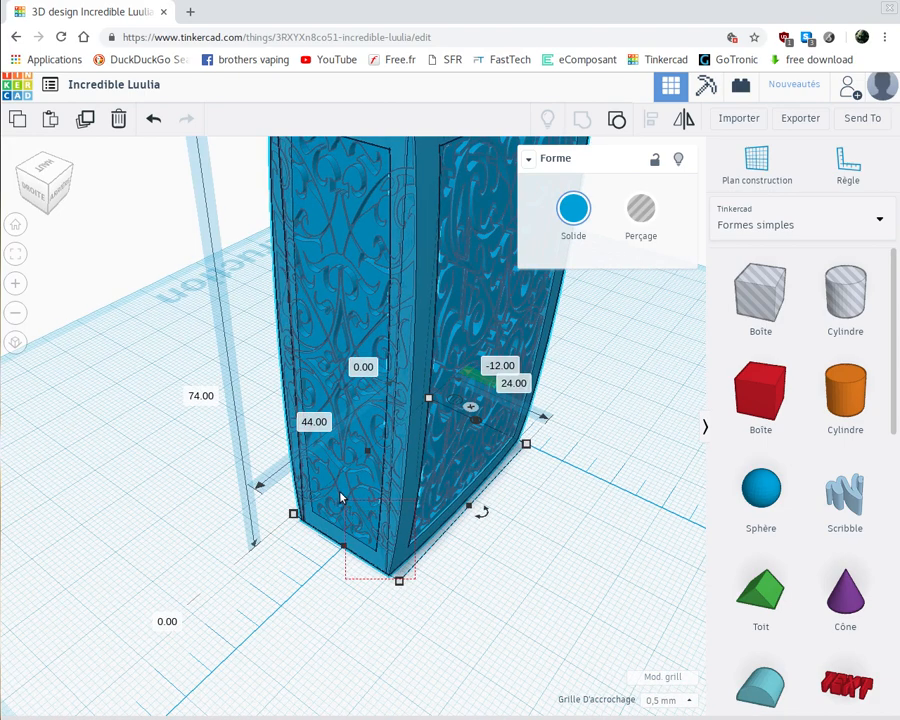
shift+click(457, 364)
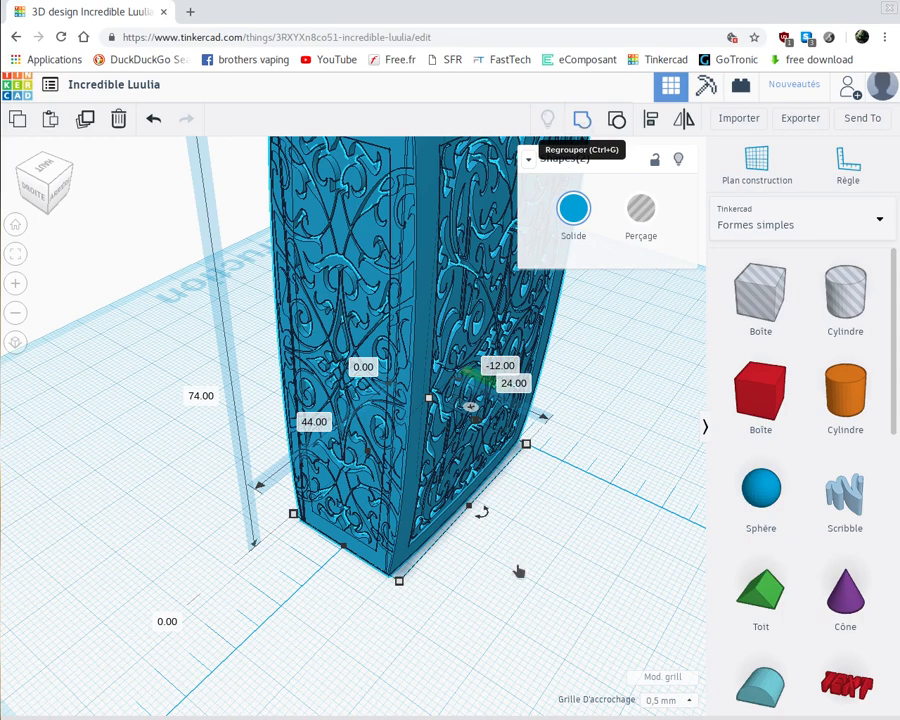
key(ctrl+g)
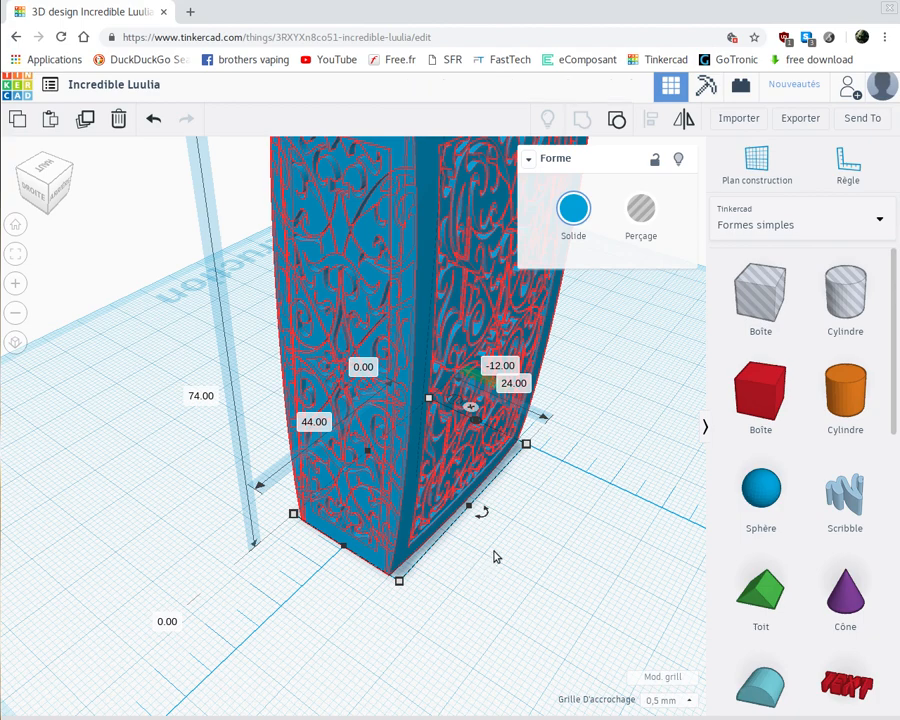
mouse_move(521, 541)
right_down()
mouse_move(507, 545)
mouse_move(599, 534)
mouse_move(420, 546)
right_up()
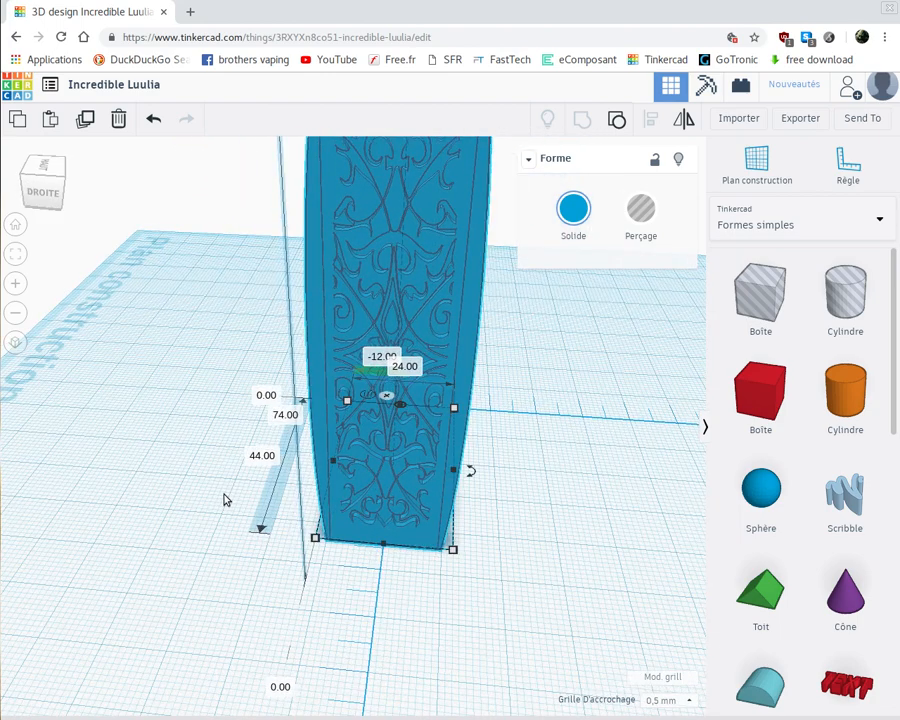
Inspect the regrouped box on all four sides and up close, checking the floral carvings and how the resized frame meets the edges
right_drag(252, 502, 488, 497)
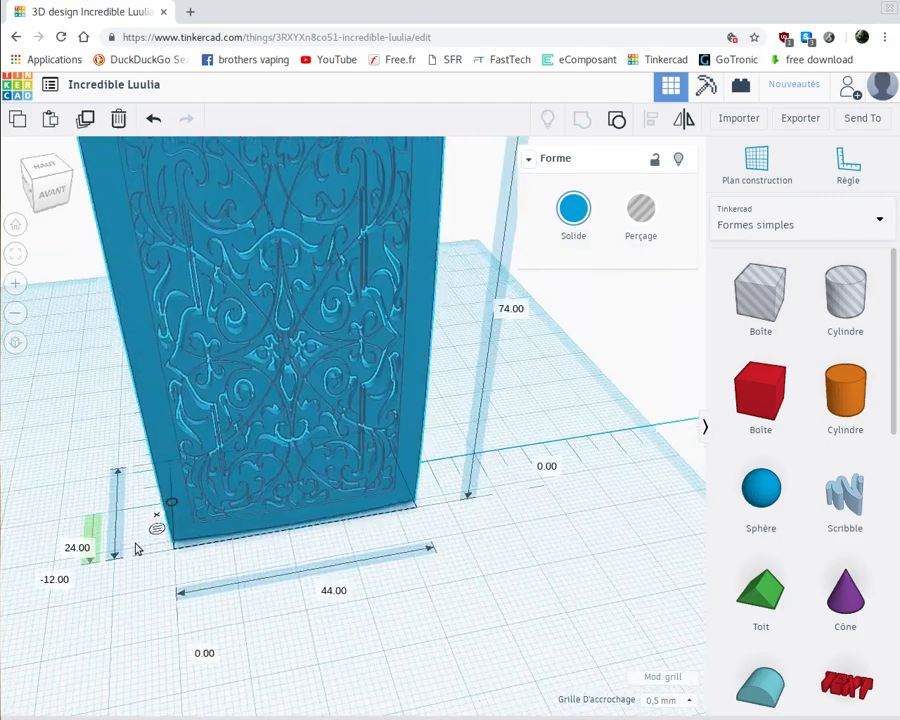
right_drag(131, 571, 266, 480)
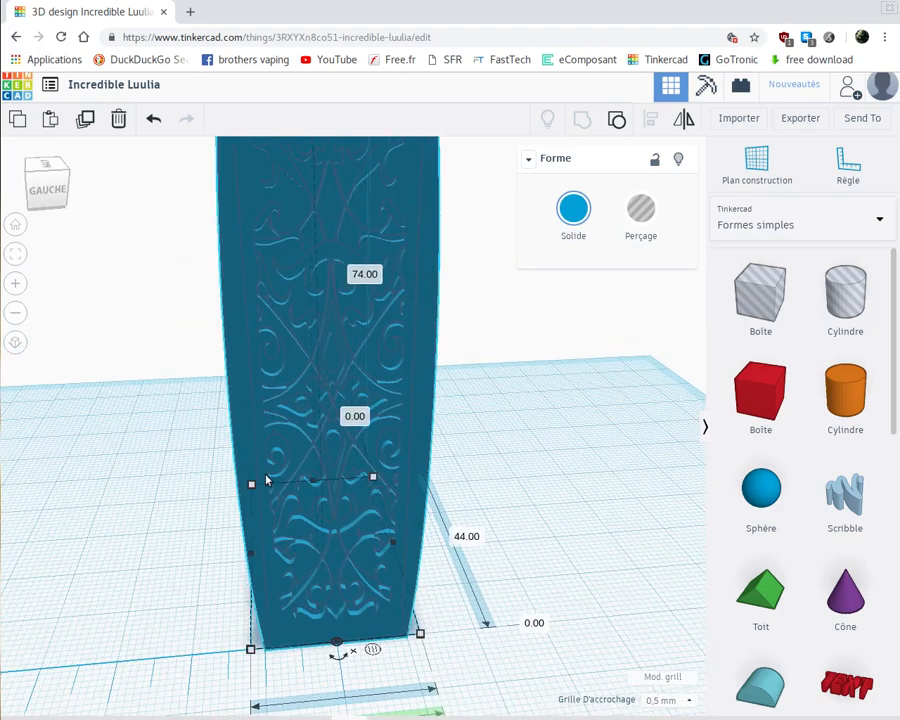
right_drag(196, 525, 233, 520)
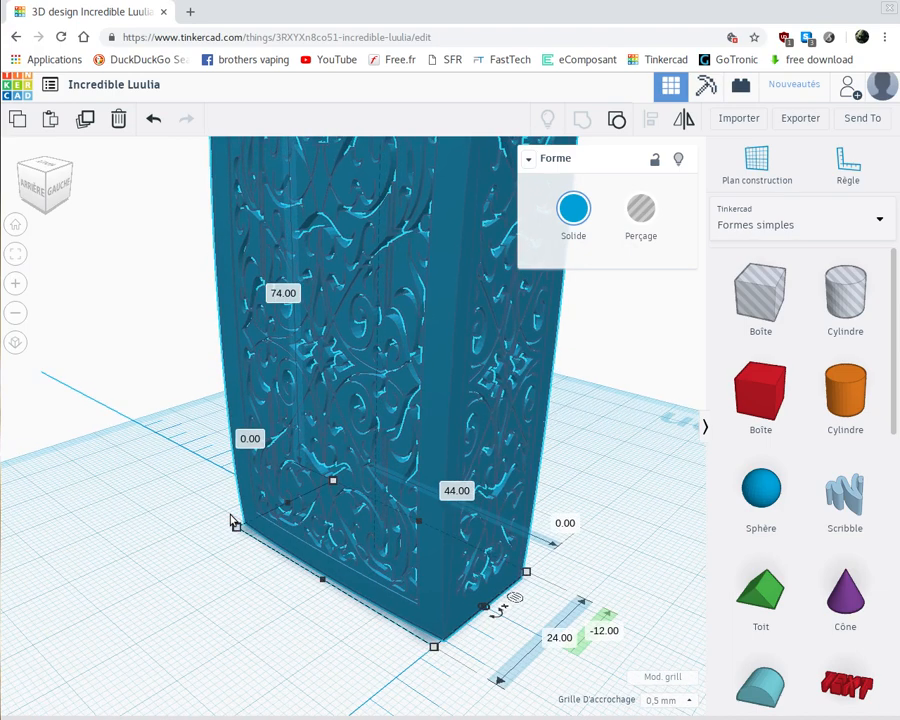
scroll(233, 518, down, 5)
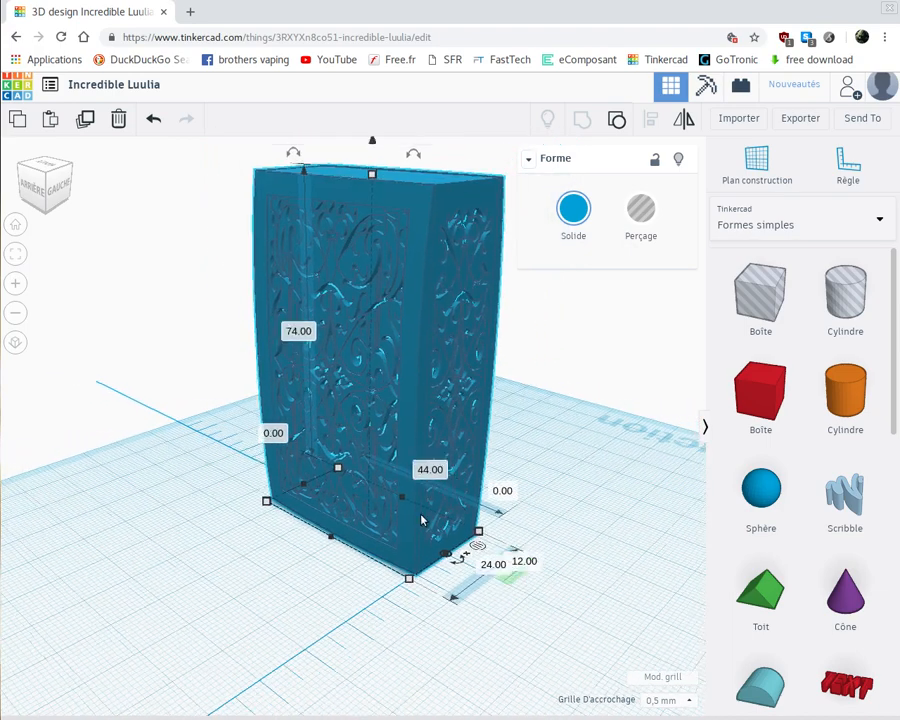
right_drag(505, 483, 309, 503)
scroll(309, 503, up, 5)
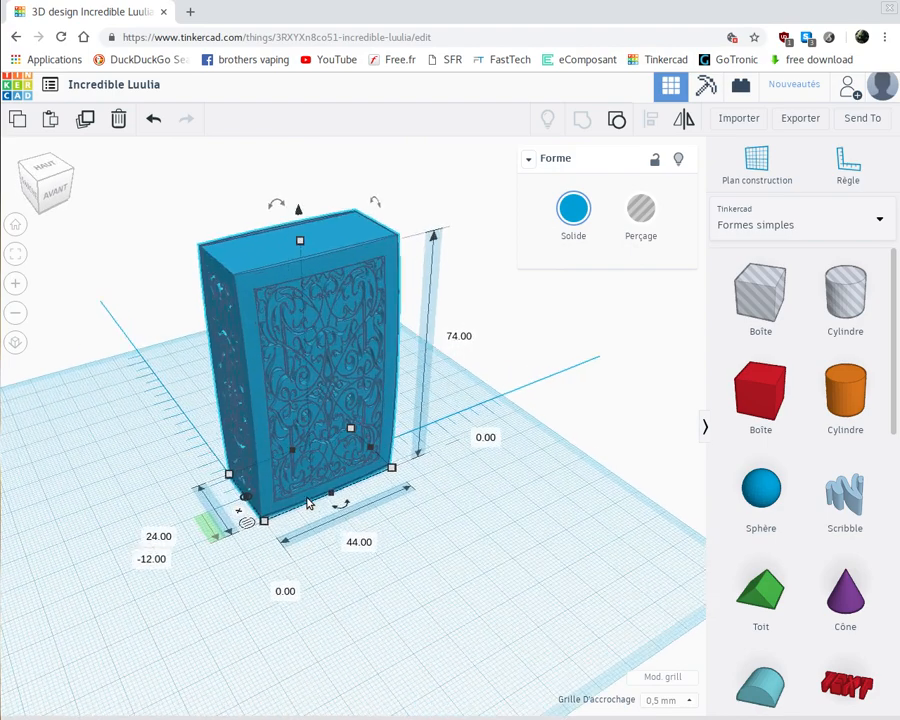
scroll(278, 490, up, 5)
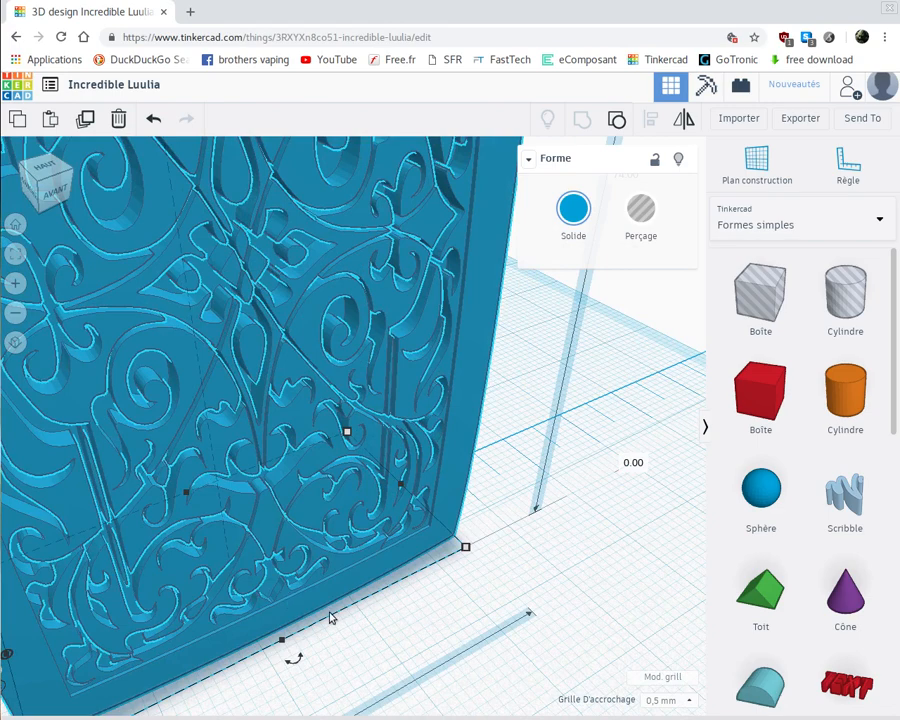
right_drag(423, 585, 479, 569)
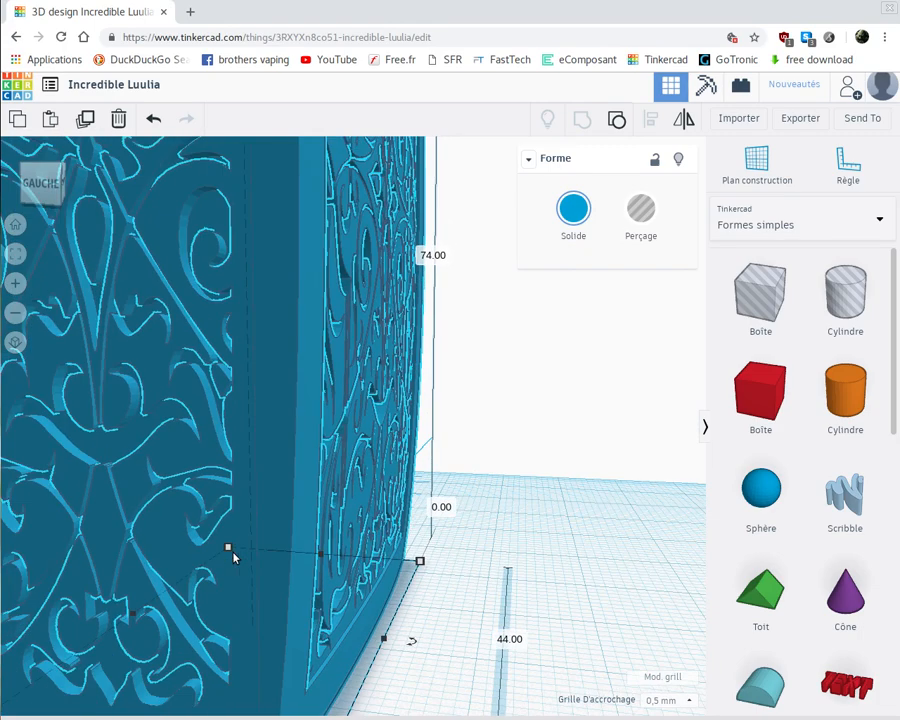
scroll(233, 558, down, 5)
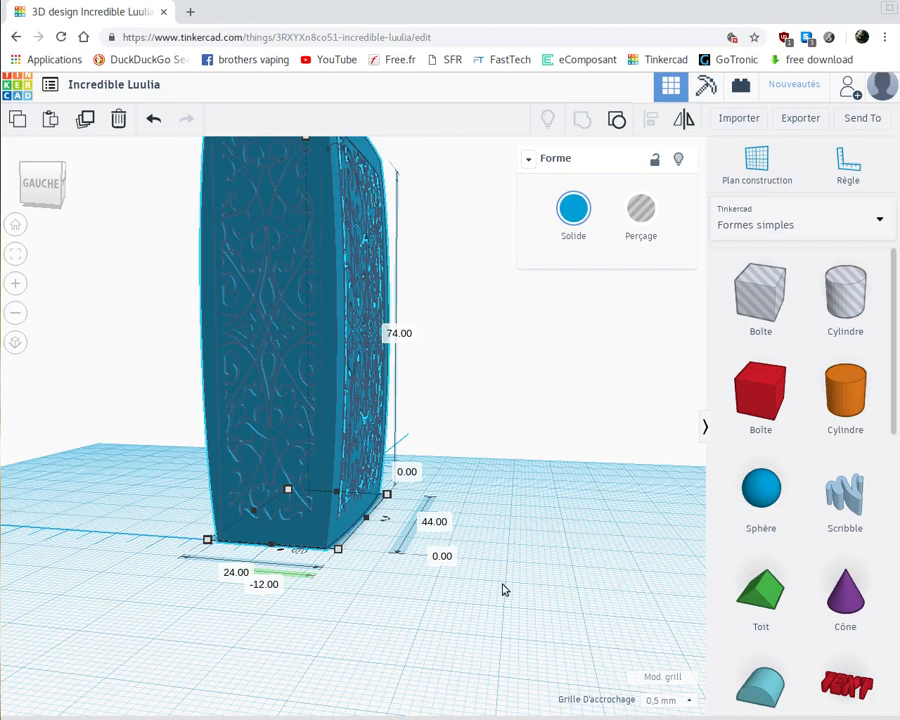
scroll(505, 622, down, 3)
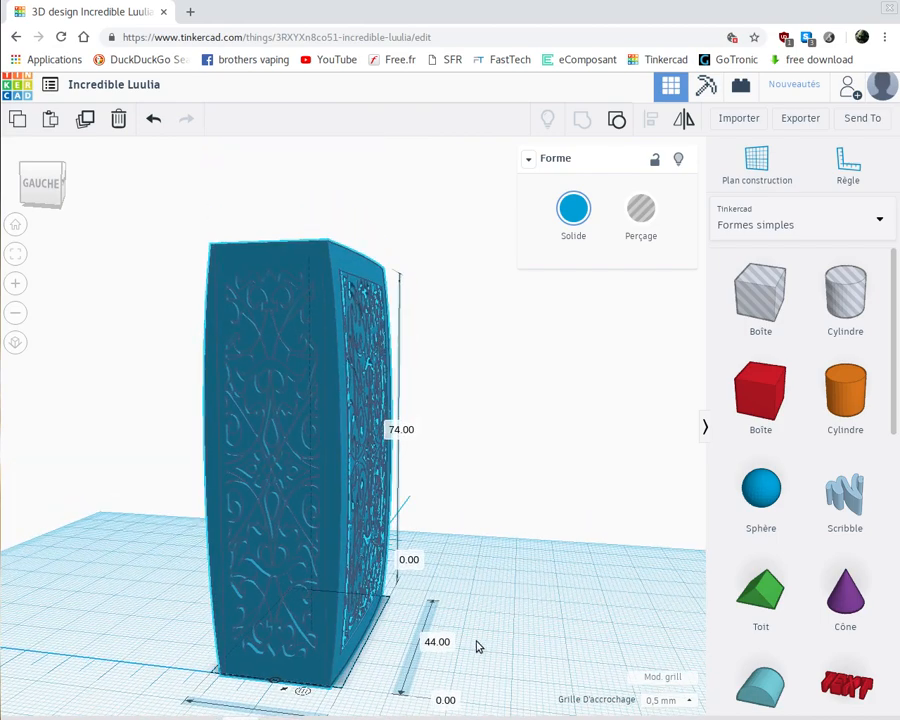
right_drag(478, 645, 331, 653)
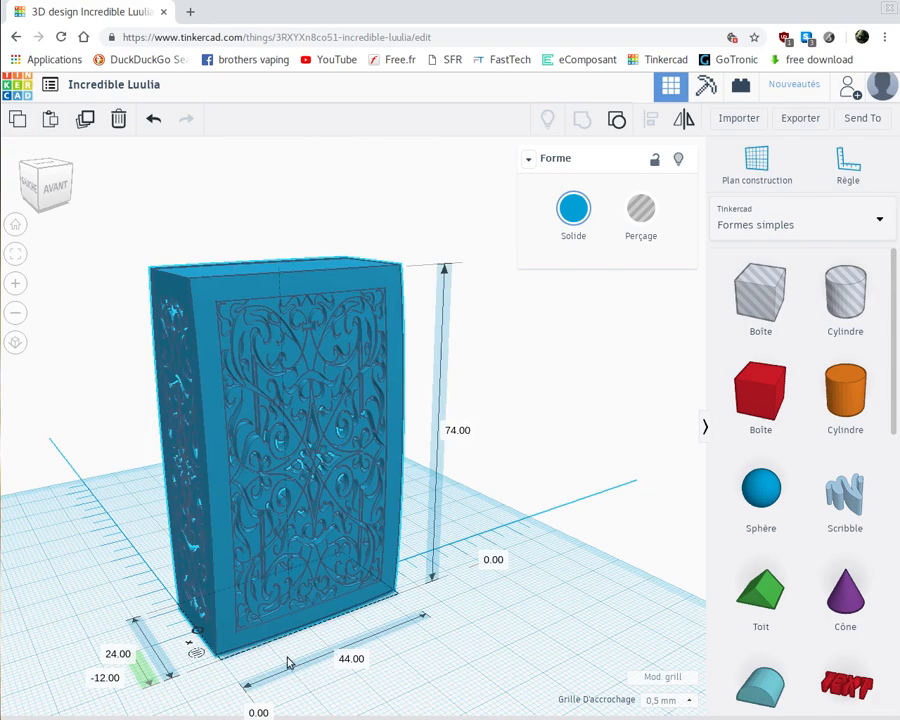
right_drag(172, 665, 505, 586)
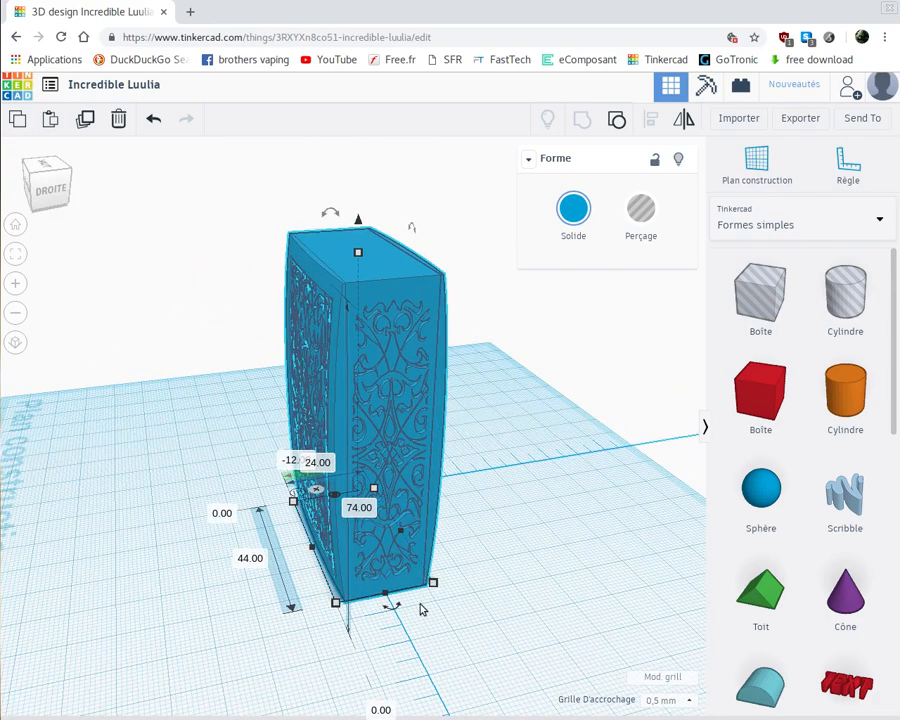
right_drag(418, 609, 323, 663)
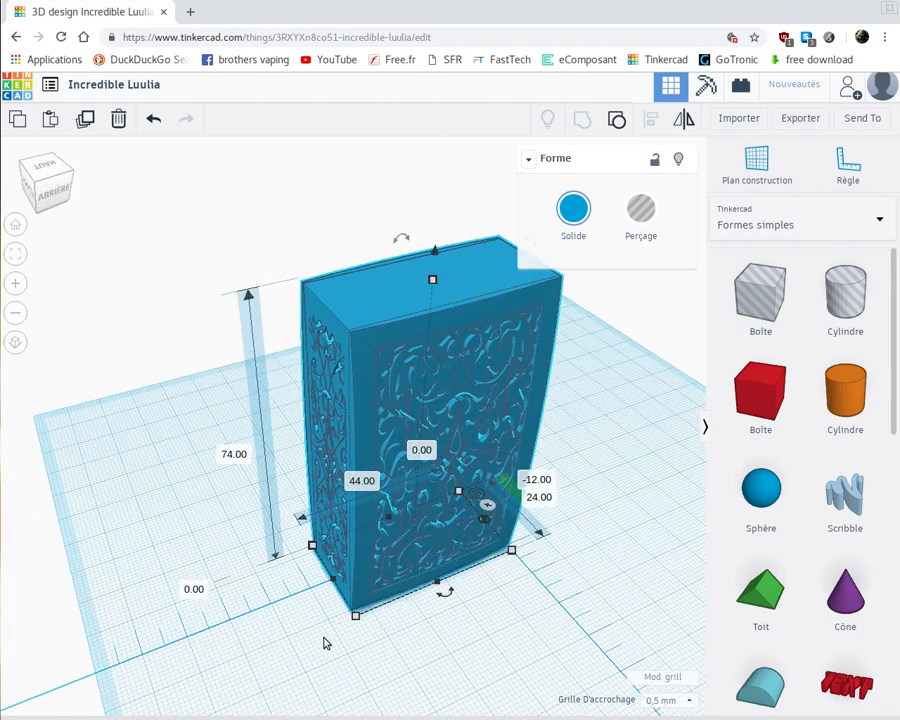